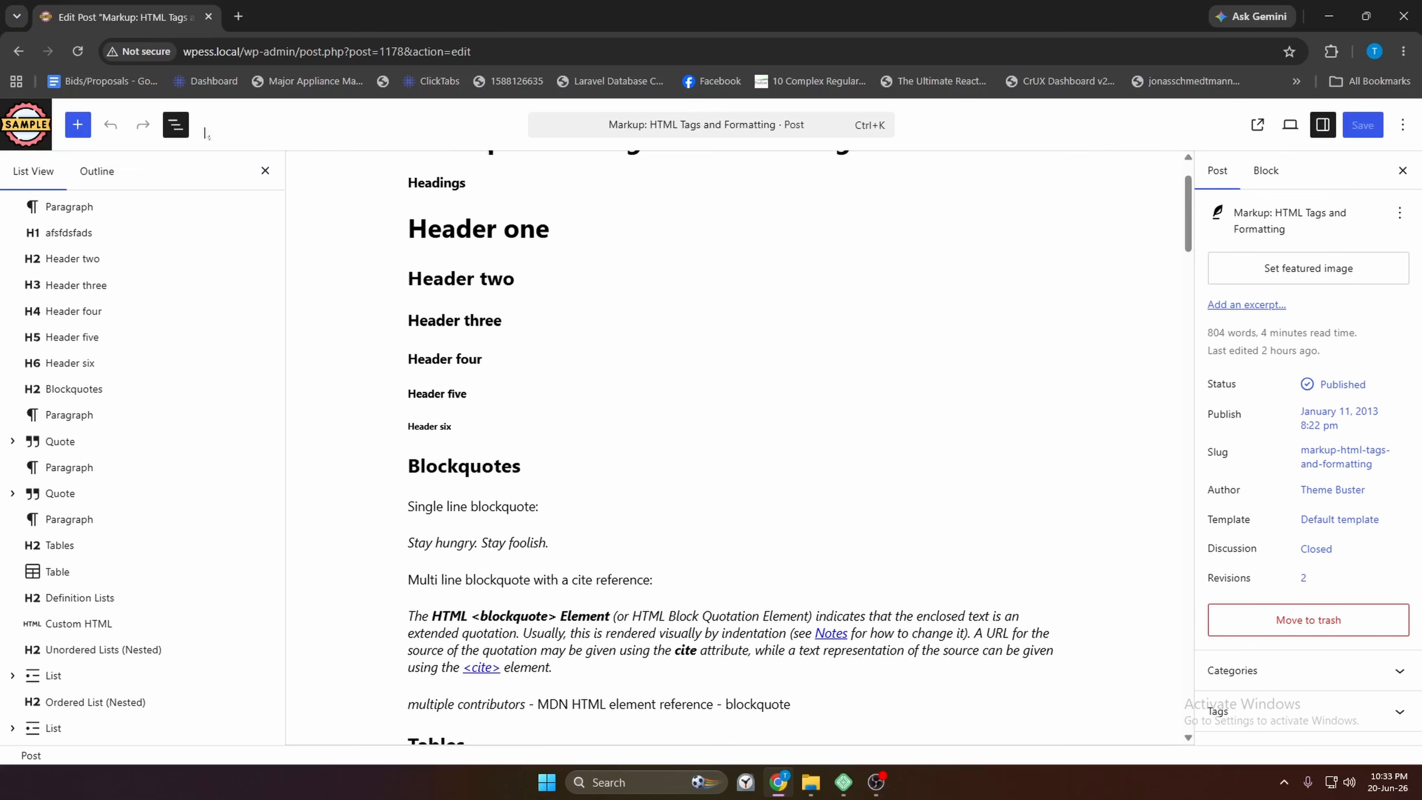
Reopen the List View outline and look through the Headings paragraph's block actions
{"action": "left_click", "coordinate": [175, 128]}
{"action": "left_click", "coordinate": [175, 128]}
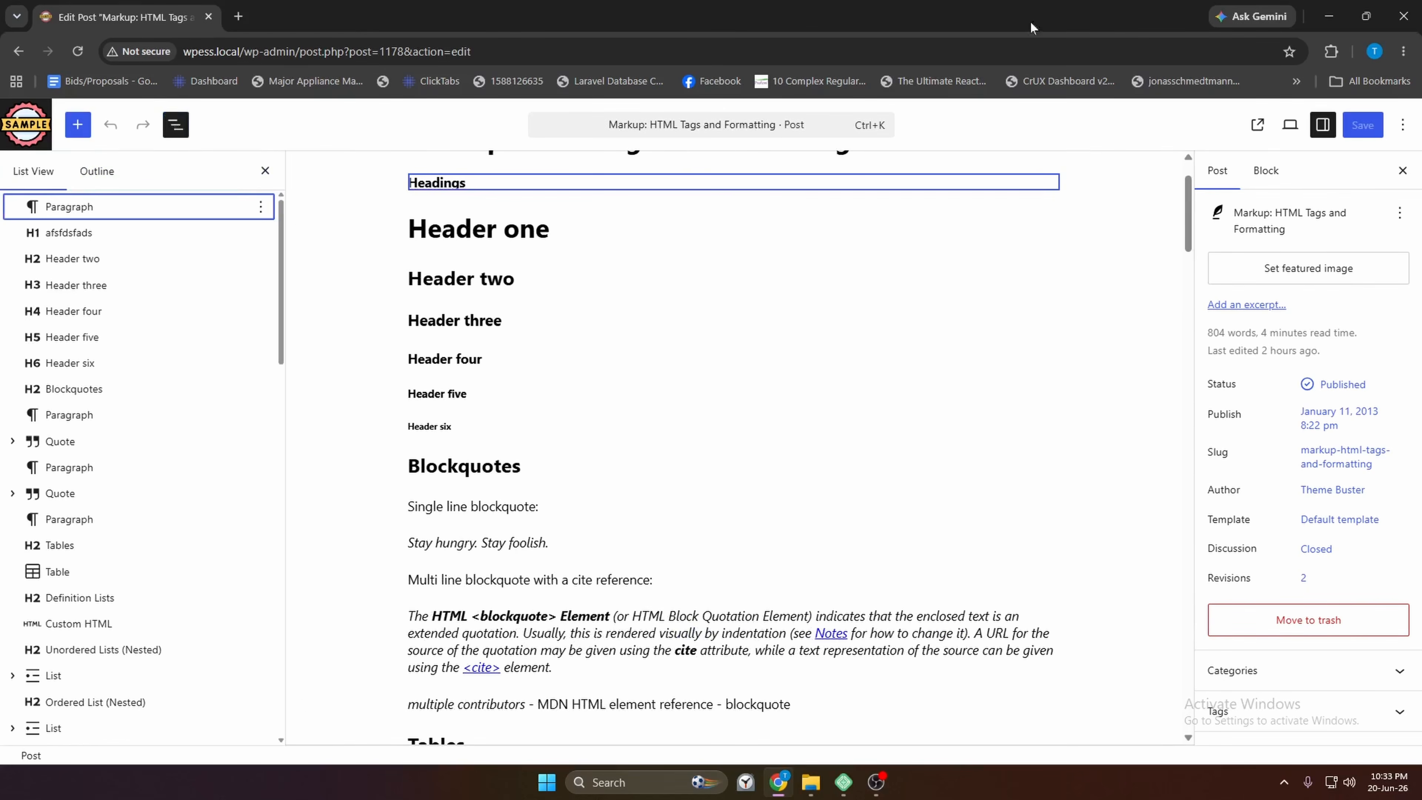
{"action": "left_click", "coordinate": [174, 128]}
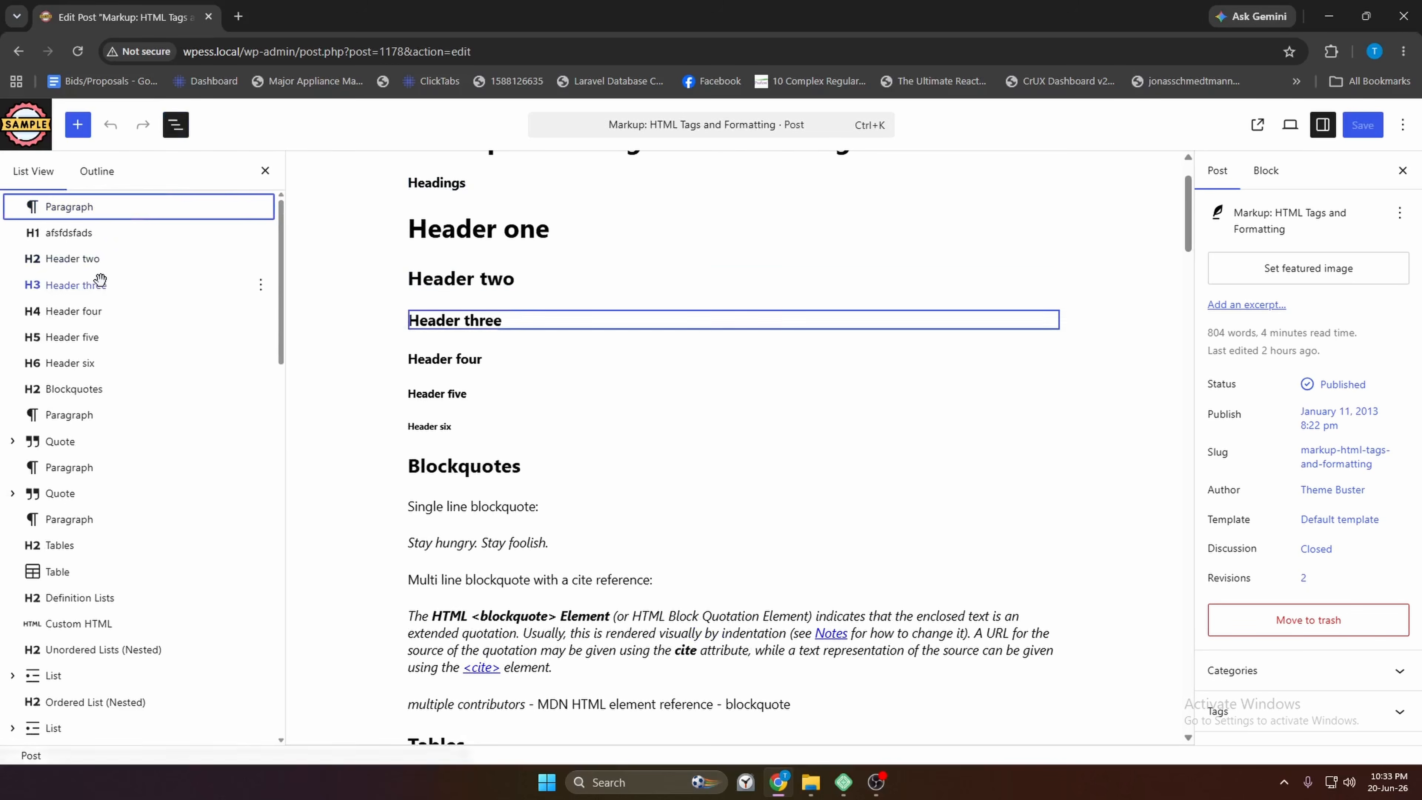
{"action": "scroll", "coordinate": [98, 279], "scroll_direction": "down", "scroll_amount": 6}
{"action": "scroll", "coordinate": [98, 279], "scroll_direction": "up", "scroll_amount": 6}
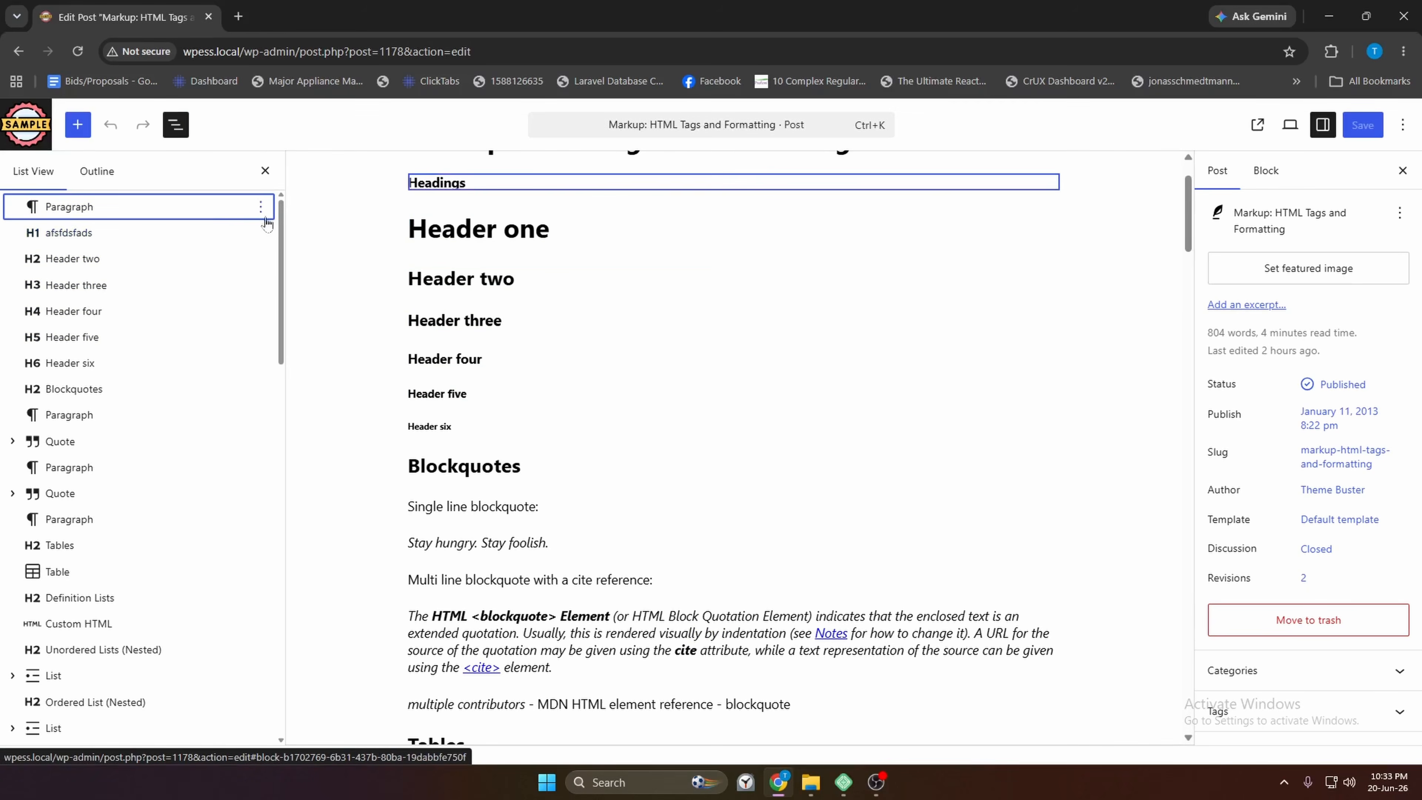
{"action": "left_click", "coordinate": [260, 206]}
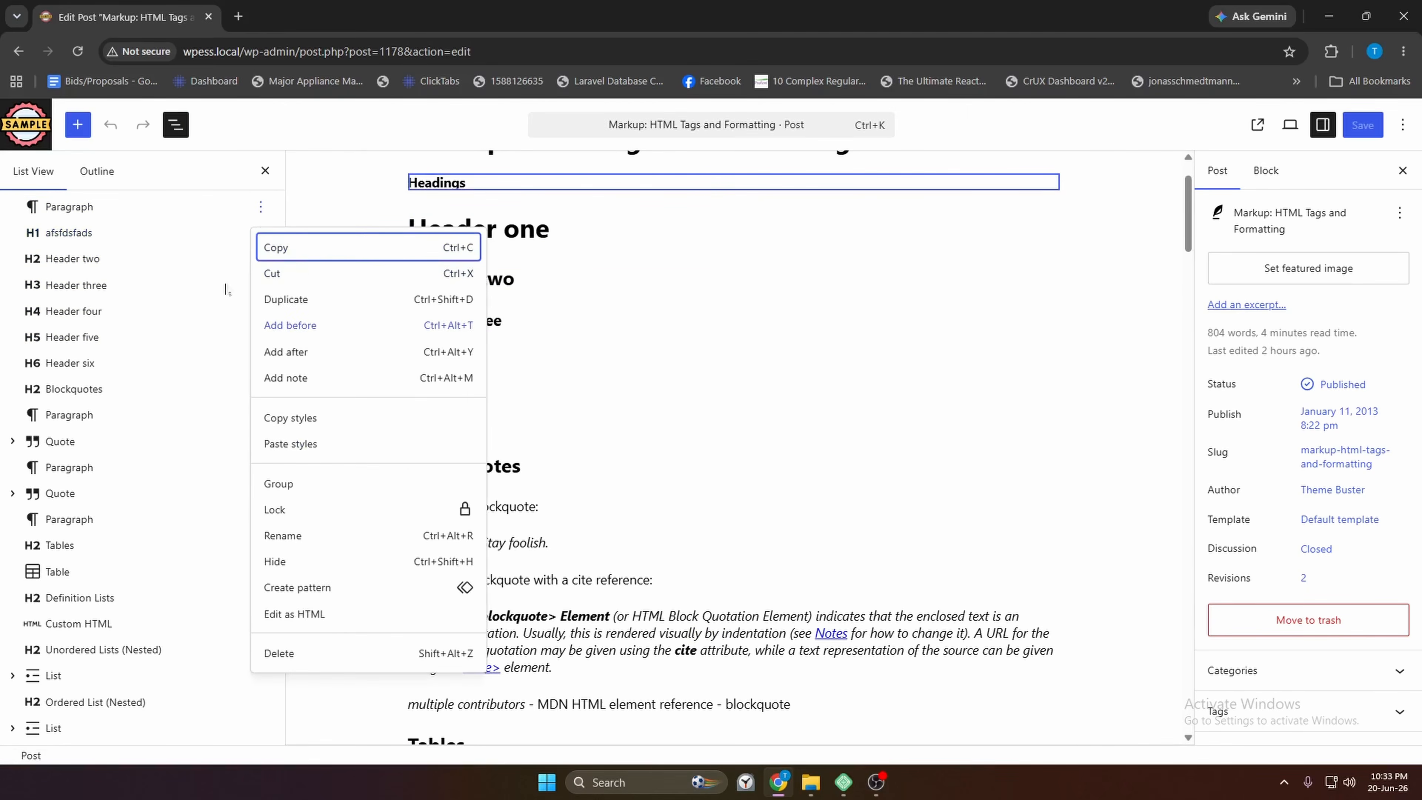
{"action": "left_click", "coordinate": [261, 206]}
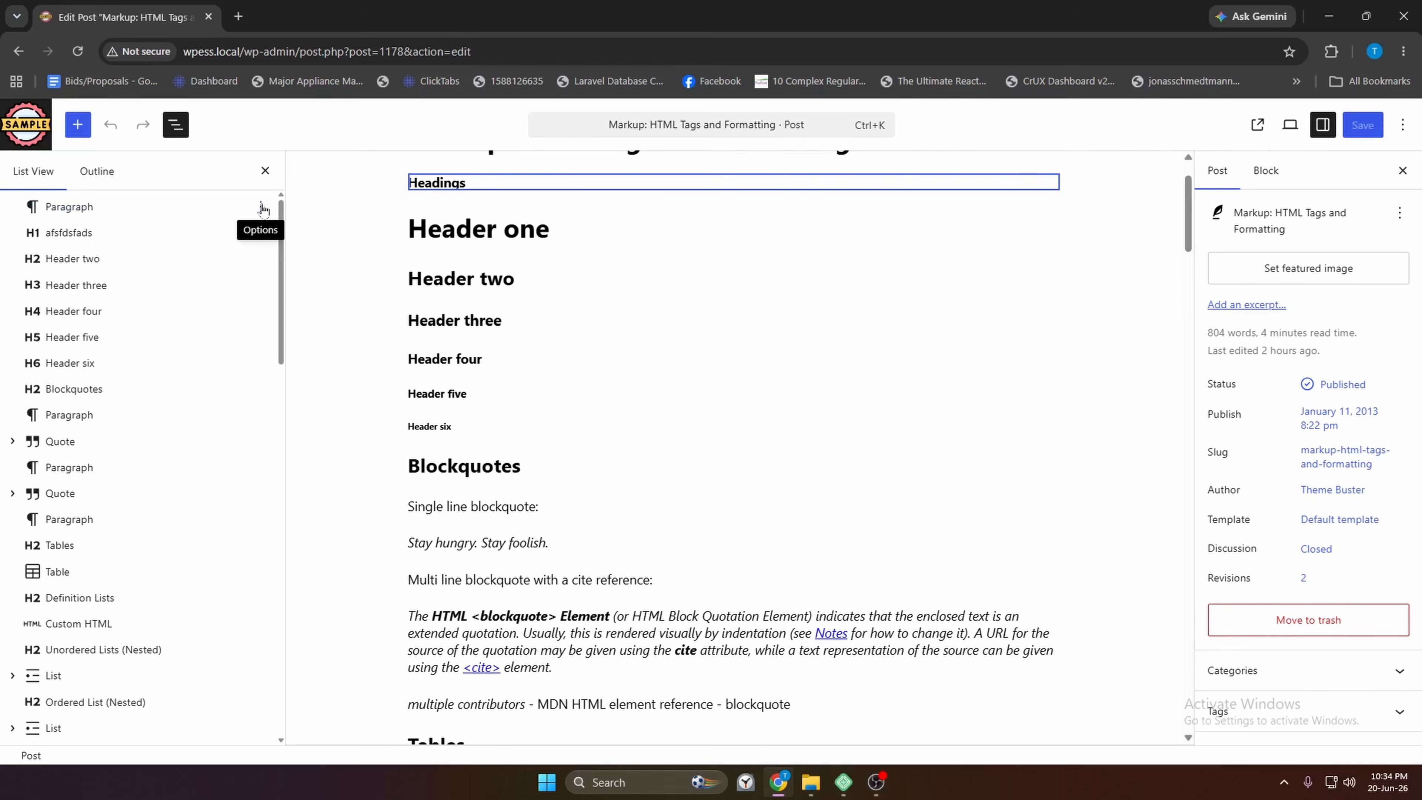
{"action": "left_click", "coordinate": [261, 212]}
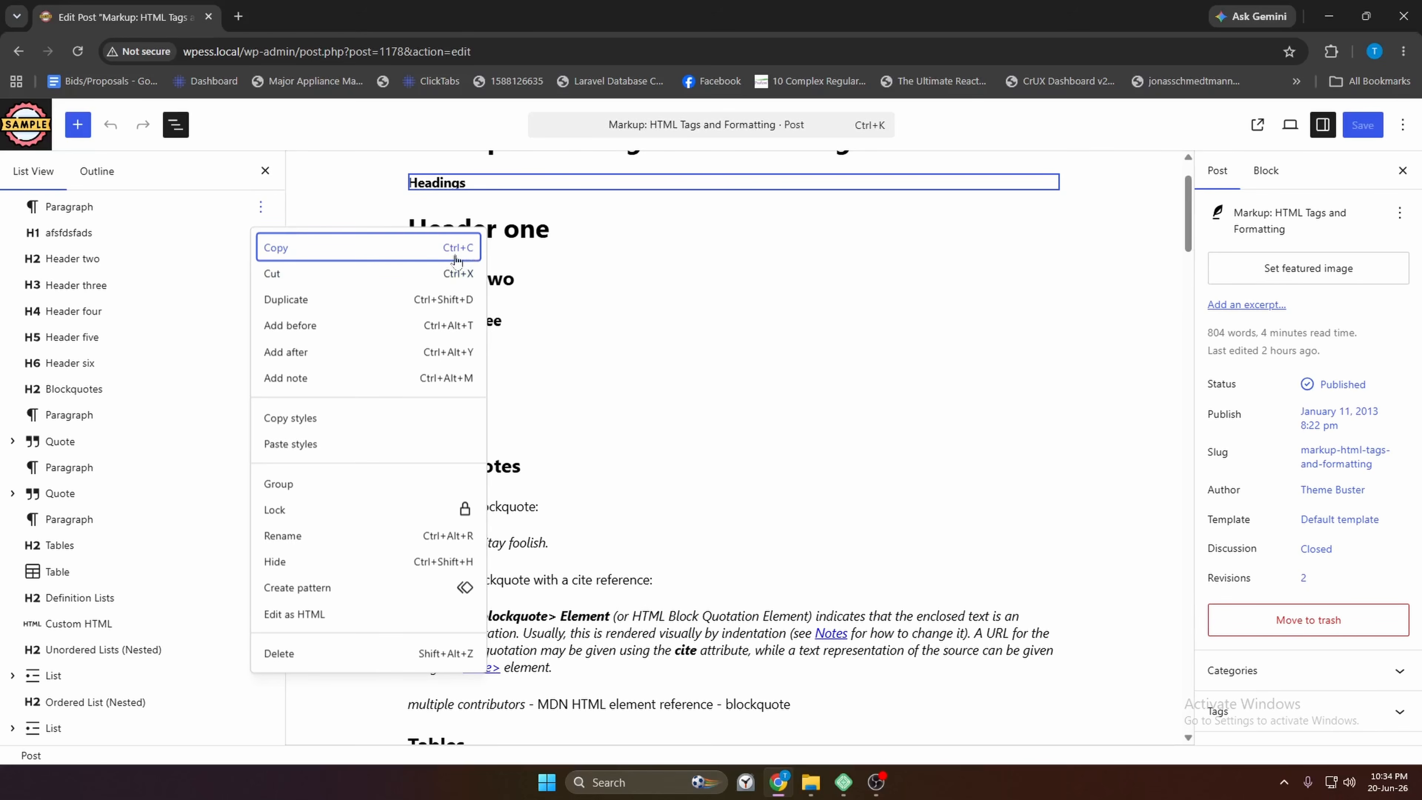
{"action": "left_click", "coordinate": [455, 183]}
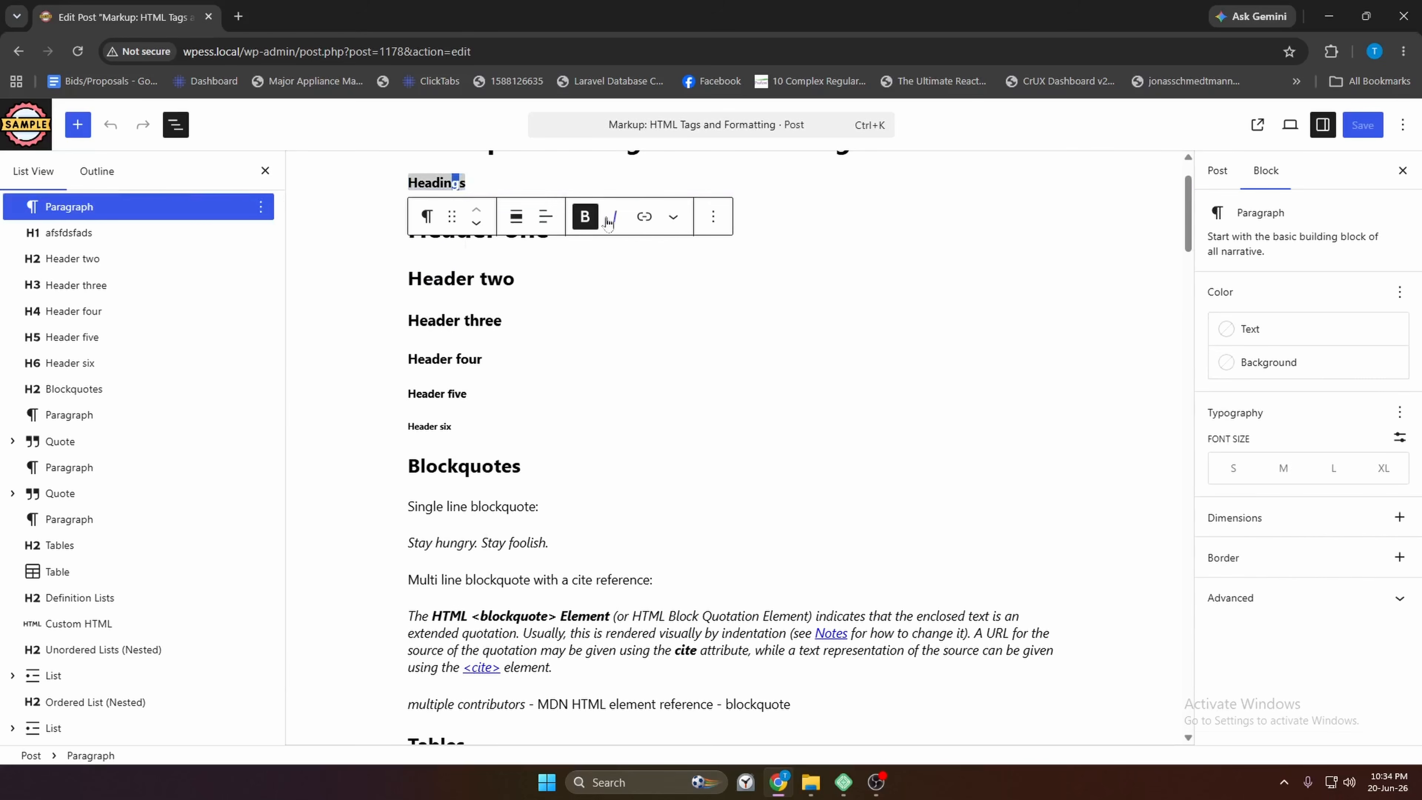
Select the Header three heading and Copy it from its Options menu
{"action": "left_click", "coordinate": [469, 320]}
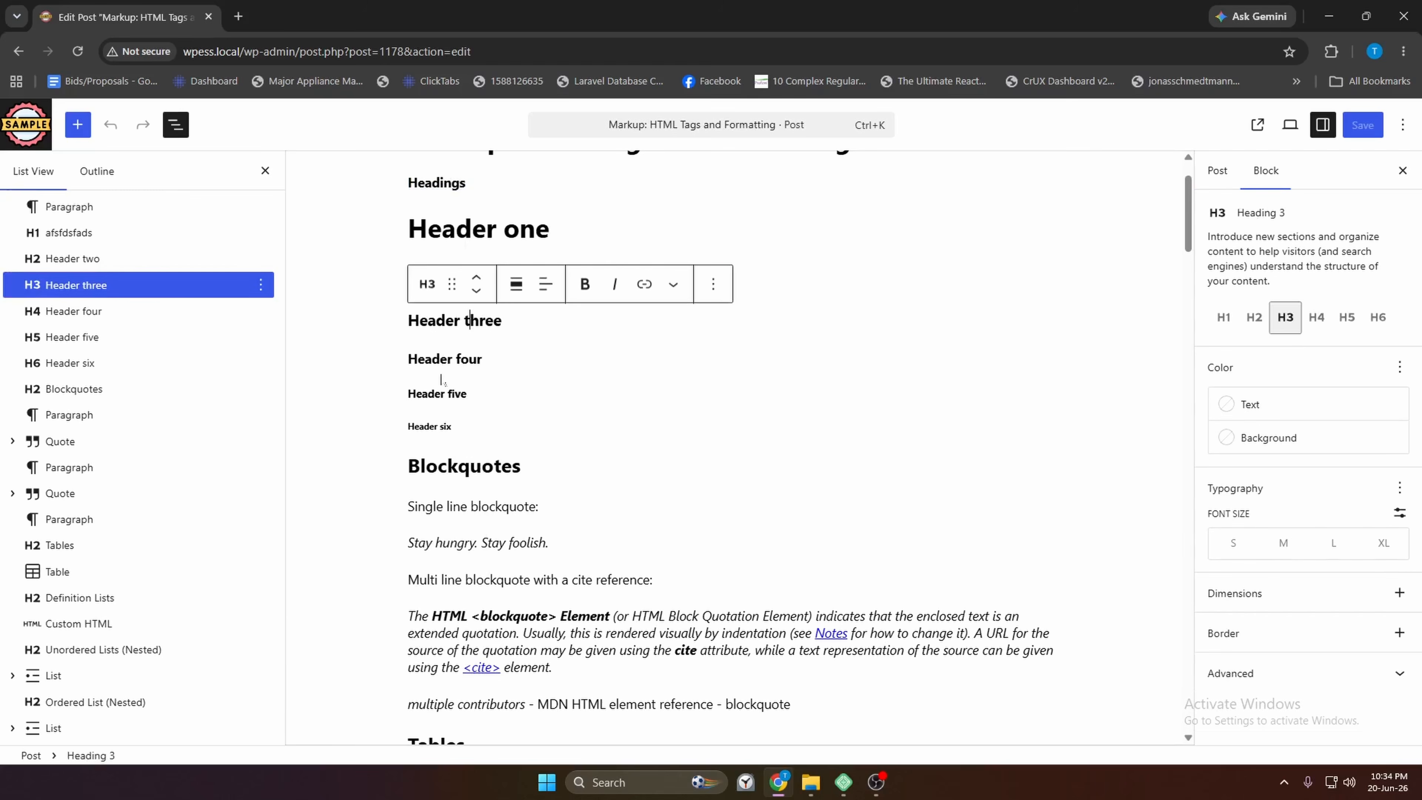
{"action": "left_click", "coordinate": [540, 315]}
{"action": "left_click", "coordinate": [716, 284]}
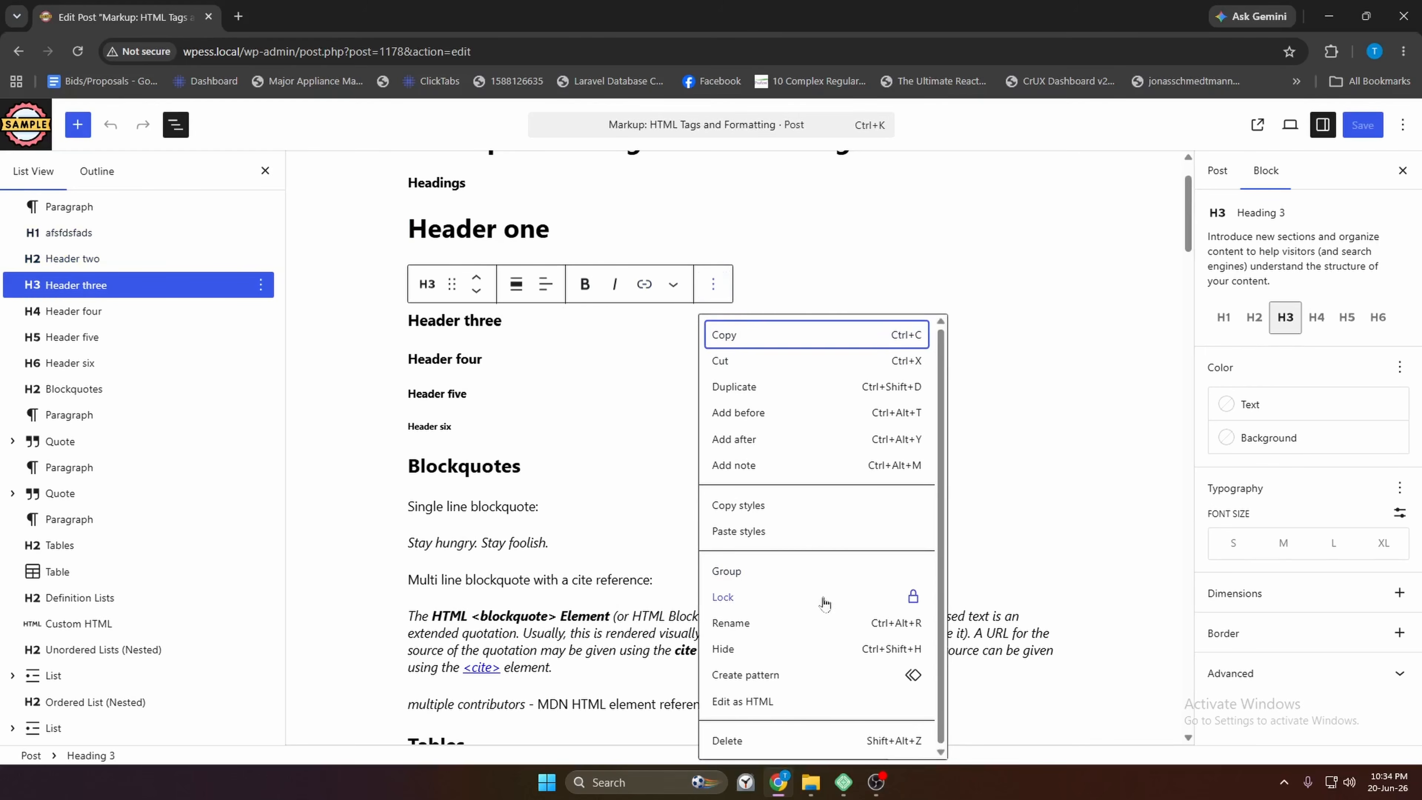
{"action": "left_click", "coordinate": [262, 207]}
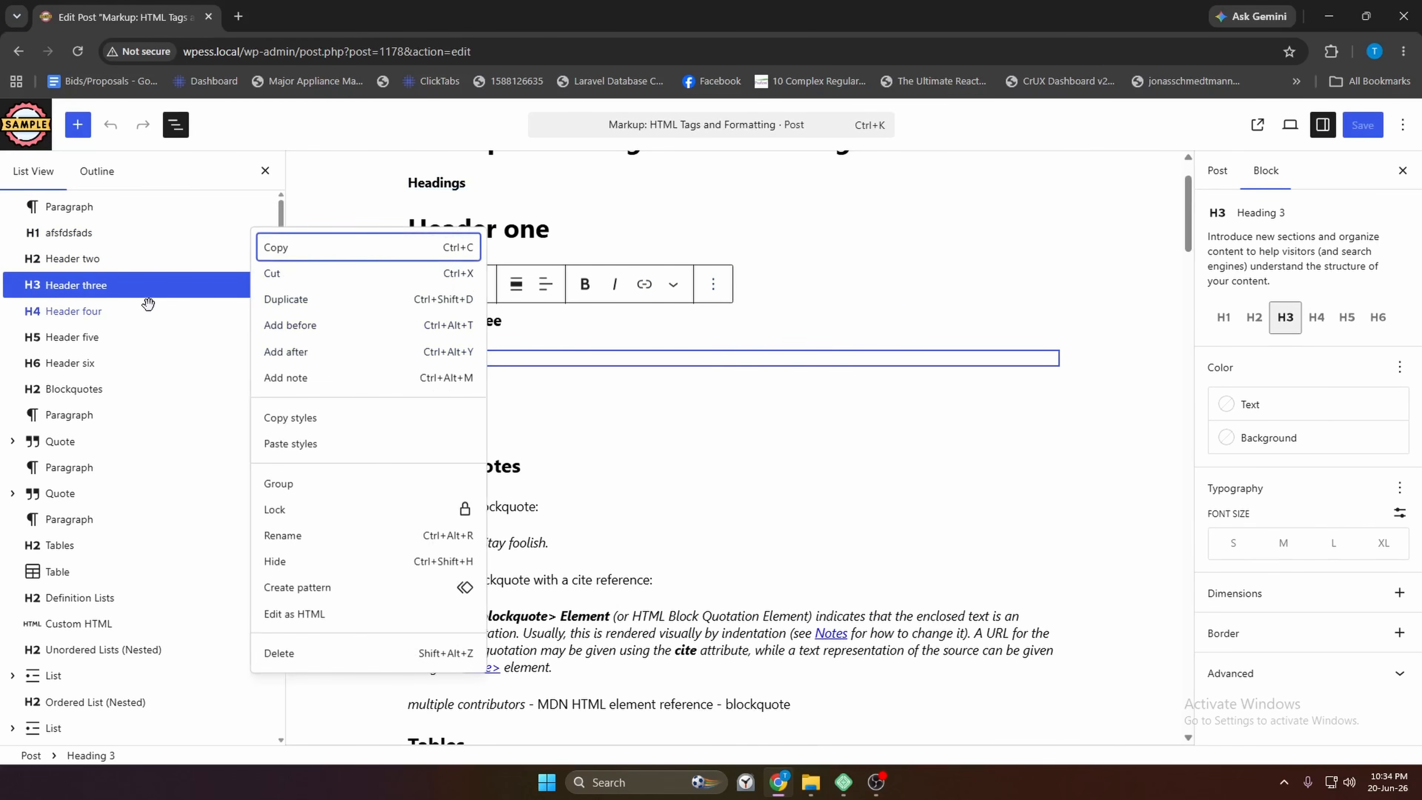
{"action": "left_click", "coordinate": [698, 289]}
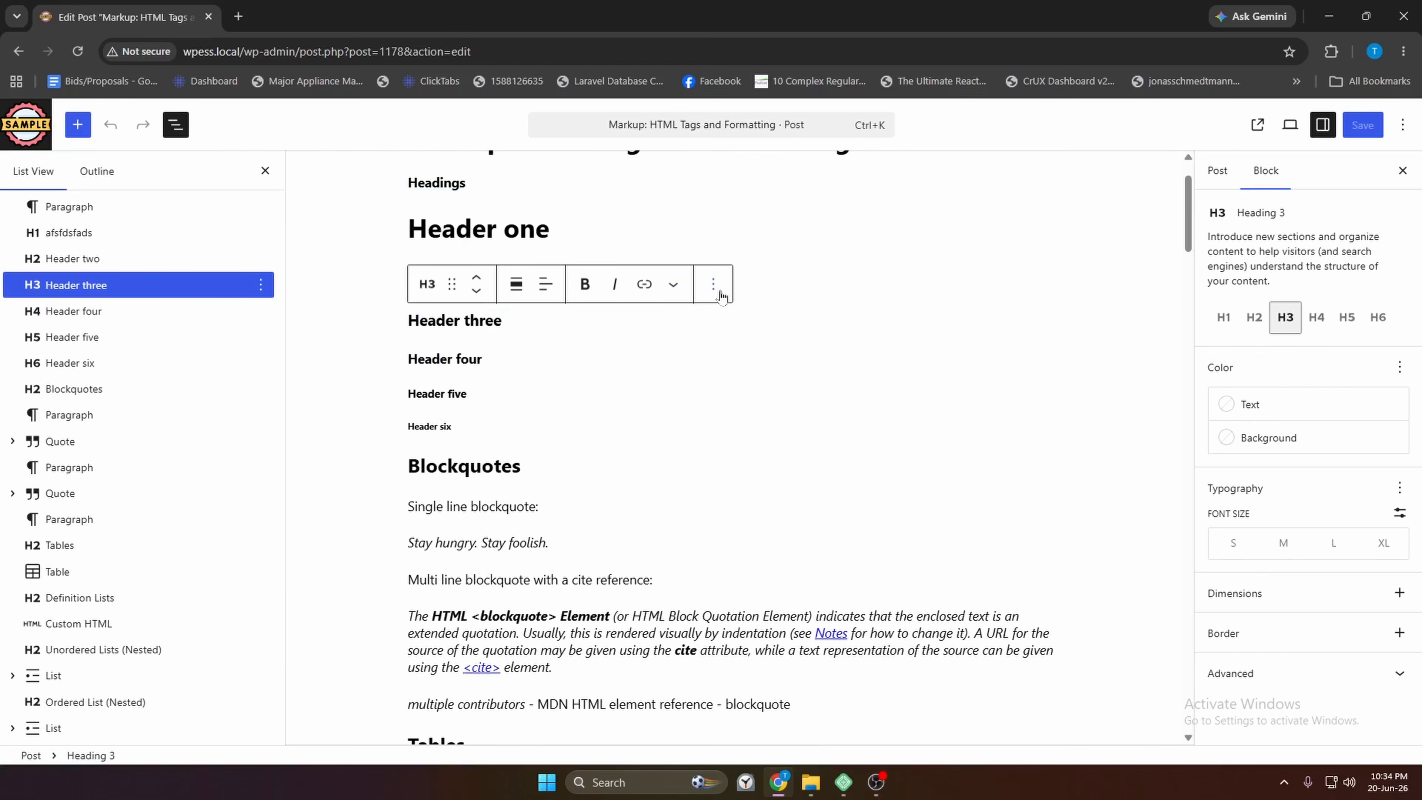
{"action": "left_click", "coordinate": [713, 286]}
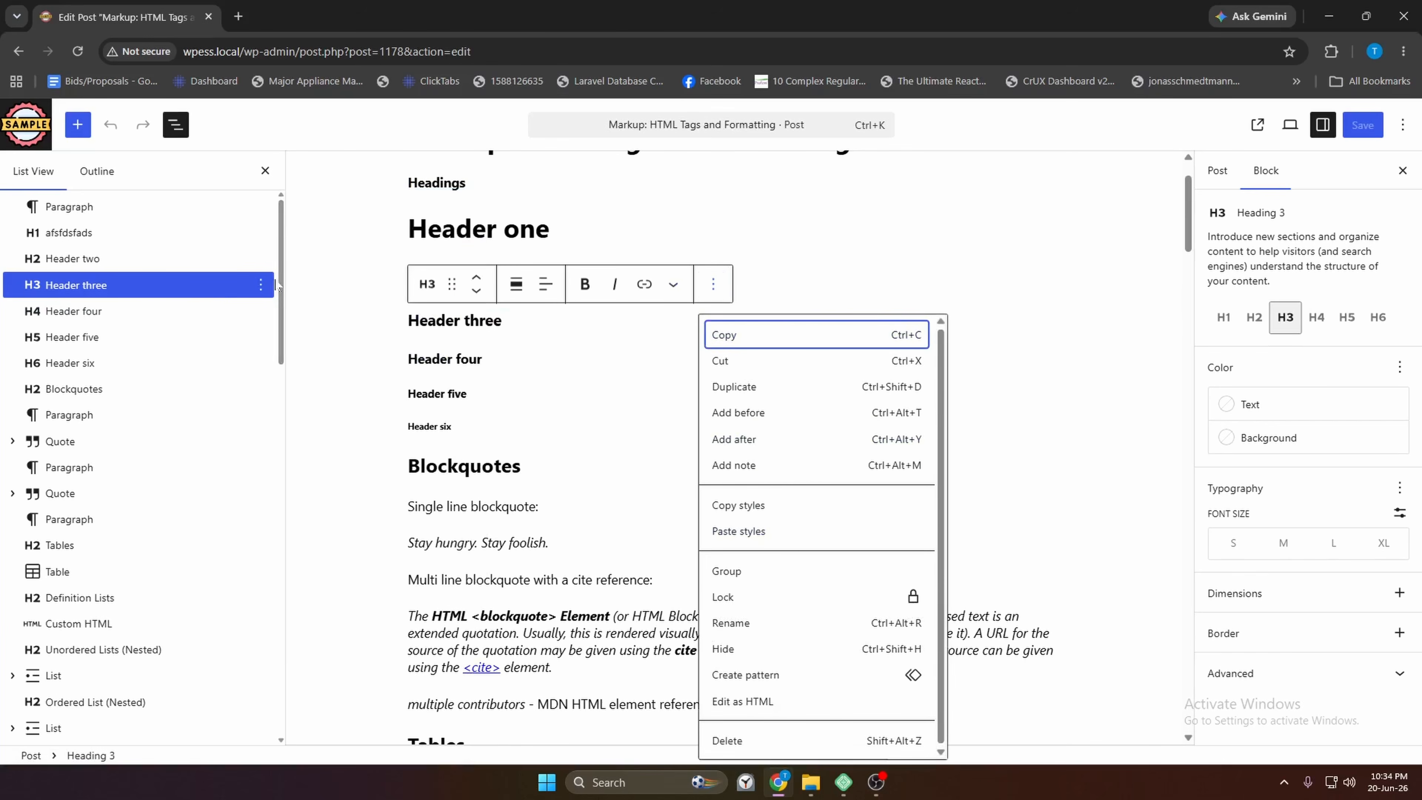
{"action": "left_click", "coordinate": [261, 285]}
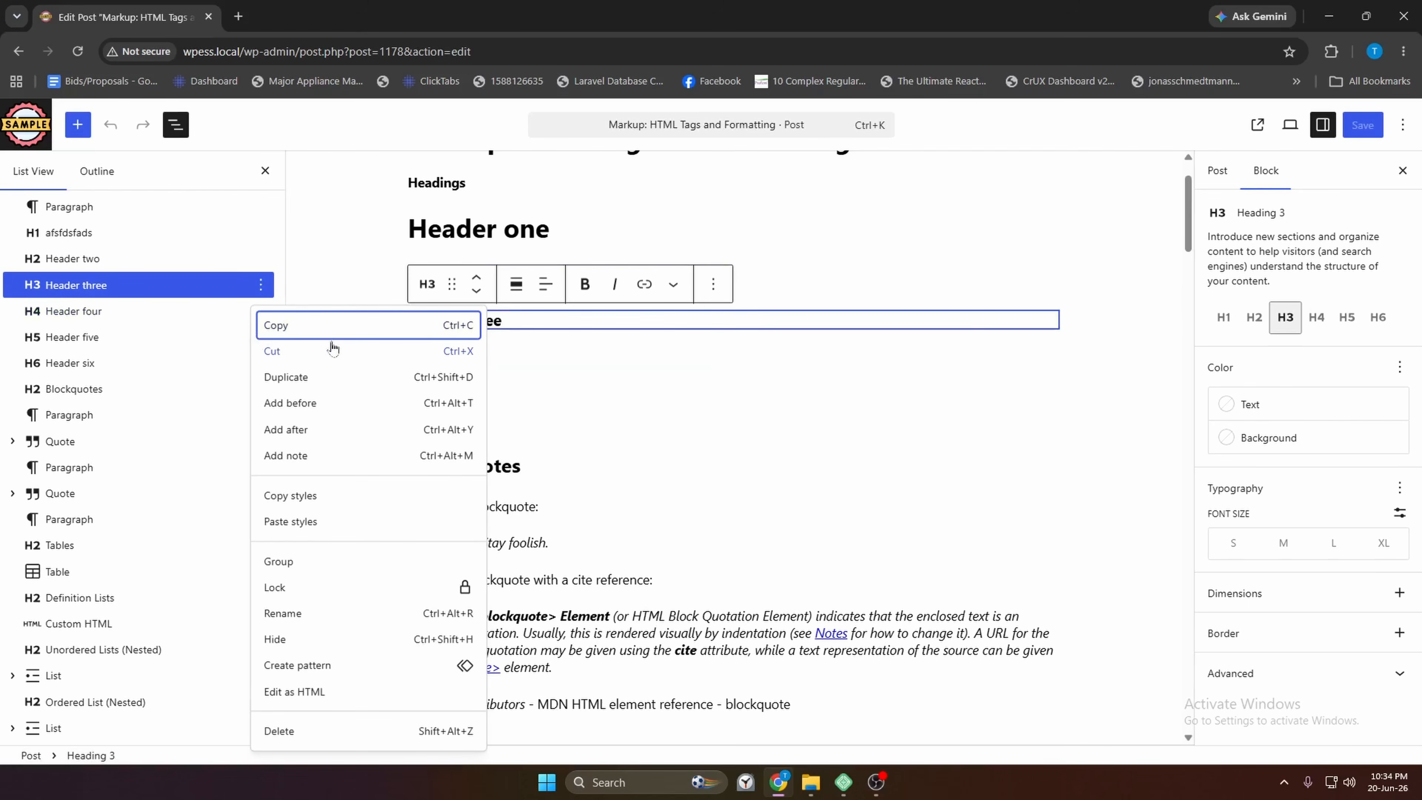
{"action": "left_click", "coordinate": [276, 325]}
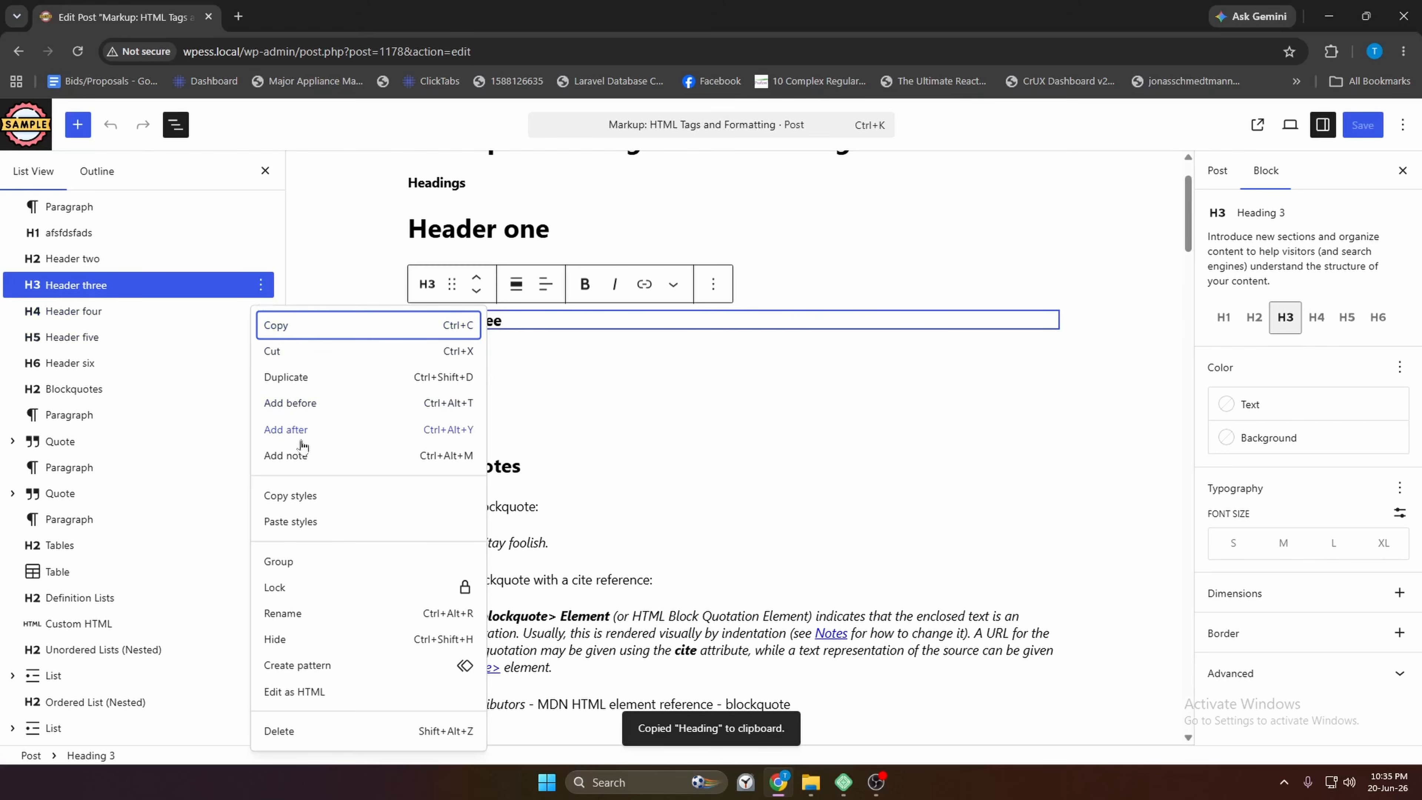
{"action": "left_click", "coordinate": [261, 285]}
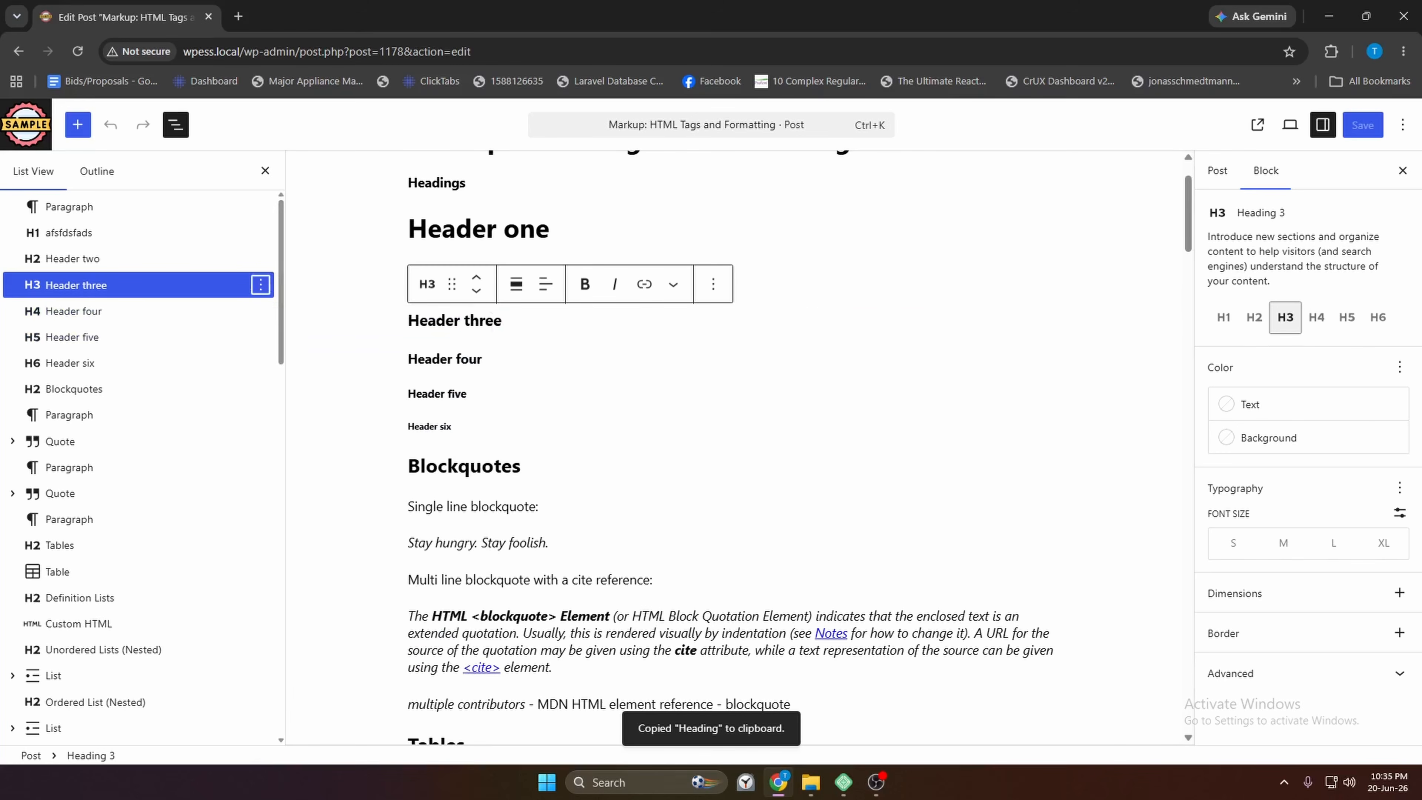
{"action": "left_click", "coordinate": [502, 320]}
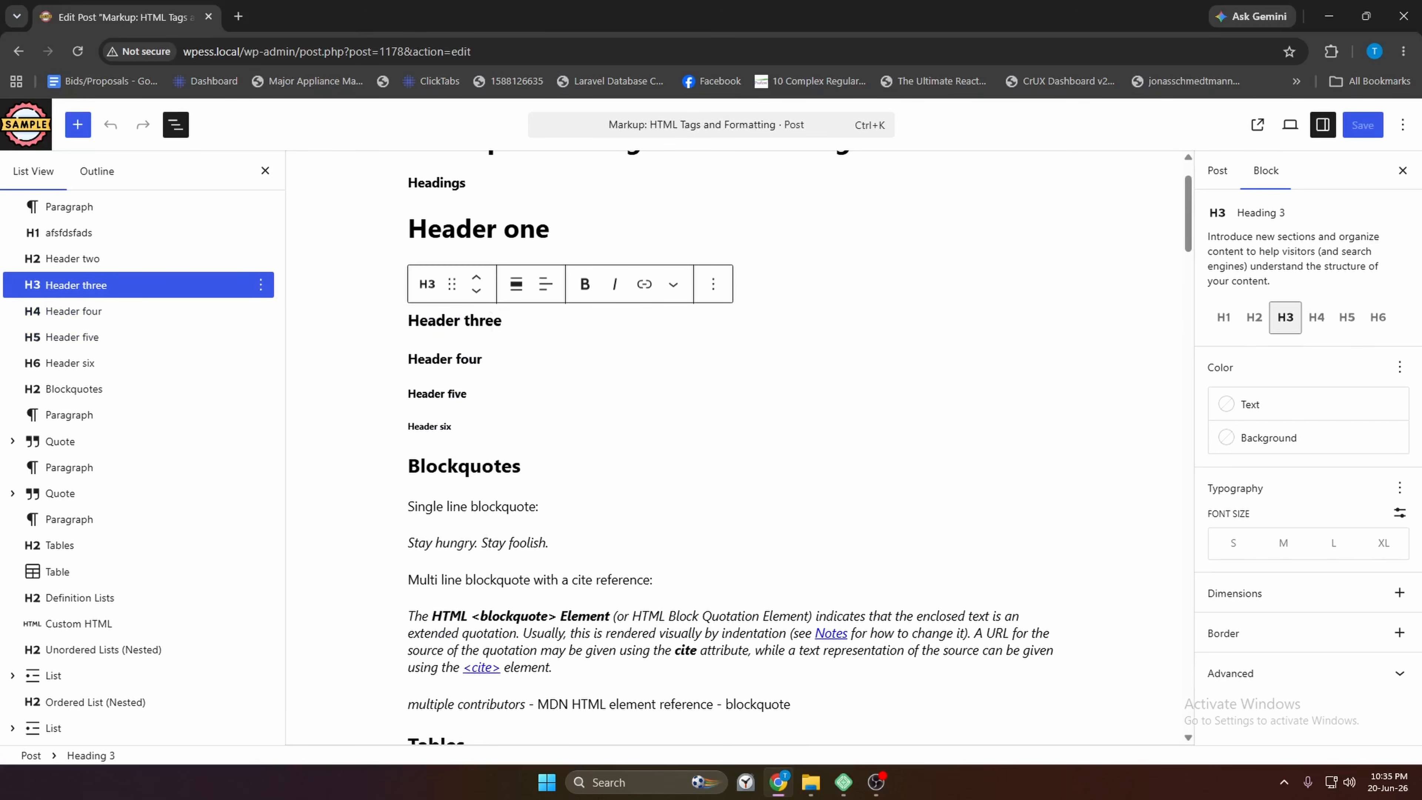
Paste a duplicate Header three heading into a new block below the original
{"action": "key", "text": "Return"}
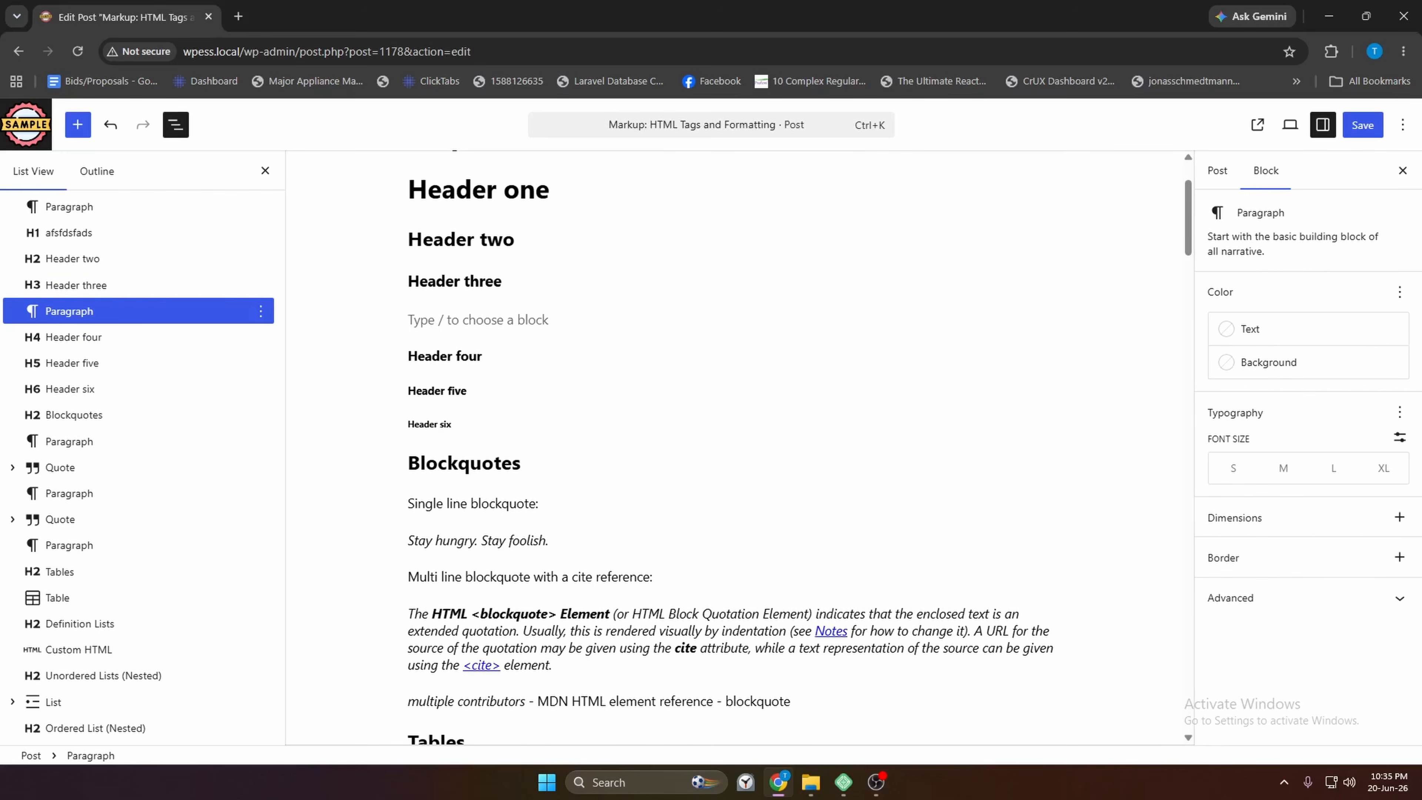
{"action": "mouse_move", "coordinate": [515, 336]}
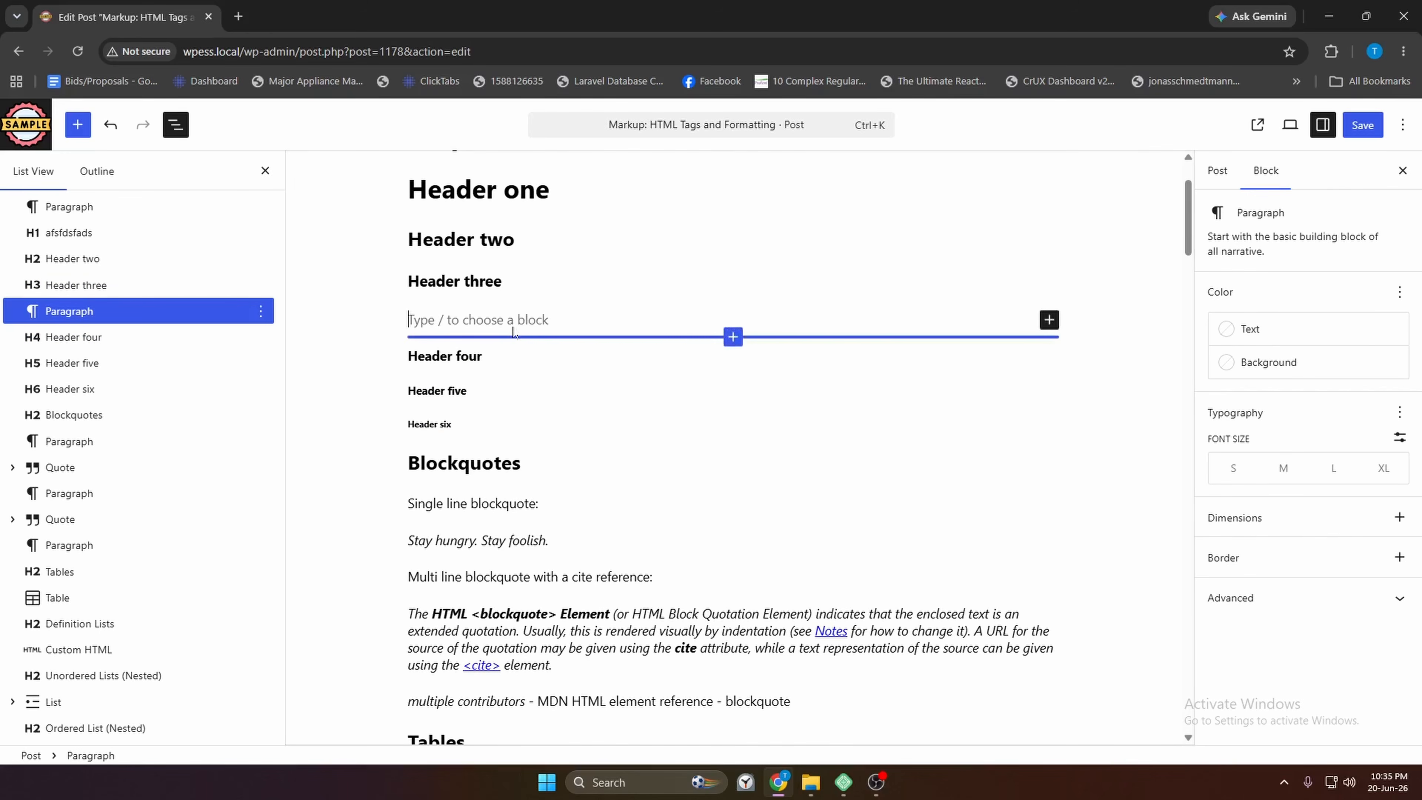
{"action": "type", "text": "Header three"}
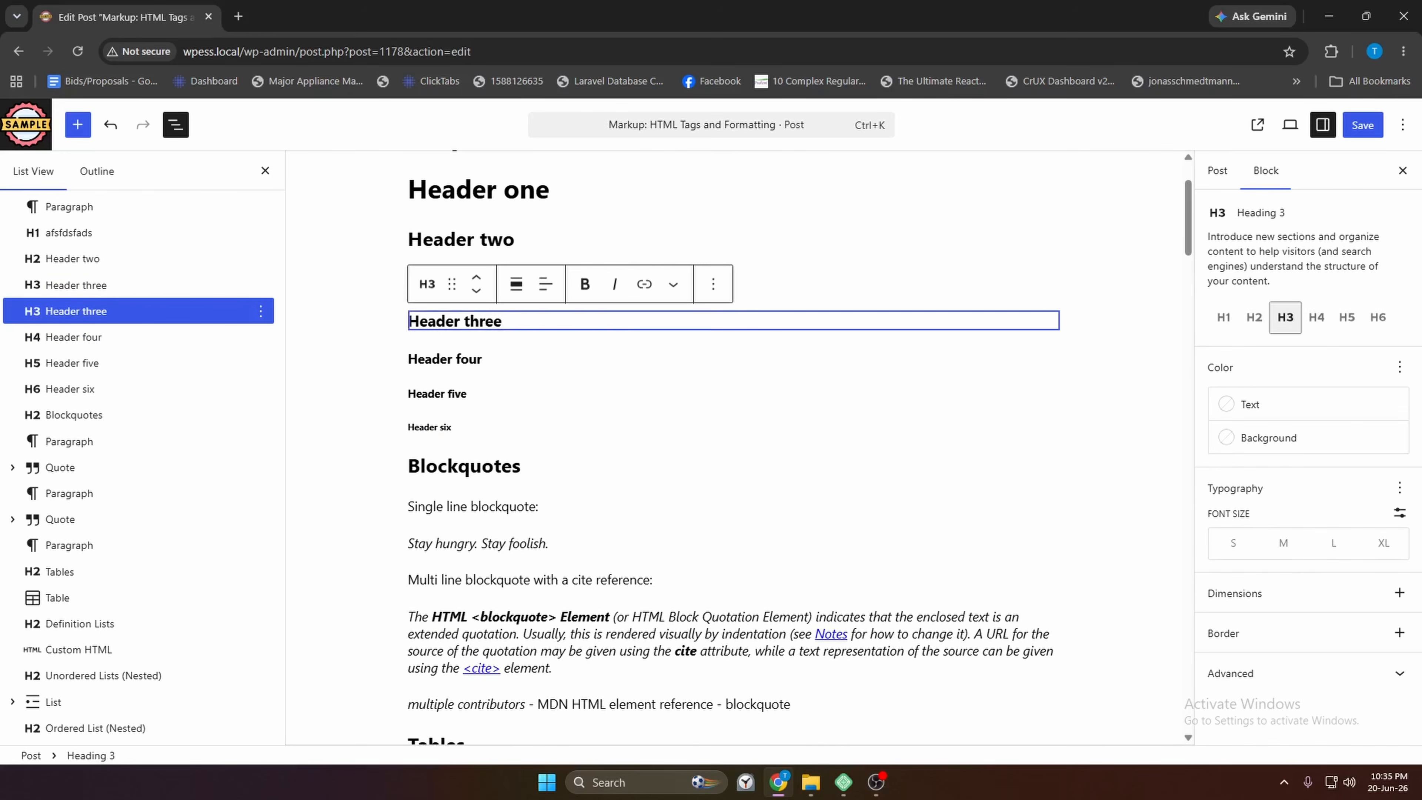
Select the second Header three heading and Cut it to the clipboard
{"action": "key", "text": "Up"}
{"action": "key", "text": "Up"}
{"action": "key", "text": "Down"}
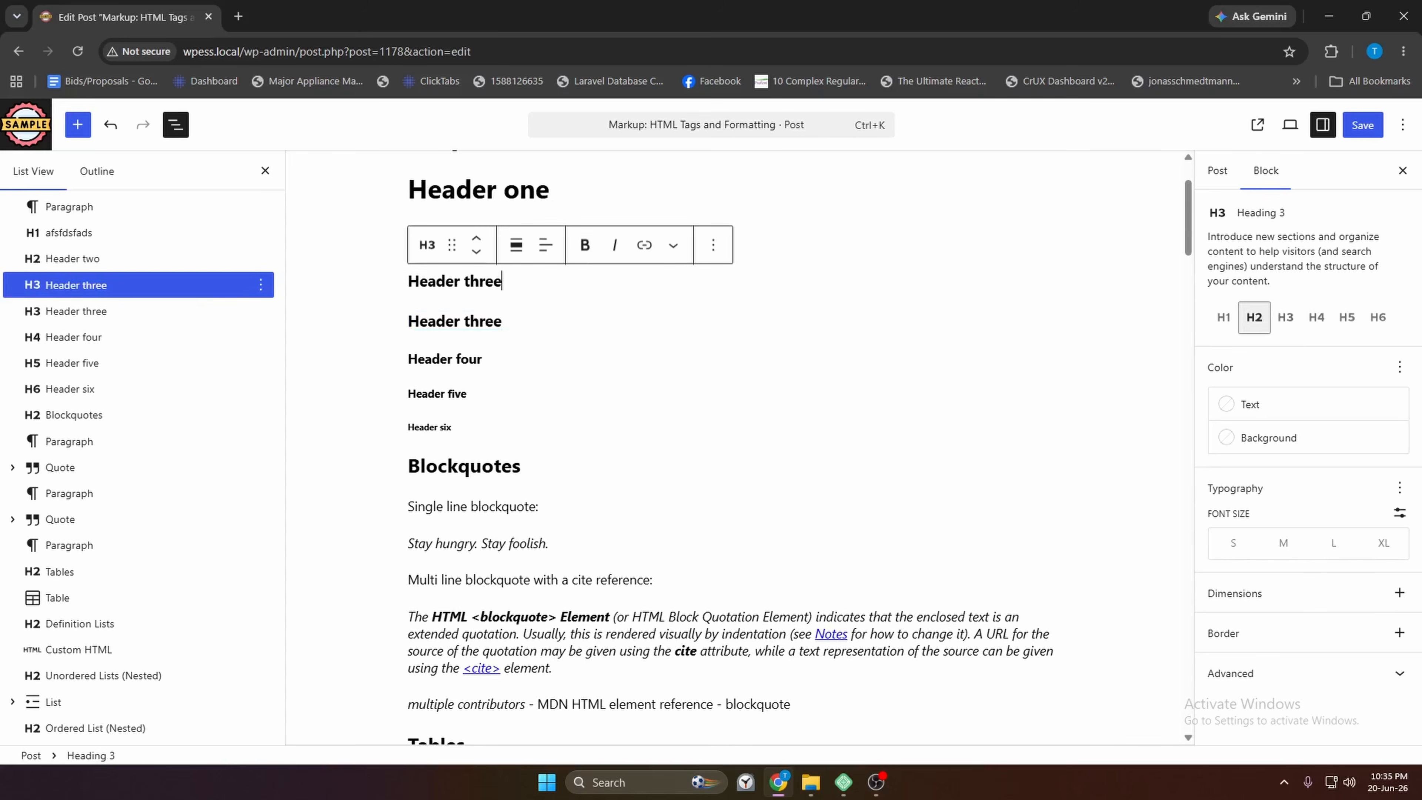
{"action": "key", "text": "Down"}
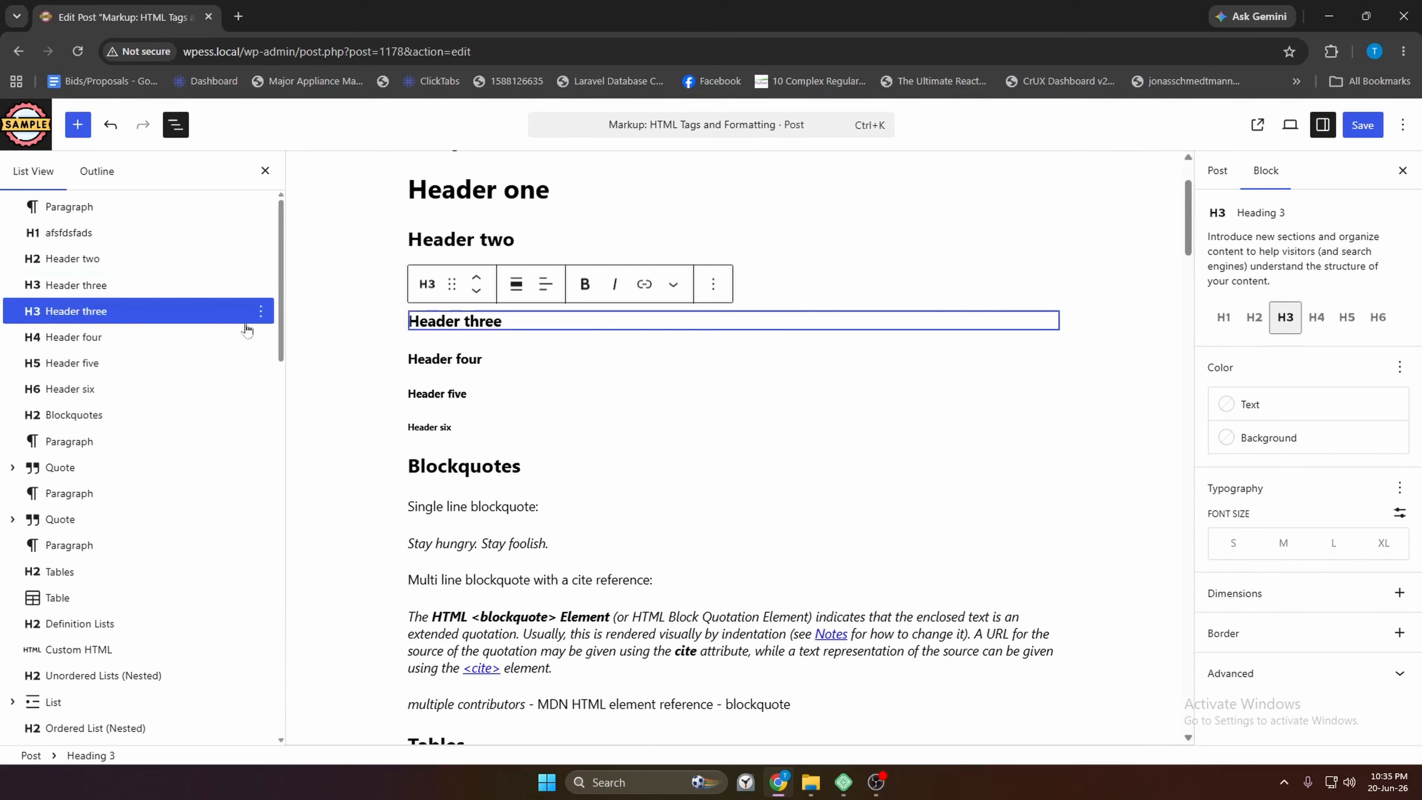
{"action": "key", "text": "shift+Left"}
{"action": "key", "text": "shift+Left"}
{"action": "key", "text": "shift+Left"}
{"action": "key", "text": "shift+Left"}
{"action": "key", "text": "shift+Left"}
{"action": "key", "text": "shift+Left"}
{"action": "key", "text": "shift+Left"}
{"action": "key", "text": "shift+Left"}
{"action": "key", "text": "shift+Left"}
{"action": "key", "text": "shift+Left"}
{"action": "key", "text": "shift+Left"}
{"action": "key", "text": "shift+Left"}
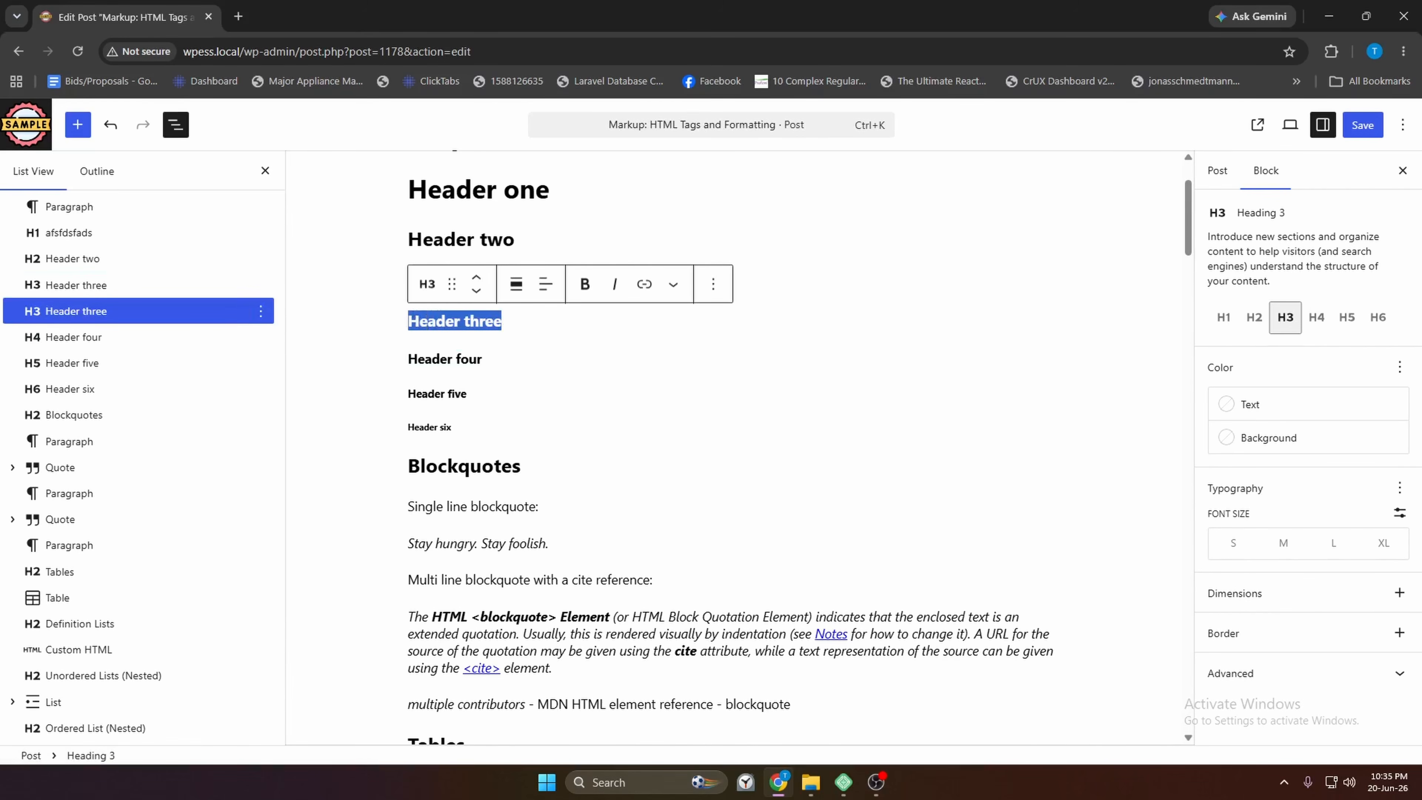
{"action": "left_click", "coordinate": [260, 312]}
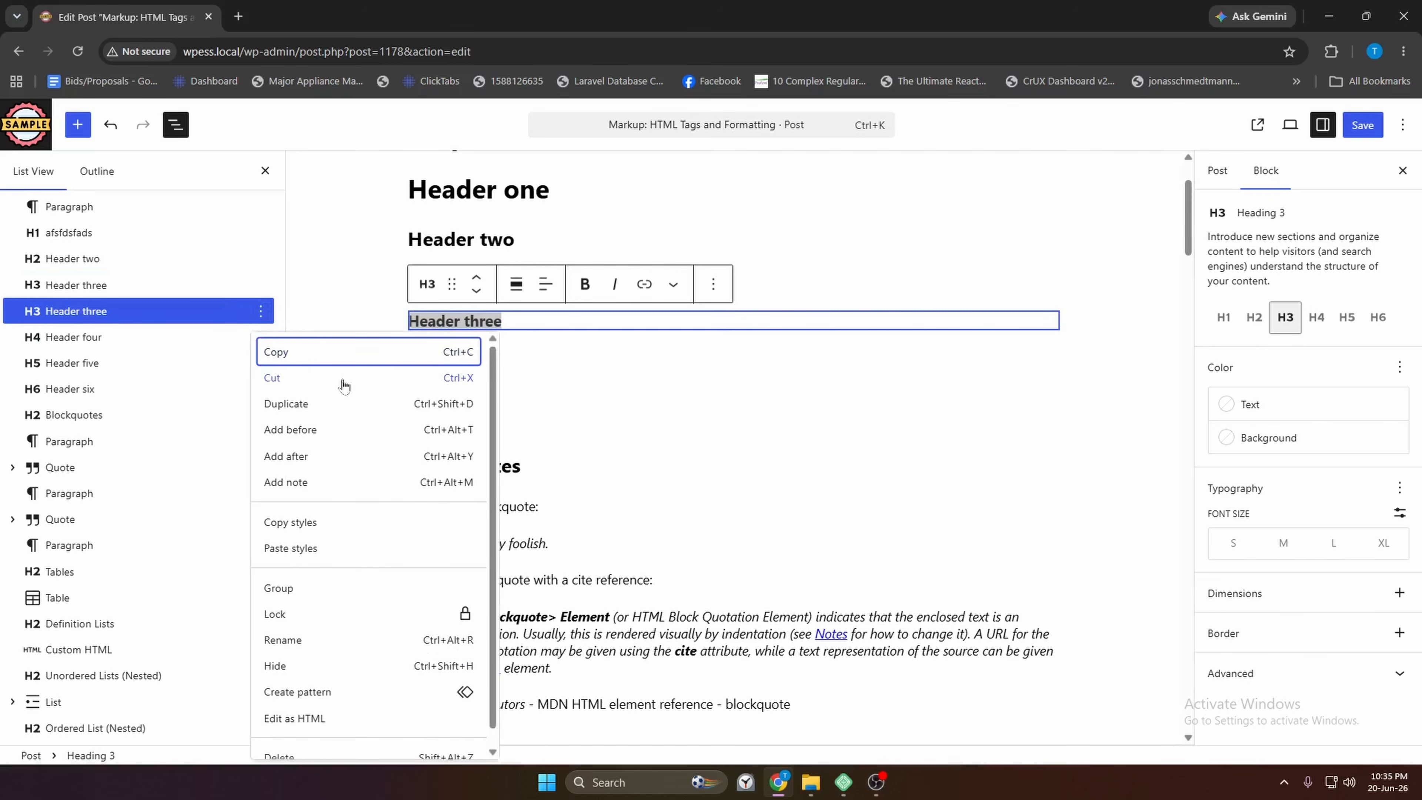
{"action": "left_click", "coordinate": [320, 379]}
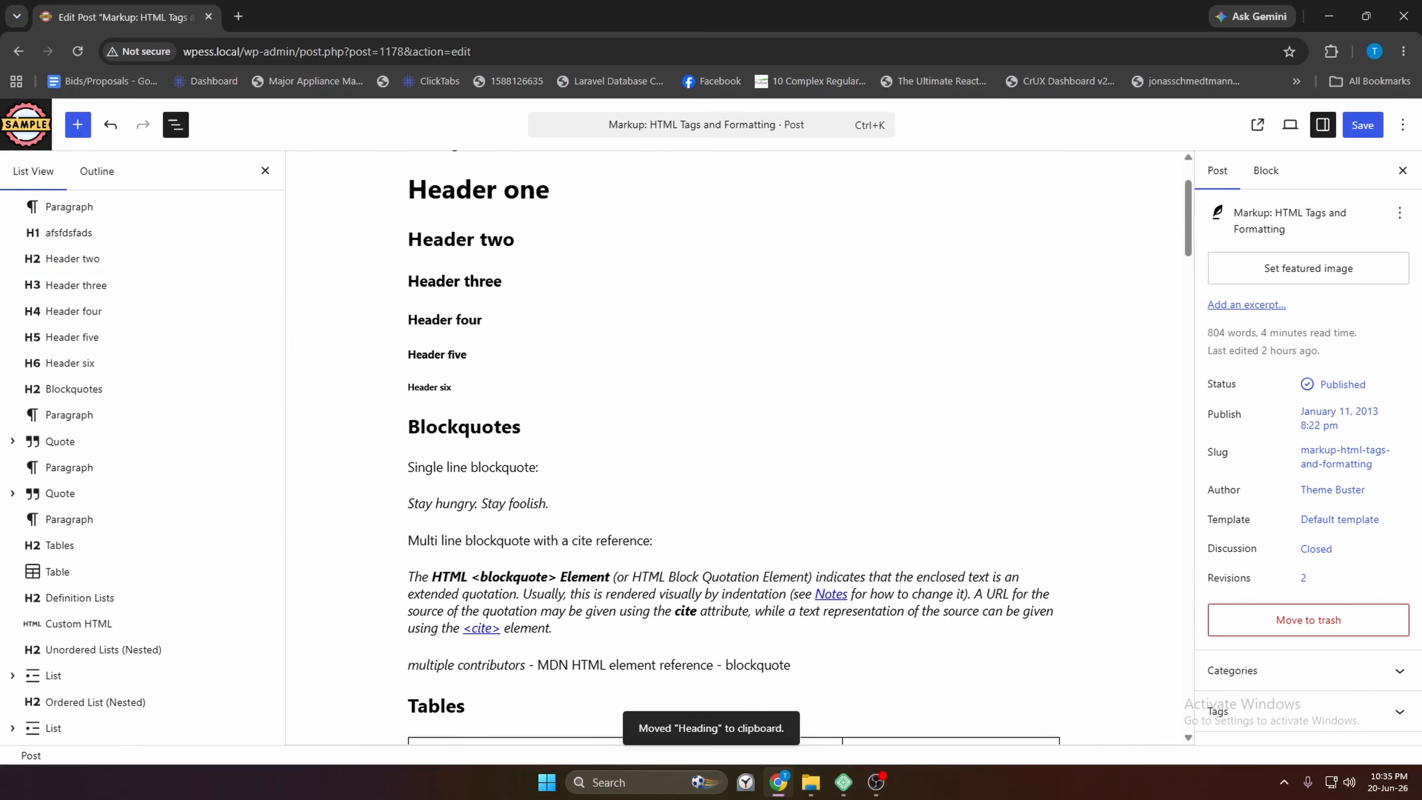
Cut Header three and paste it in a new block below the Unordered Lists (Nested) heading
{"action": "left_click", "coordinate": [498, 298]}
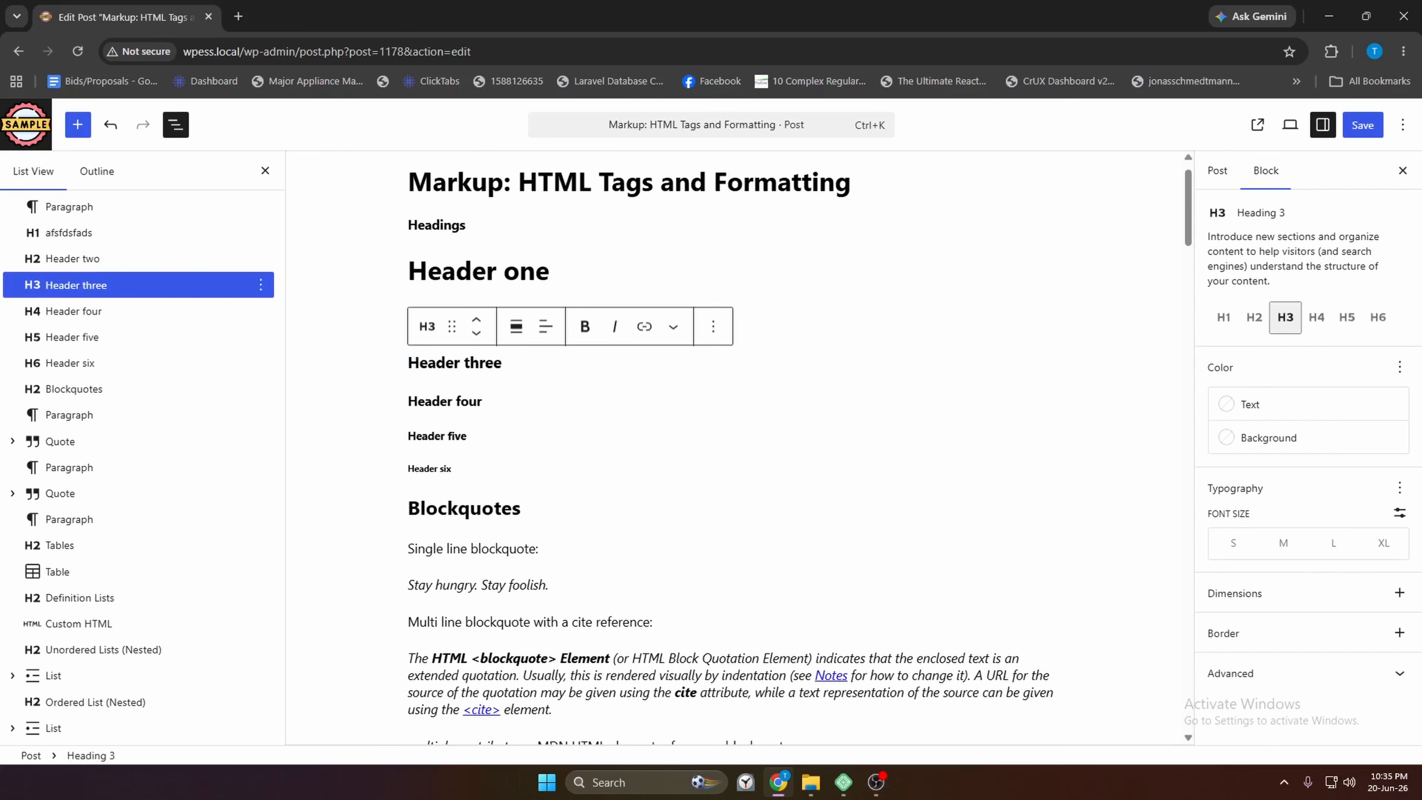
{"action": "right_click", "coordinate": [280, 293]}
{"action": "left_click", "coordinate": [280, 359]}
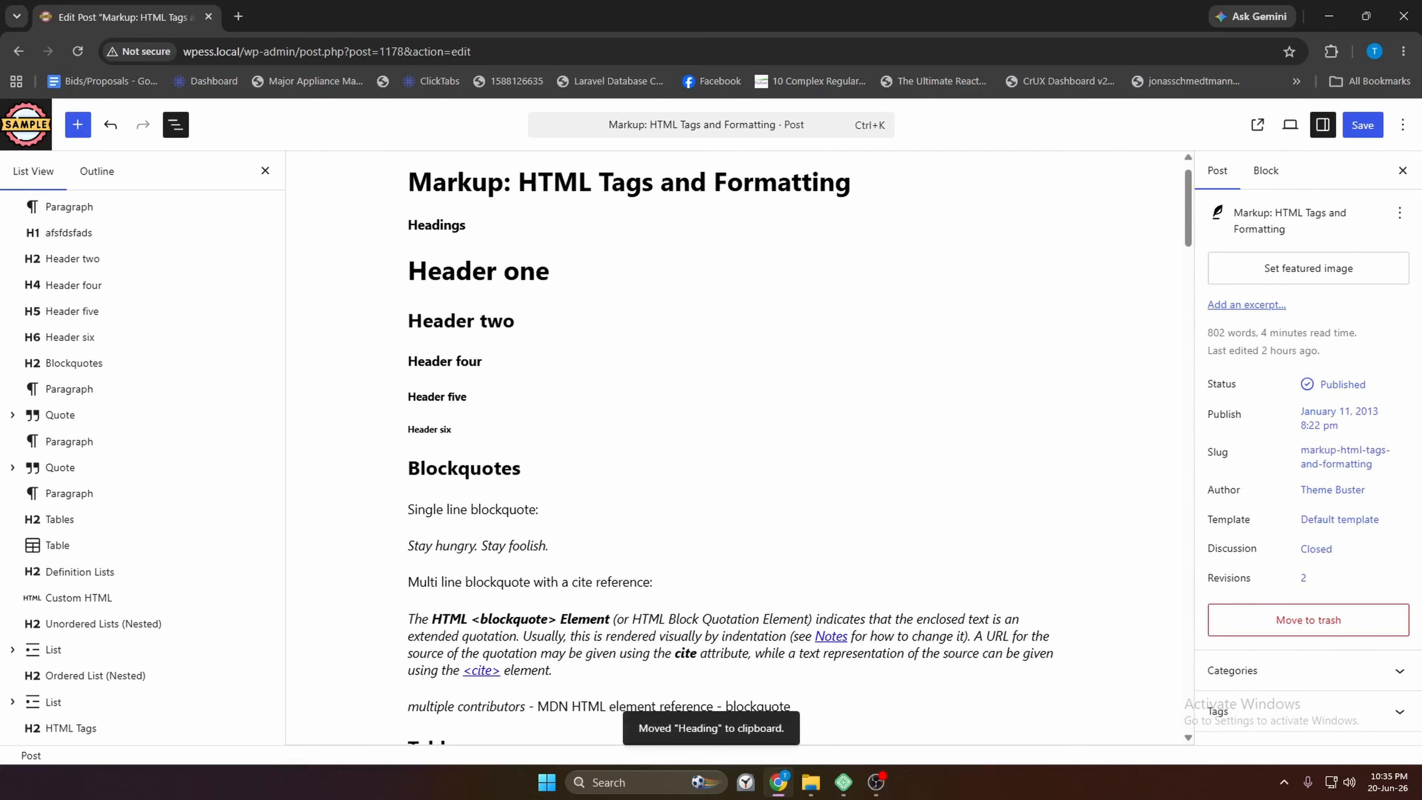
{"action": "scroll", "coordinate": [503, 364], "scroll_direction": "down", "scroll_amount": 3}
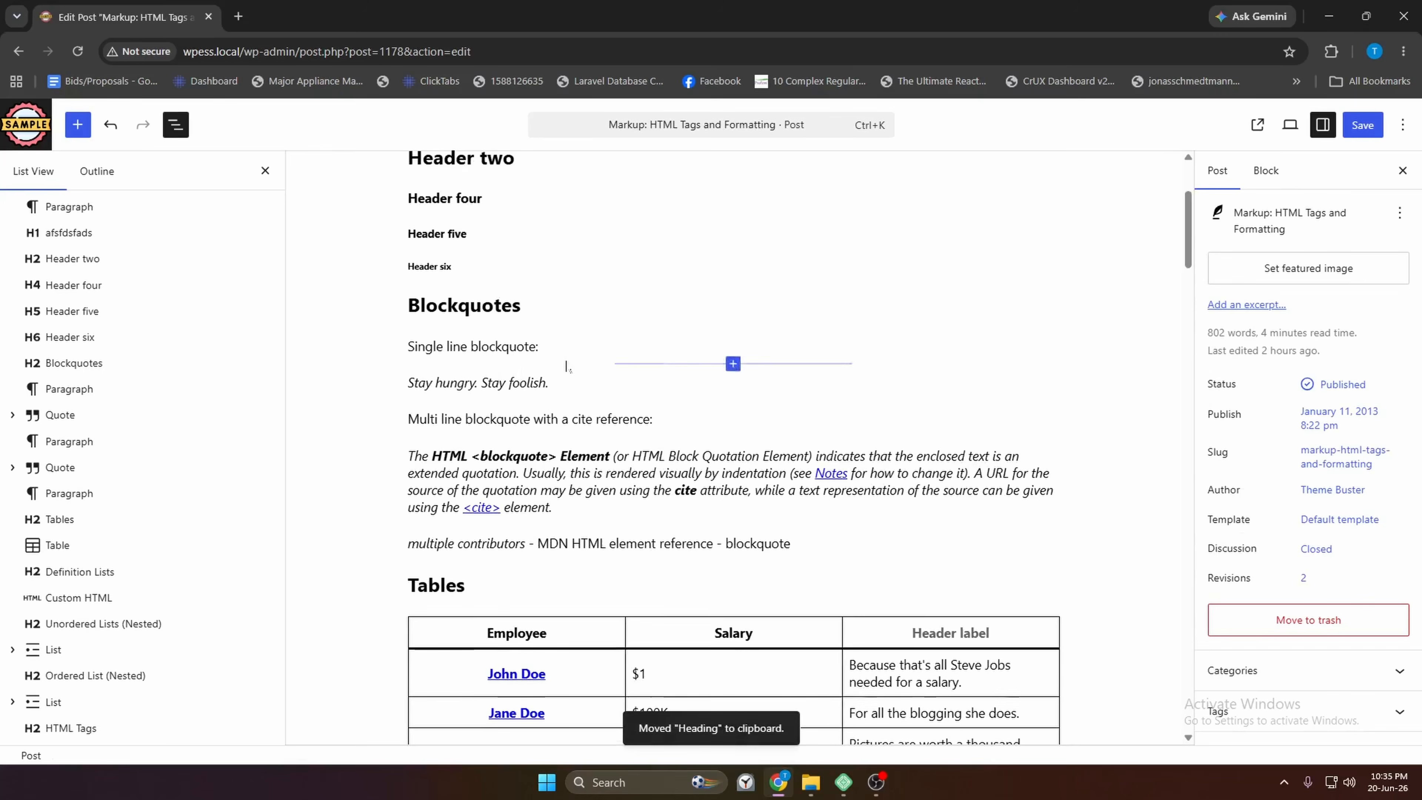
{"action": "scroll", "coordinate": [539, 367], "scroll_direction": "down", "scroll_amount": 2}
{"action": "scroll", "coordinate": [279, 362], "scroll_direction": "down", "scroll_amount": 5}
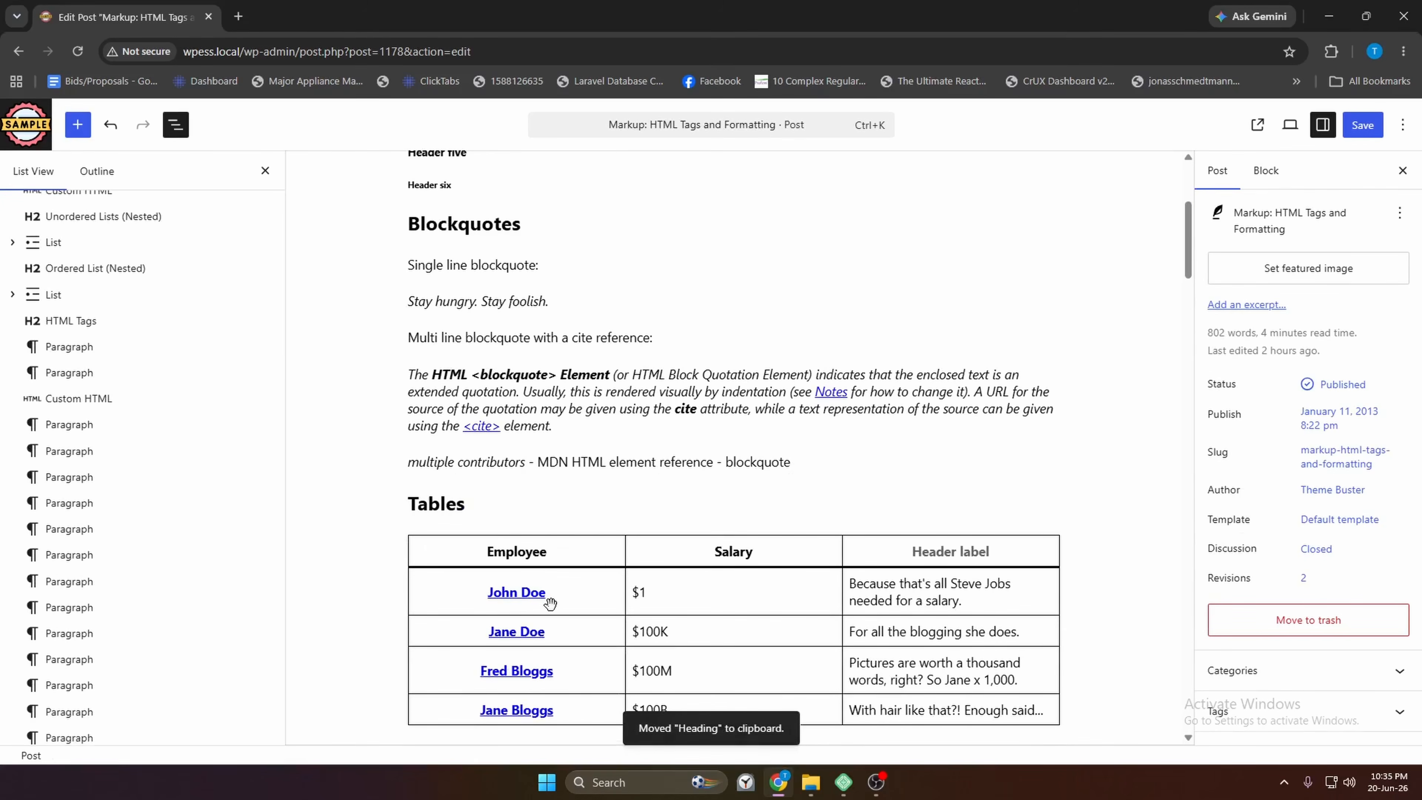
{"action": "scroll", "coordinate": [487, 553], "scroll_direction": "down", "scroll_amount": 5}
{"action": "scroll", "coordinate": [495, 548], "scroll_direction": "down", "scroll_amount": 5}
{"action": "scroll", "coordinate": [659, 498], "scroll_direction": "up", "scroll_amount": 4}
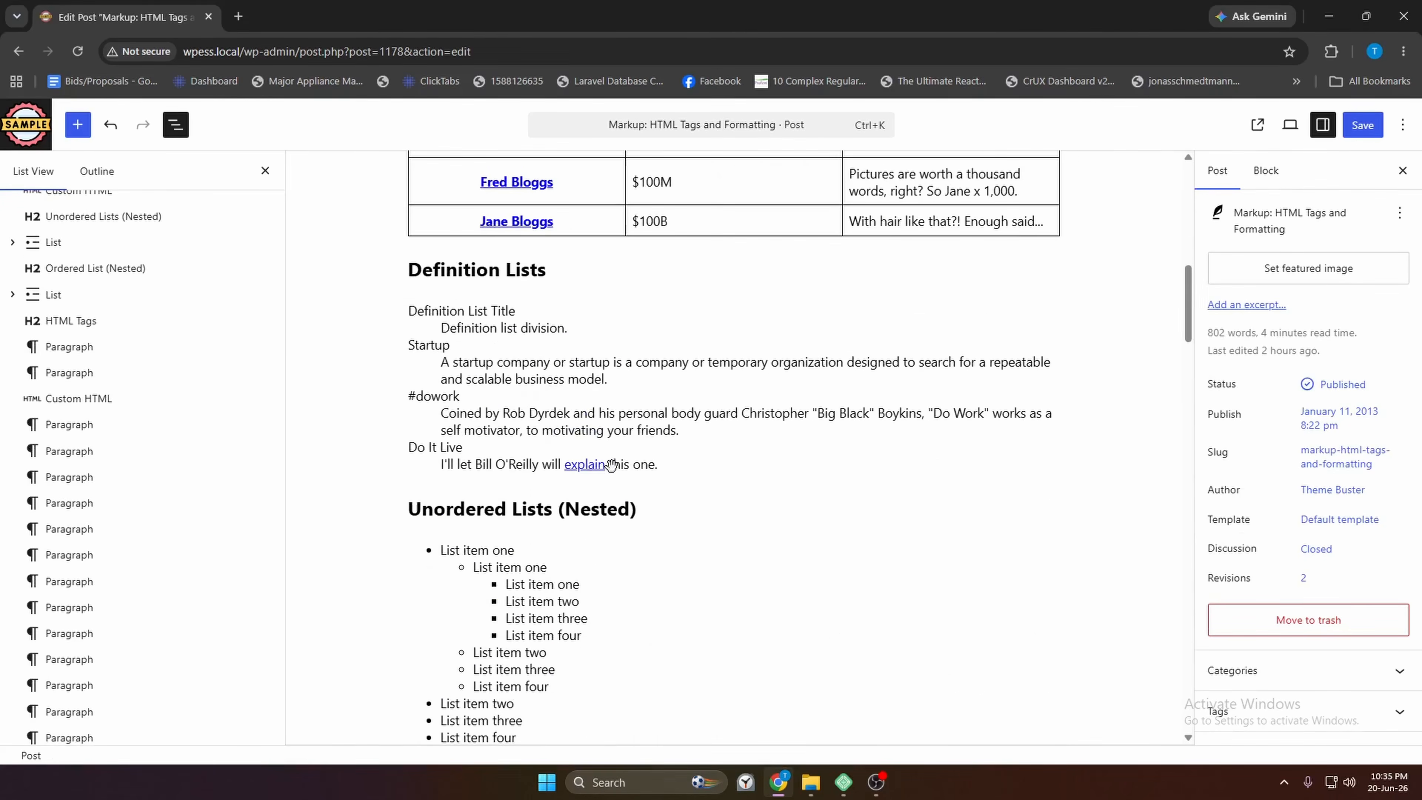
{"action": "left_click", "coordinate": [636, 508]}
{"action": "key", "text": "Return"}
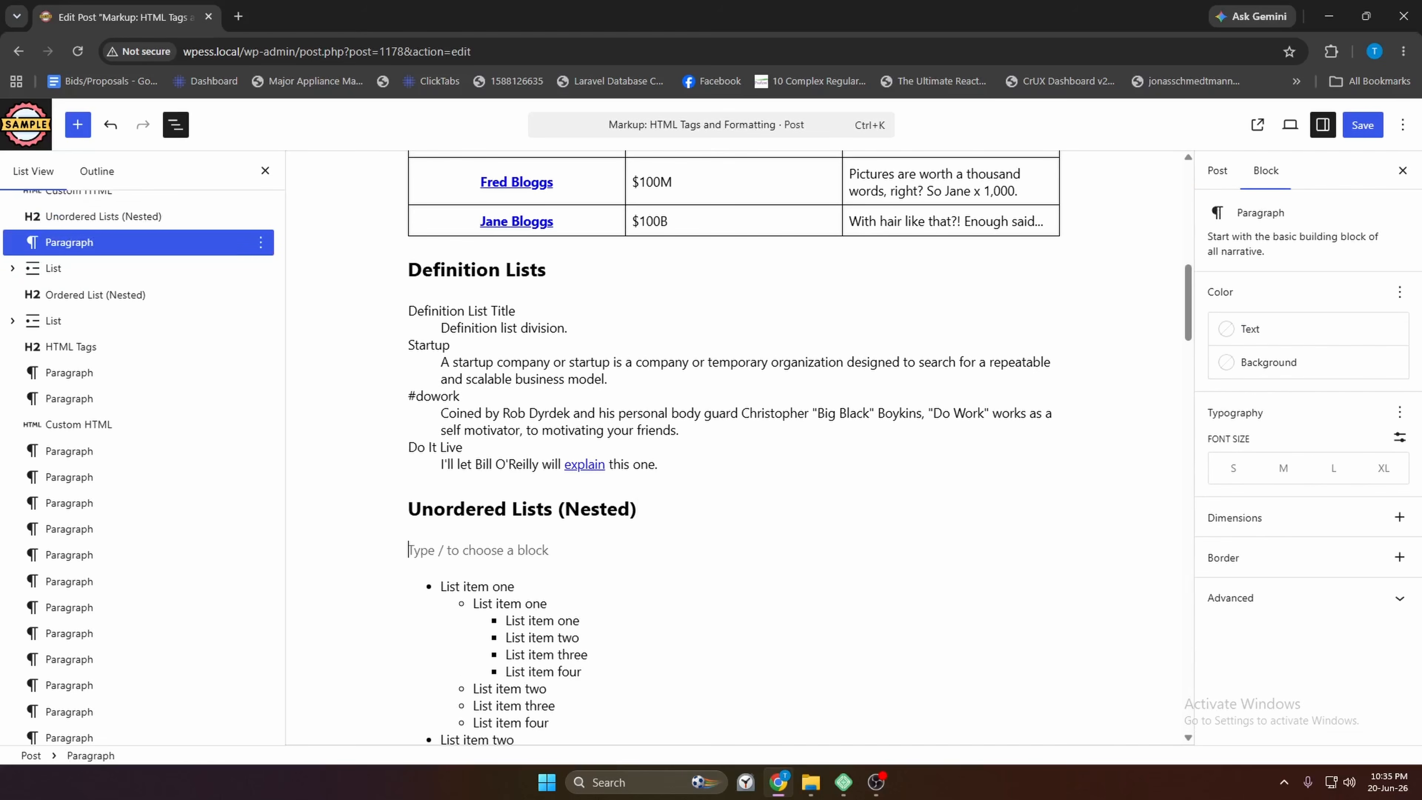
{"action": "key", "text": "ctrl+v"}
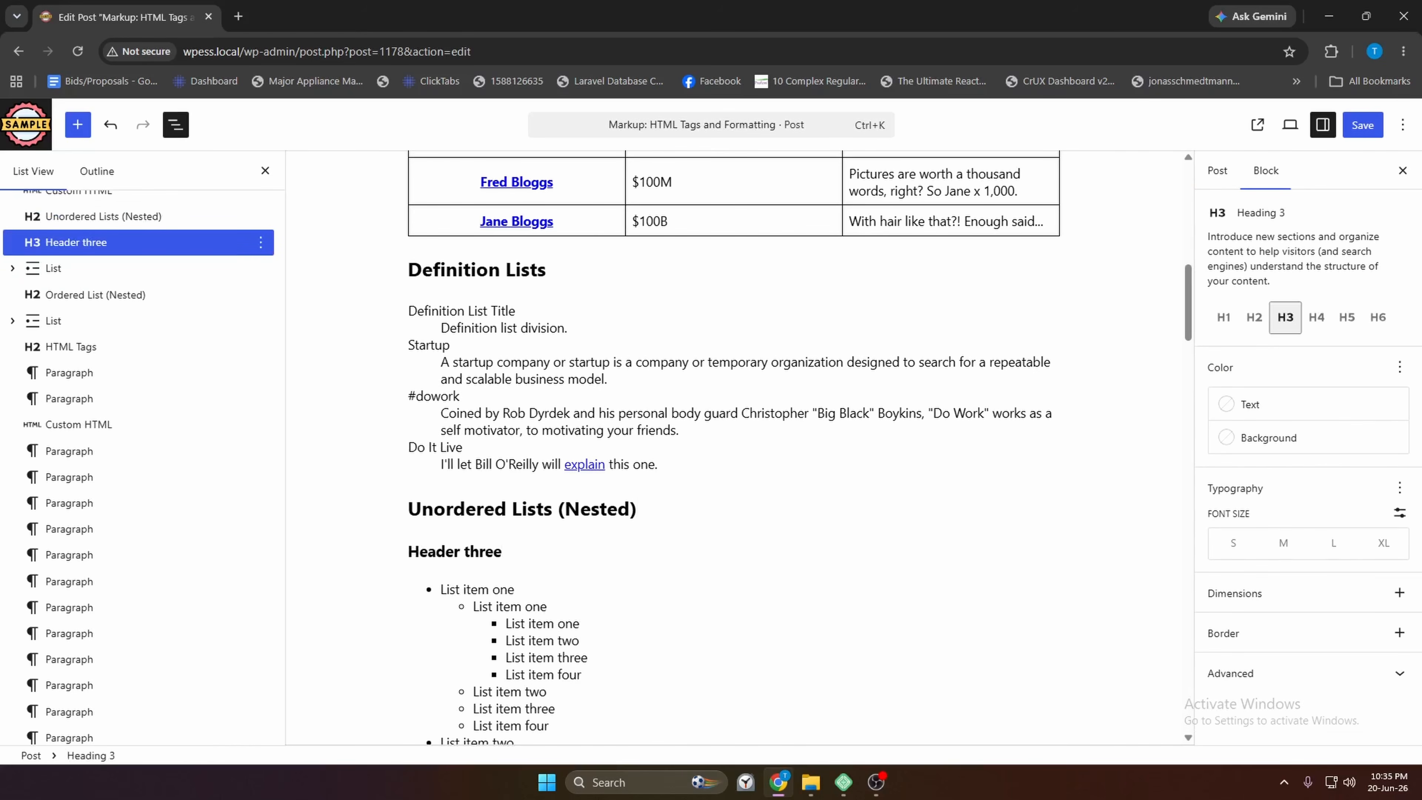
Scroll back to the top of the post and bring up the Header two block actions
{"action": "scroll", "coordinate": [474, 480], "scroll_direction": "up", "scroll_amount": 1}
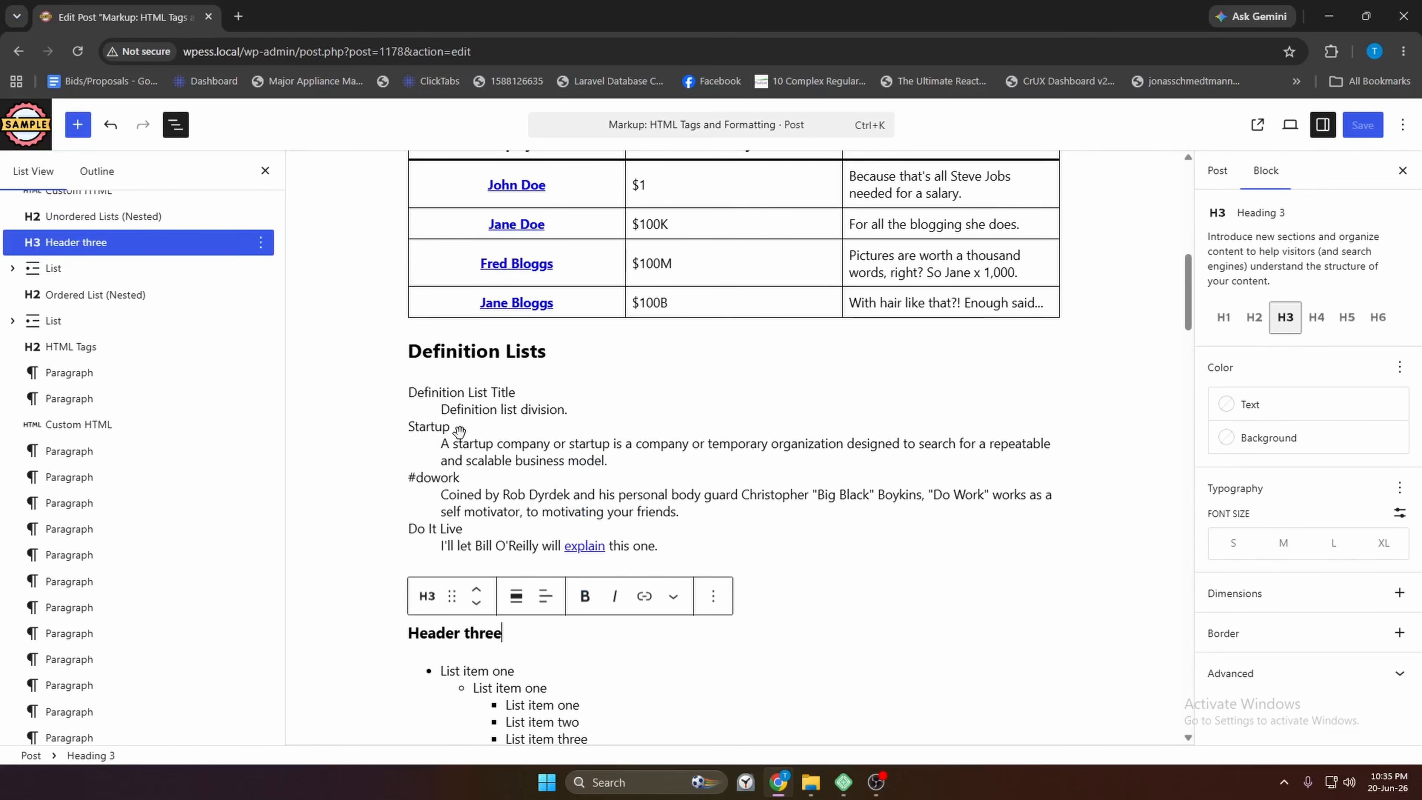
{"action": "scroll", "coordinate": [459, 430], "scroll_direction": "up", "scroll_amount": 10}
{"action": "scroll", "coordinate": [250, 273], "scroll_direction": "up", "scroll_amount": 6}
{"action": "left_click", "coordinate": [261, 260]}
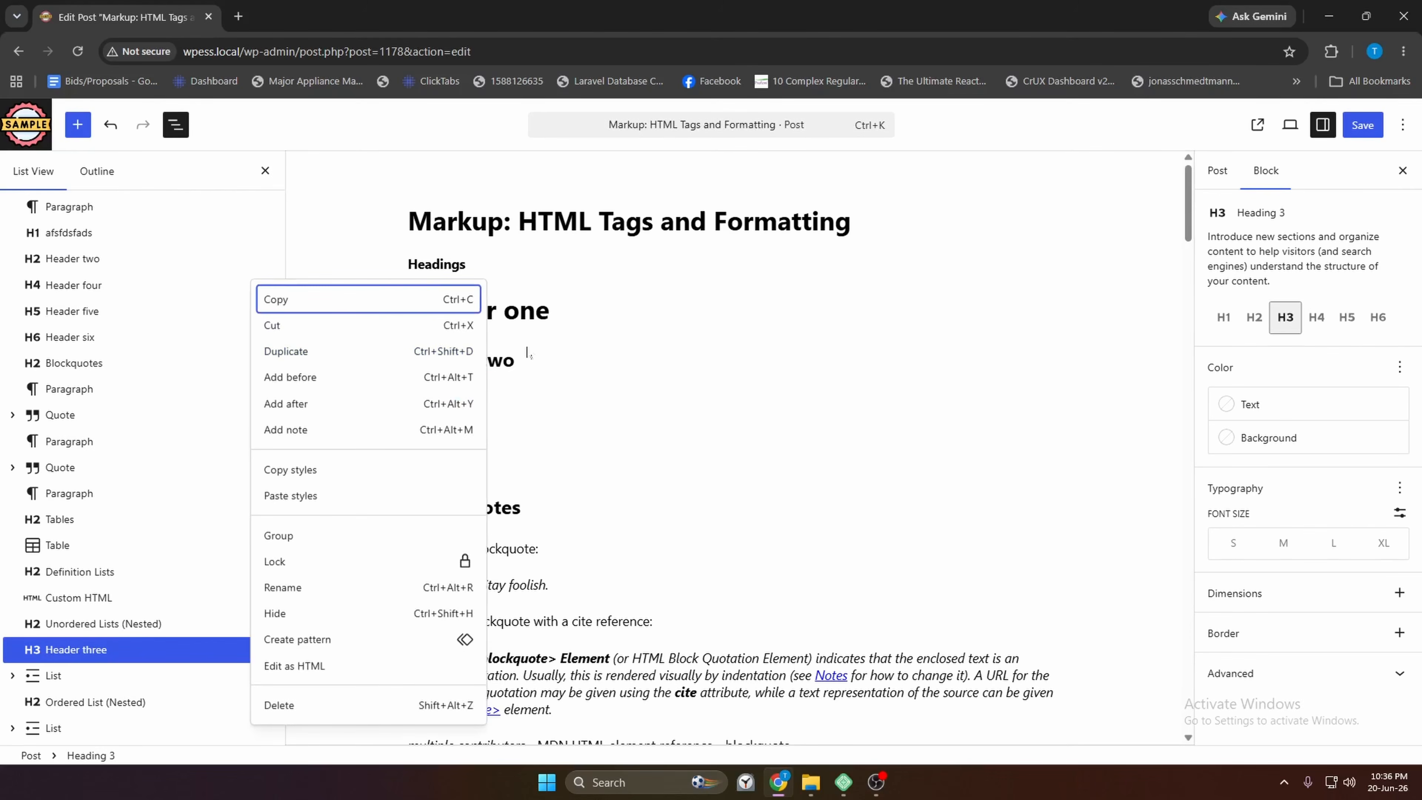
Set the Header two heading's background colour to orange and its text colour to white
{"action": "left_click", "coordinate": [515, 361]}
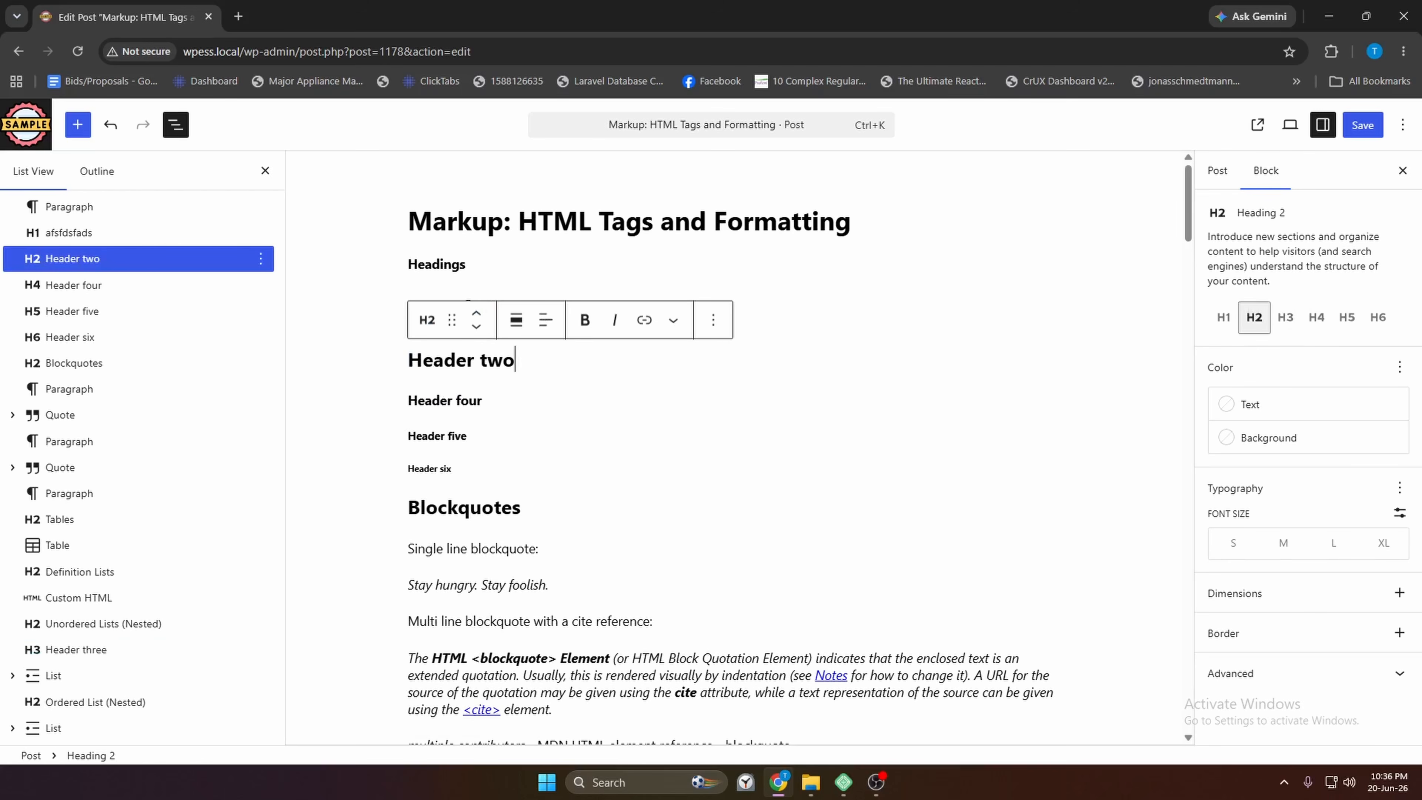
{"action": "left_click", "coordinate": [1272, 440]}
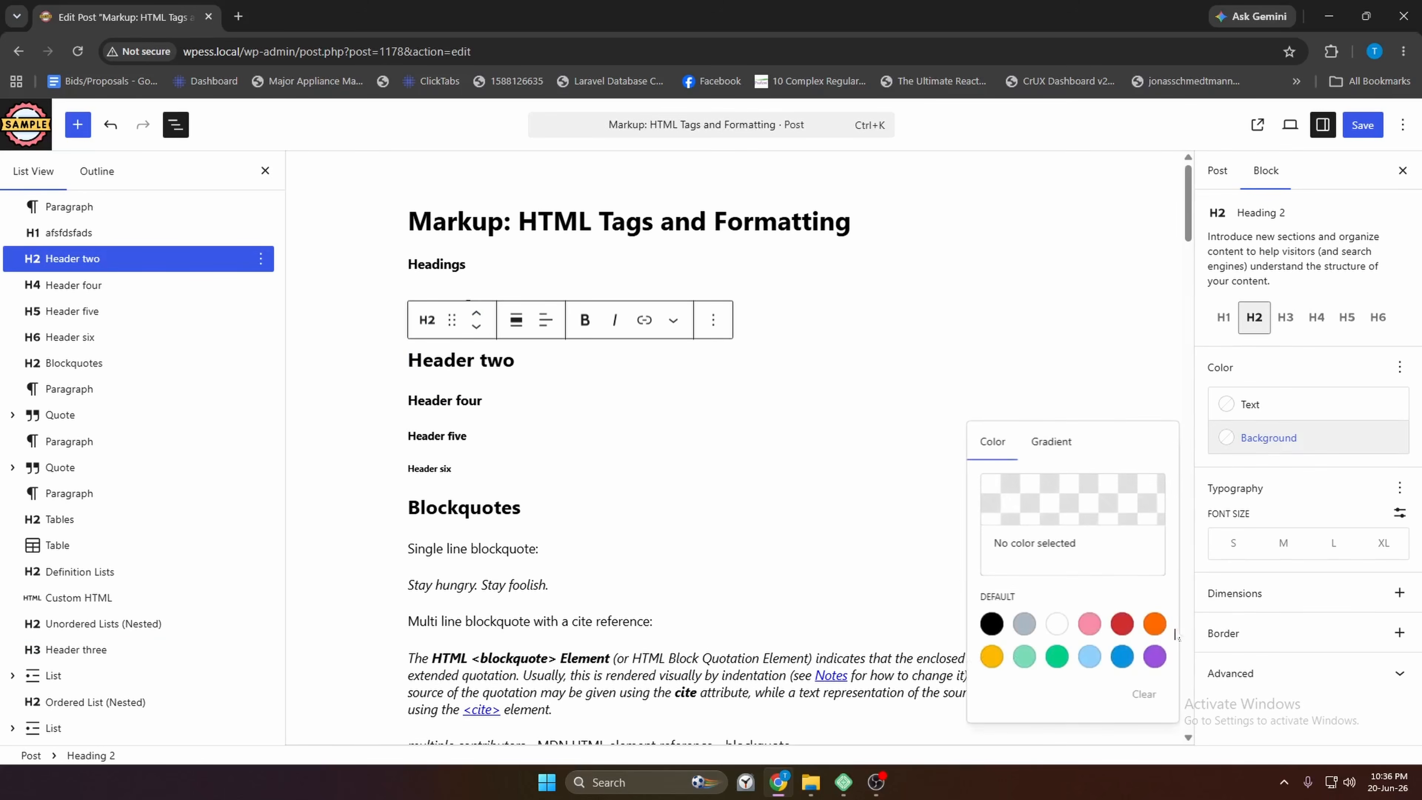
{"action": "left_click", "coordinate": [1154, 624]}
{"action": "left_click", "coordinate": [1253, 405]}
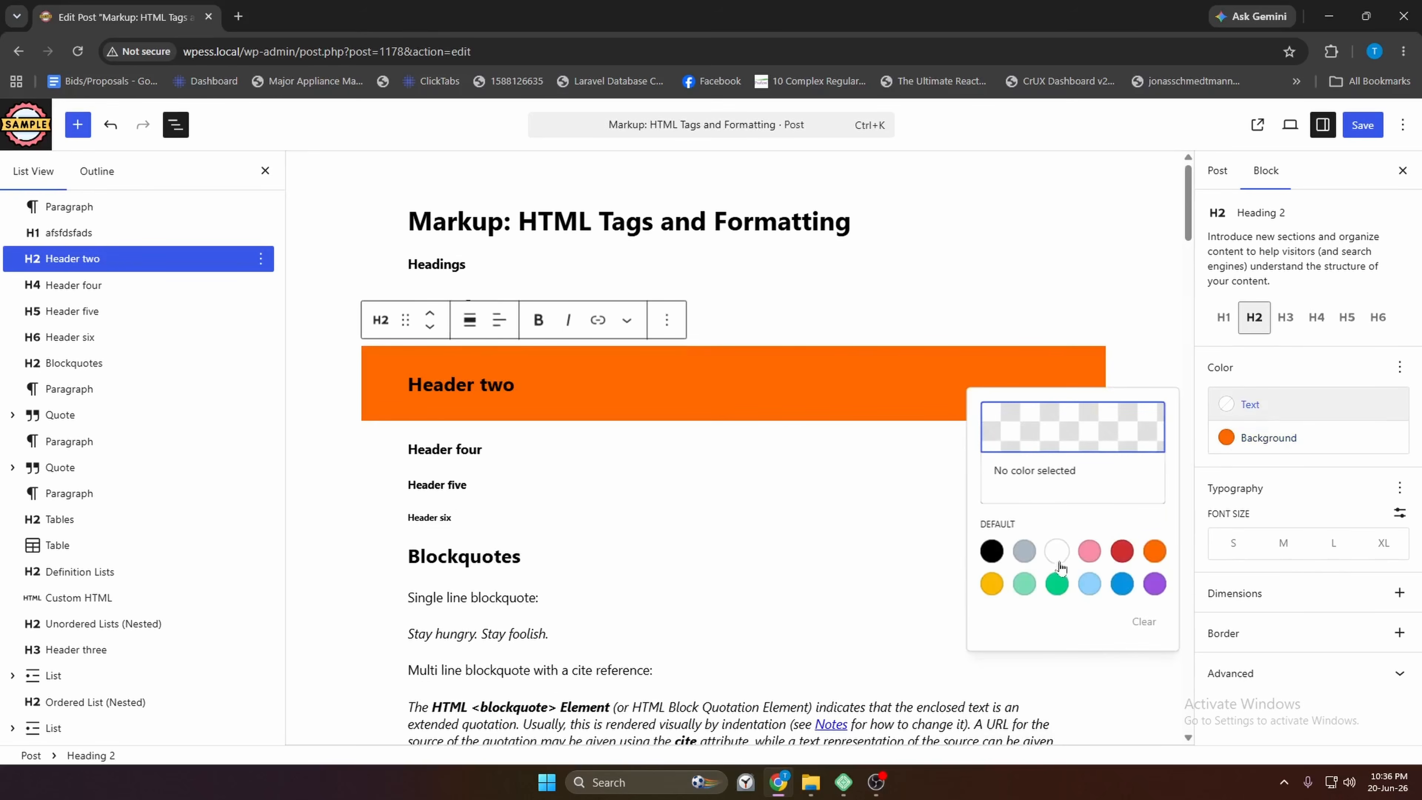
{"action": "left_click", "coordinate": [1056, 551]}
{"action": "key", "text": "Escape"}
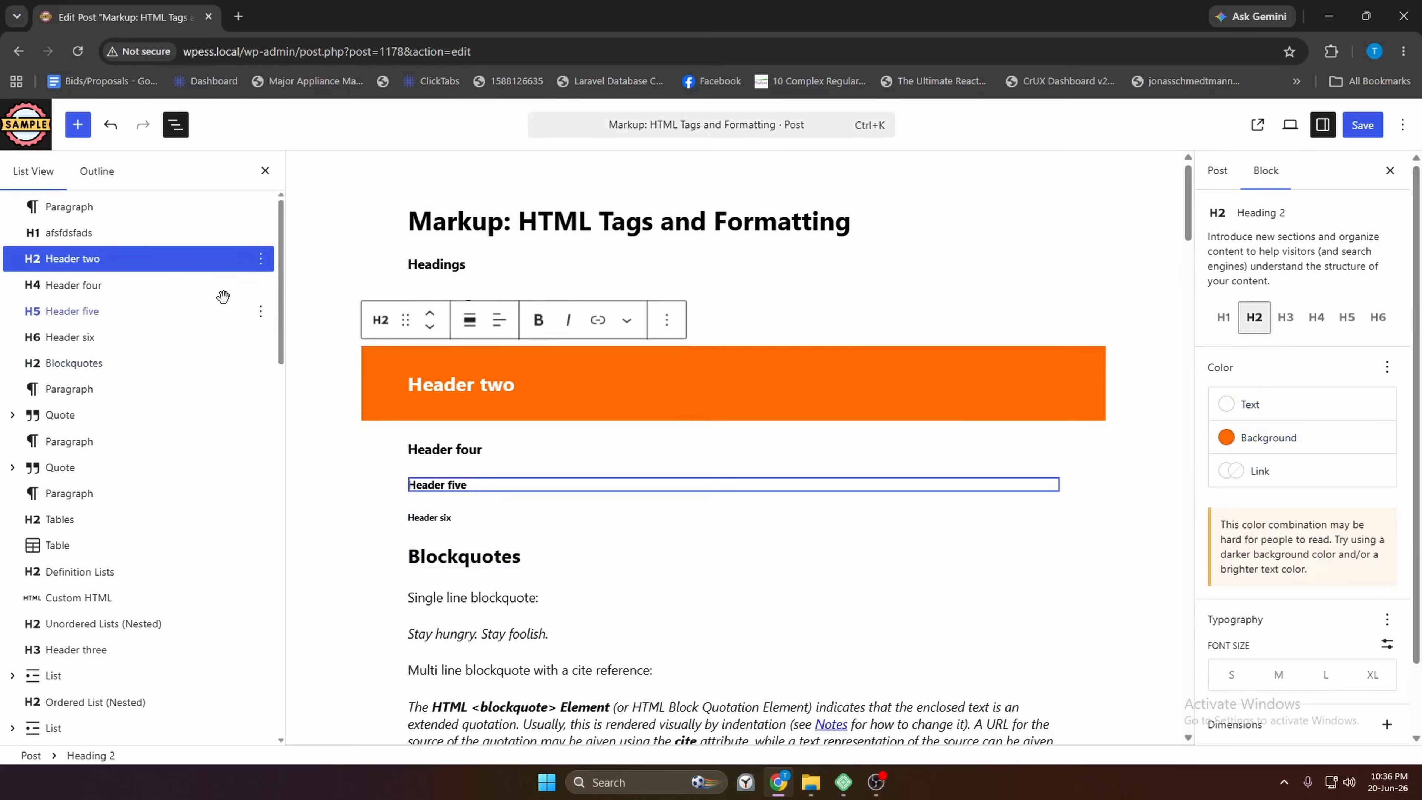
Duplicate Header two, then use Add after on the copy to insert an empty block
{"action": "left_click", "coordinate": [260, 258]}
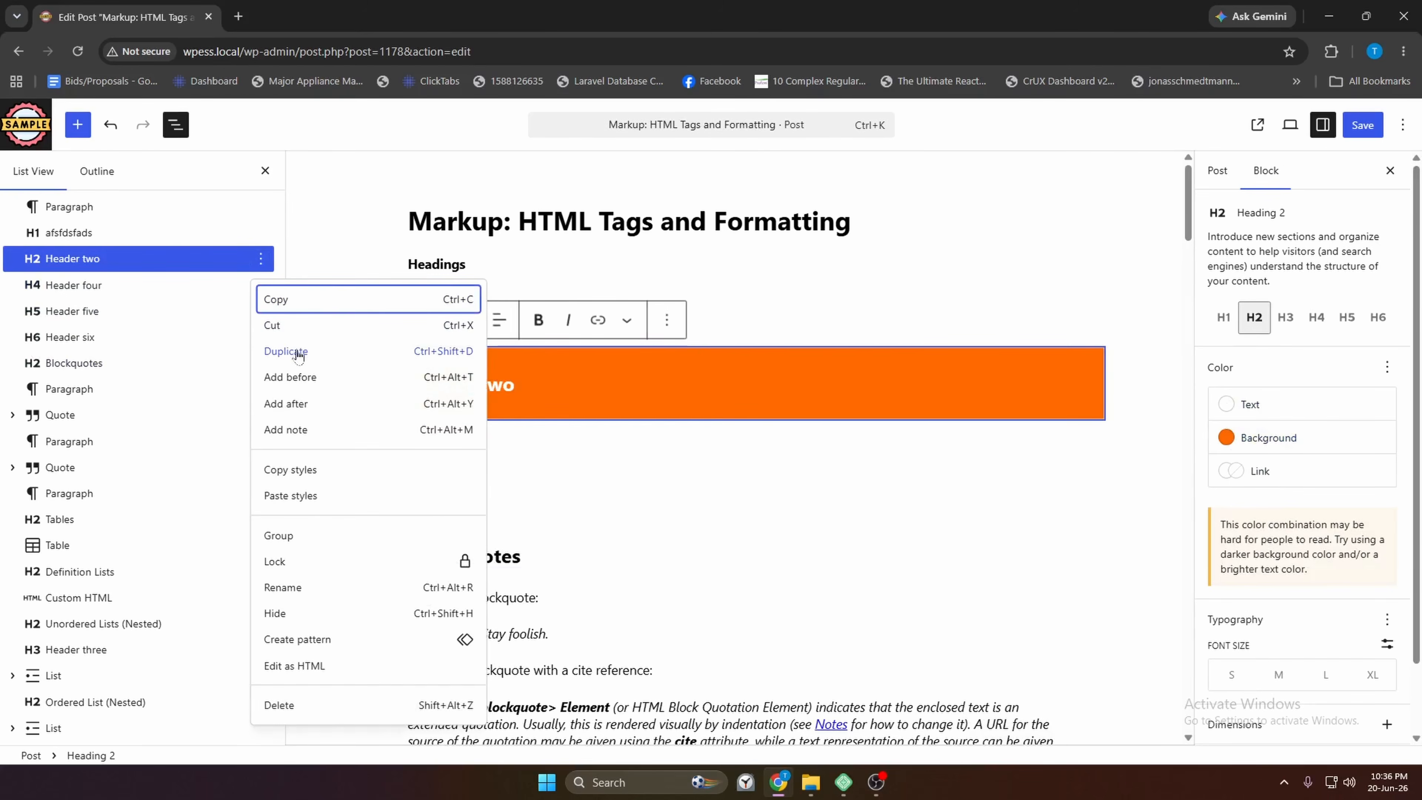
{"action": "left_click", "coordinate": [286, 349]}
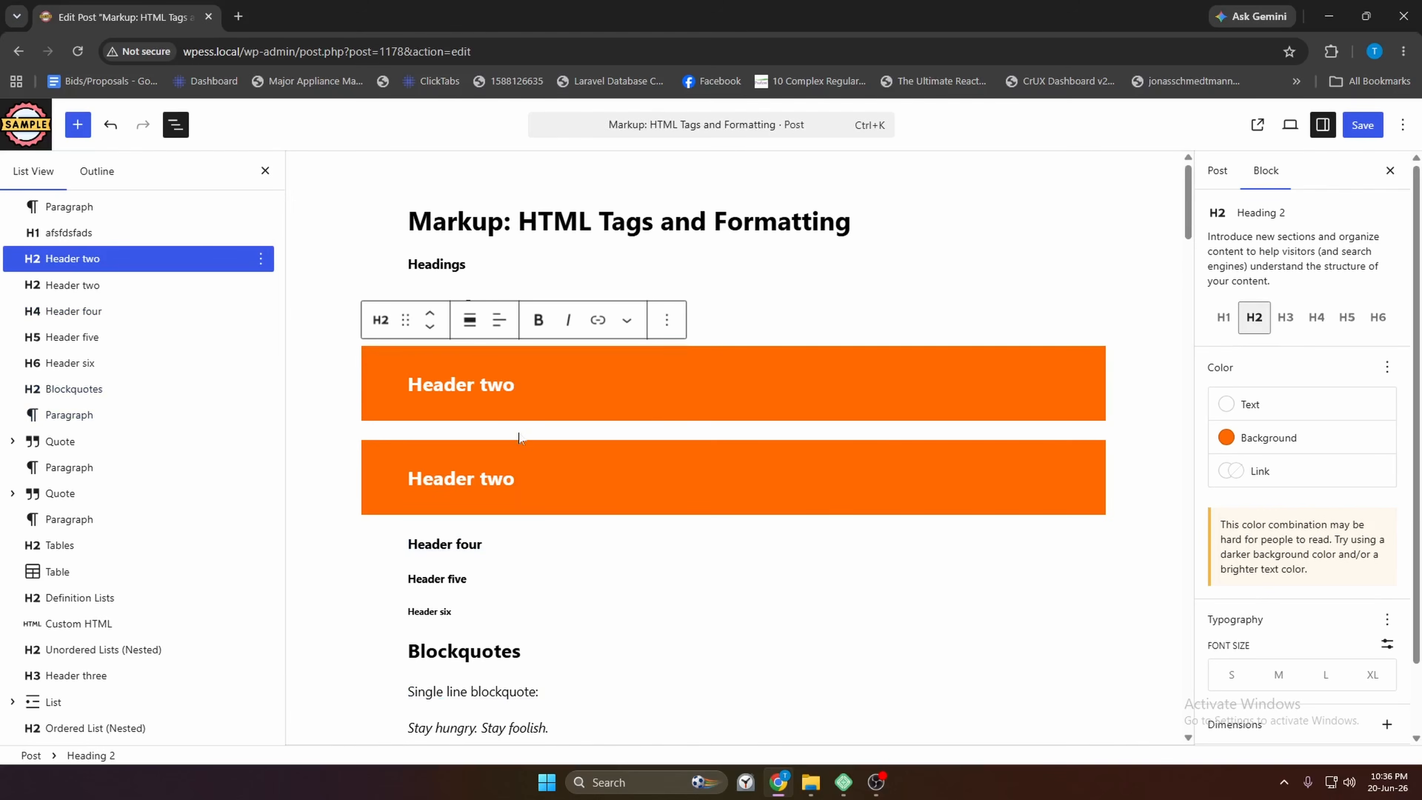
{"action": "left_click", "coordinate": [260, 285]}
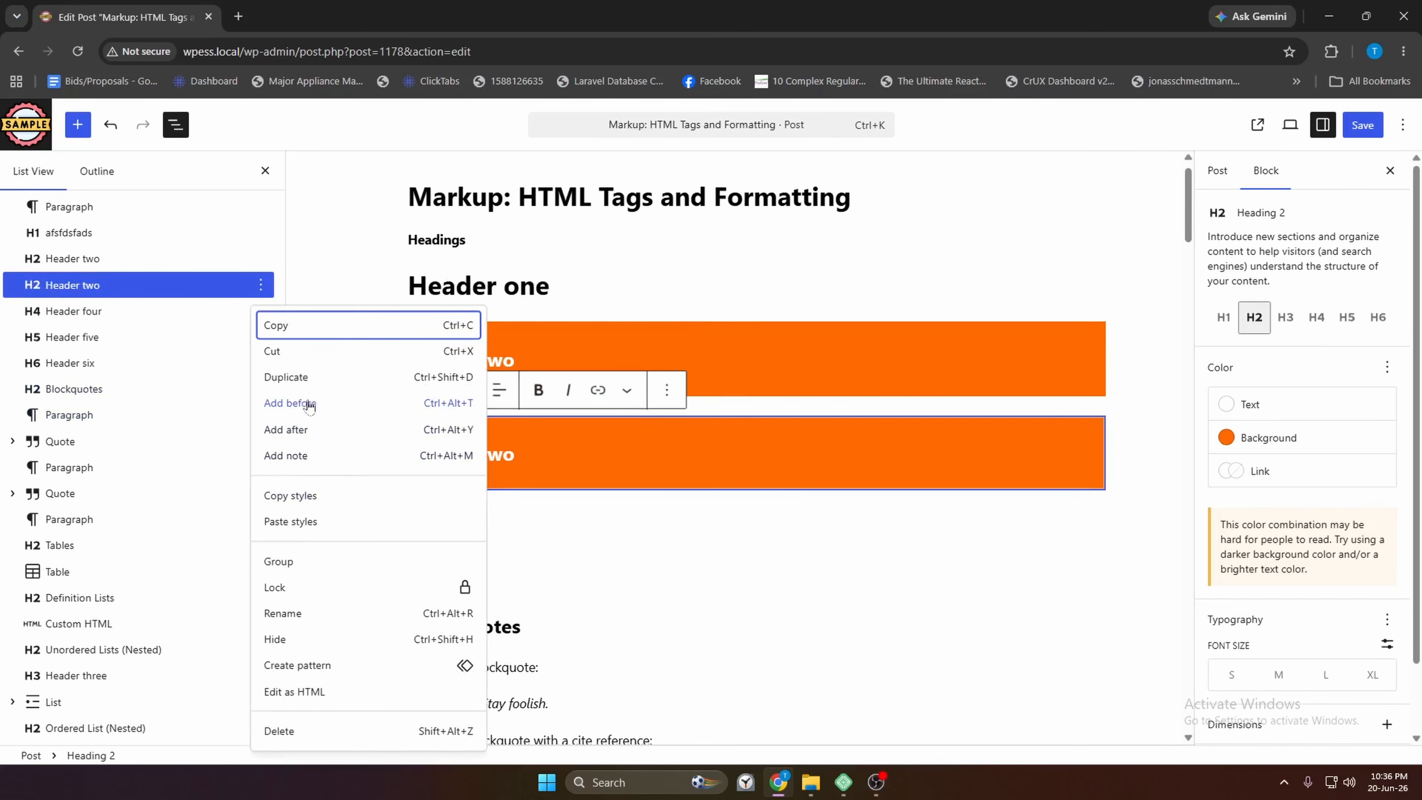
{"action": "key", "text": "Escape"}
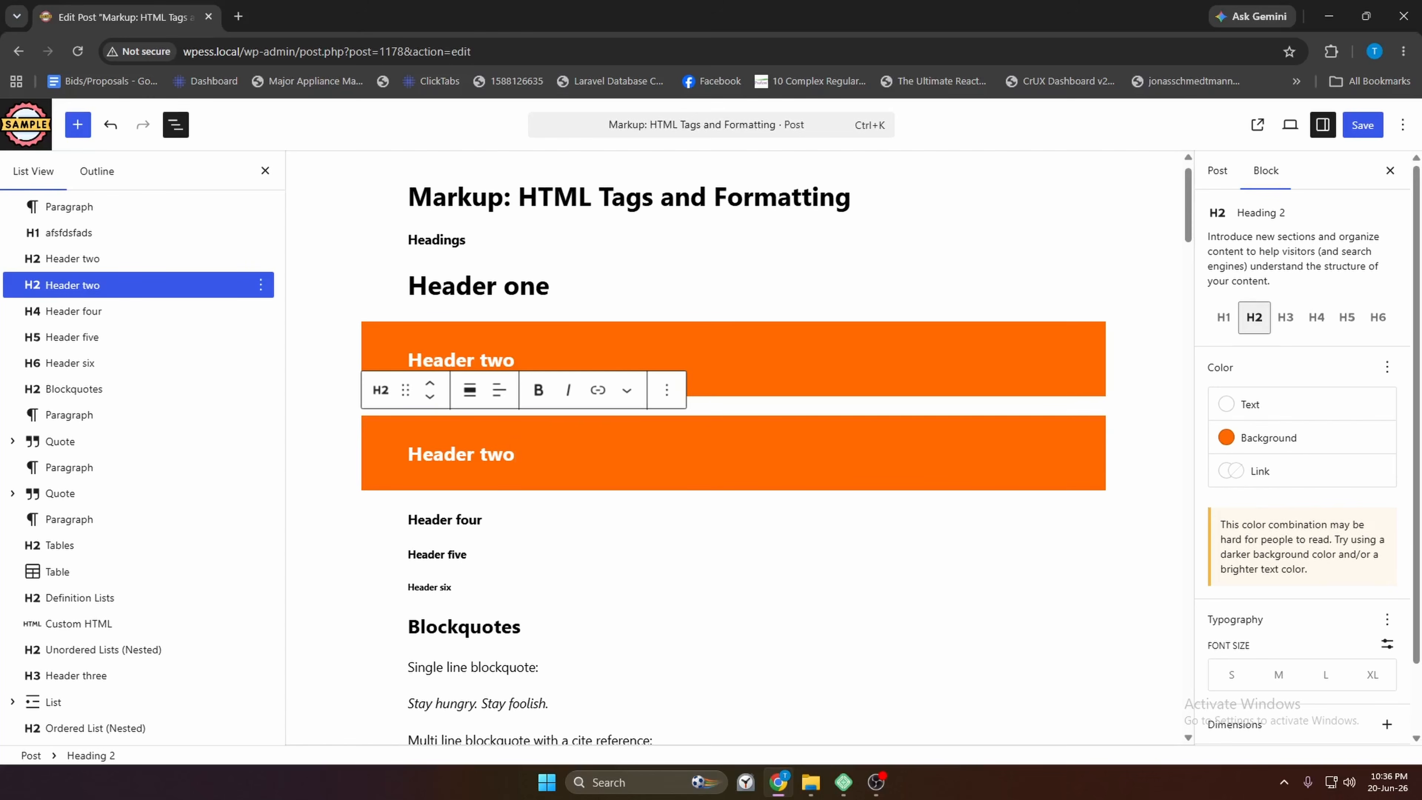
{"action": "left_click", "coordinate": [260, 284]}
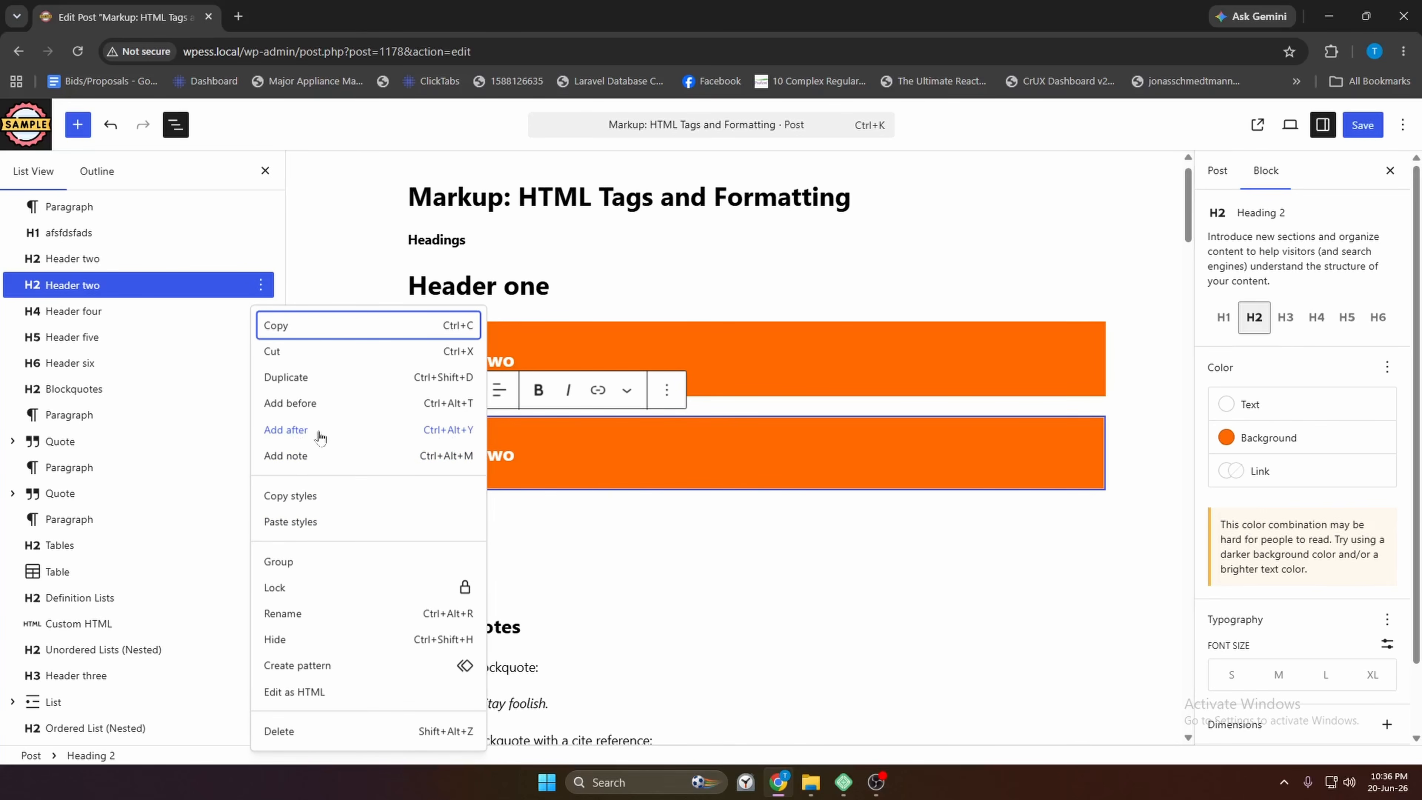
{"action": "left_click", "coordinate": [285, 430]}
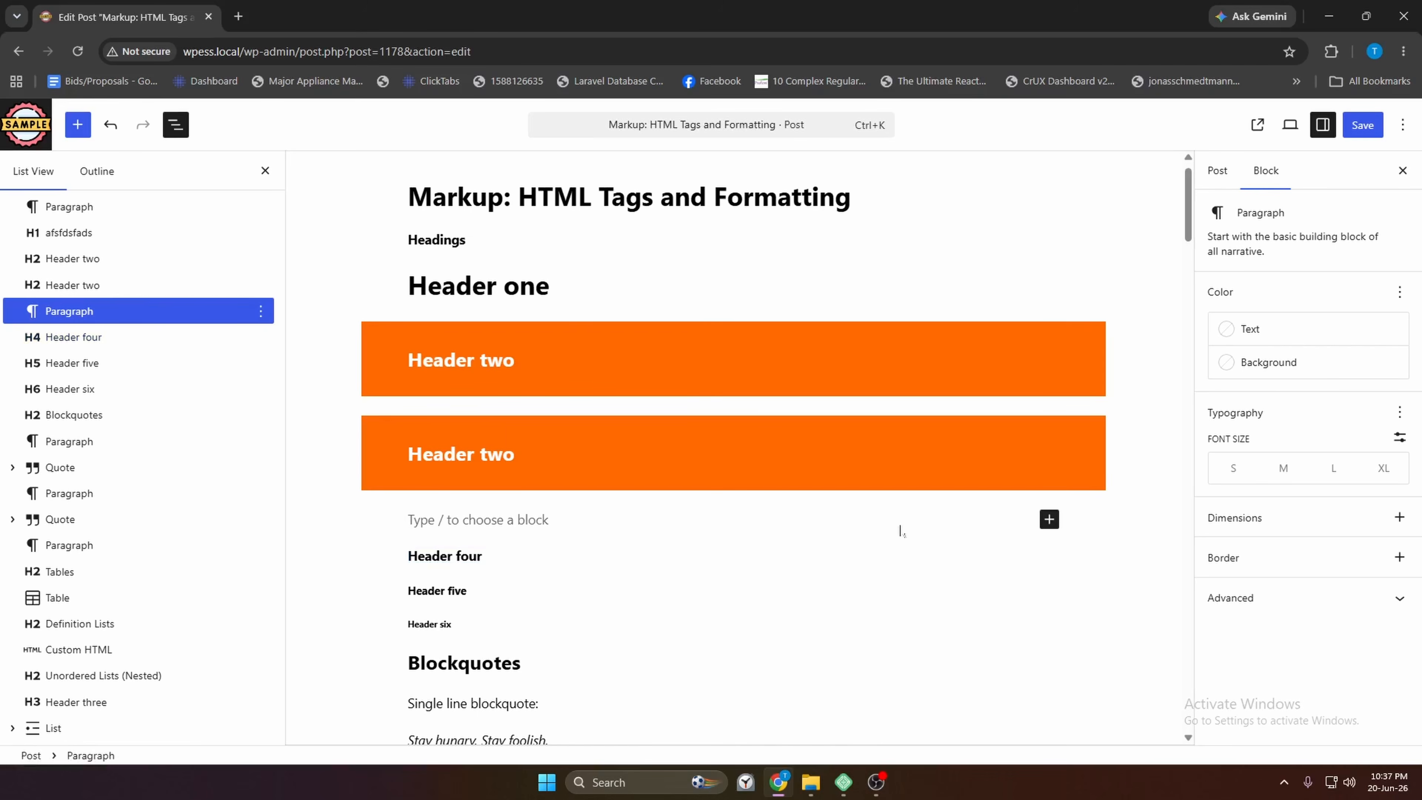
Convert the empty block into a List with items 'fdaf' and 'item 2', starting a third
{"action": "left_click", "coordinate": [1049, 519]}
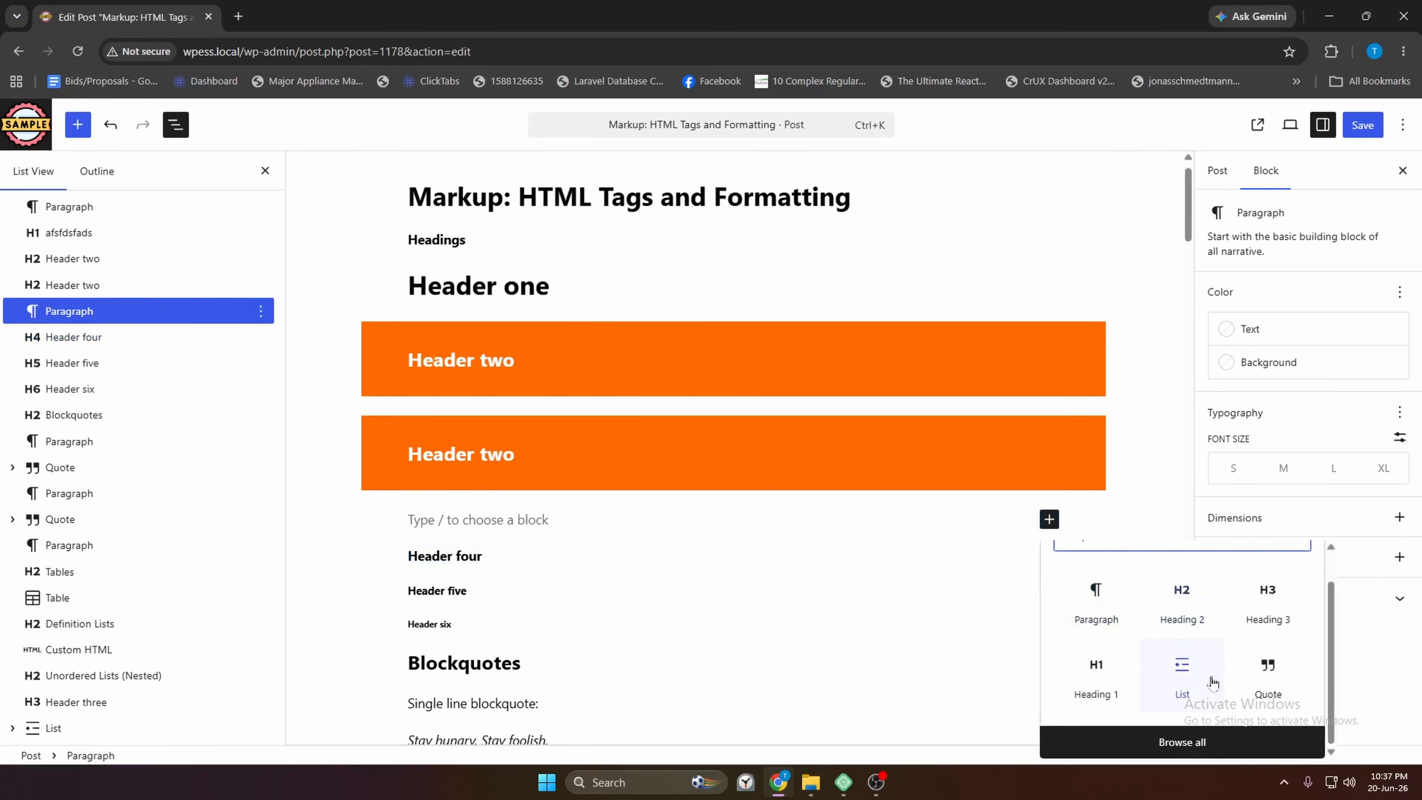
{"action": "left_click", "coordinate": [1183, 684]}
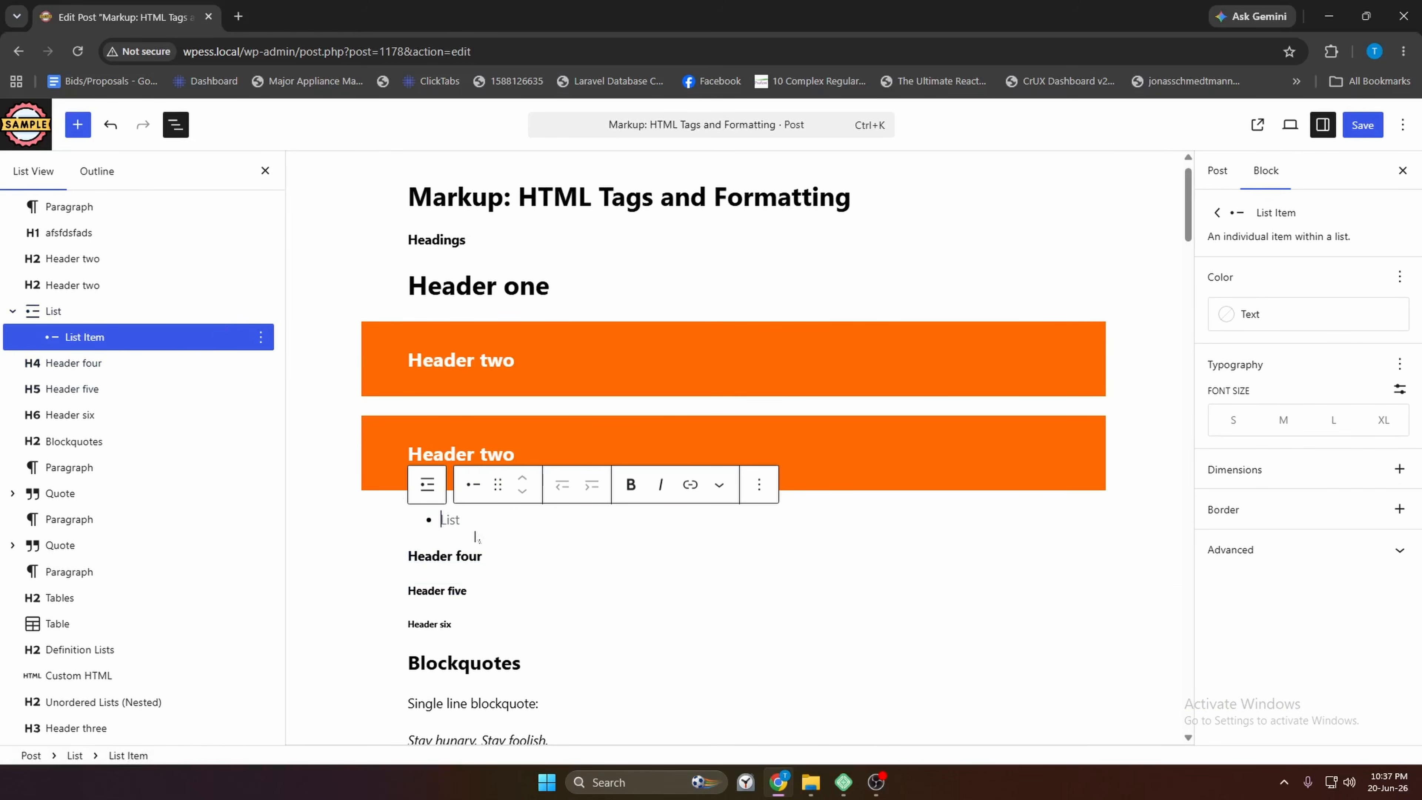
{"action": "type", "text": "fdaf"}
{"action": "key", "text": "Return"}
{"action": "type", "text": "i"}
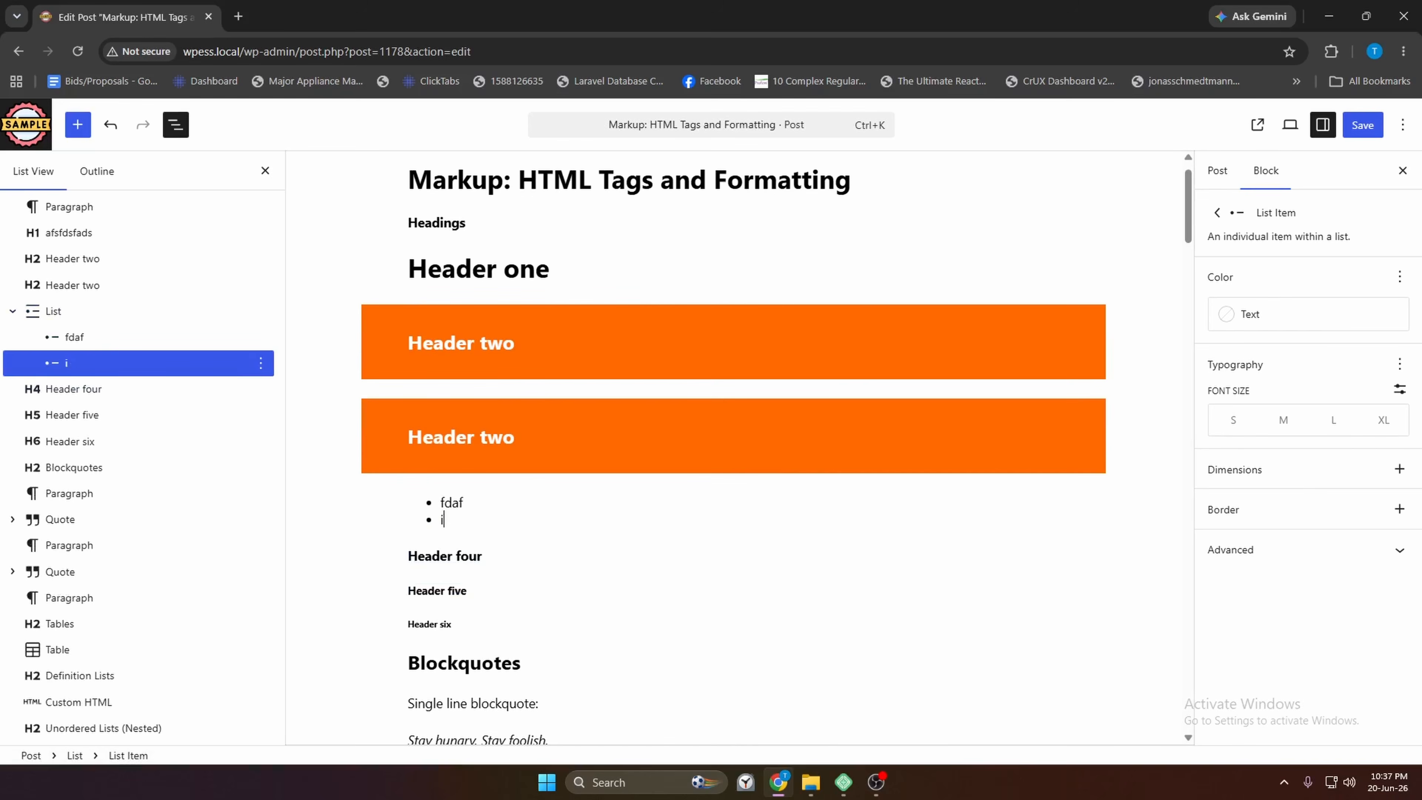
{"action": "type", "text": "tem 2"}
{"action": "key", "text": "Return"}
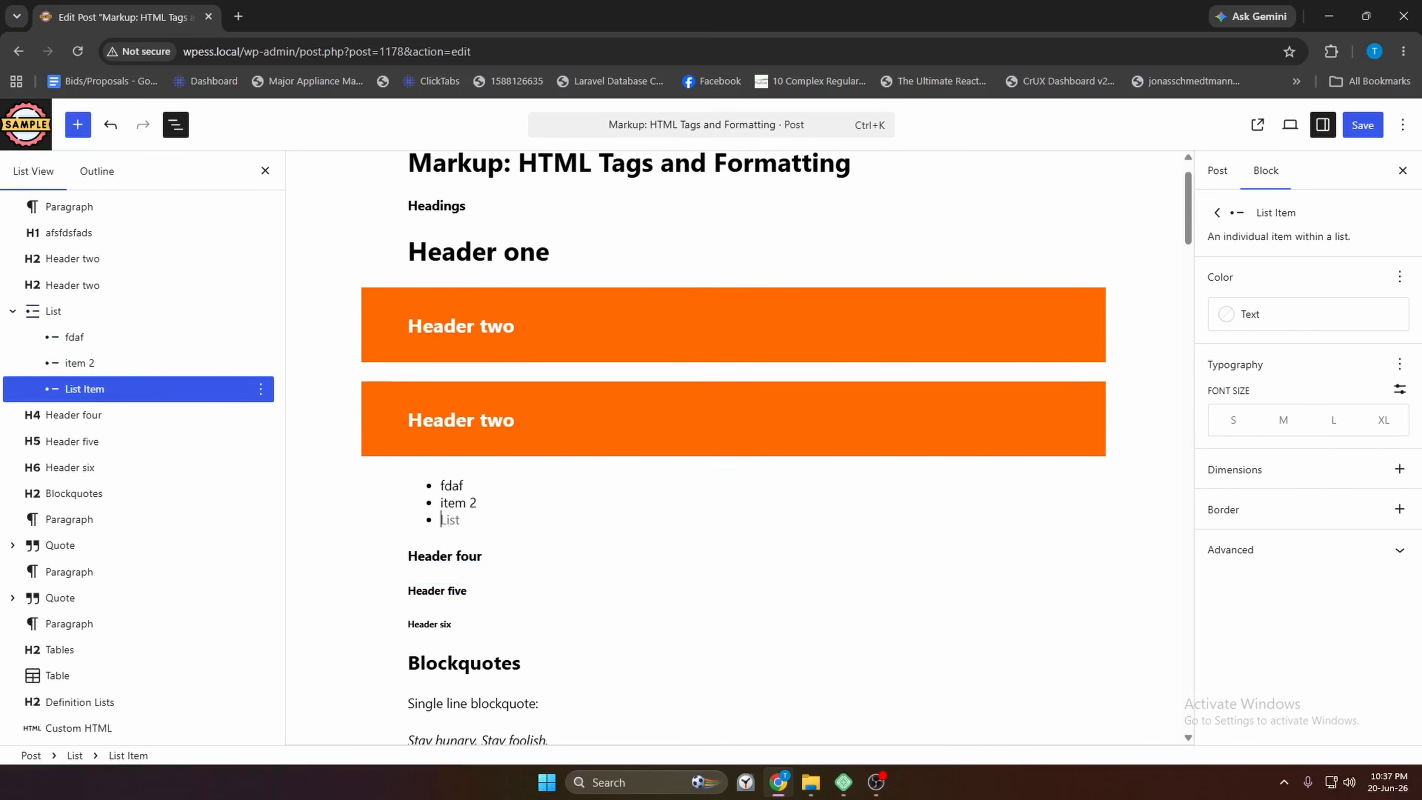
Finish the third list item and add an empty block before the second Header two
{"action": "type", "text": "item 3"}
{"action": "left_click", "coordinate": [475, 420]}
{"action": "left_click", "coordinate": [260, 284]}
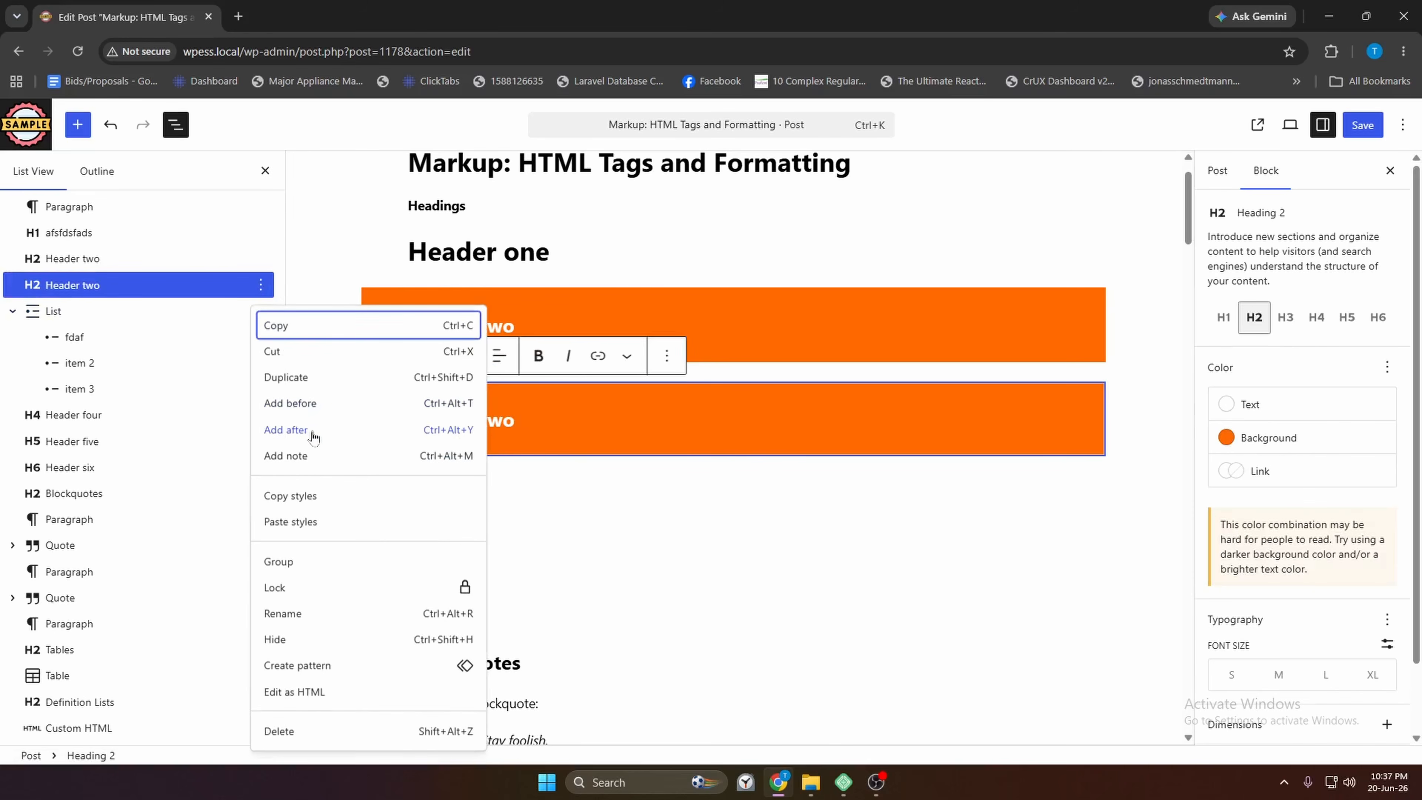
{"action": "left_click", "coordinate": [291, 403]}
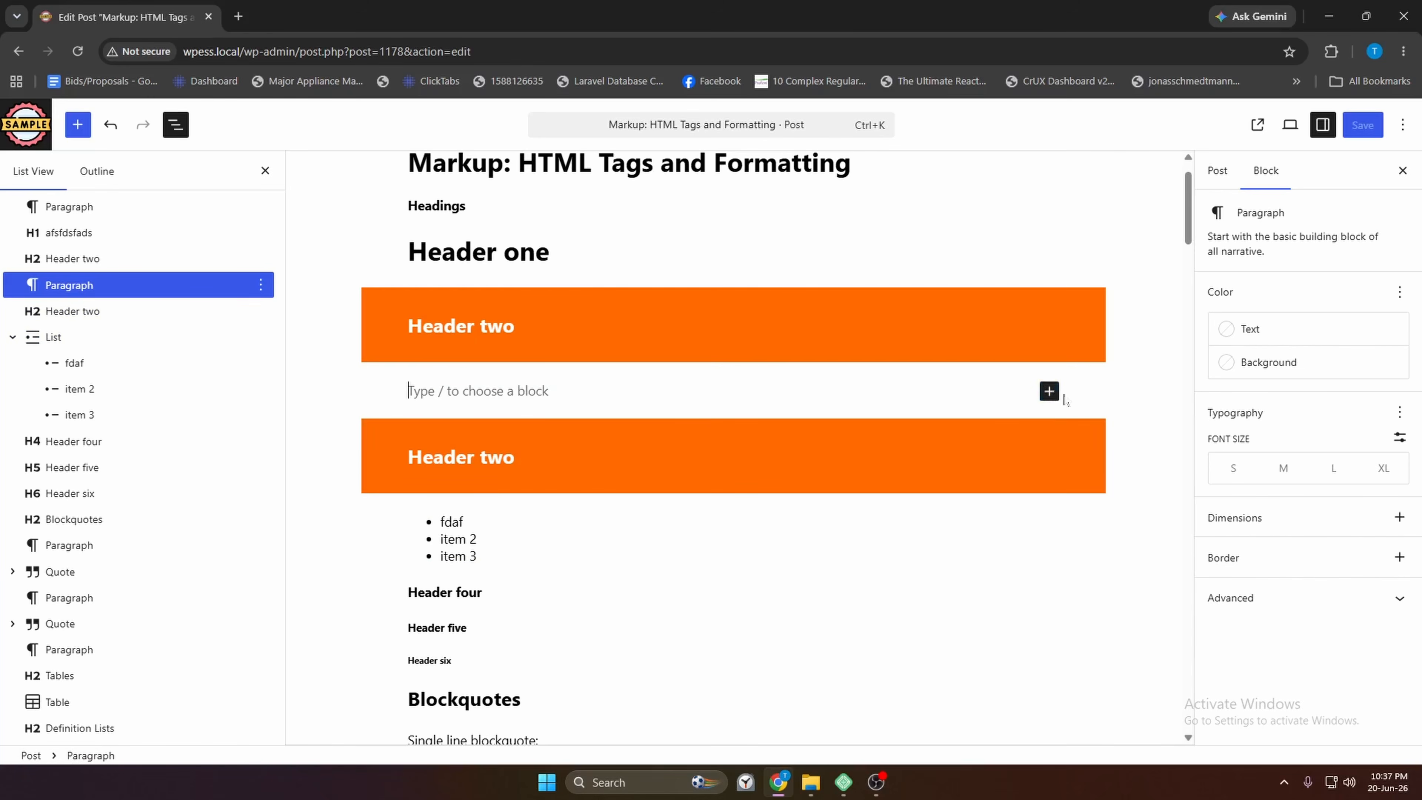
Try a '/cate' slash command in the empty paragraph, then delete that paragraph
{"action": "left_click", "coordinate": [1049, 391]}
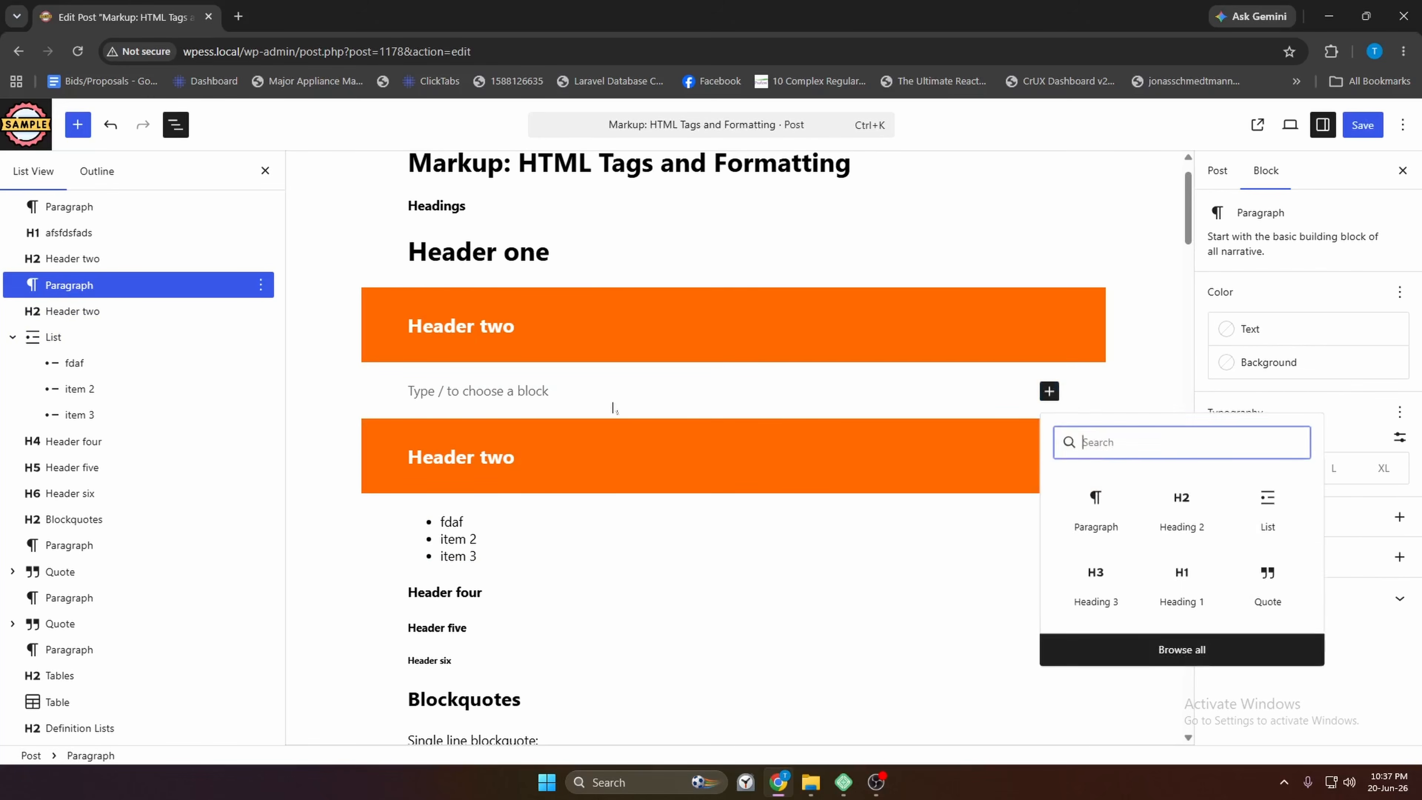
{"action": "left_click", "coordinate": [413, 412]}
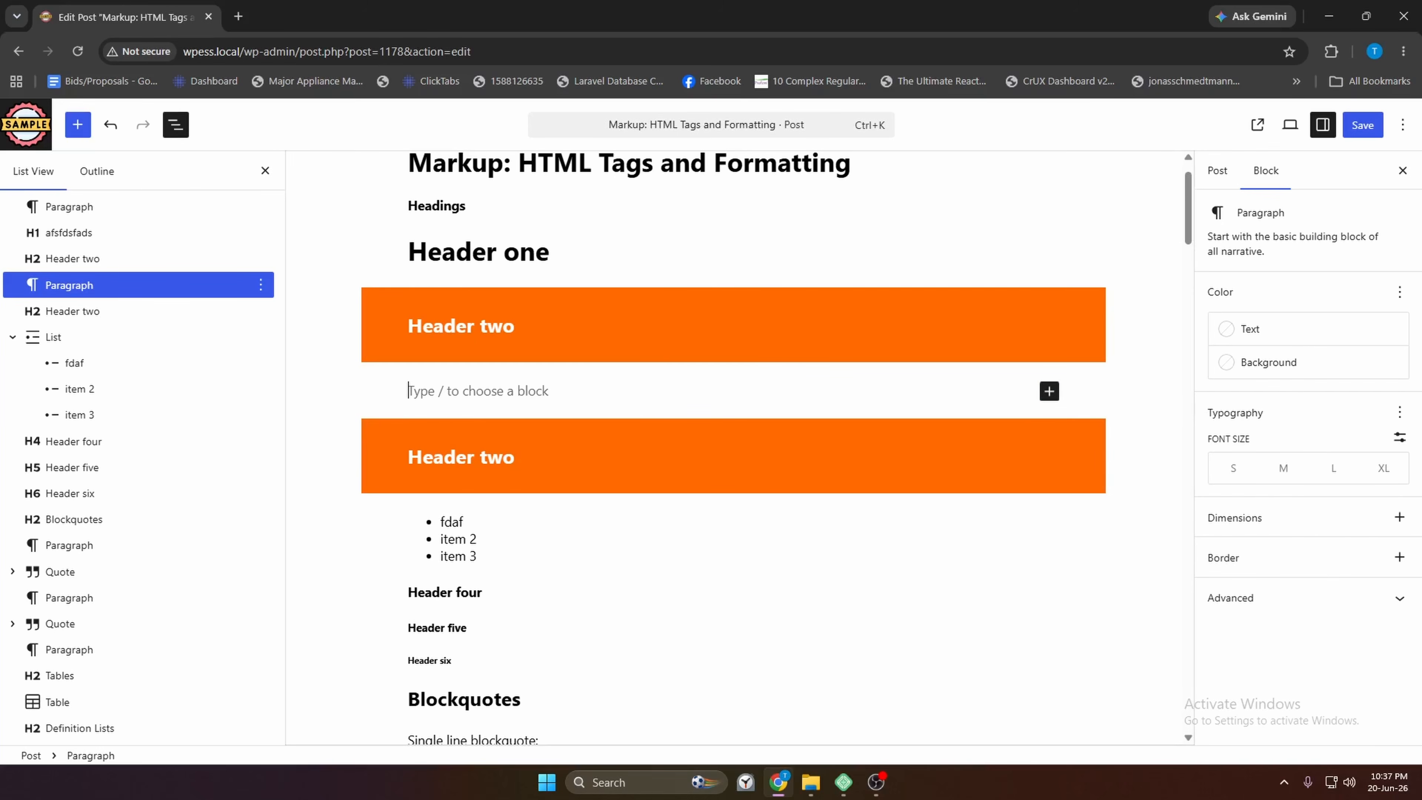
{"action": "type", "text": "/"}
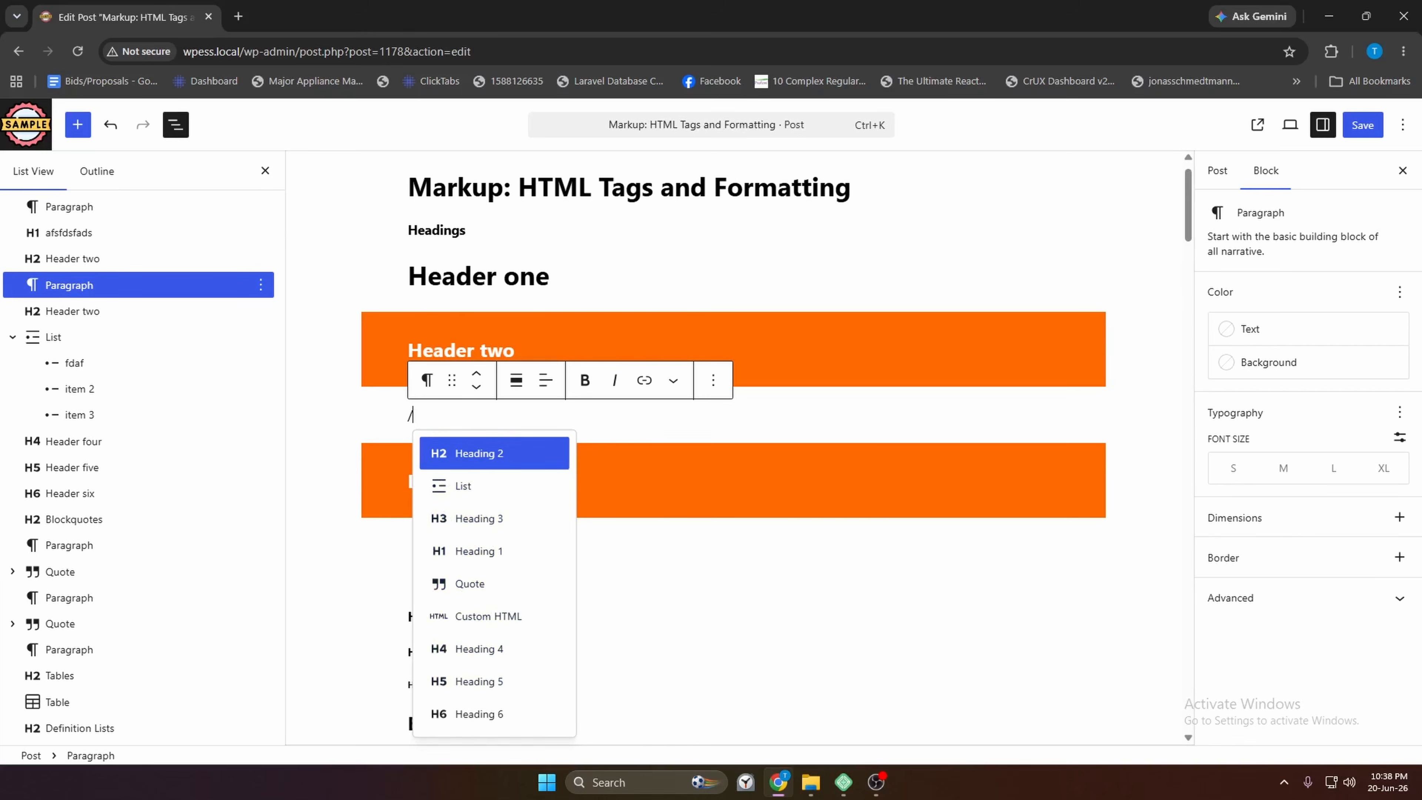
{"action": "type", "text": "cate"}
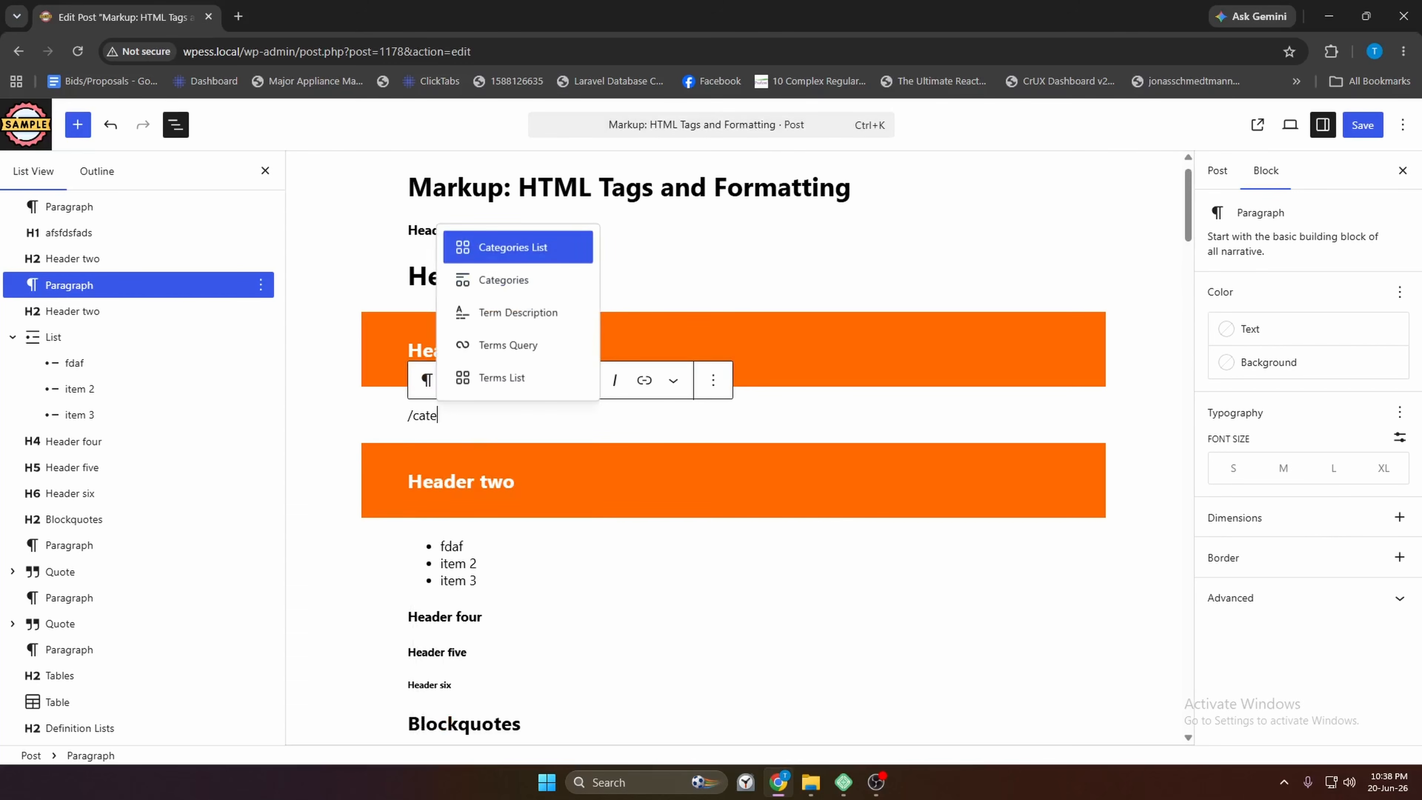
{"action": "key", "text": "Escape"}
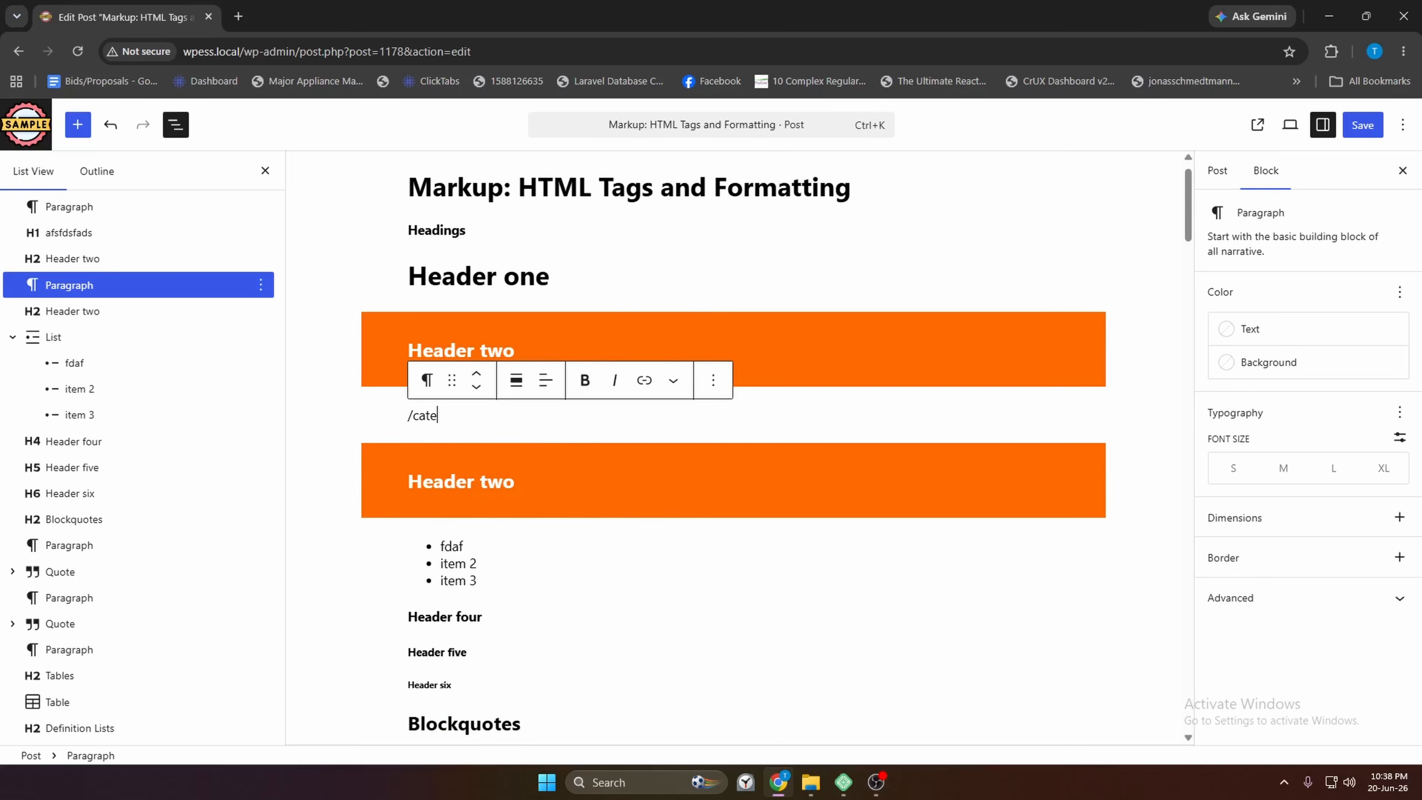
{"action": "key", "text": "ctrl+shift+Left"}
{"action": "key", "text": "BackSpace"}
{"action": "key", "text": "BackSpace"}
{"action": "key", "text": "BackSpace"}
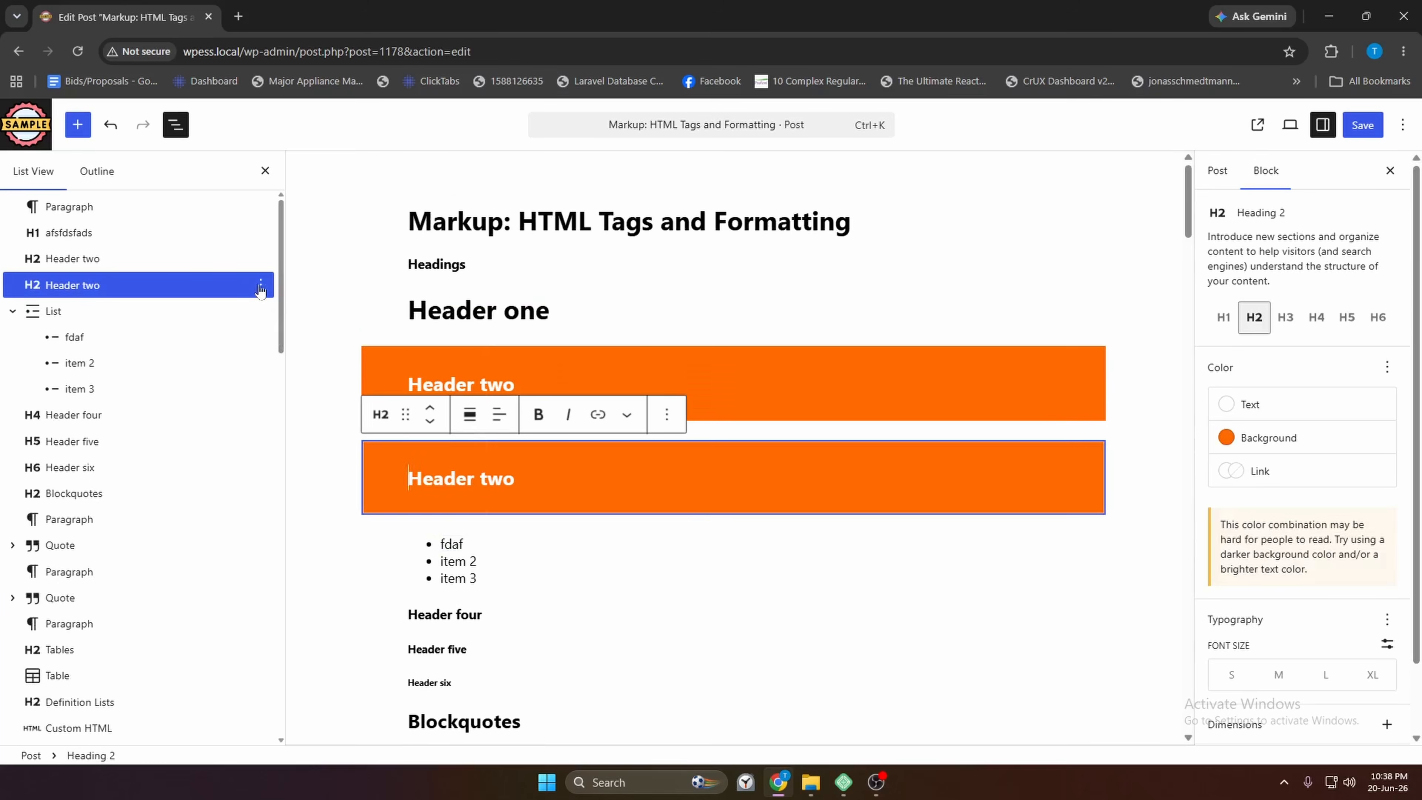
Use Add note on the second Header two and submit the note 'Section Heading'
{"action": "left_click", "coordinate": [261, 284]}
{"action": "left_click", "coordinate": [516, 479]}
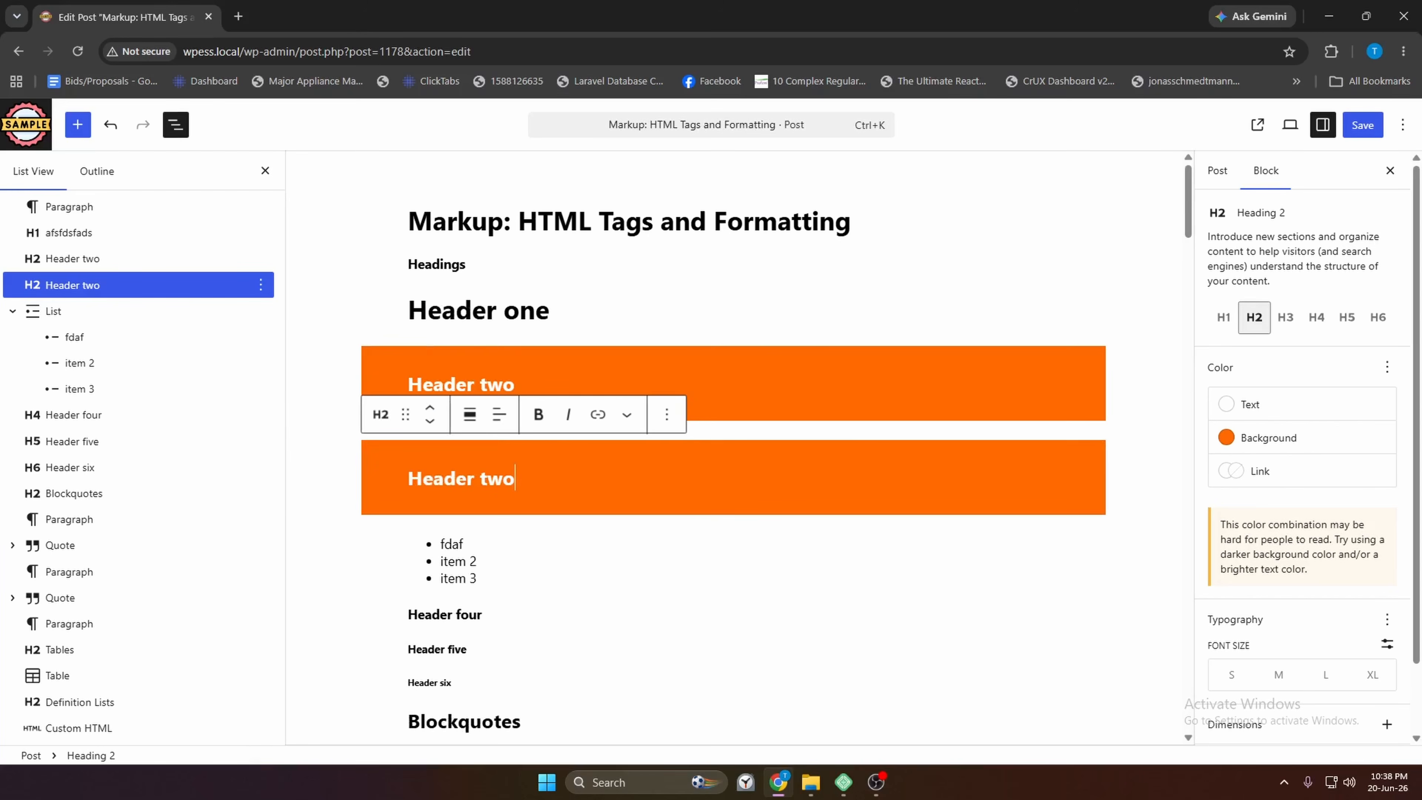
{"action": "left_click", "coordinate": [265, 289]}
{"action": "left_click", "coordinate": [284, 456]}
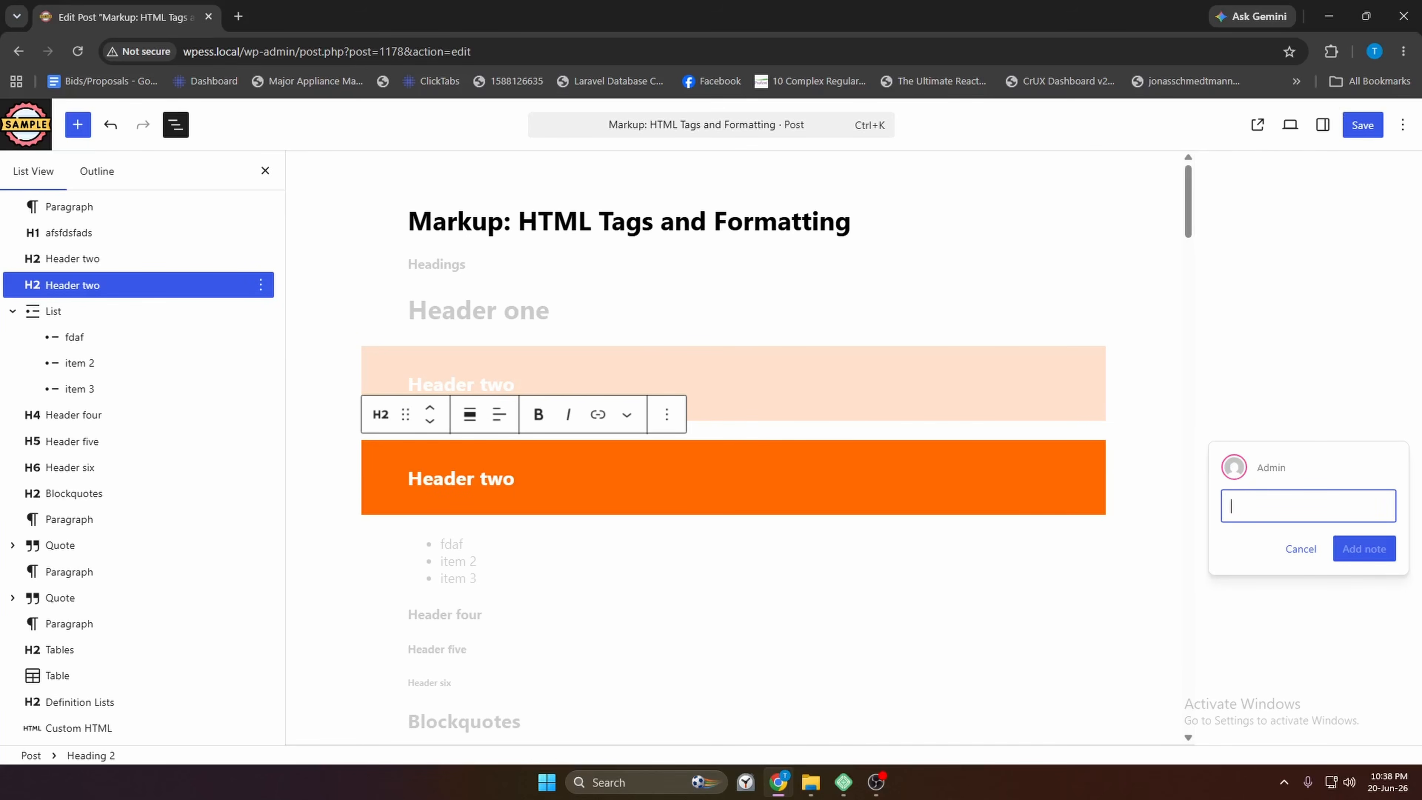
{"action": "left_click_drag", "start_coordinate": [1287, 468], "coordinate": [1236, 475]}
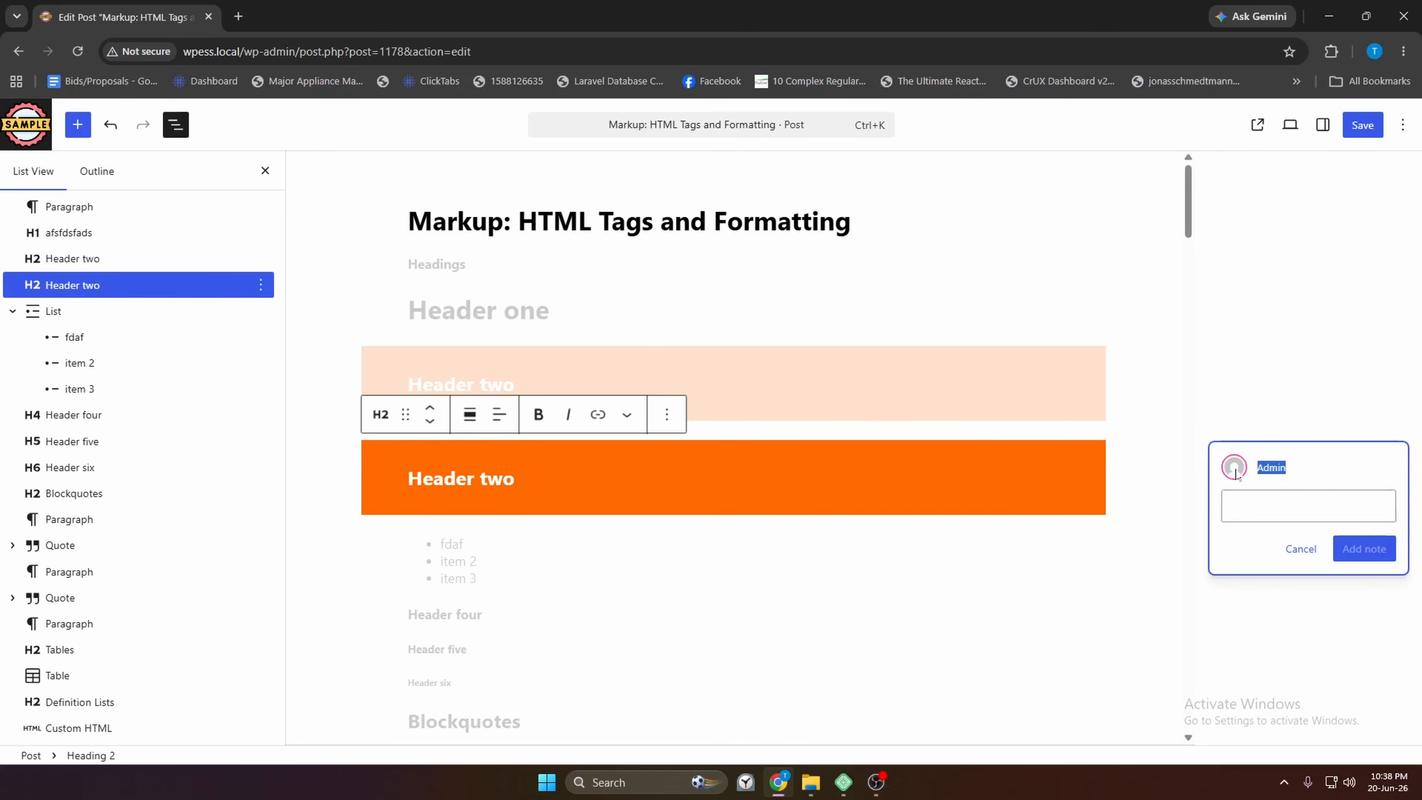
{"action": "left_click", "coordinate": [1230, 505]}
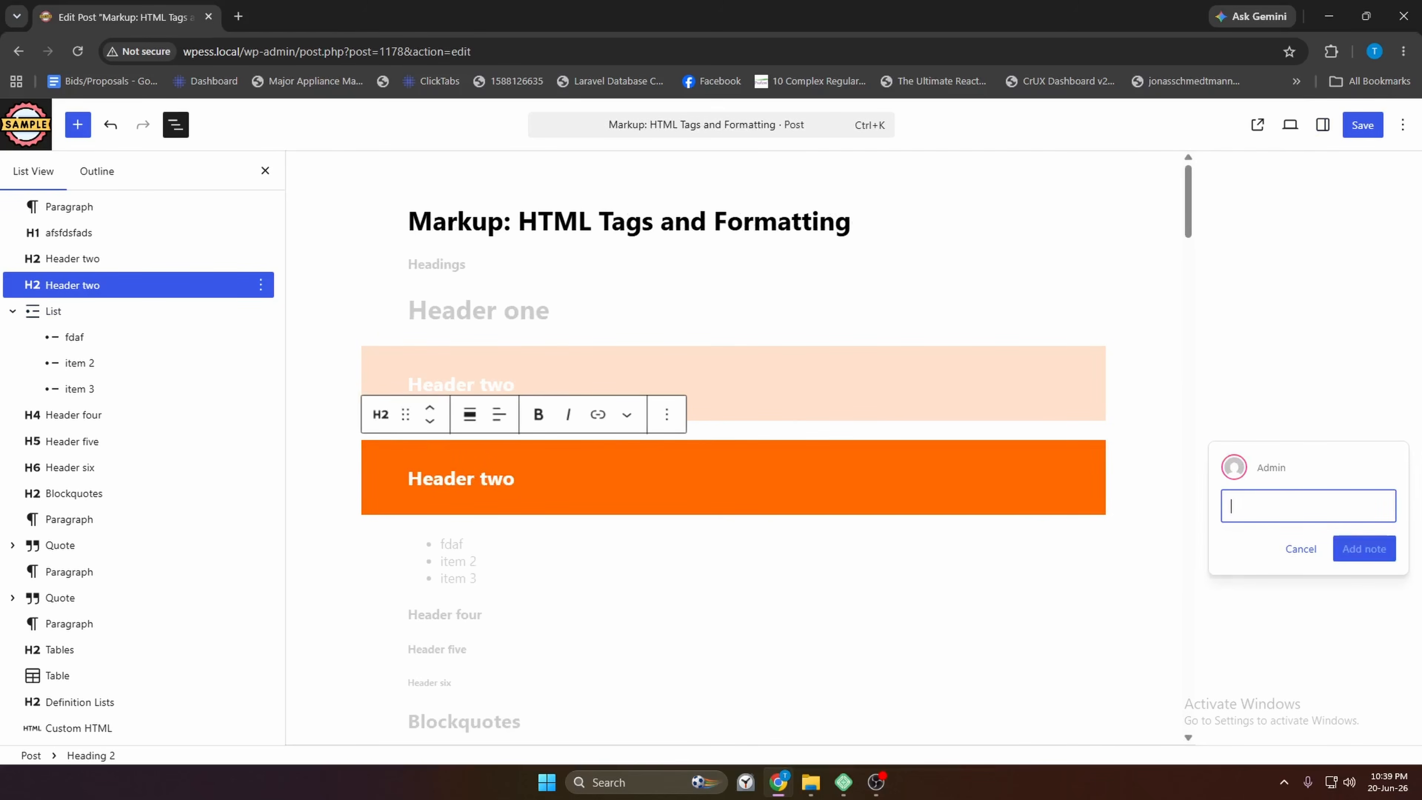
{"action": "type", "text": "Section Heading"}
{"action": "key", "text": "ctrl+shift+Left"}
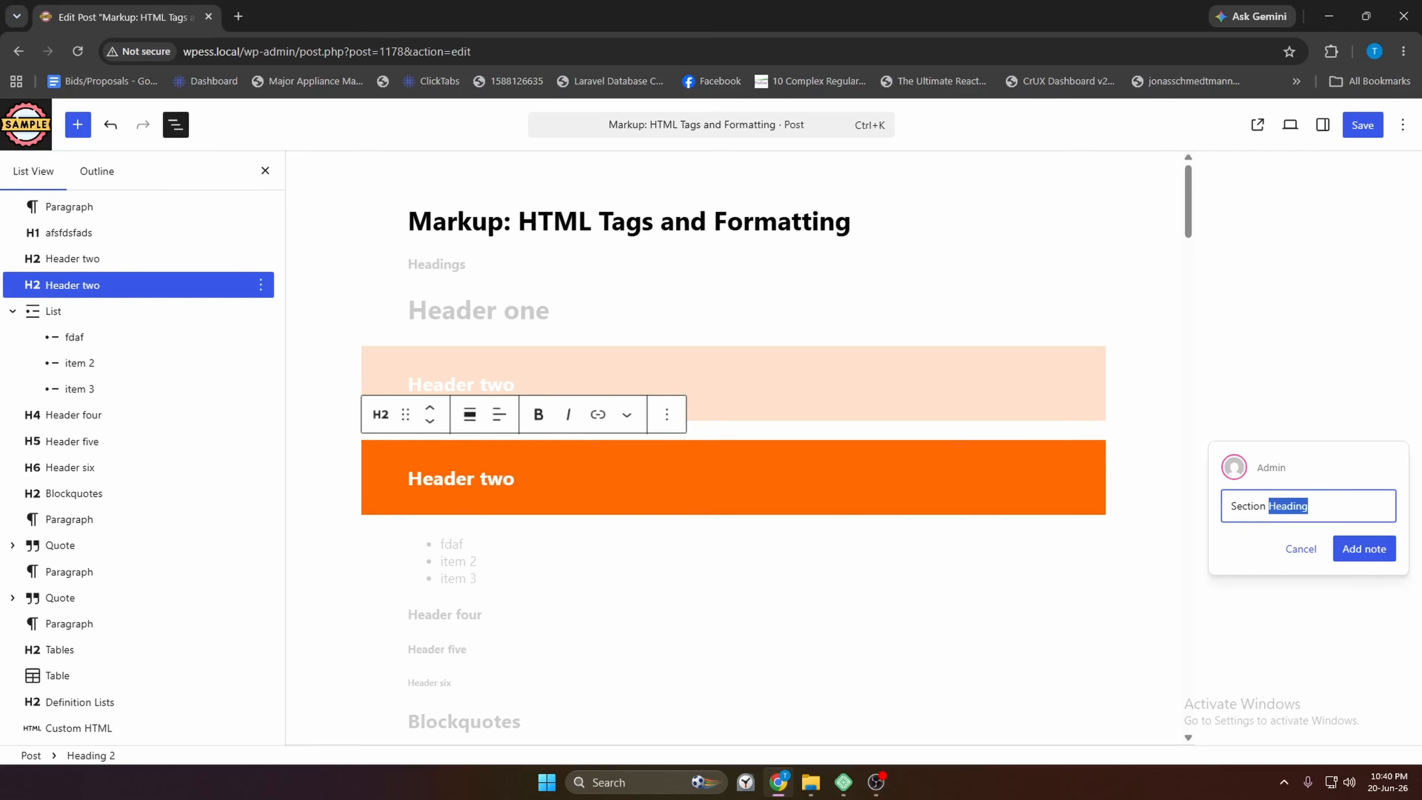
{"action": "key", "text": "Right"}
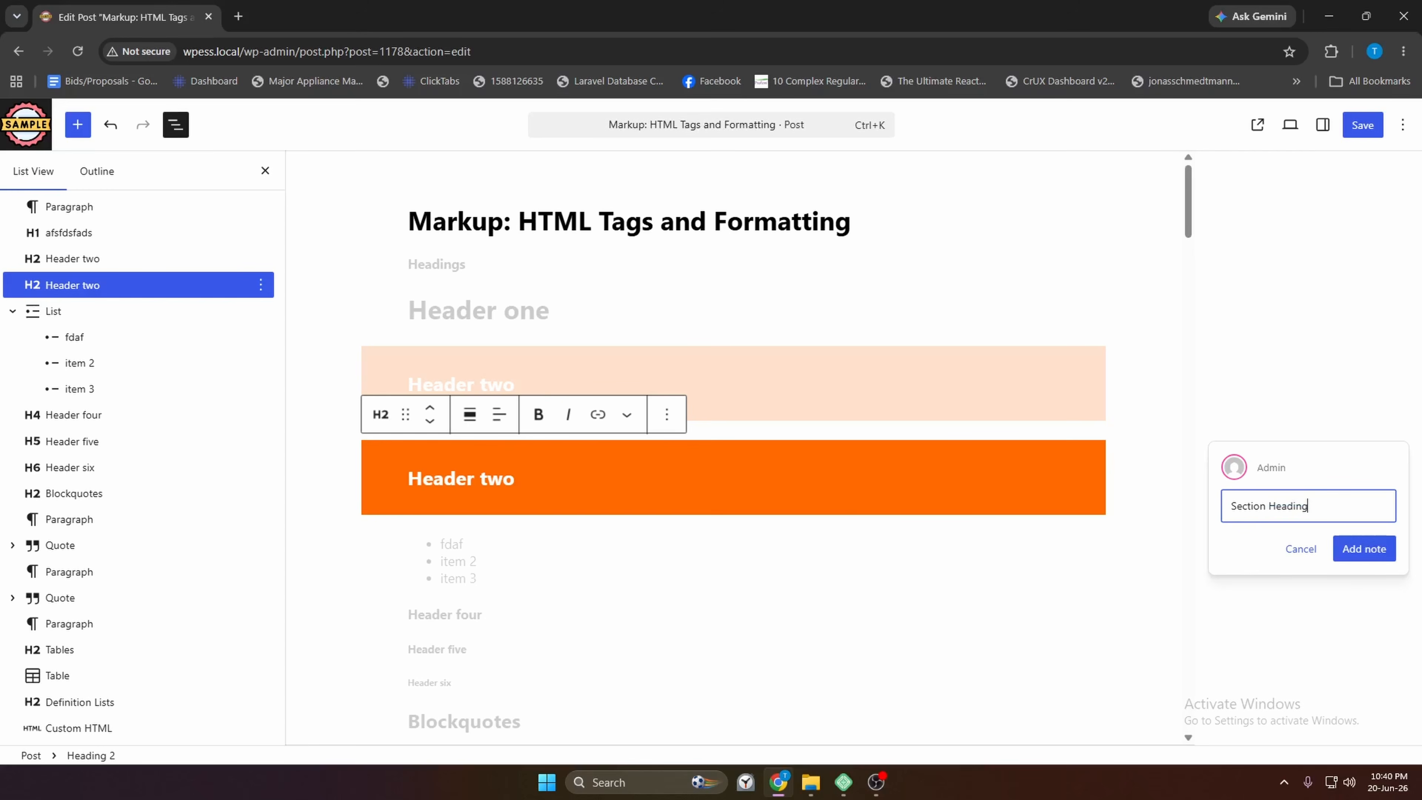
{"action": "left_click", "coordinate": [1358, 558]}
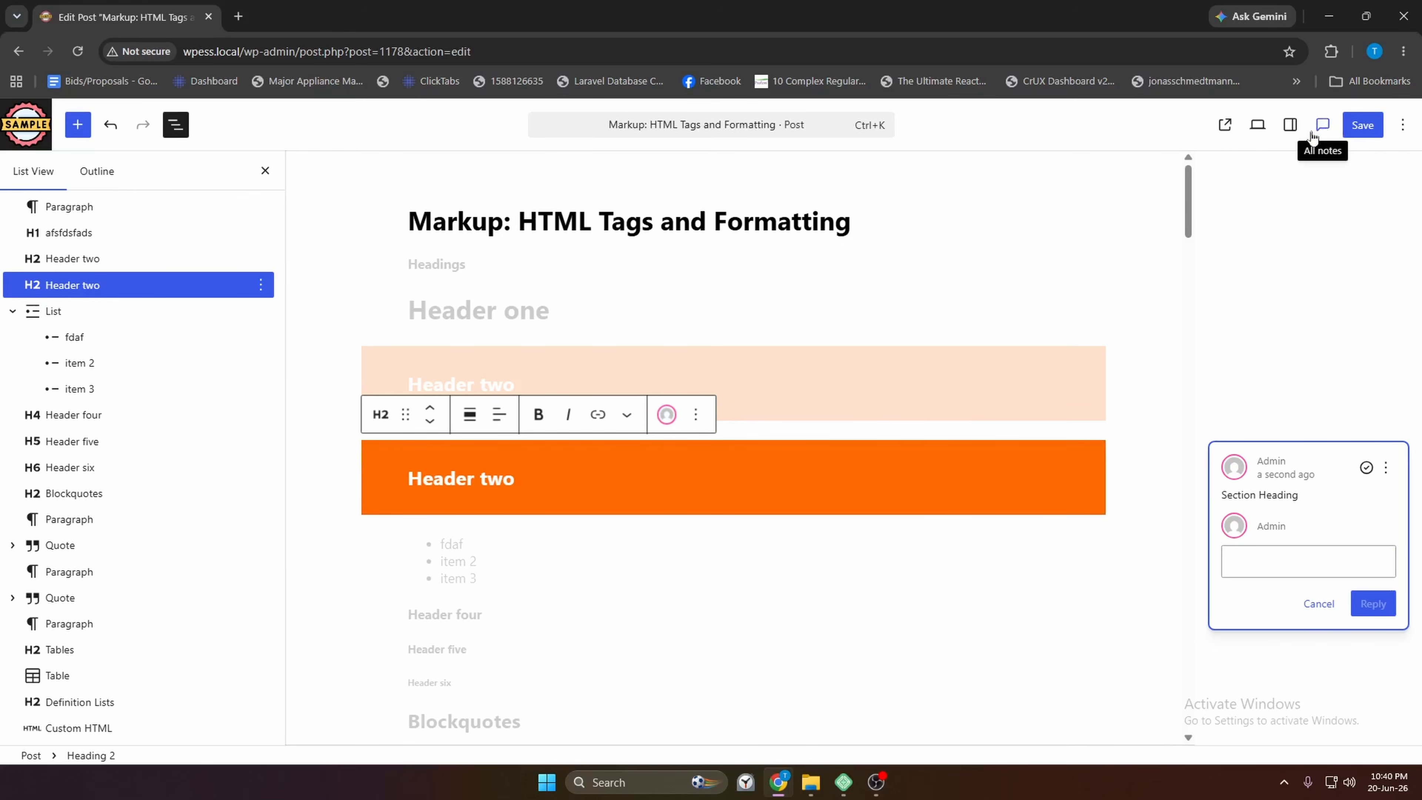
Open the All notes panel and focus the 'Section Heading' note on Header two
{"action": "left_click", "coordinate": [1084, 124]}
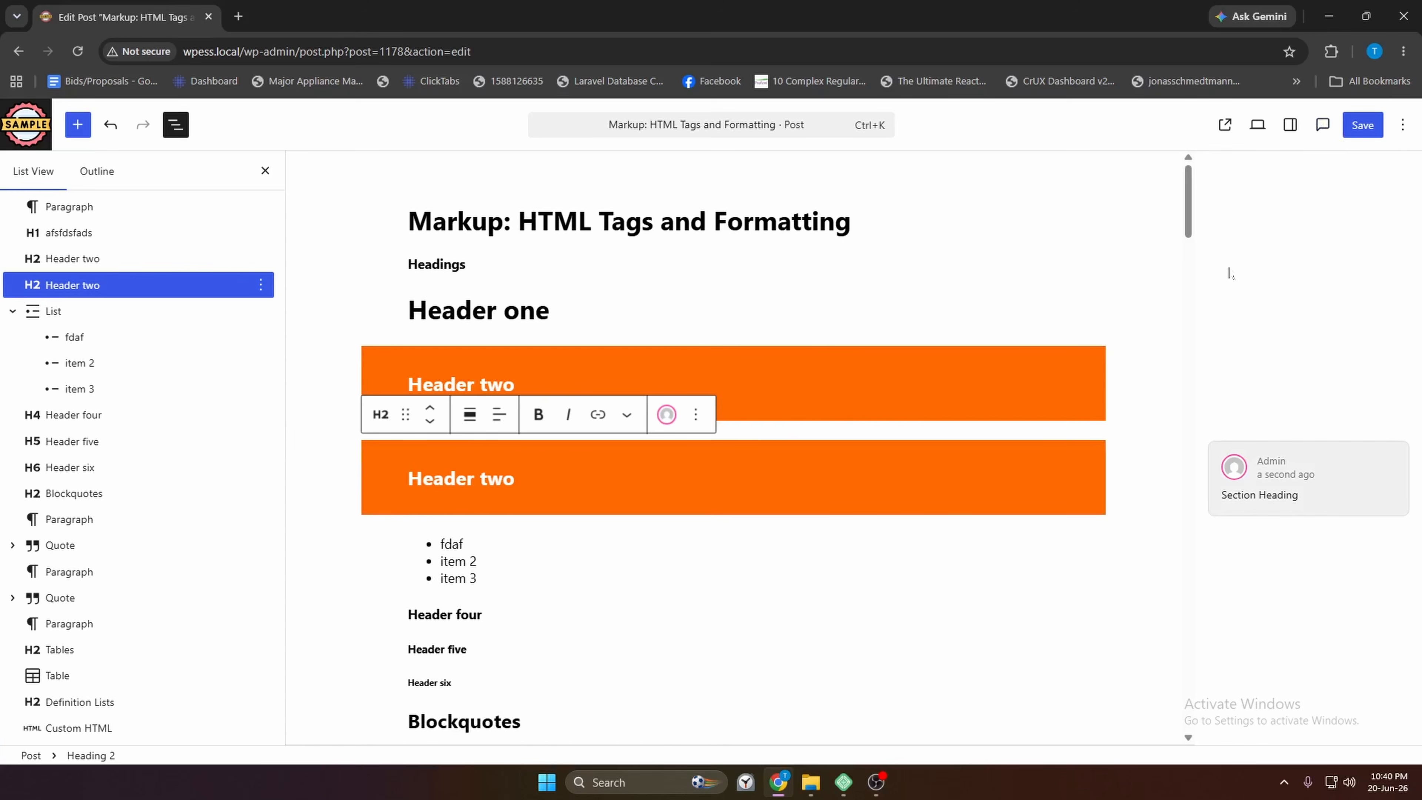
{"action": "left_click", "coordinate": [1321, 127]}
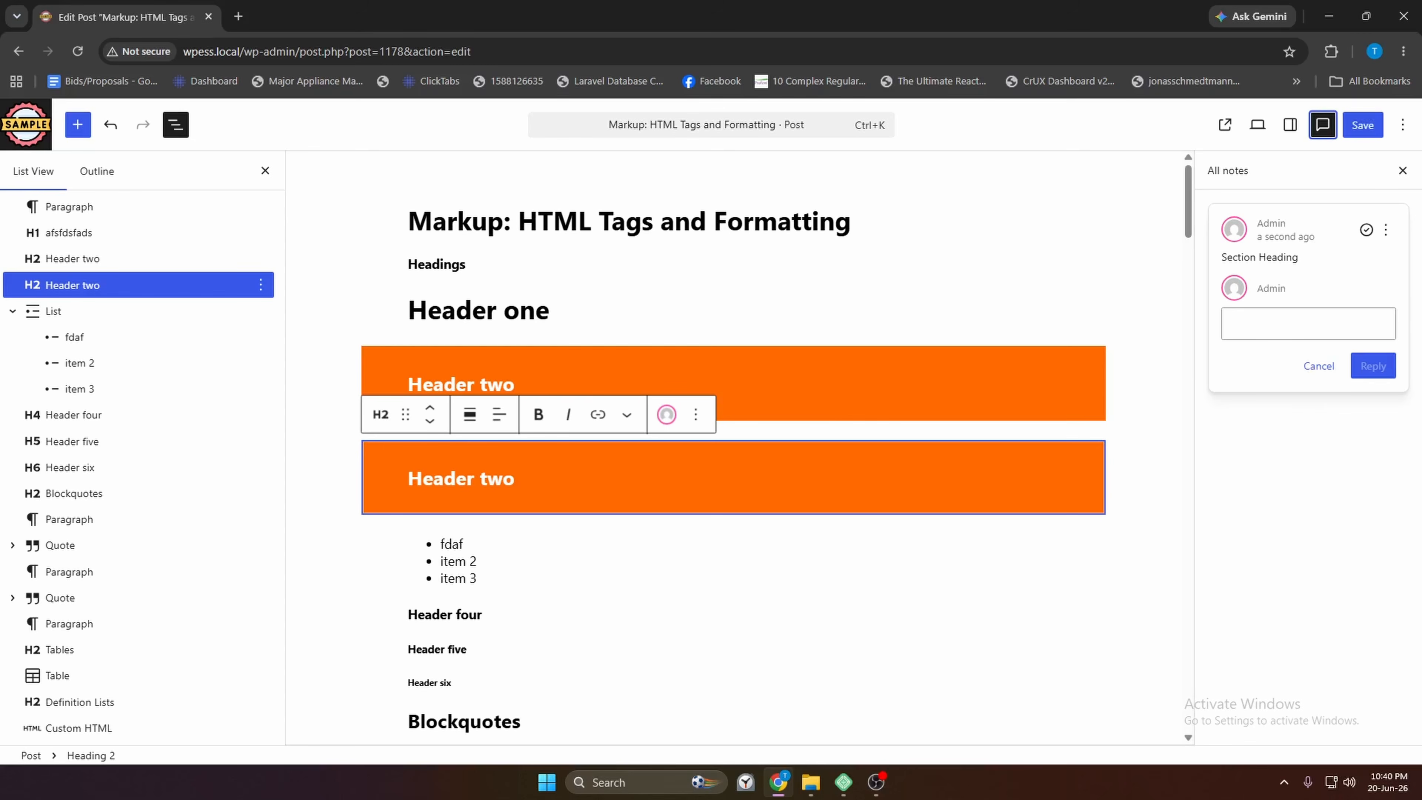
{"action": "double_click", "coordinate": [1270, 224]}
{"action": "left_click_drag", "start_coordinate": [1316, 237], "coordinate": [1220, 263]}
{"action": "left_click", "coordinate": [1307, 262]}
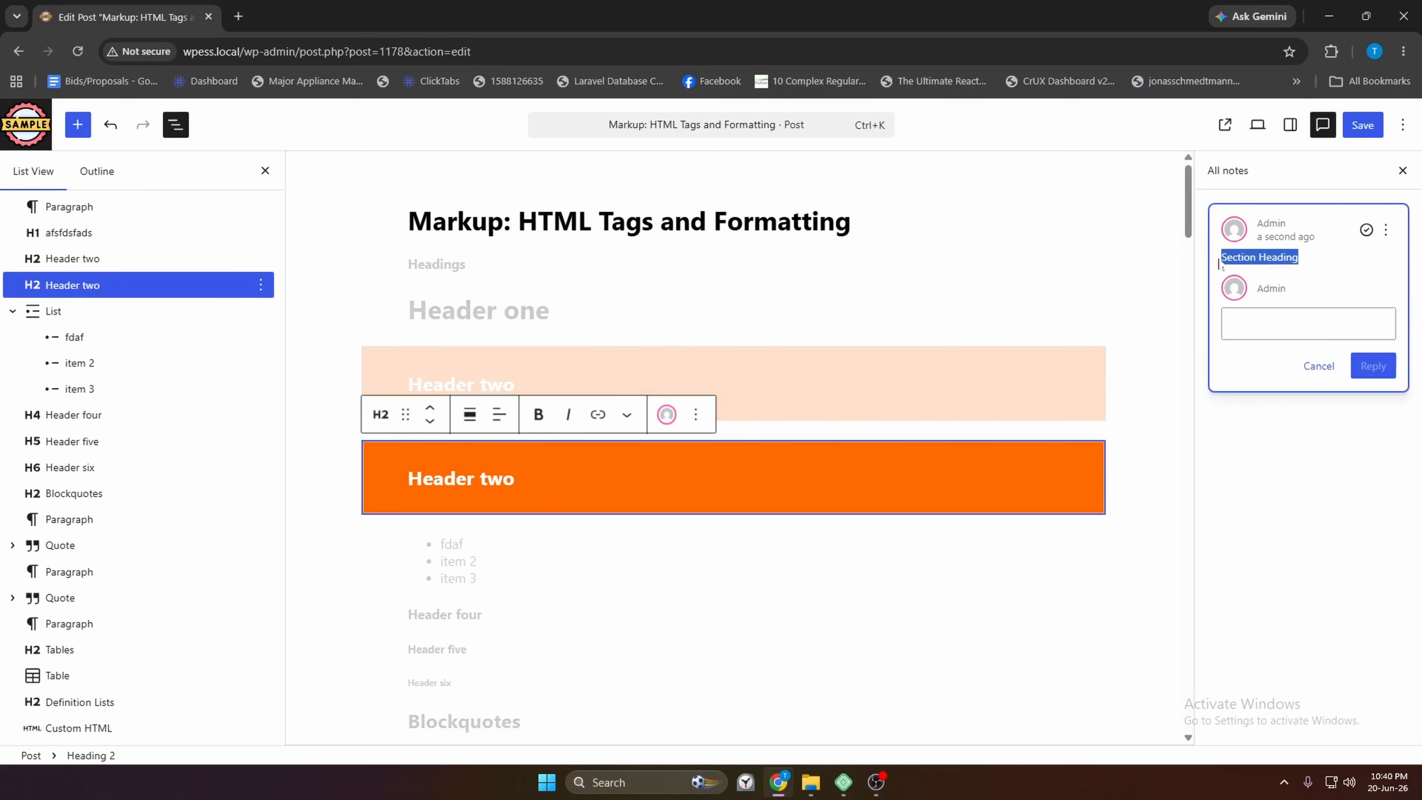
{"action": "left_click", "coordinate": [1365, 254]}
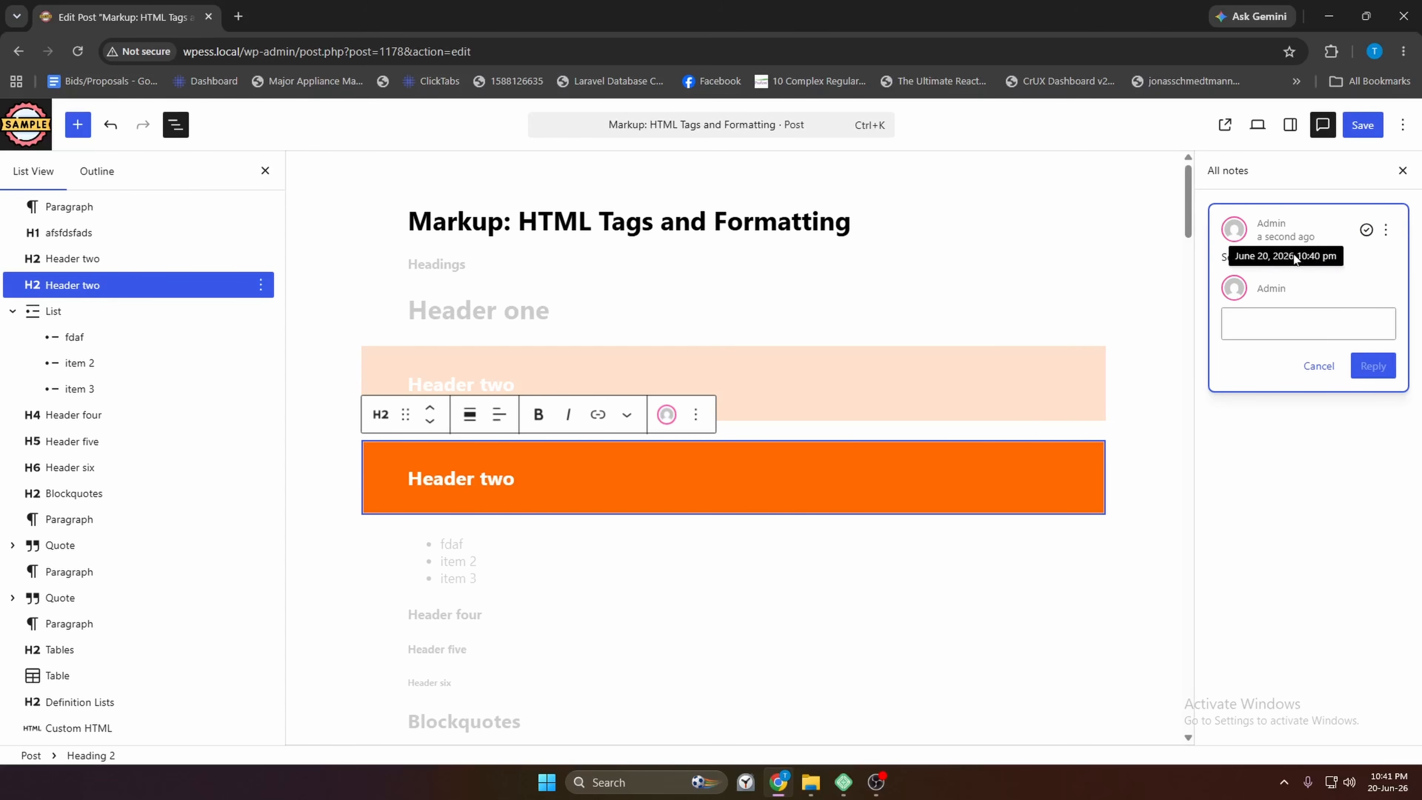
Start editing the 'Section Heading' note, cancel without changes, and expand its thread
{"action": "left_click", "coordinate": [1386, 230]}
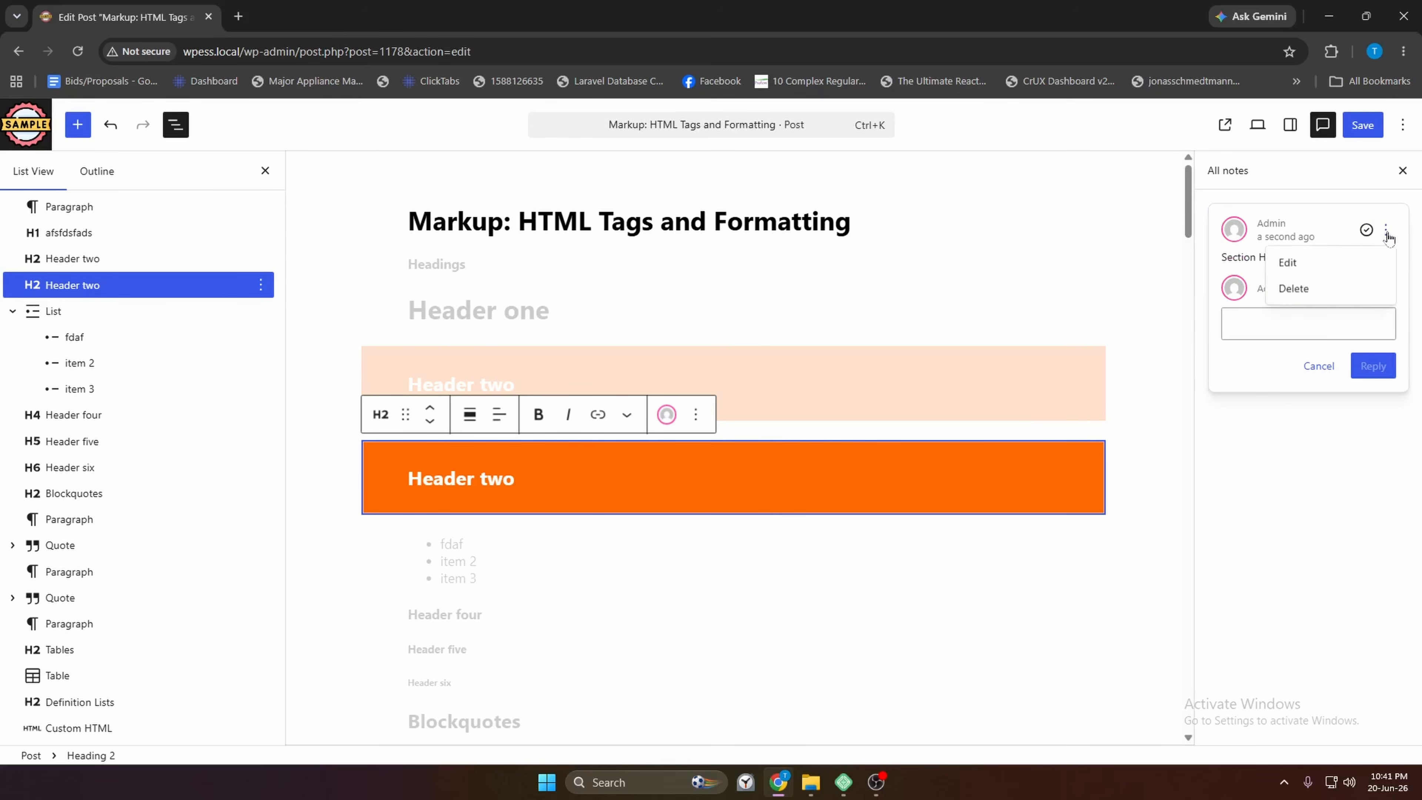
{"action": "left_click", "coordinate": [1301, 265]}
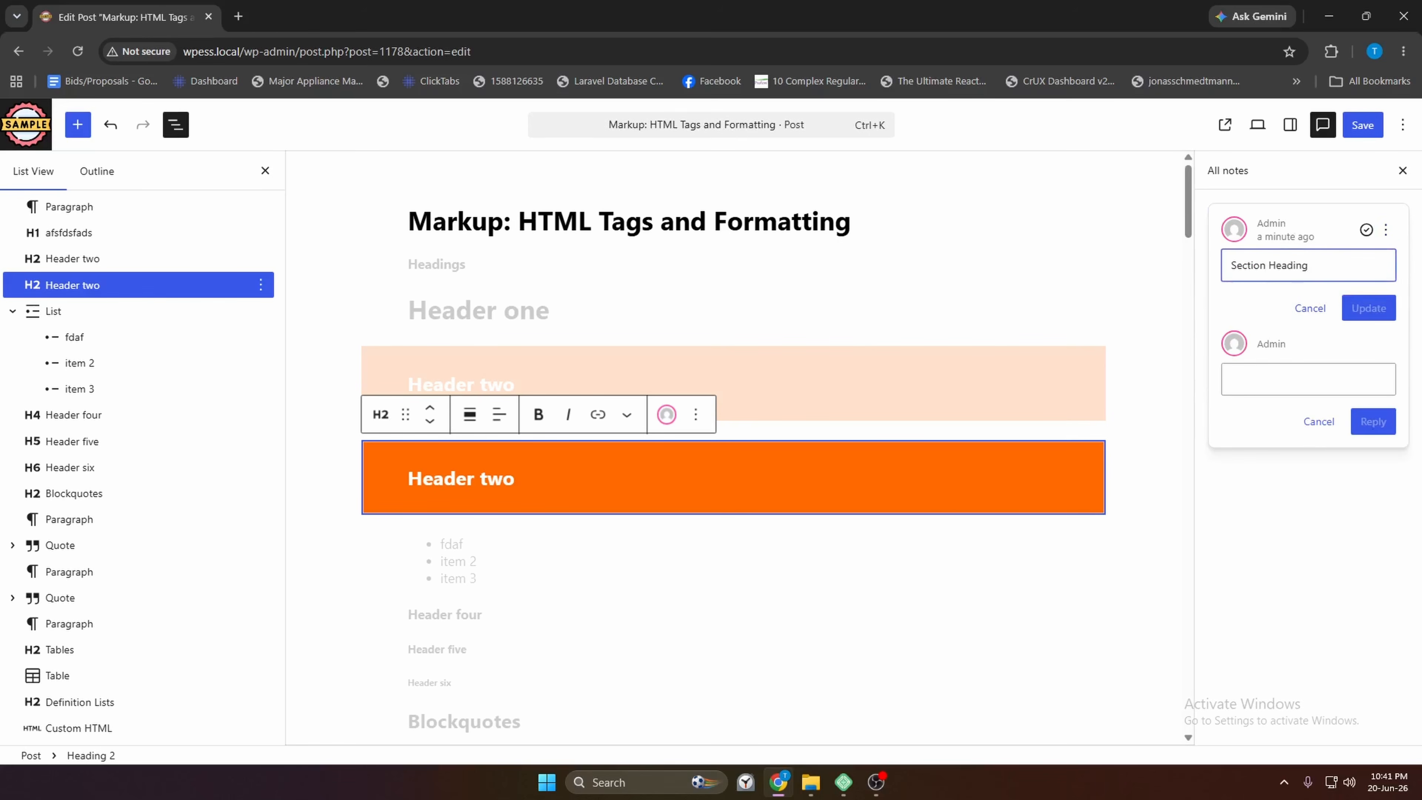
{"action": "left_click", "coordinate": [1308, 309]}
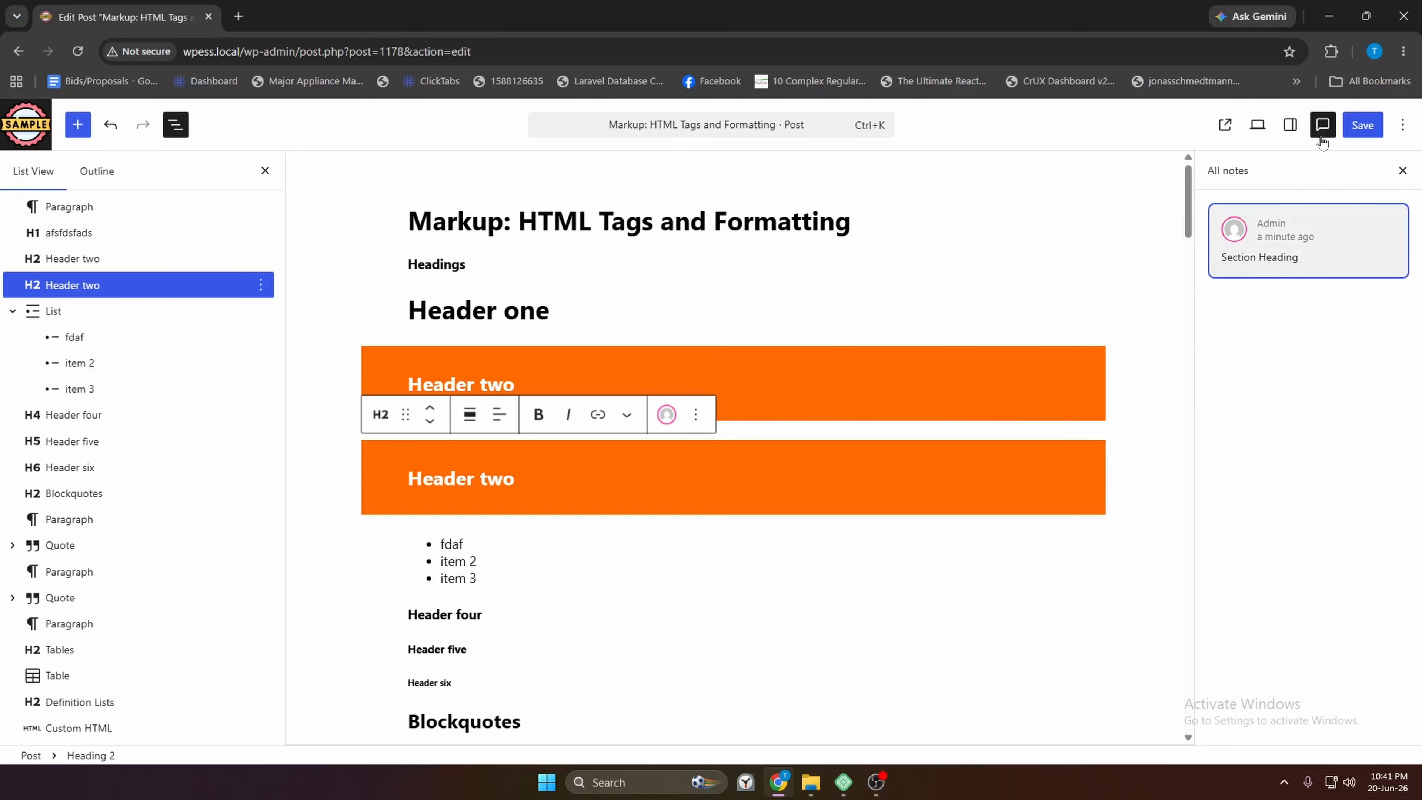
{"action": "left_click", "coordinate": [1321, 129]}
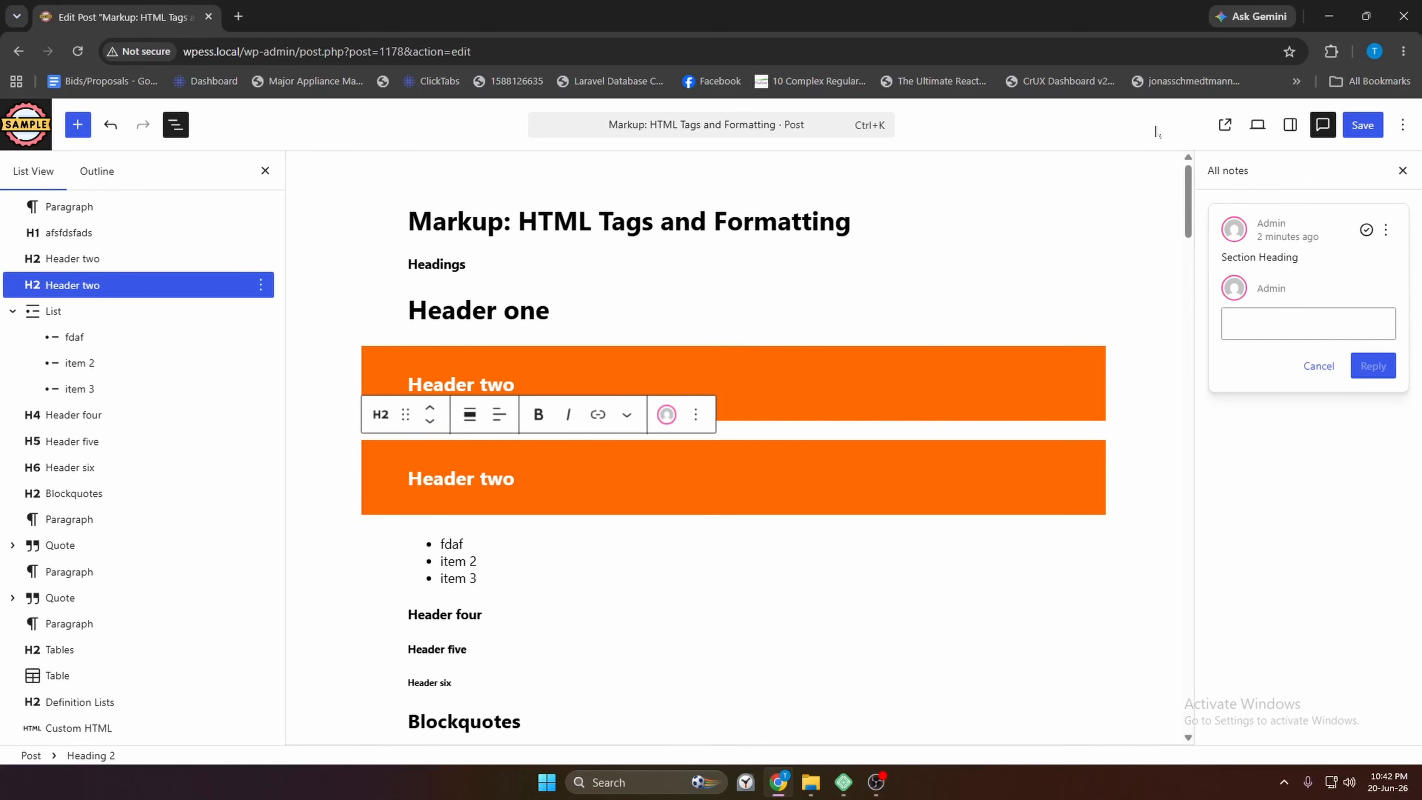
Copy the styles of the first orange Header two heading
{"action": "left_click", "coordinate": [260, 285]}
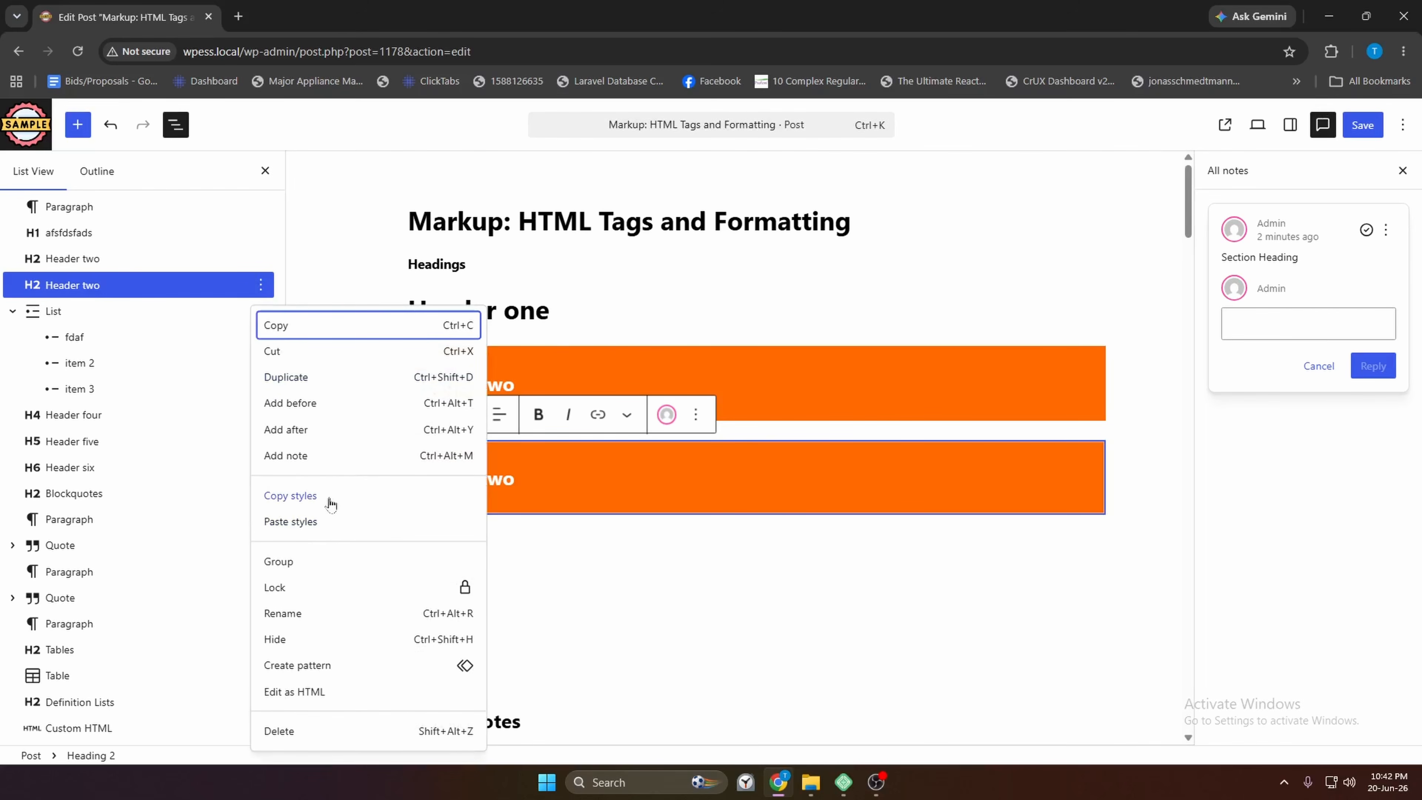
{"action": "left_click", "coordinate": [514, 384]}
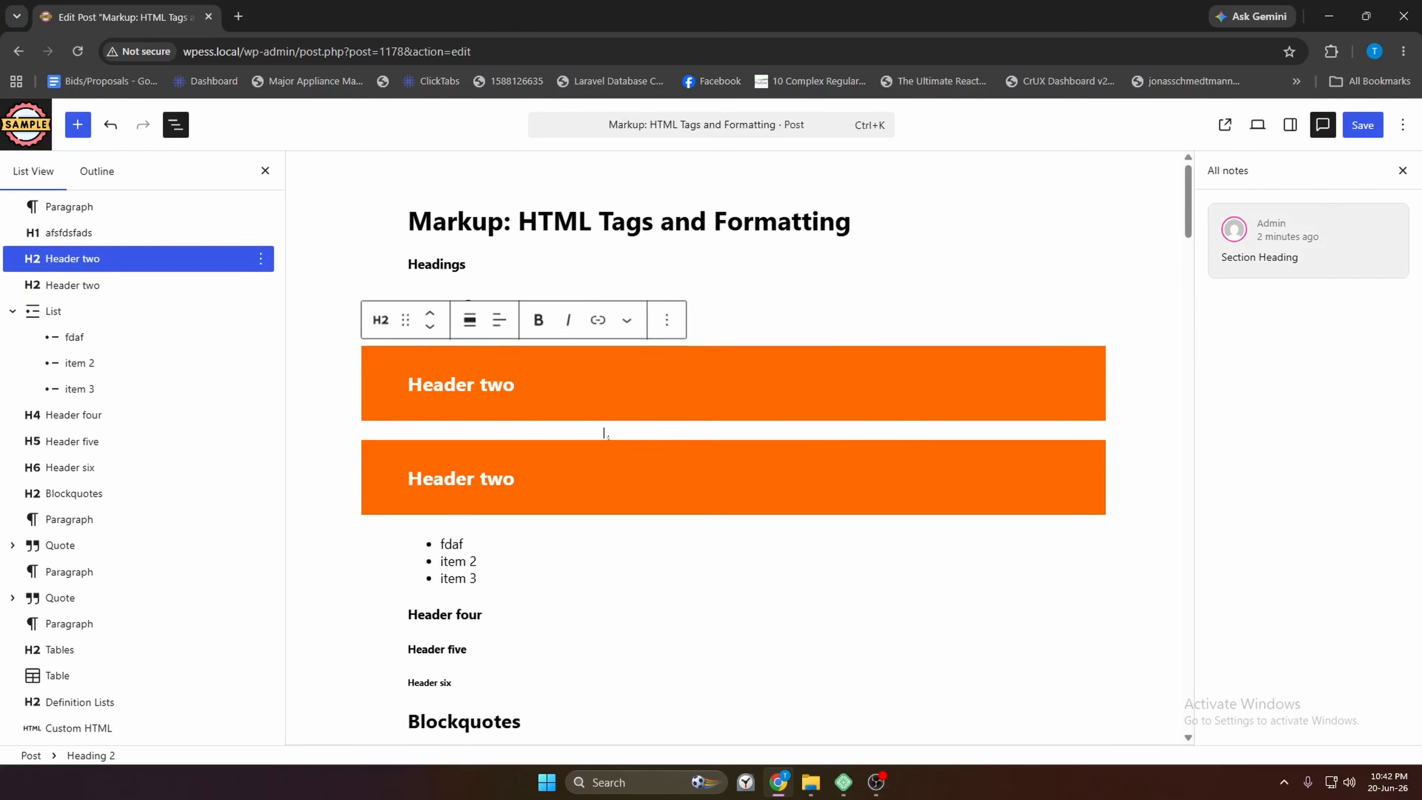
{"action": "scroll", "coordinate": [603, 433], "scroll_direction": "down", "scroll_amount": 3}
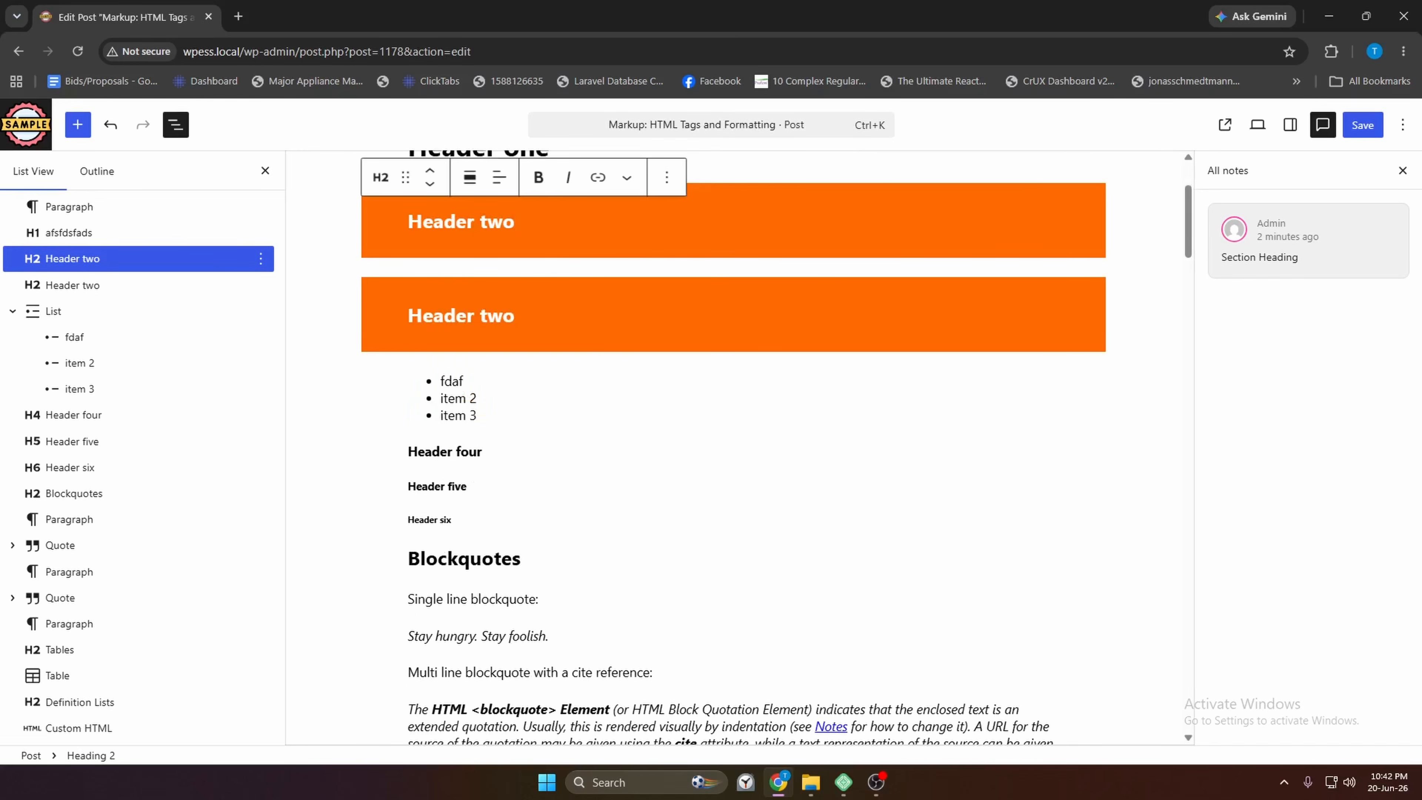
{"action": "left_click", "coordinate": [467, 486]}
{"action": "scroll", "coordinate": [732, 446], "scroll_direction": "up", "scroll_amount": 2}
{"action": "scroll", "coordinate": [733, 447], "scroll_direction": "down", "scroll_amount": 1}
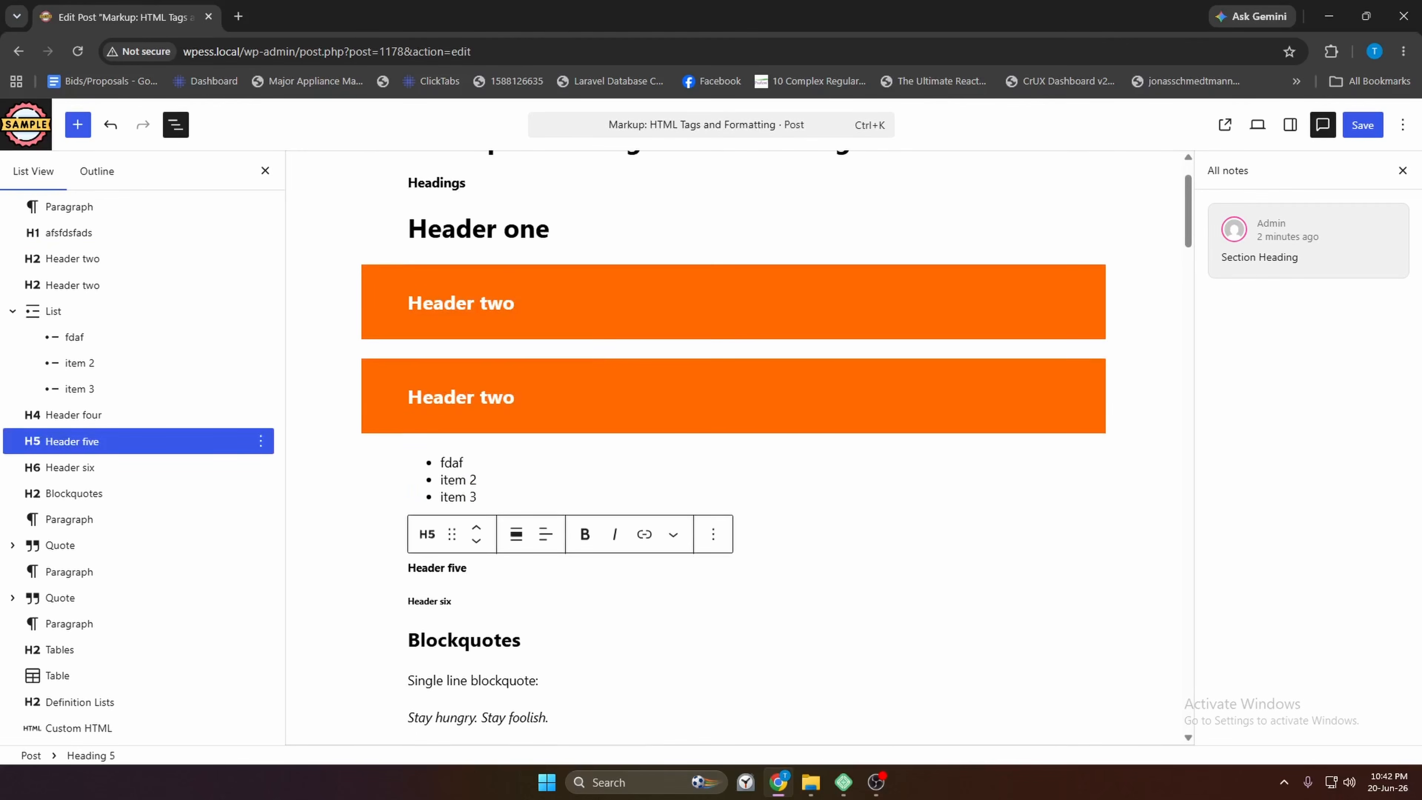
{"action": "left_click", "coordinate": [514, 302]}
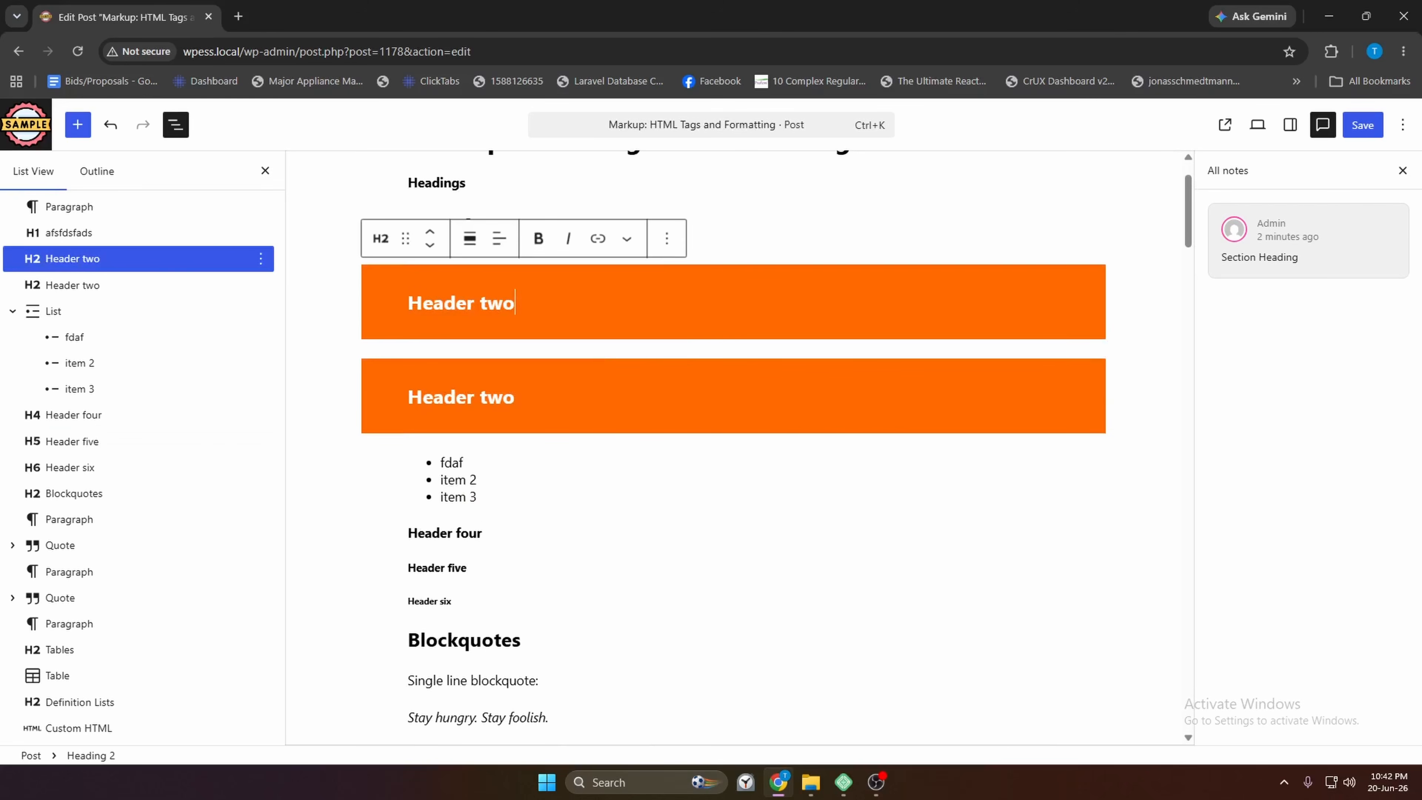
{"action": "left_click", "coordinate": [260, 258]}
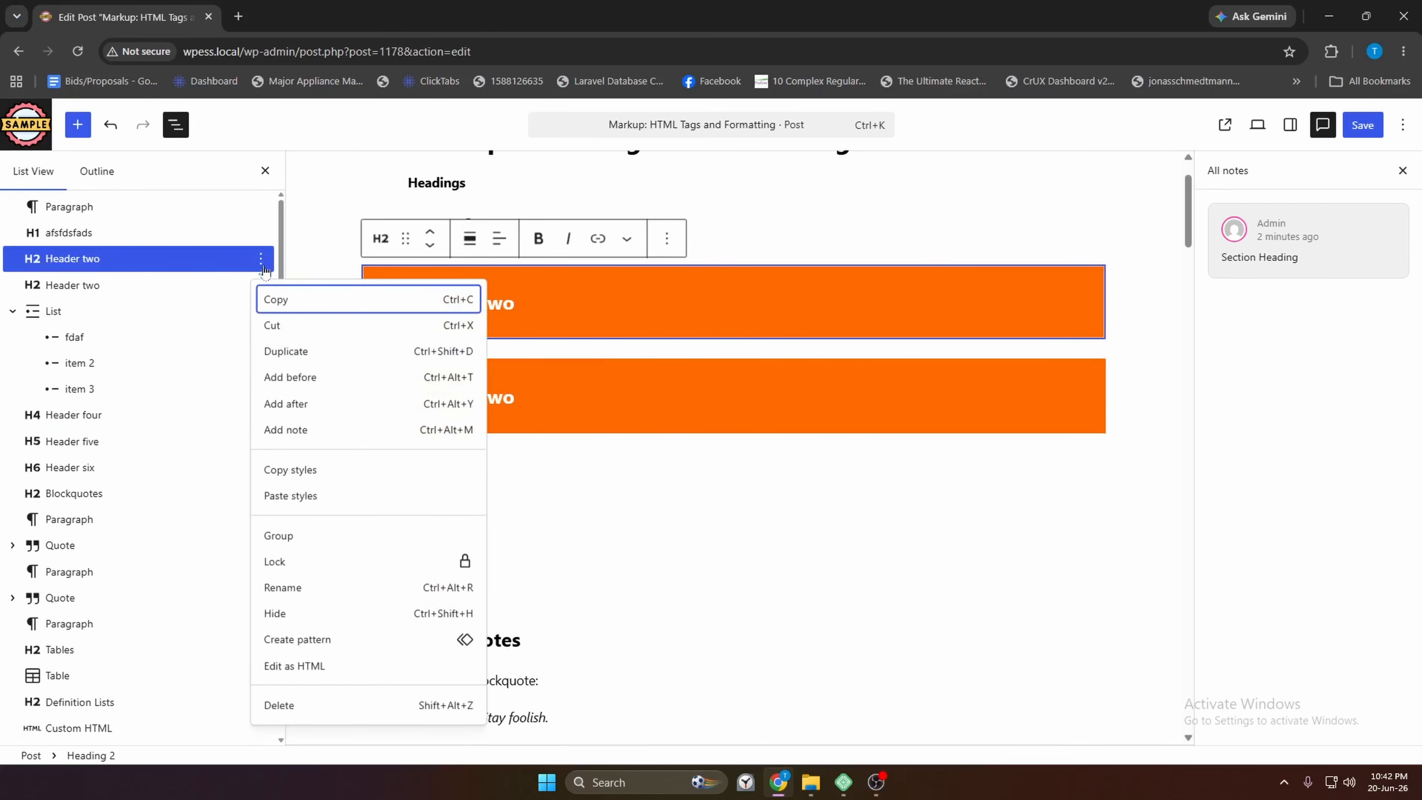
{"action": "left_click", "coordinate": [302, 473]}
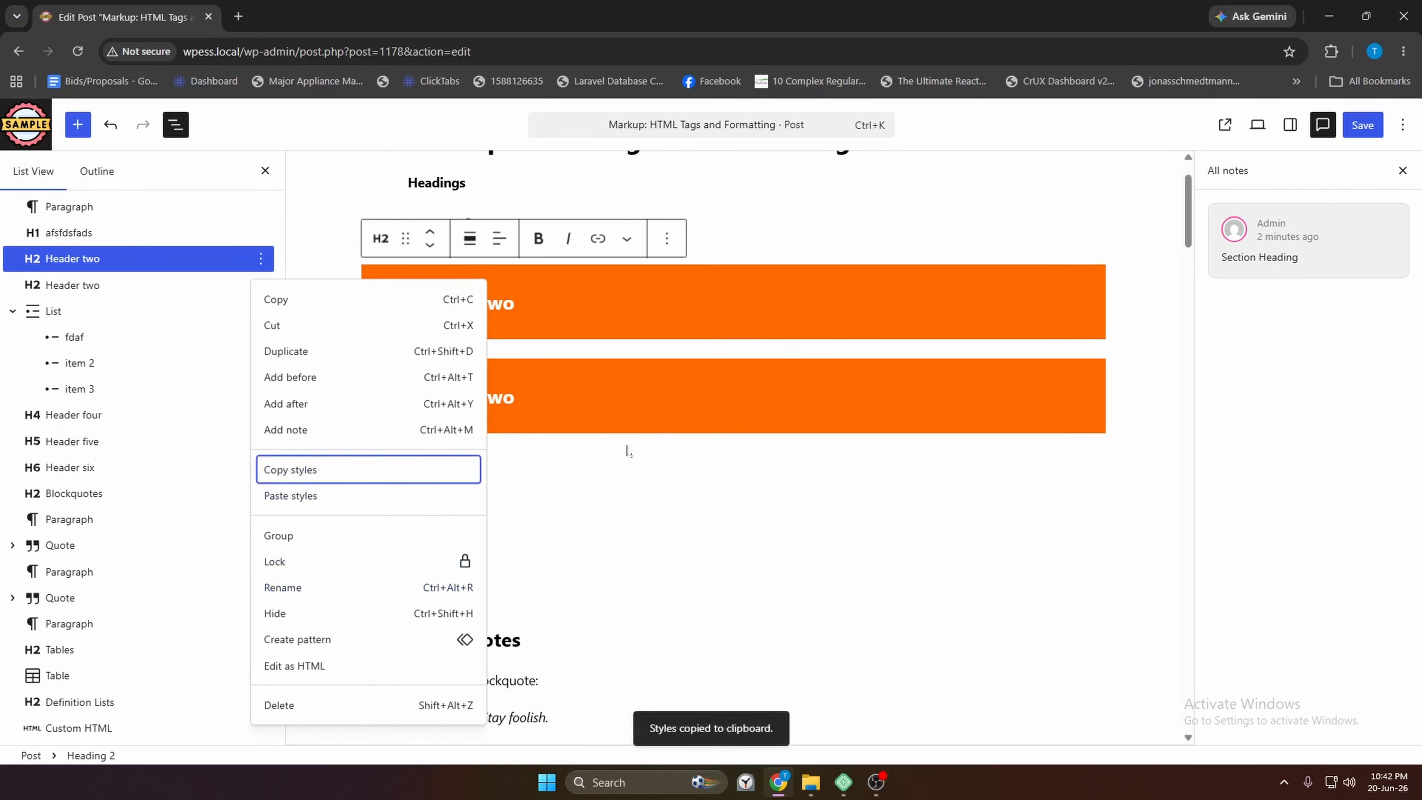
Try Paste styles on the Header five heading, which the non-https site refuses
{"action": "left_click", "coordinate": [514, 397]}
{"action": "scroll", "coordinate": [733, 448], "scroll_direction": "down", "scroll_amount": 2}
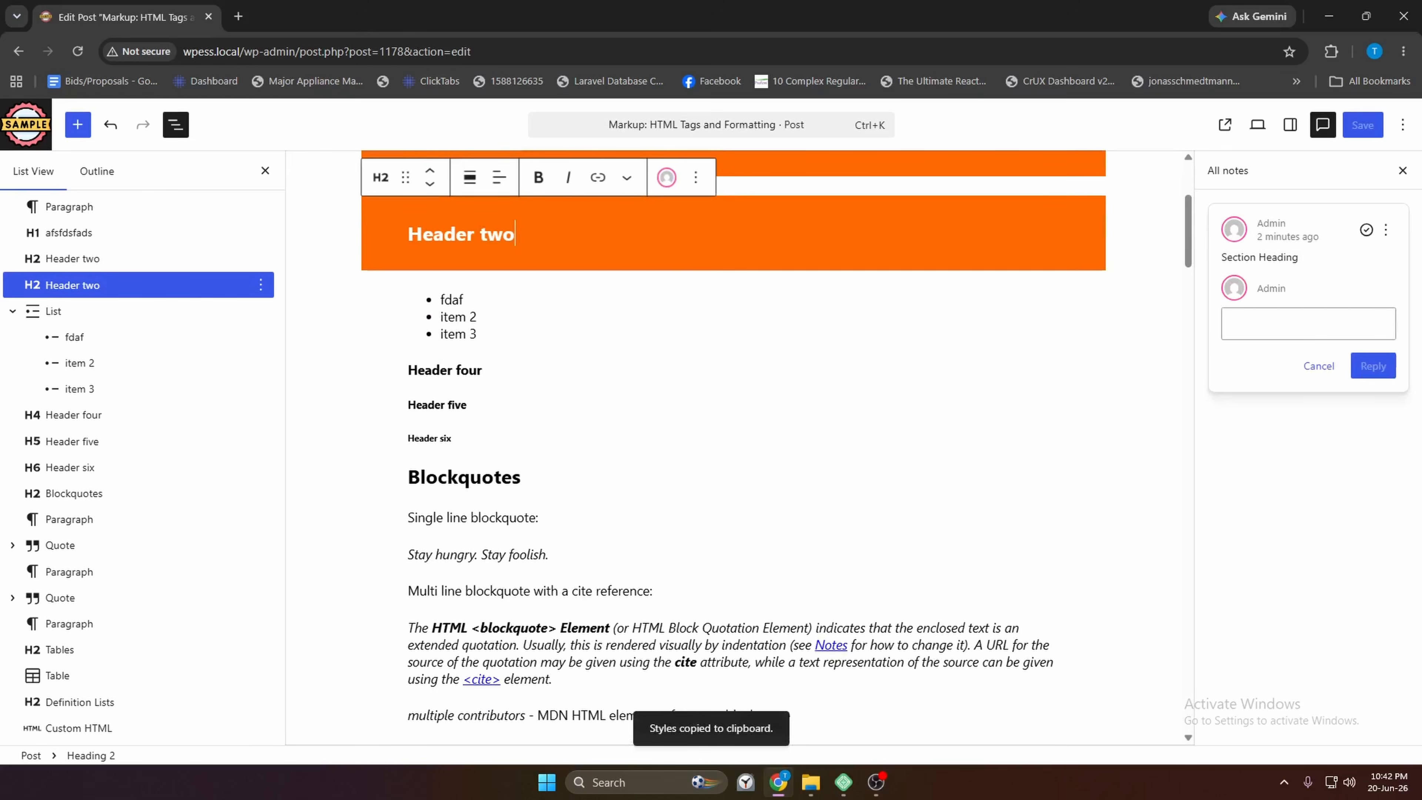
{"action": "left_click", "coordinate": [460, 422]}
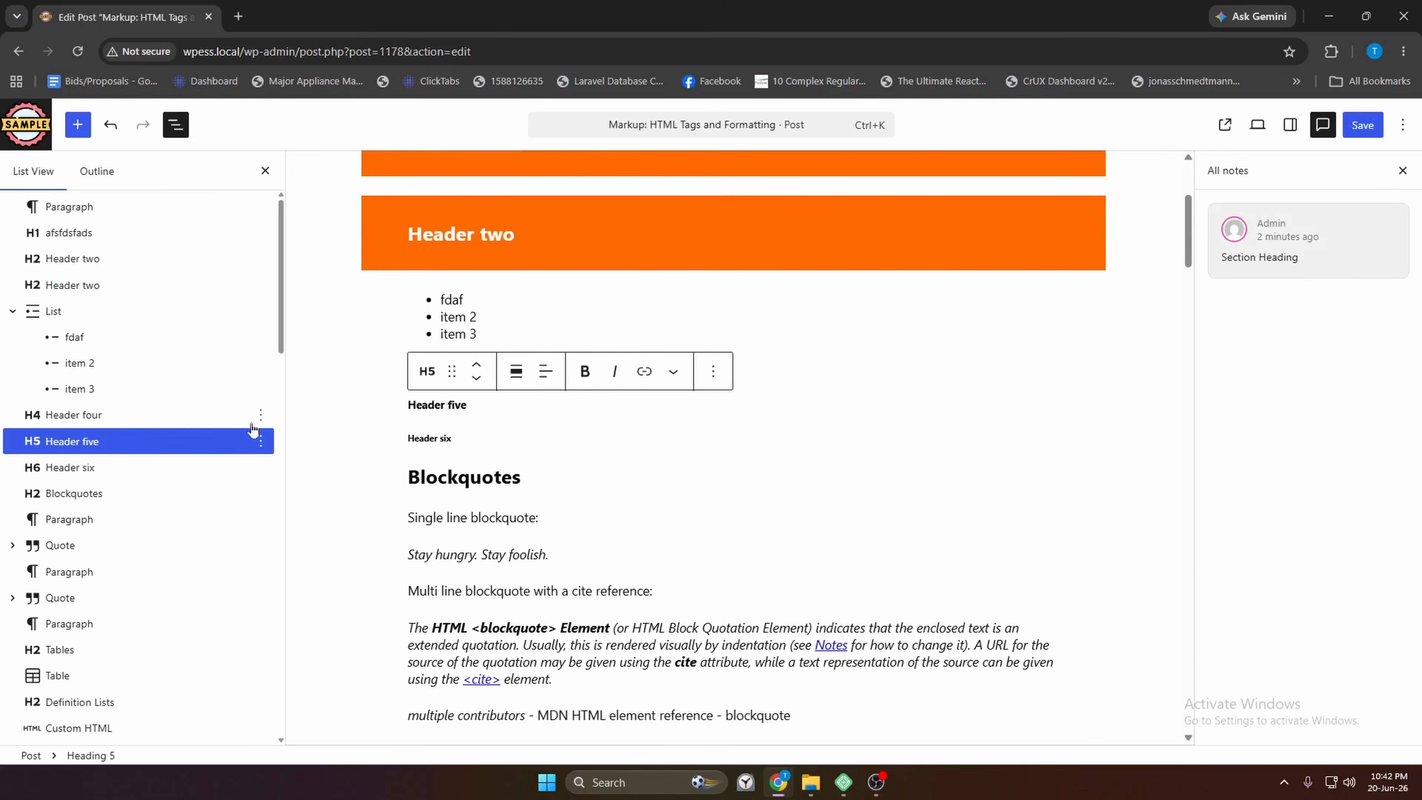
{"action": "left_click", "coordinate": [713, 370]}
{"action": "scroll", "coordinate": [757, 700], "scroll_direction": "down", "scroll_amount": 2}
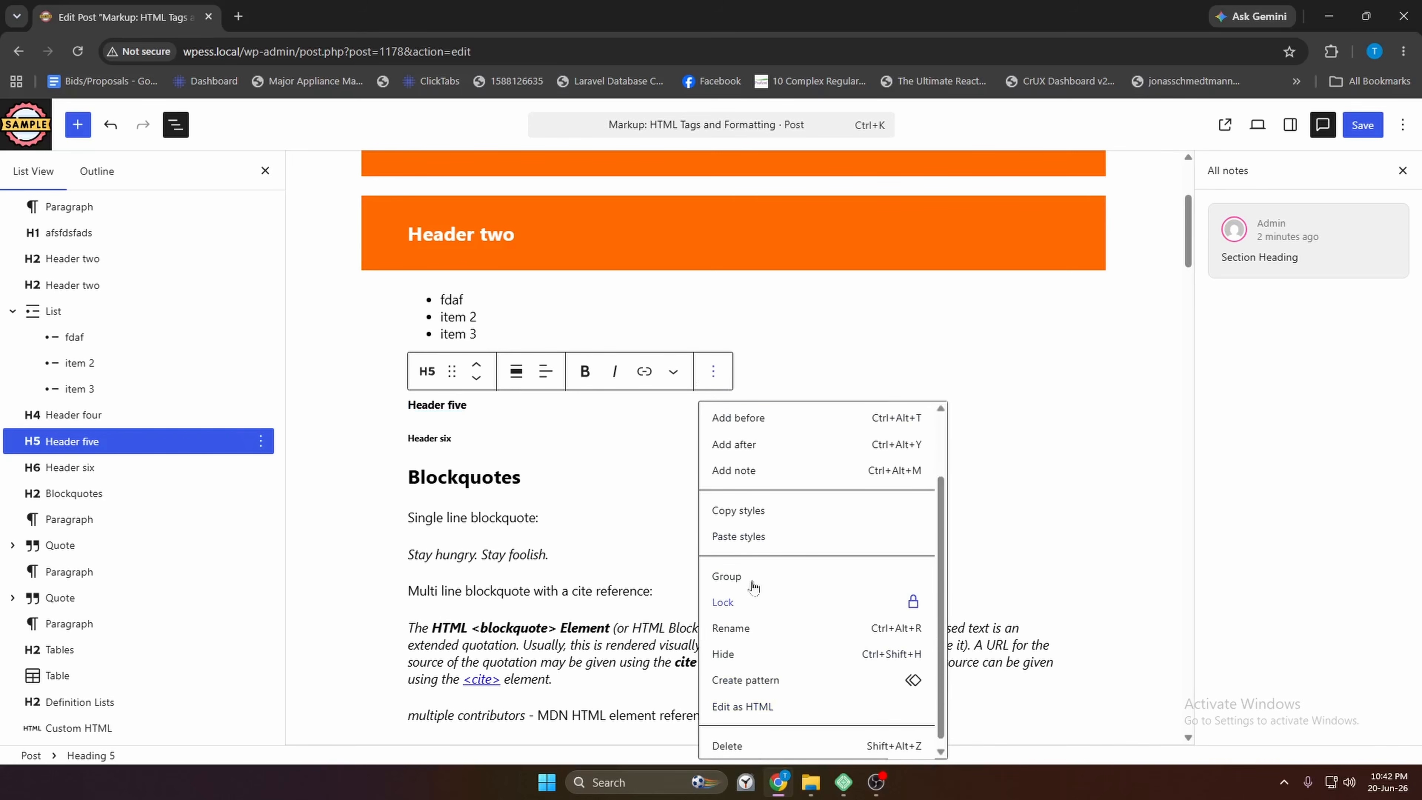
{"action": "left_click", "coordinate": [757, 544]}
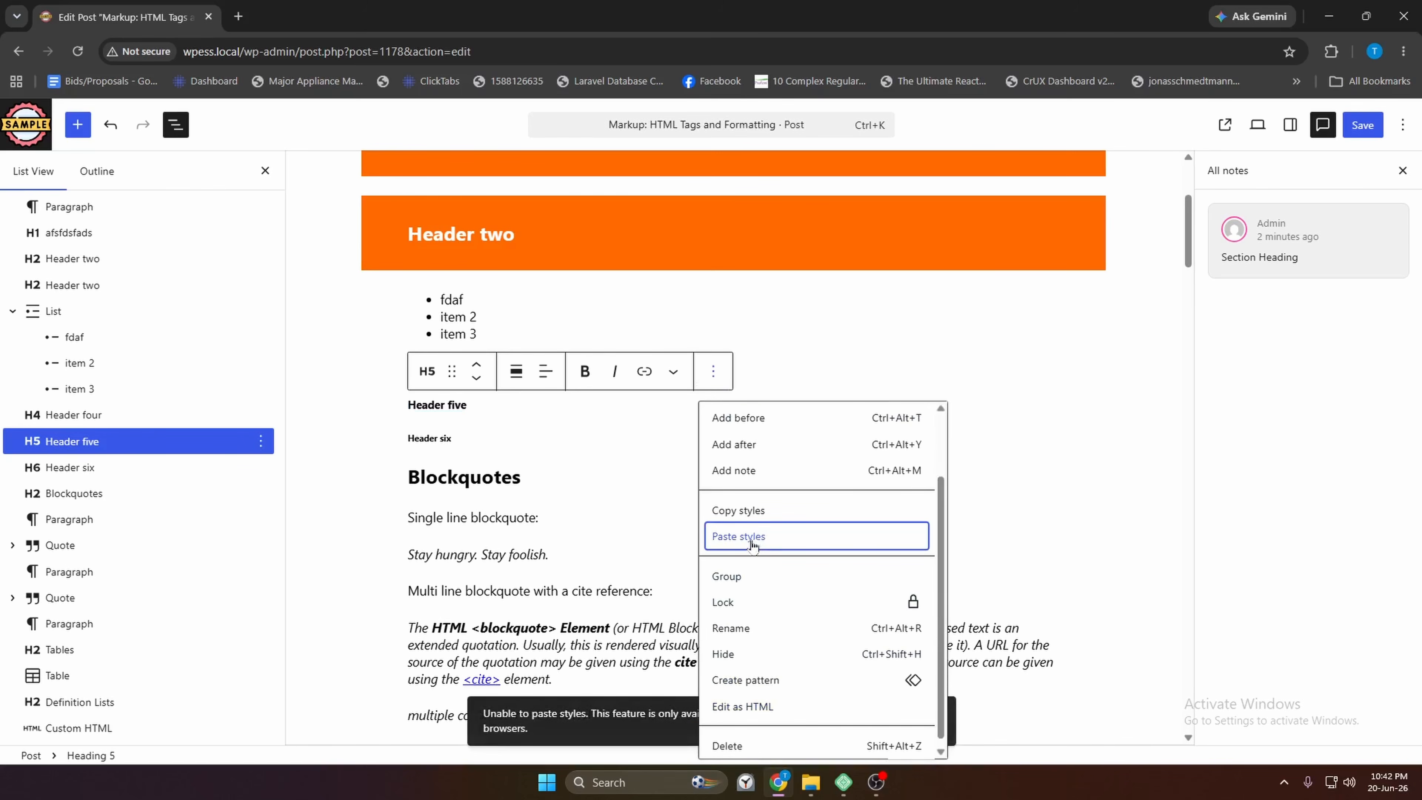
{"action": "left_click", "coordinate": [467, 405]}
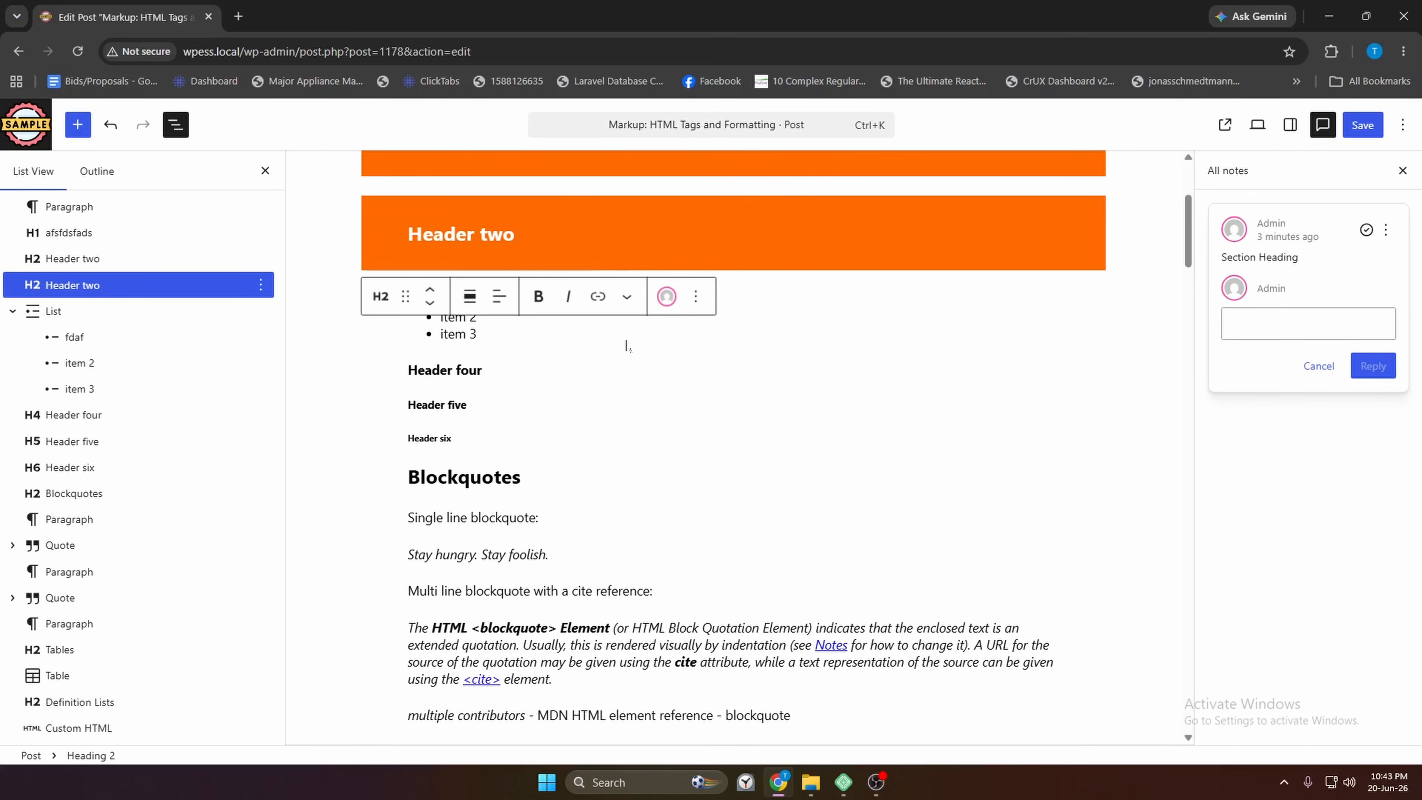
Try the post's address in a new Chrome tab, close it, and switch to Local's WordPress Essentials site
{"action": "left_click", "coordinate": [226, 54]}
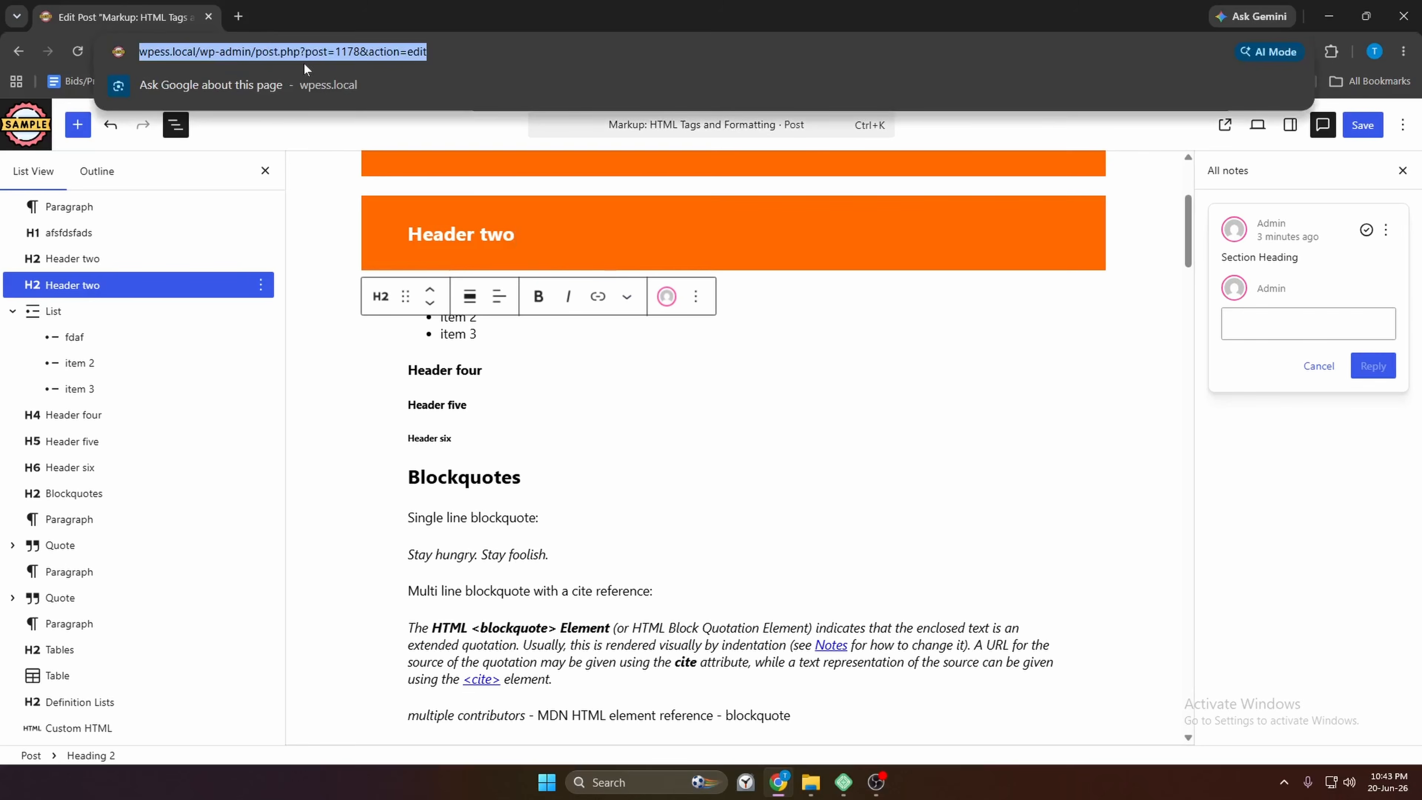
{"action": "key", "text": "ctrl+c"}
{"action": "left_click", "coordinate": [238, 16]}
{"action": "key", "text": "ctrl+v"}
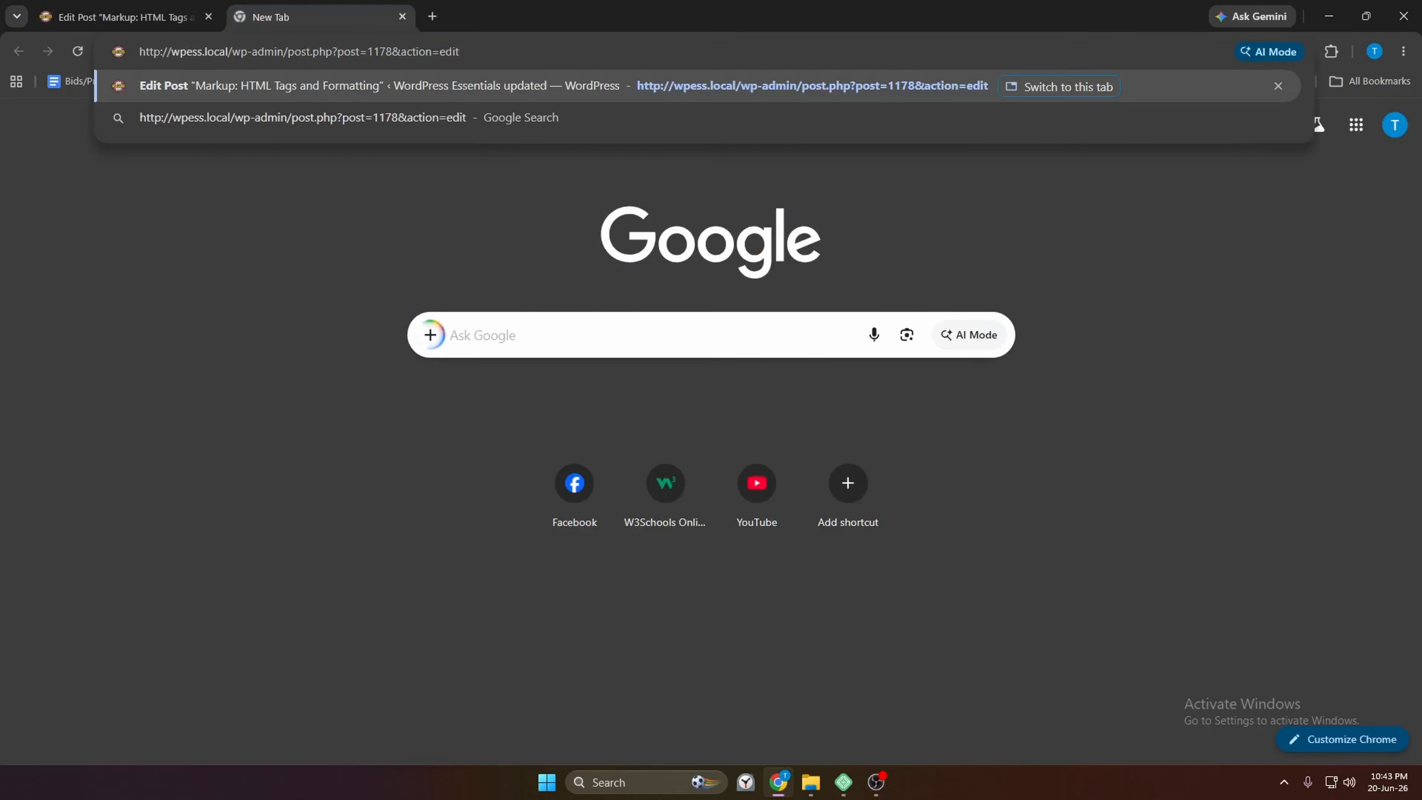
{"action": "double_click", "coordinate": [154, 51]}
{"action": "left_click", "coordinate": [402, 16]}
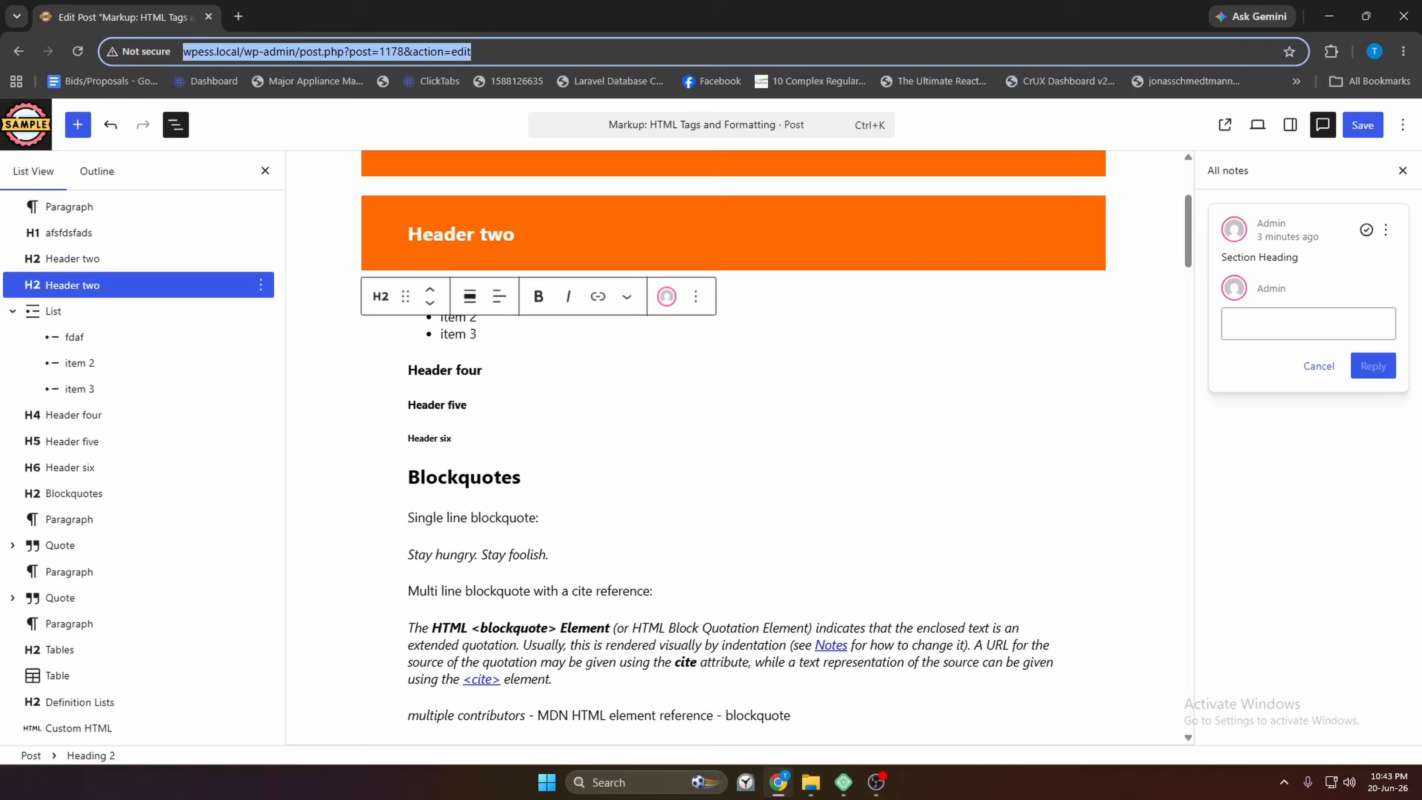
{"action": "left_click", "coordinate": [840, 793]}
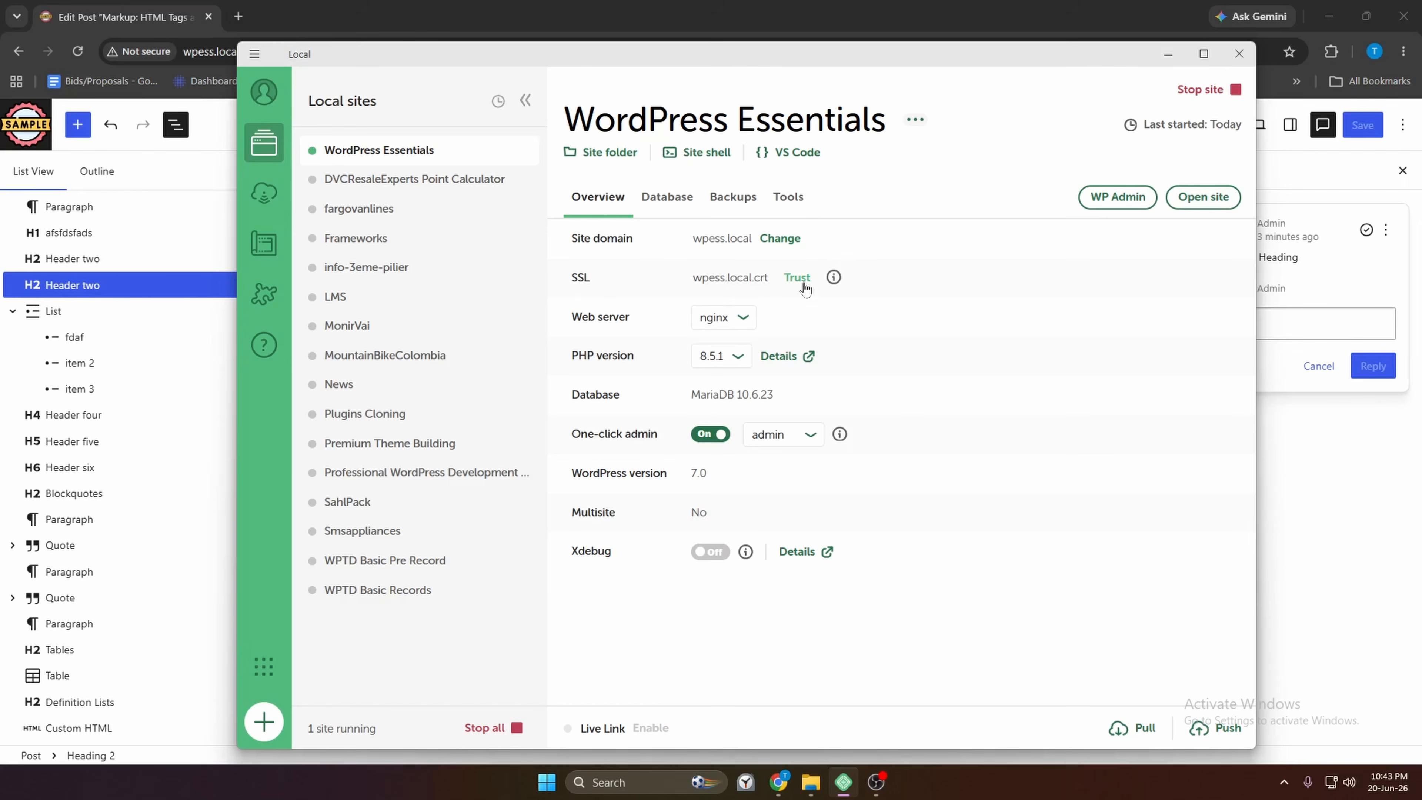
Trust the wpess.local.crt SSL certificate for the WordPress Essentials site
{"action": "left_click", "coordinate": [801, 280]}
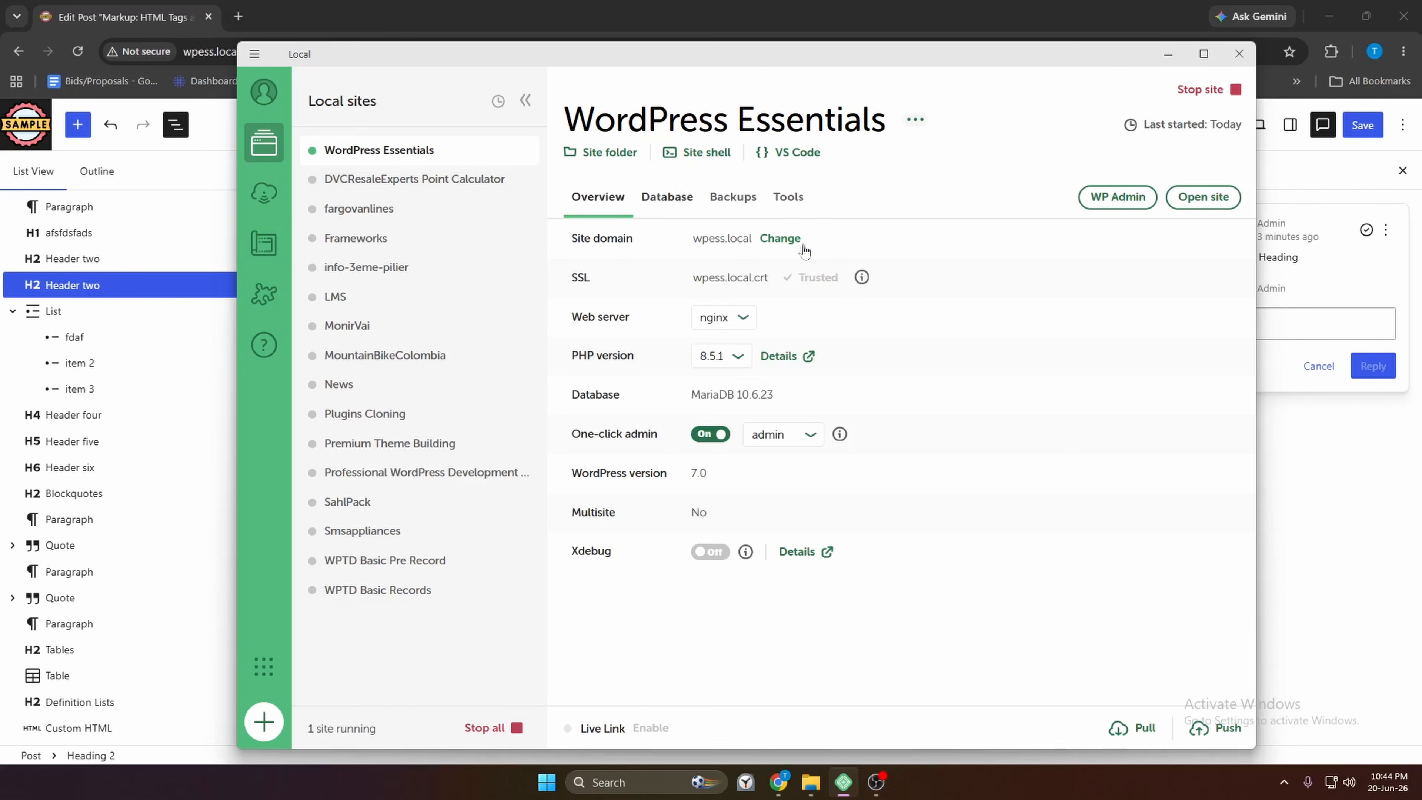
Load the post editor's address over https in a new tab
{"action": "left_click", "coordinate": [146, 8]}
{"action": "left_click", "coordinate": [217, 51]}
{"action": "left_click", "coordinate": [220, 51]}
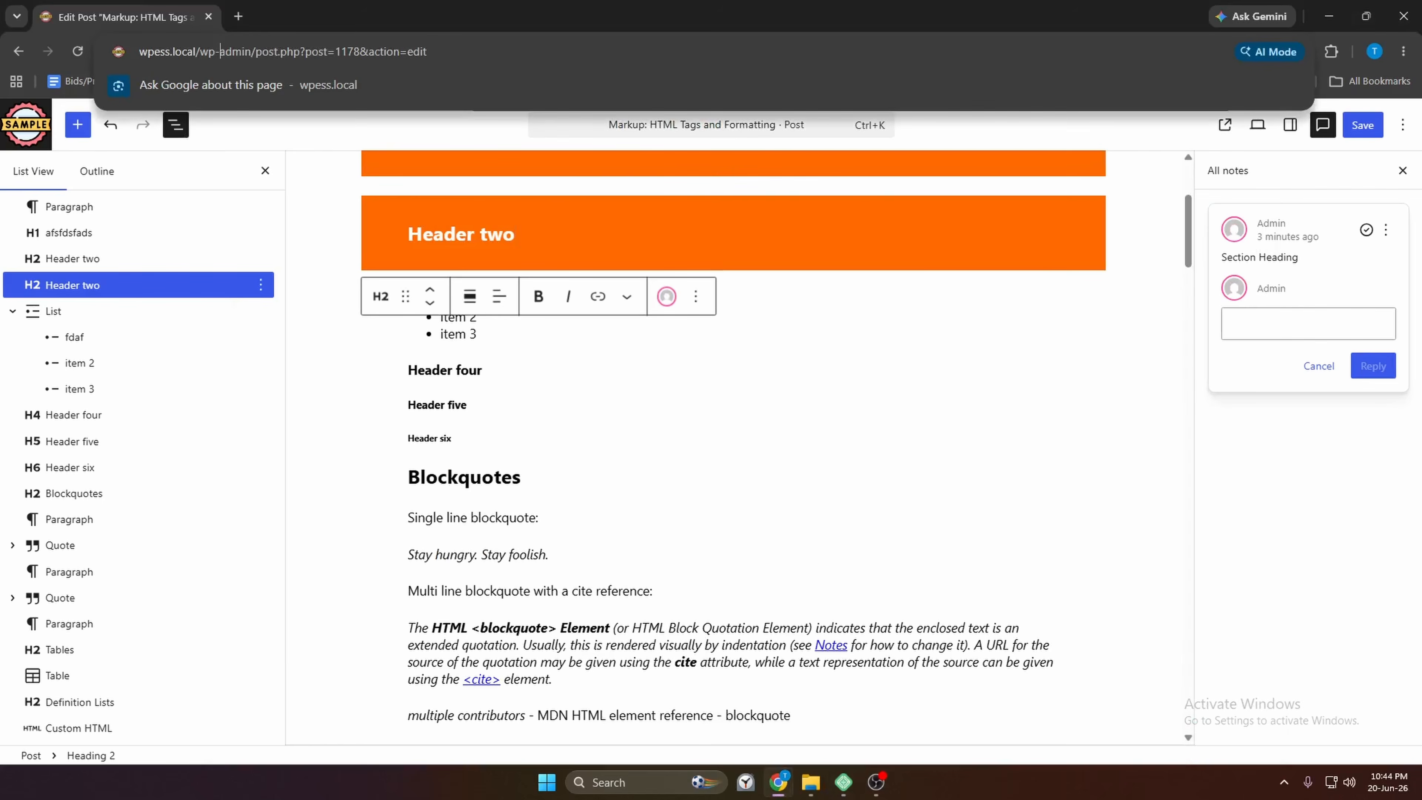
{"action": "key", "text": "ctrl+a"}
{"action": "key", "text": "ctrl+c"}
{"action": "key", "text": "ctrl+t"}
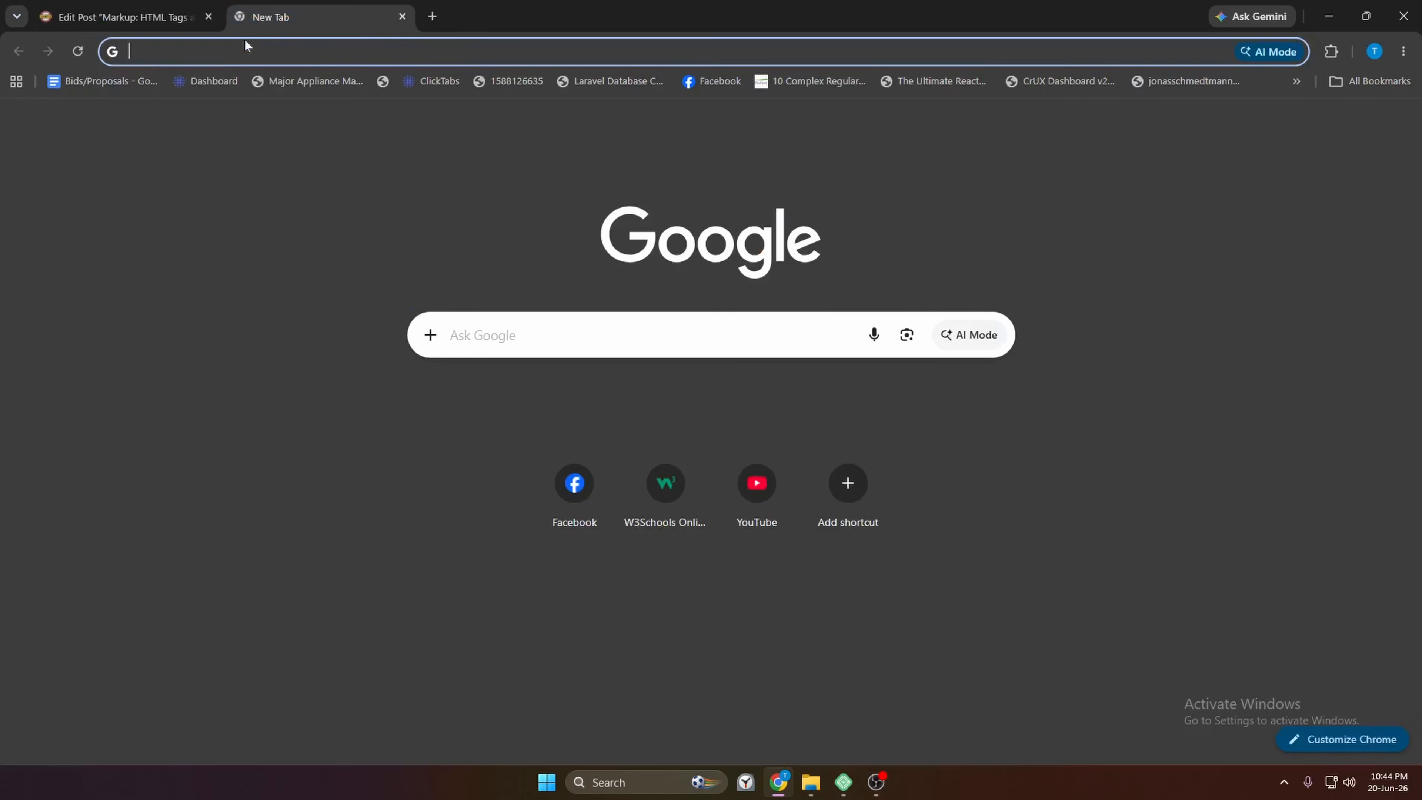
{"action": "key", "text": "ctrl+v"}
{"action": "type", "text": "s"}
{"action": "key", "text": "Return"}
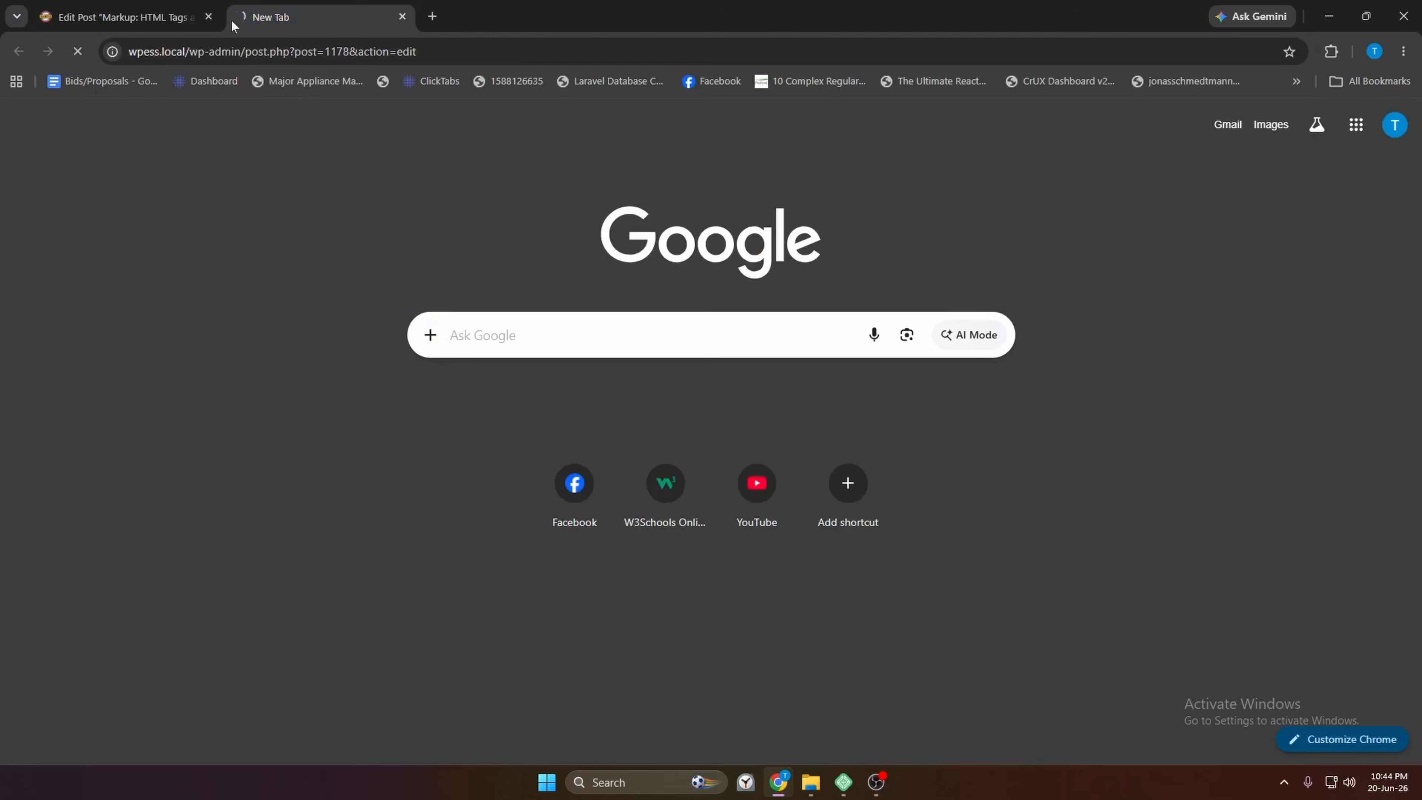
Close the old insecure tab, confirm leaving, and enter the password to log back in
{"action": "left_click", "coordinate": [210, 17]}
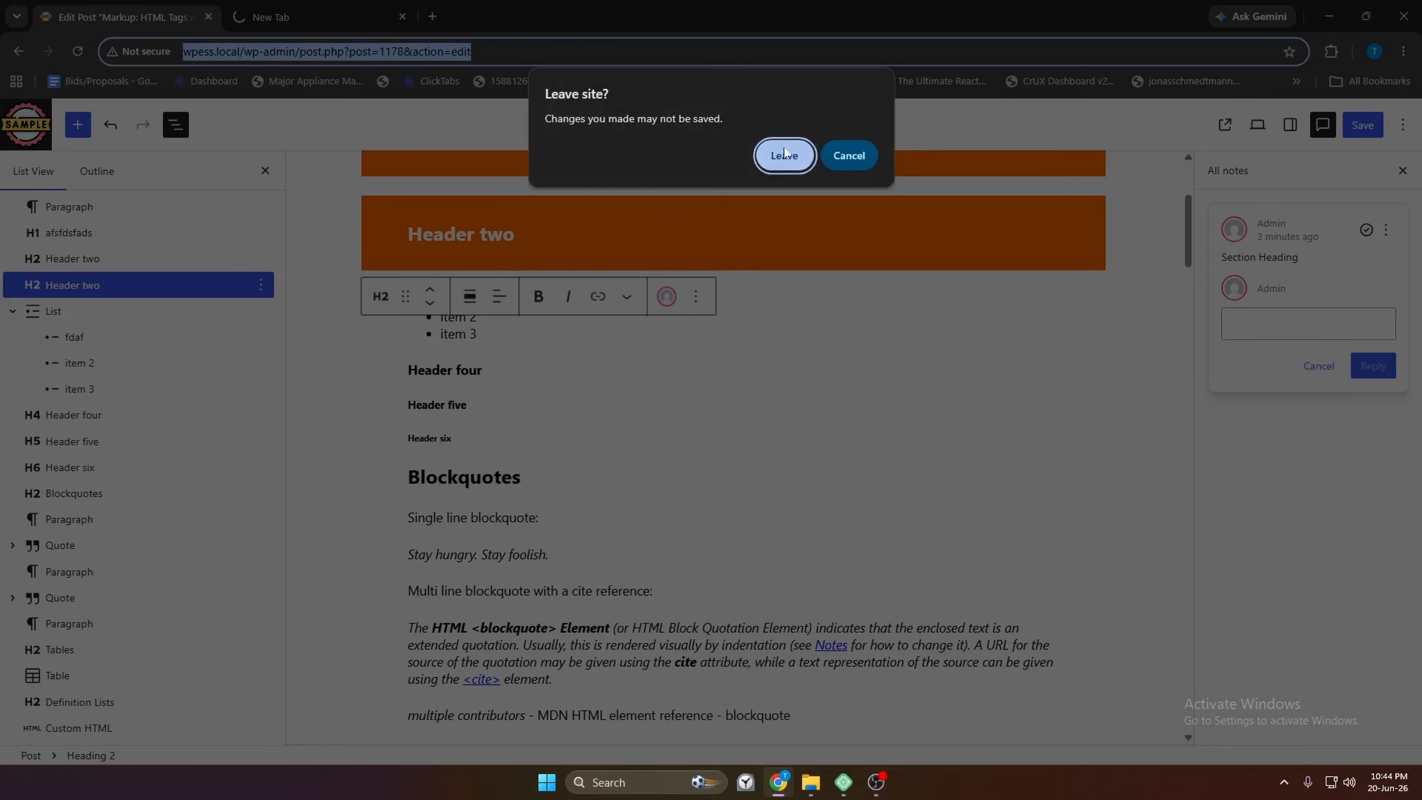
{"action": "left_click", "coordinate": [784, 152]}
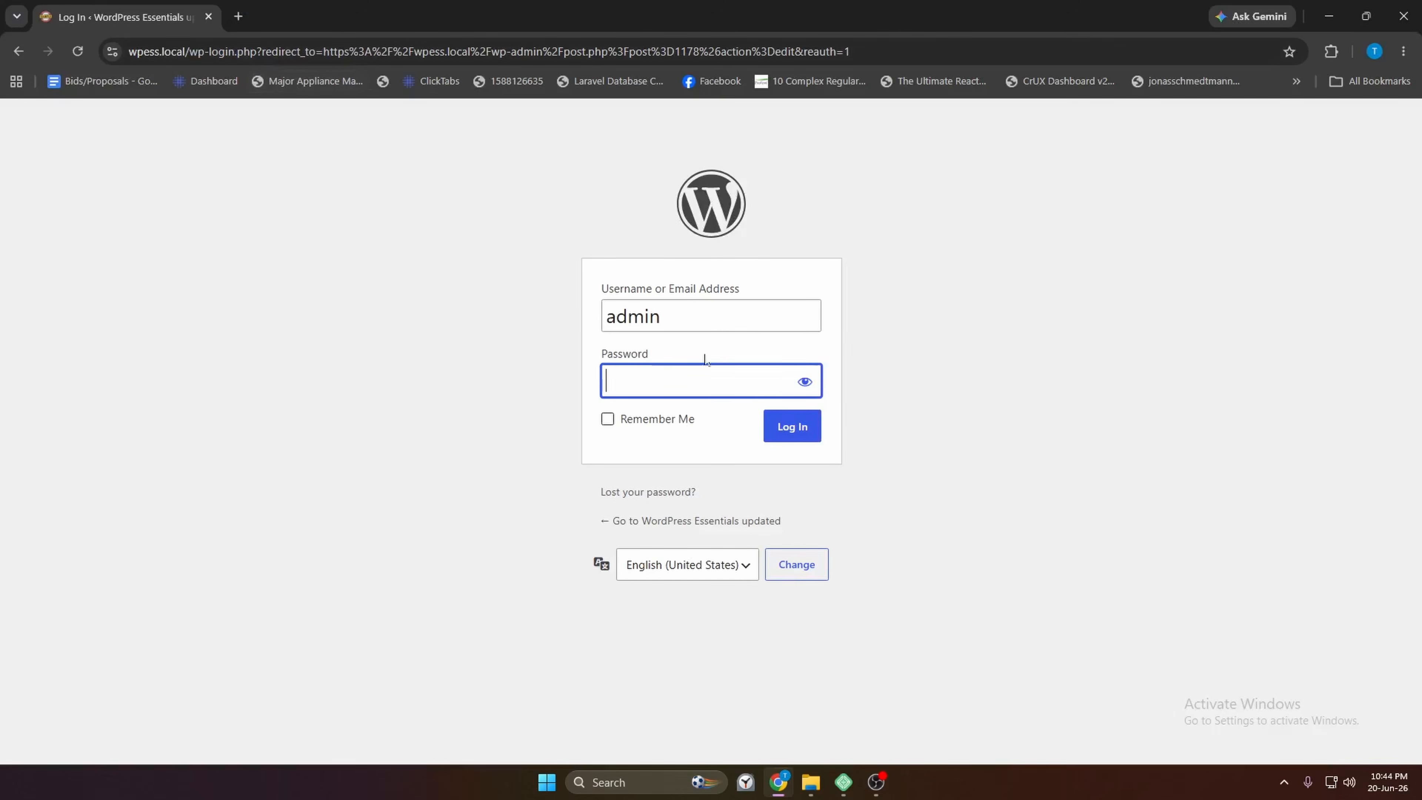
{"action": "key", "text": "shift+Tab"}
{"action": "key", "text": "Tab"}
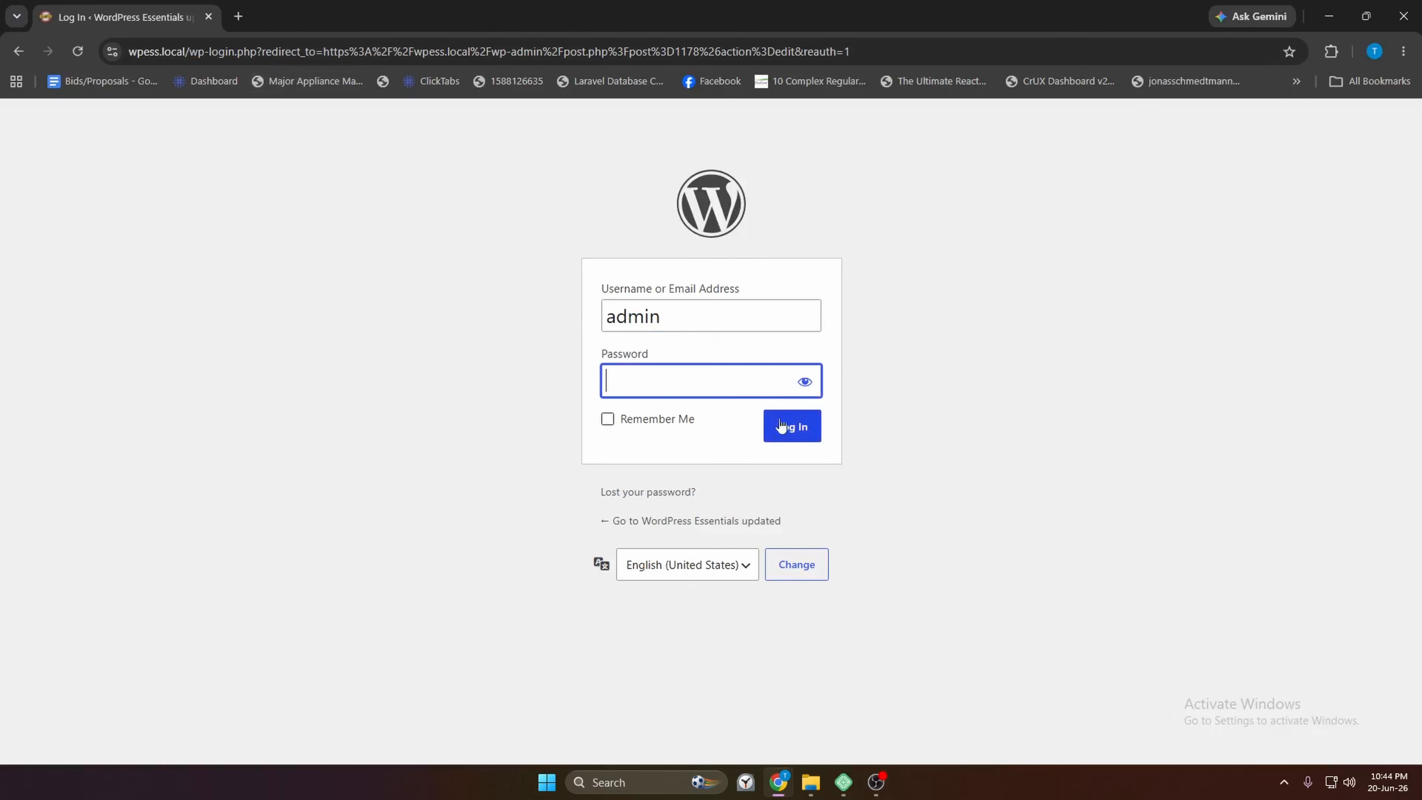
{"action": "type", "text": "admin"}
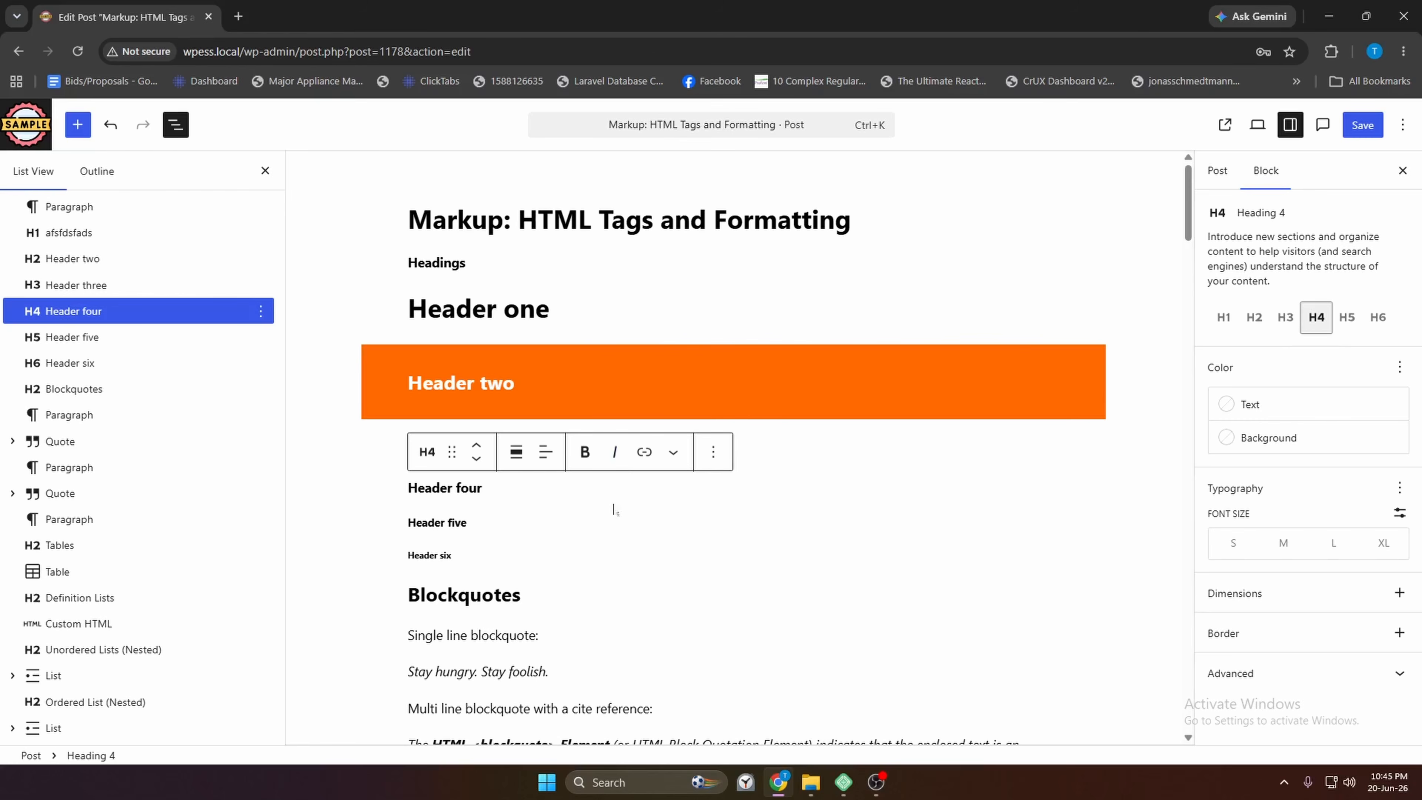
Paste the copied orange background styles onto Header five, allowing clipboard access
{"action": "key", "text": "Down"}
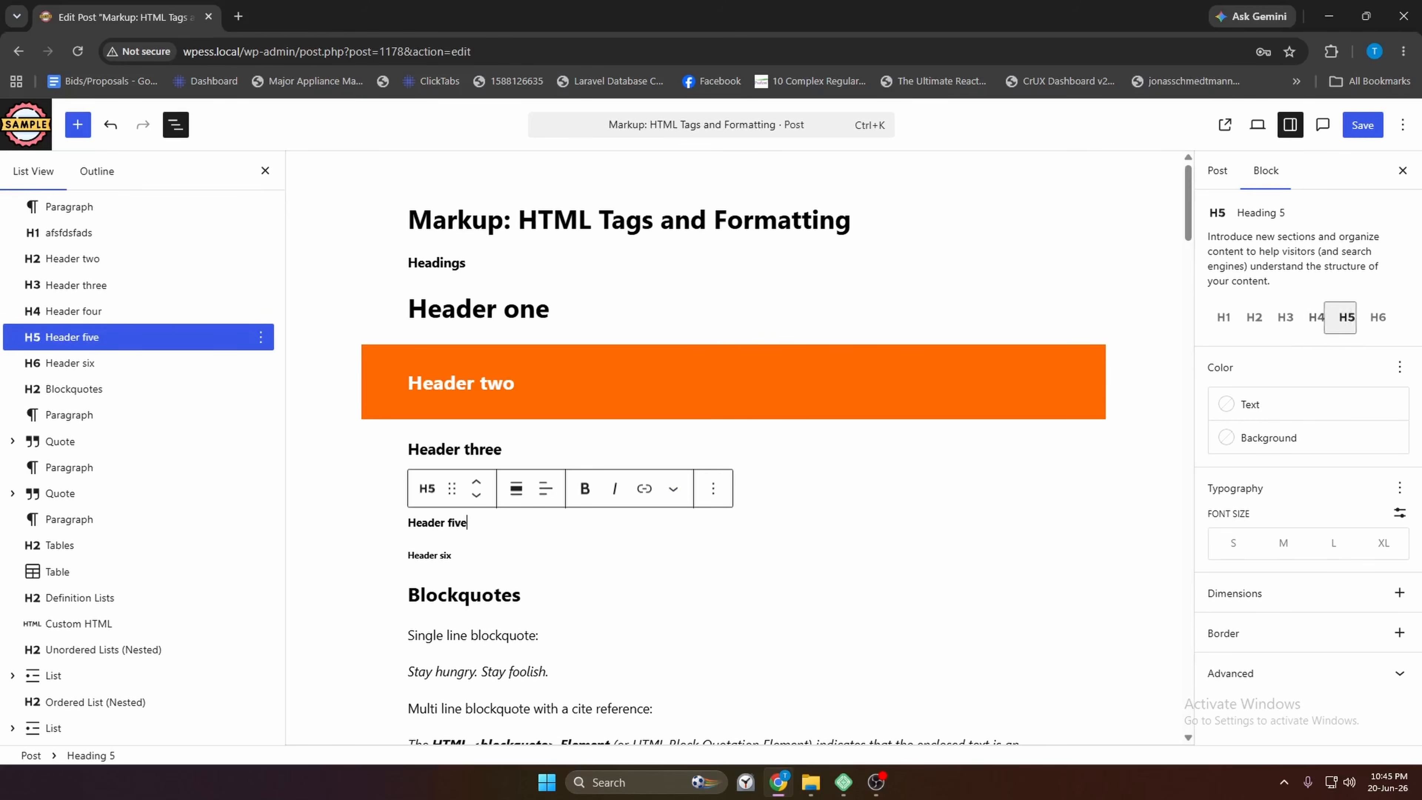
{"action": "left_click", "coordinate": [712, 487]}
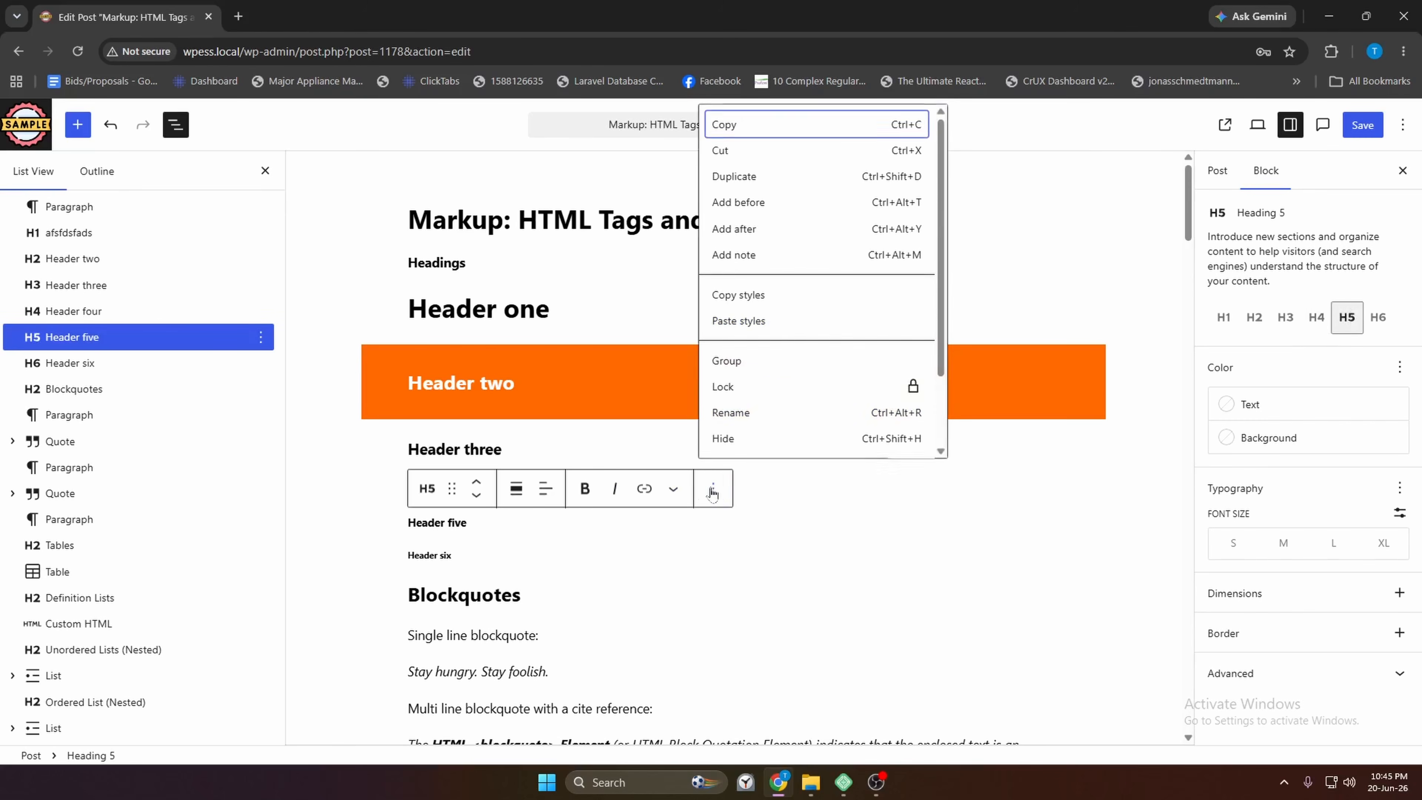
{"action": "left_click", "coordinate": [760, 325]}
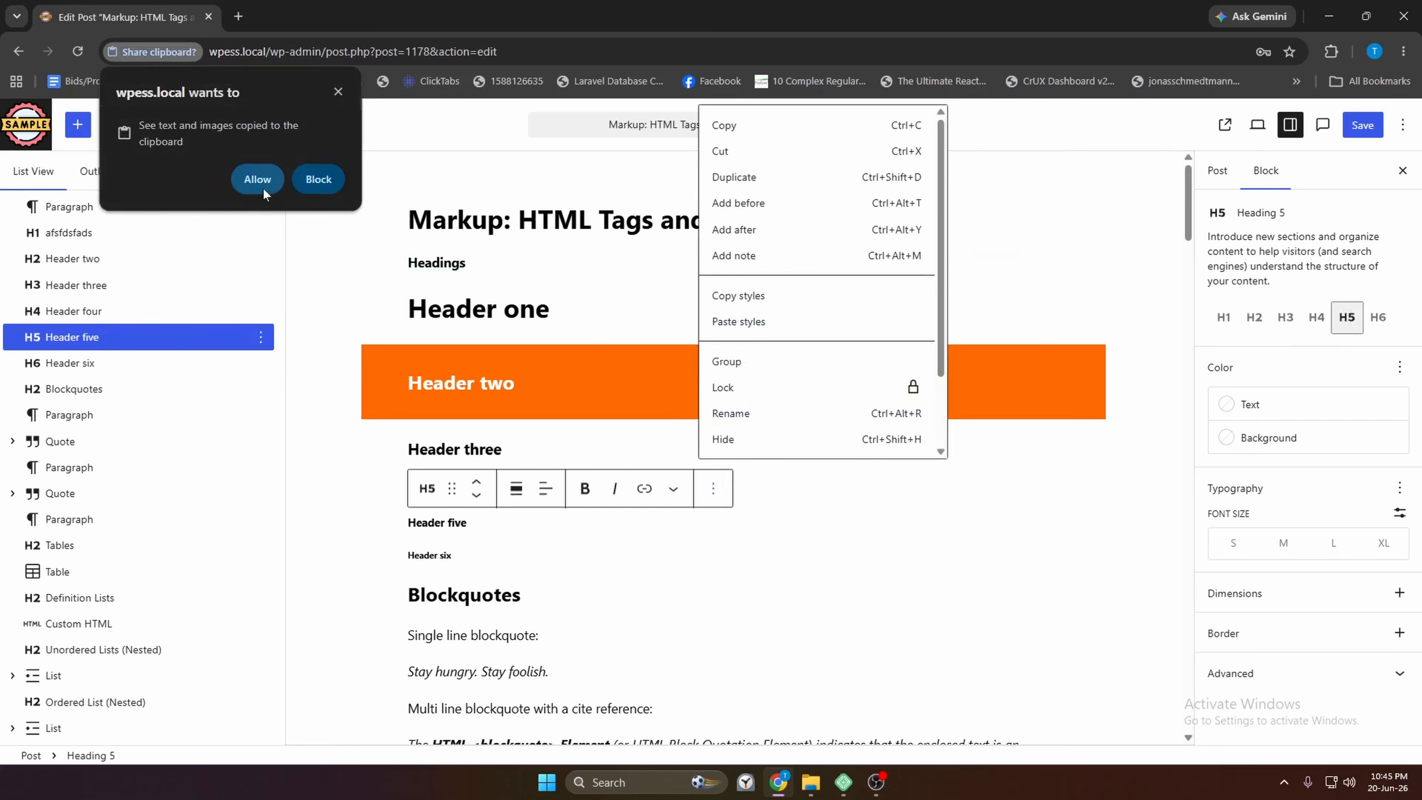
{"action": "left_click", "coordinate": [256, 180]}
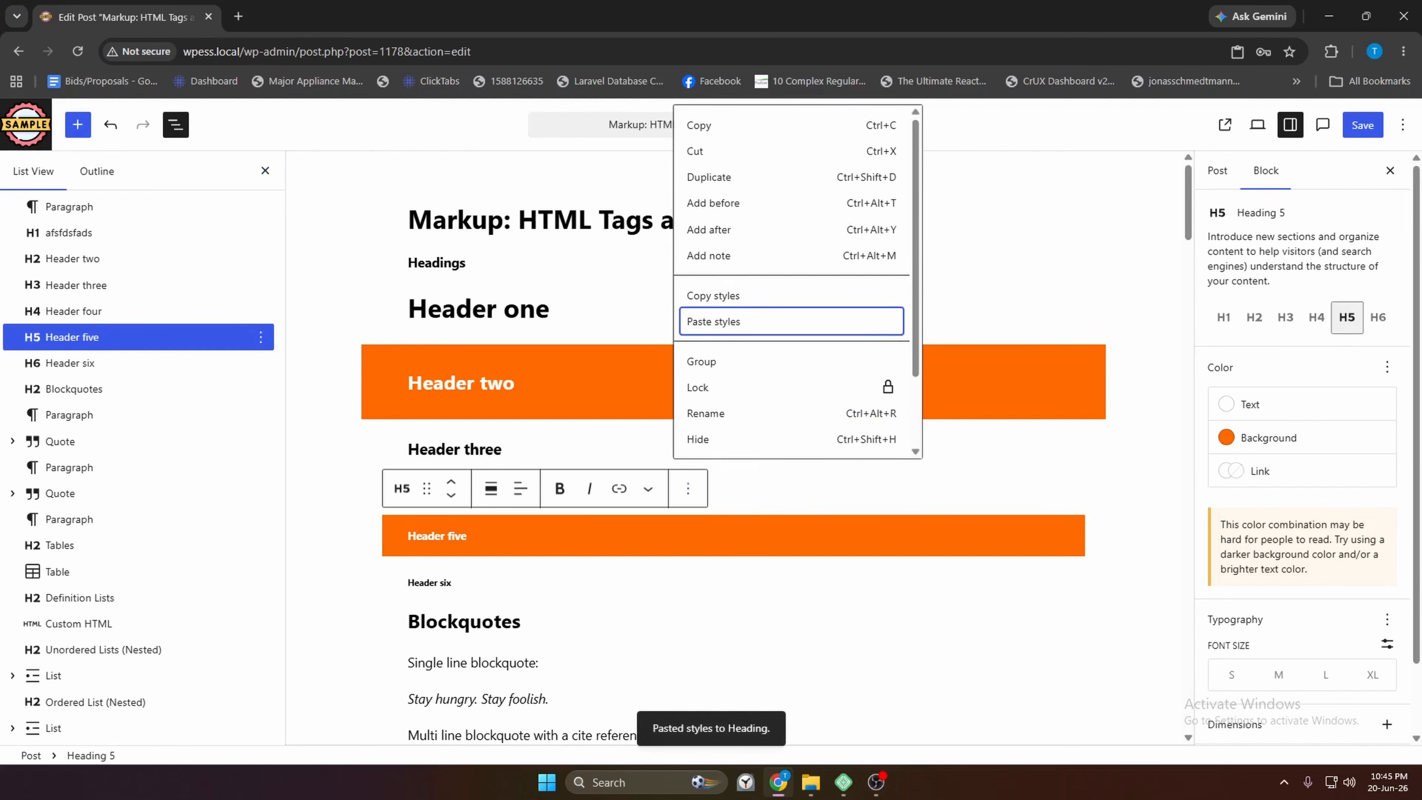
Wrap the Header five heading in its own Group block
{"action": "scroll", "coordinate": [517, 429], "scroll_direction": "down", "scroll_amount": 1}
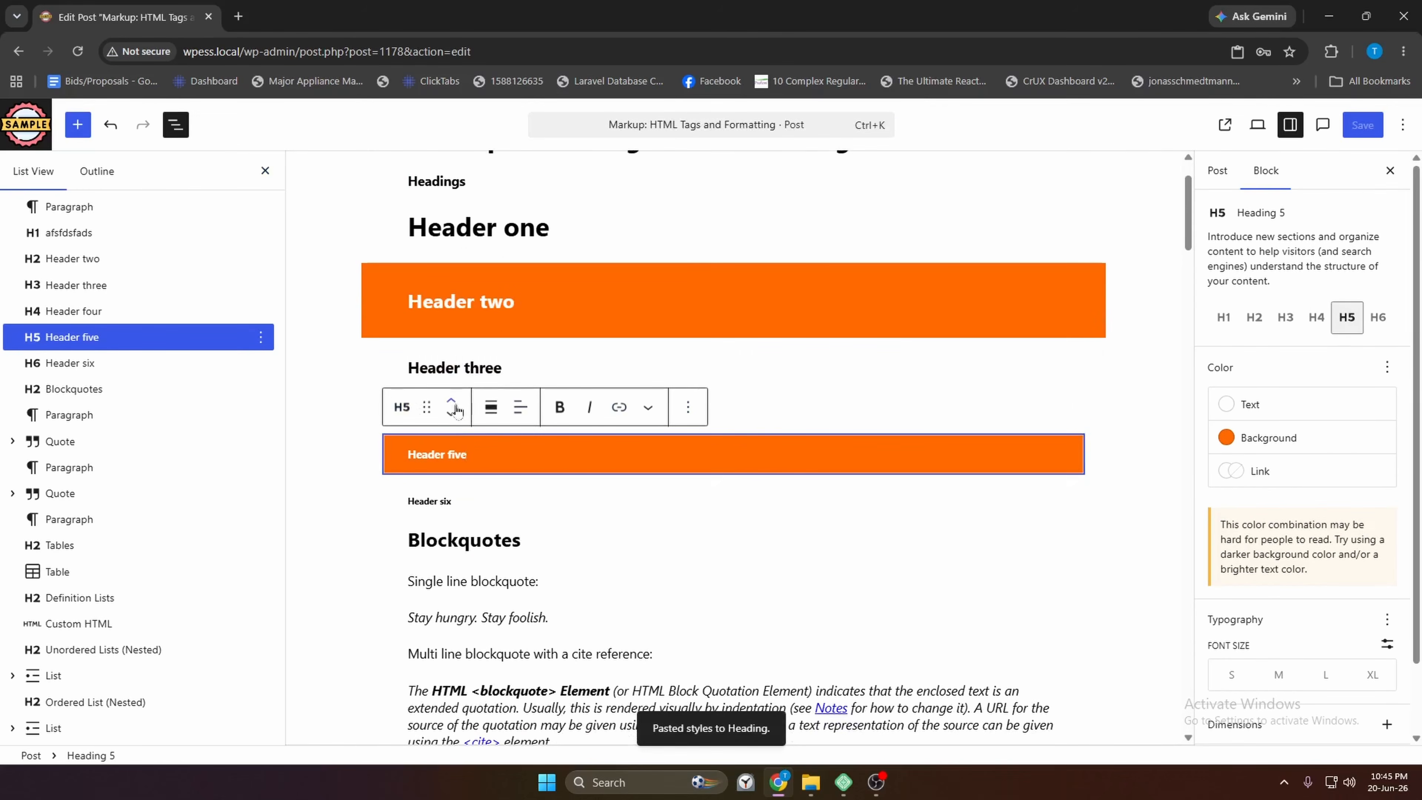
{"action": "left_click", "coordinate": [516, 302]}
{"action": "left_click", "coordinate": [469, 455]}
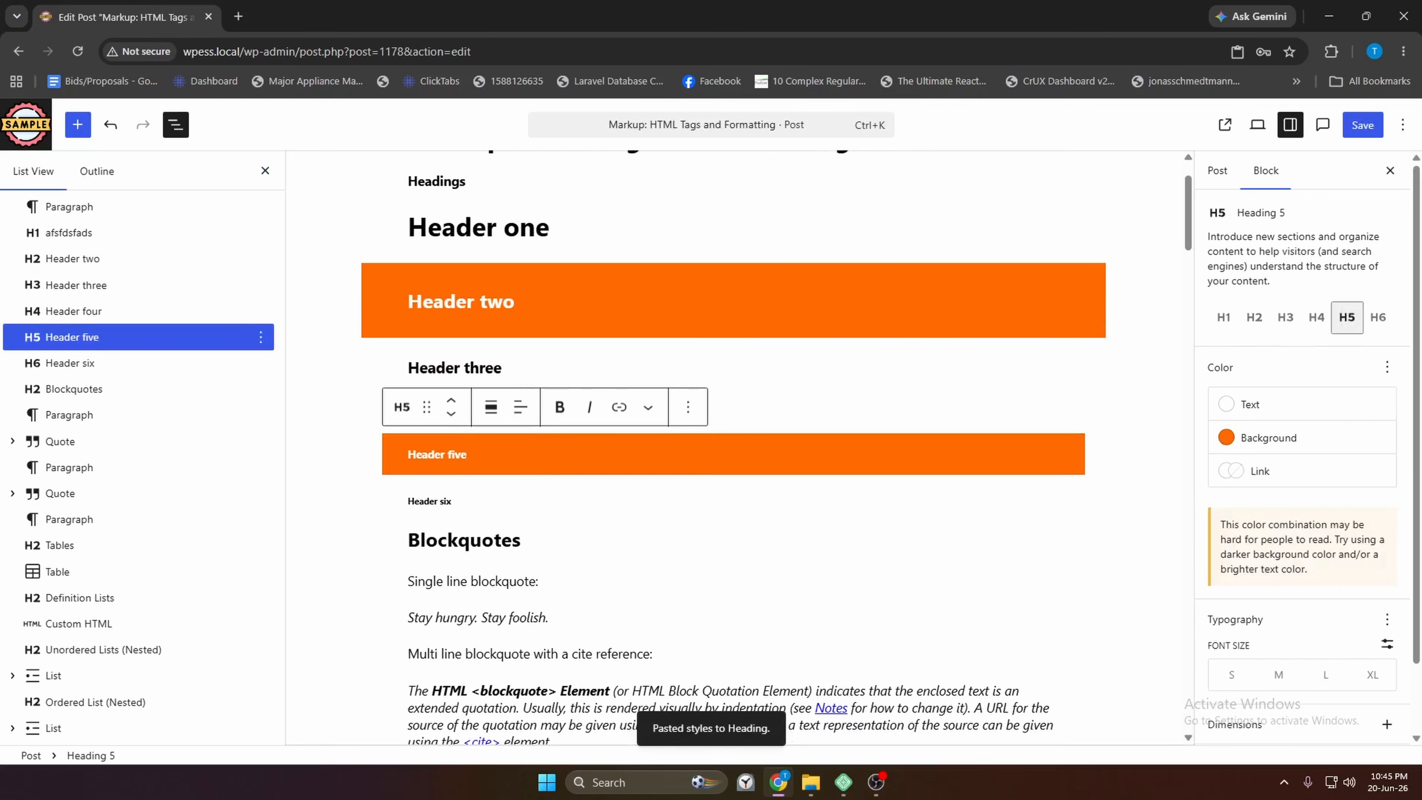
{"action": "left_click", "coordinate": [260, 337]}
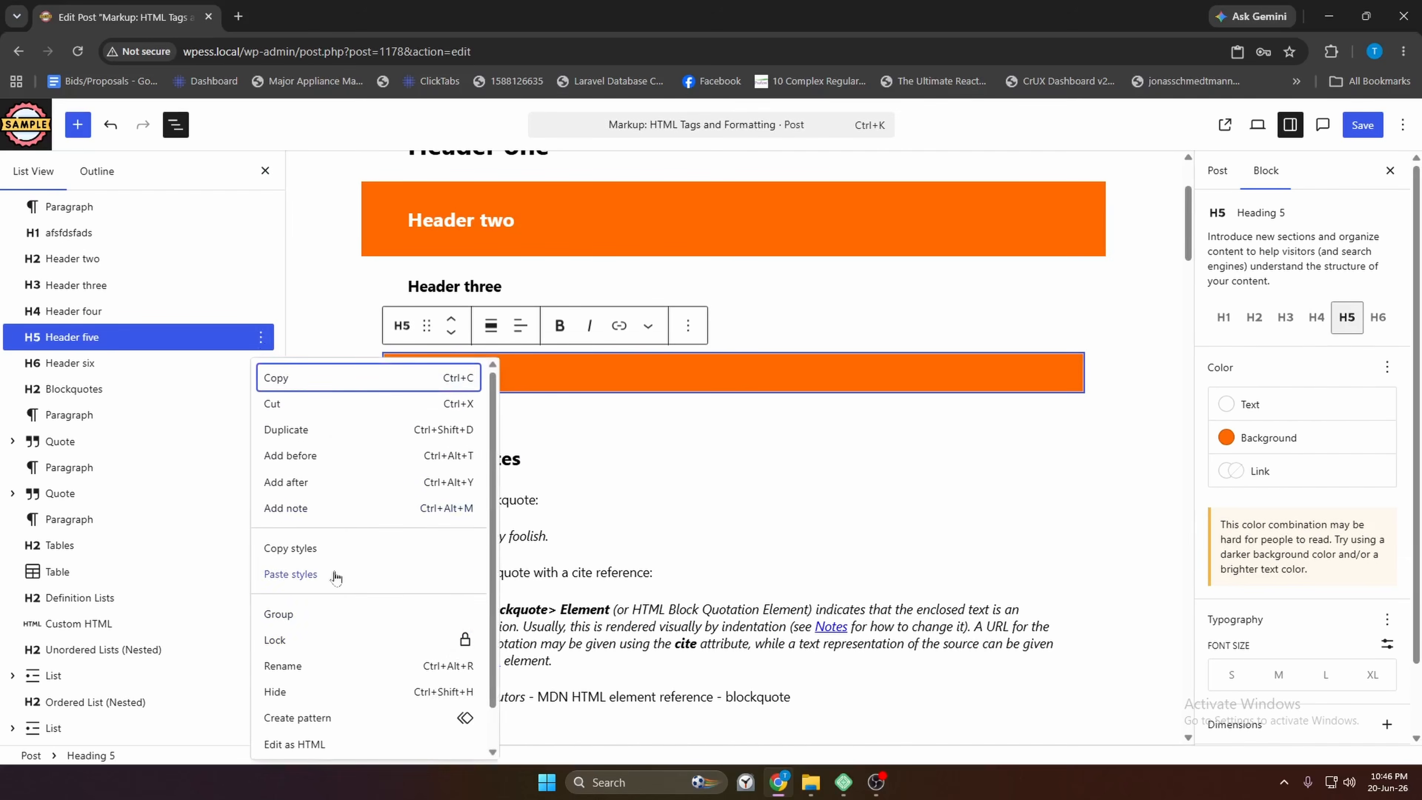
{"action": "scroll", "coordinate": [311, 580], "scroll_direction": "down", "scroll_amount": 1}
{"action": "left_click", "coordinate": [537, 372]}
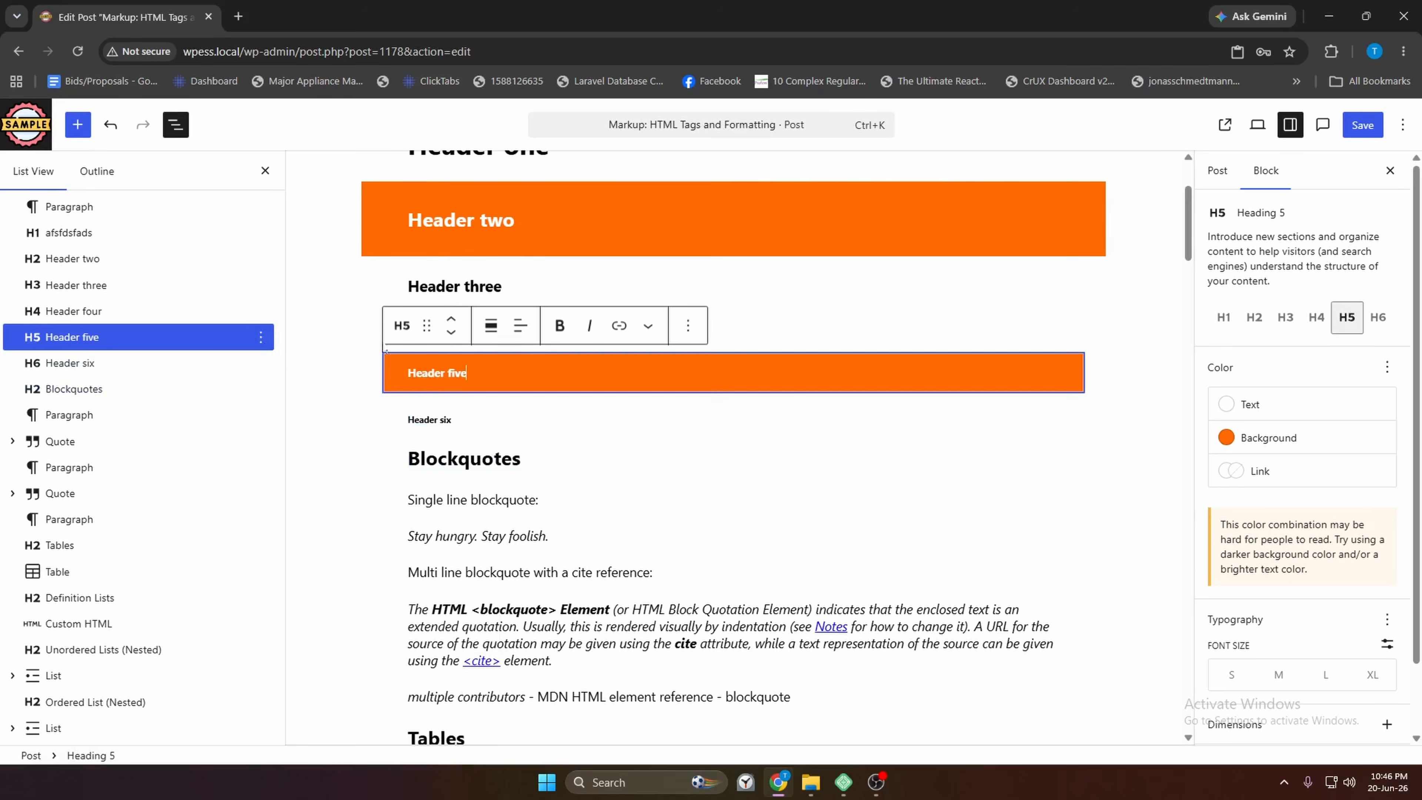
{"action": "left_click", "coordinate": [260, 336]}
{"action": "scroll", "coordinate": [333, 557], "scroll_direction": "down", "scroll_amount": 1}
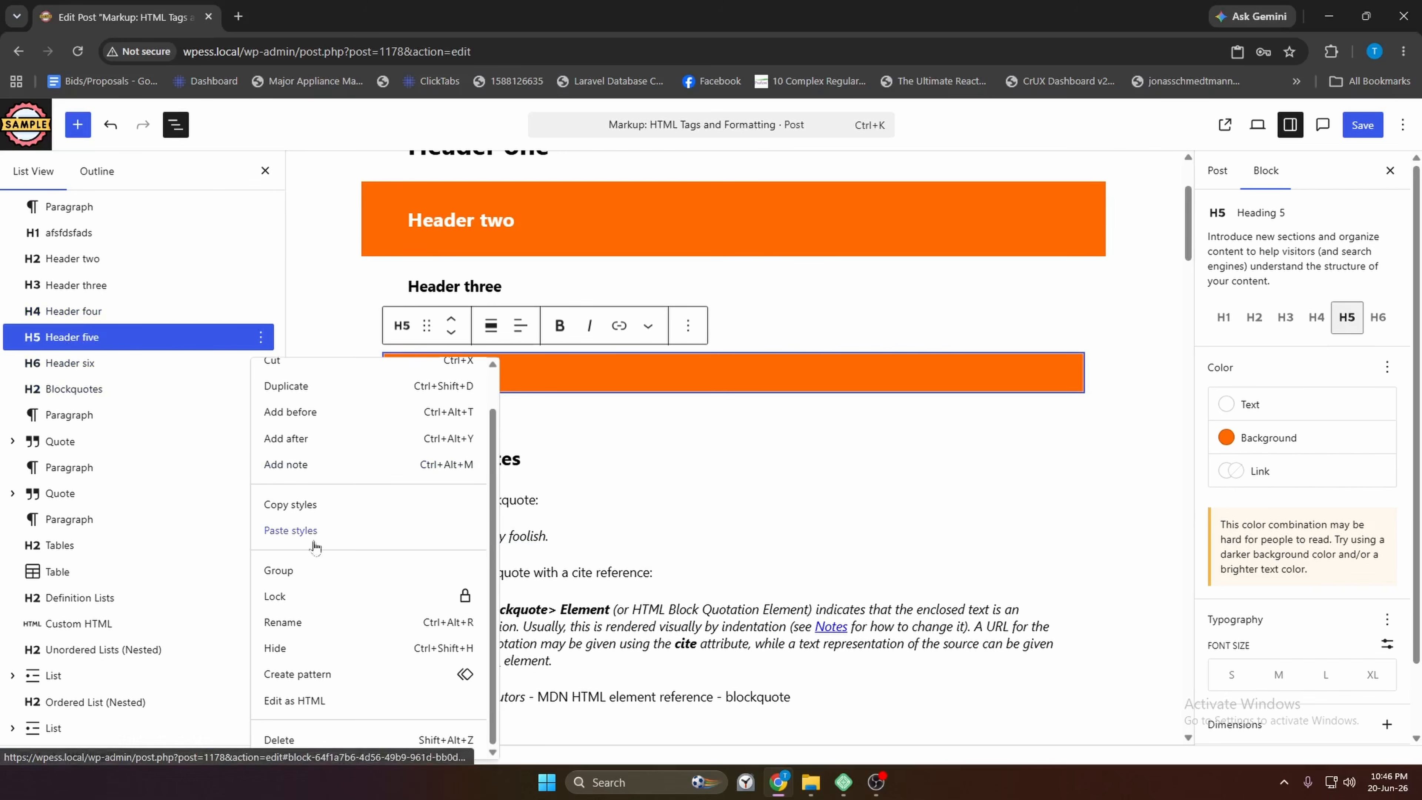
{"action": "left_click", "coordinate": [316, 575]}
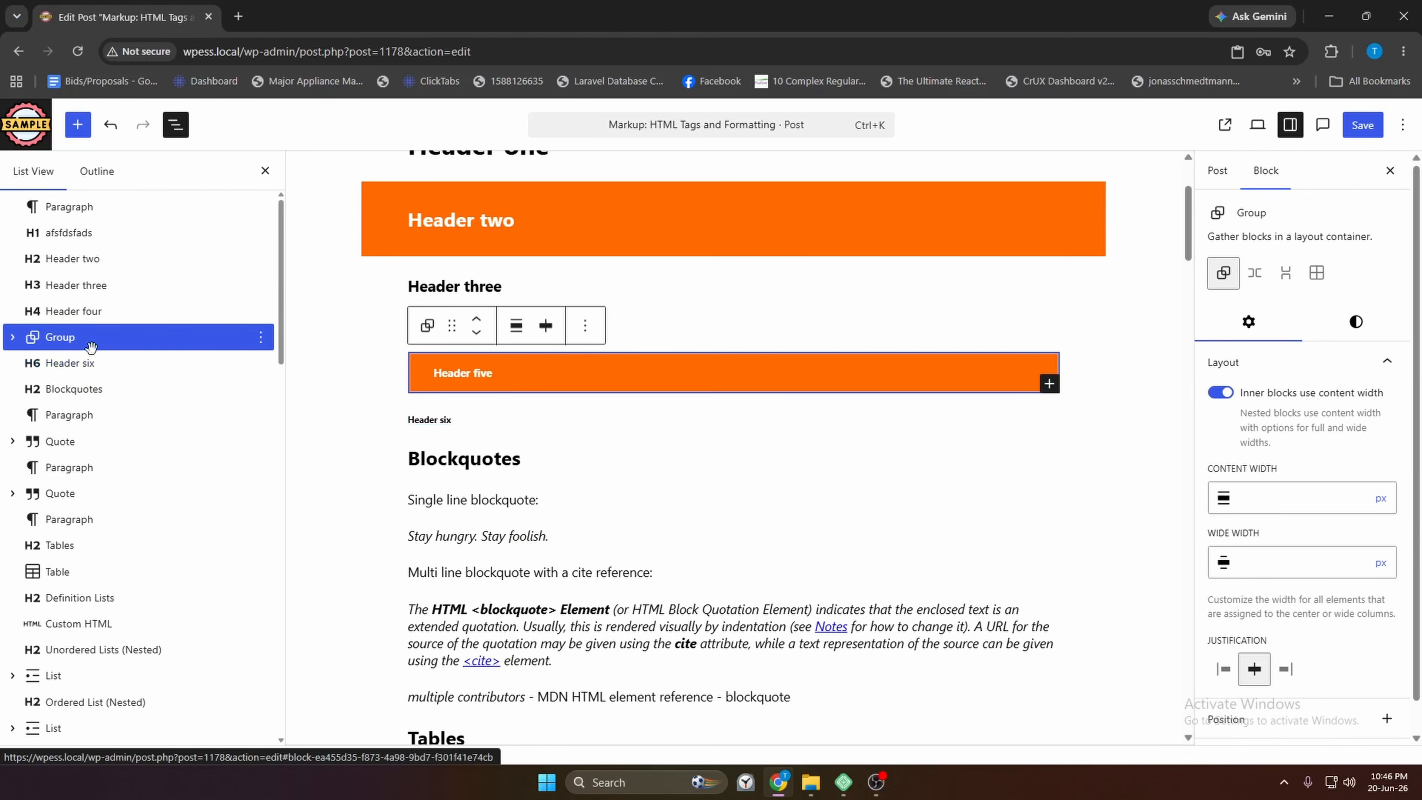
Apply Lock all to the new Group so it cannot be moved or removed
{"action": "left_click", "coordinate": [18, 342]}
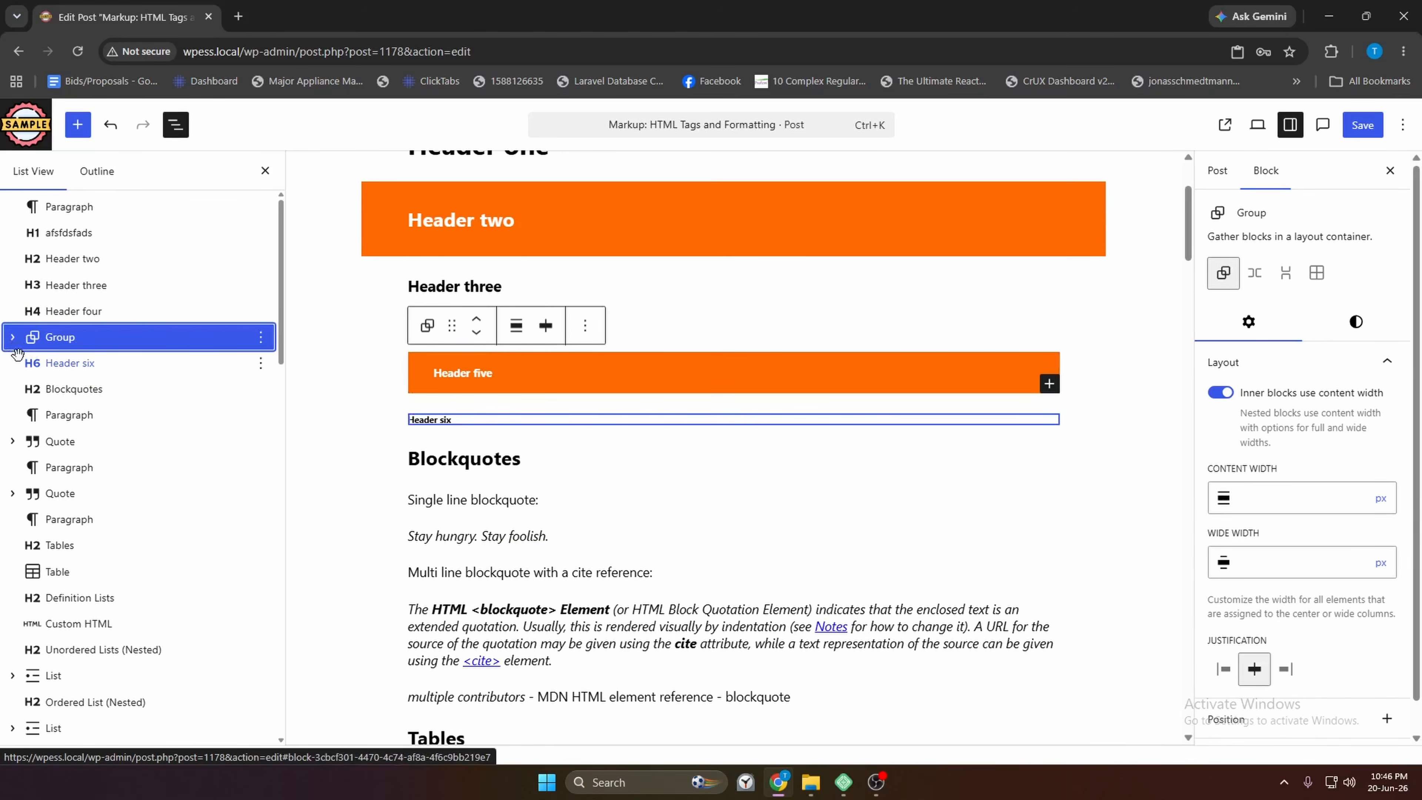
{"action": "mouse_move", "coordinate": [716, 402]}
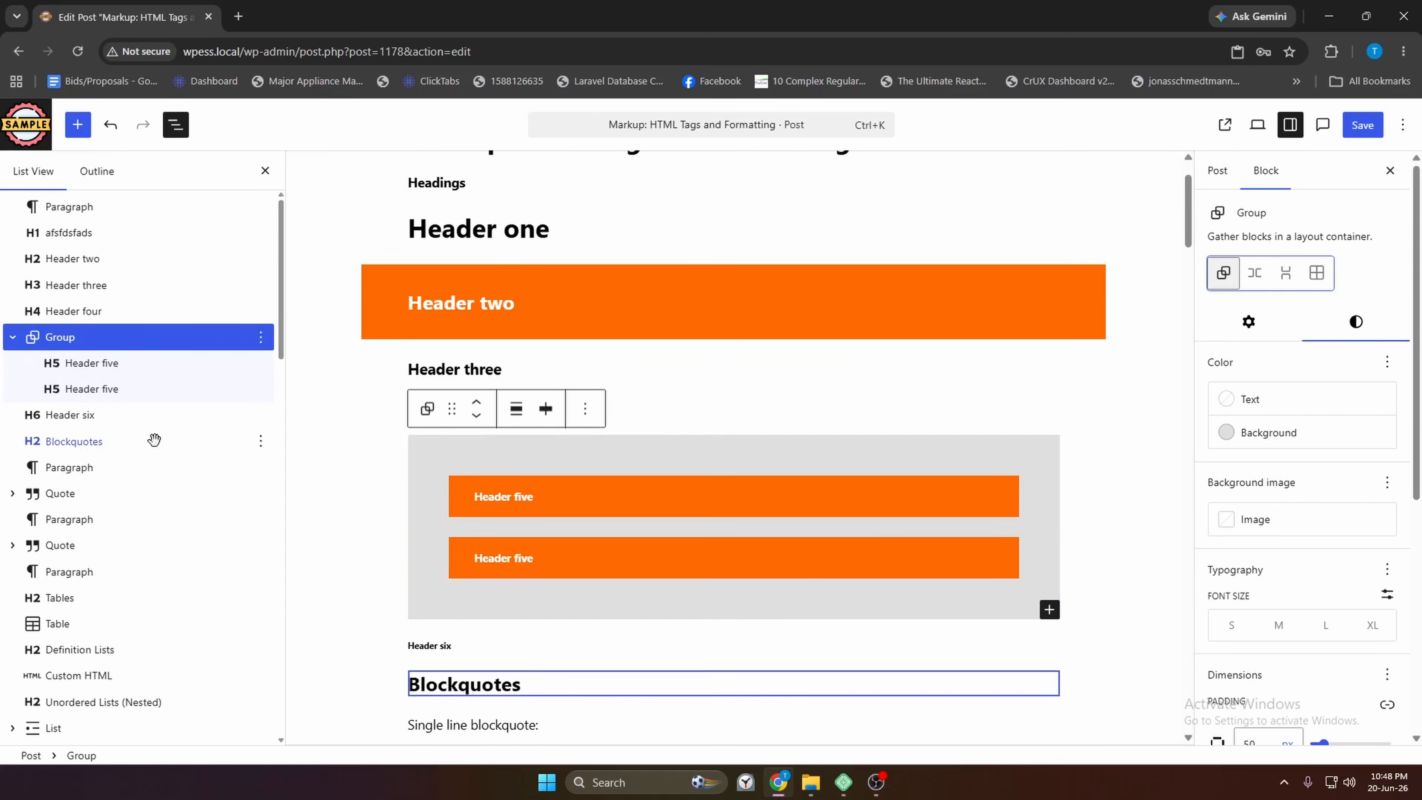
{"action": "left_click", "coordinate": [260, 337]}
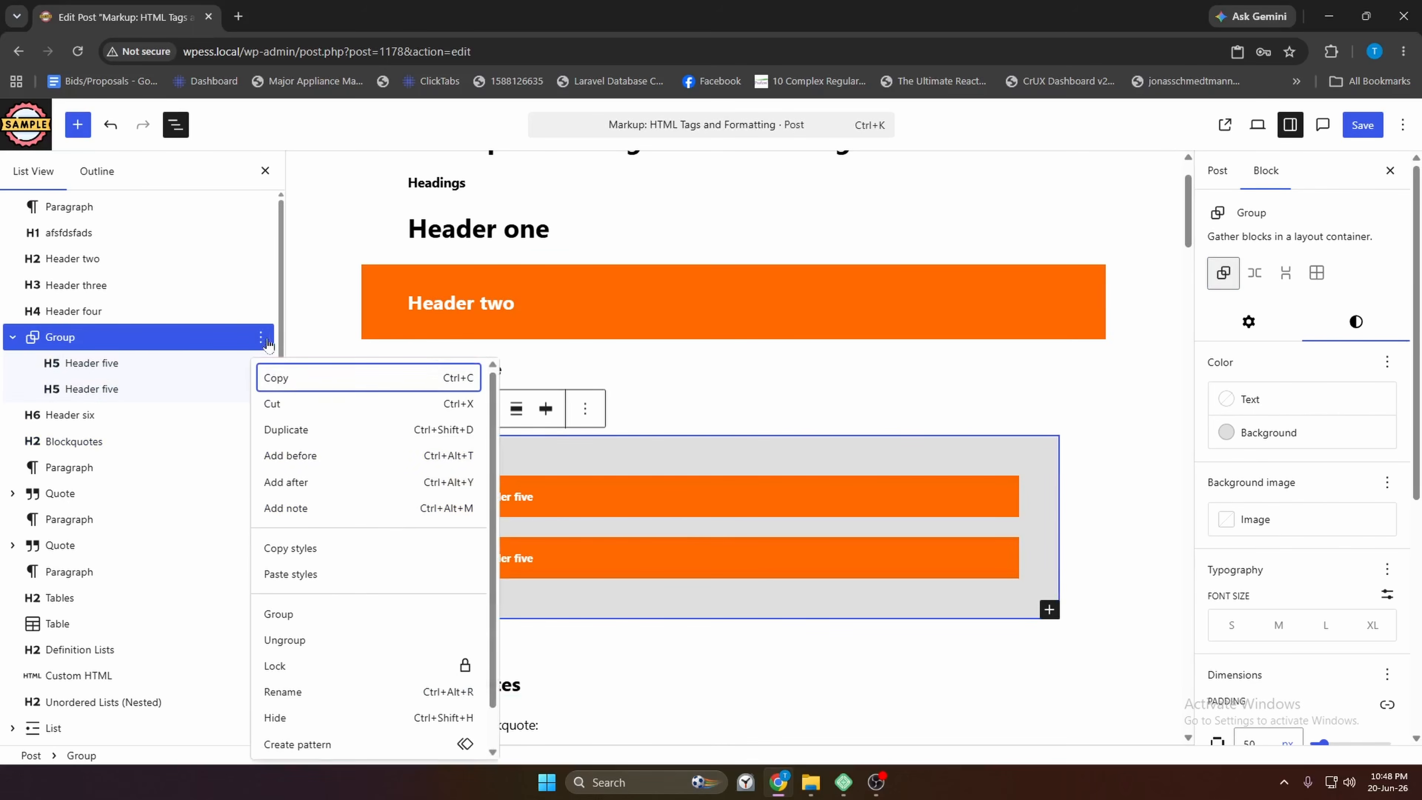
{"action": "scroll", "coordinate": [415, 546], "scroll_direction": "down", "scroll_amount": 1}
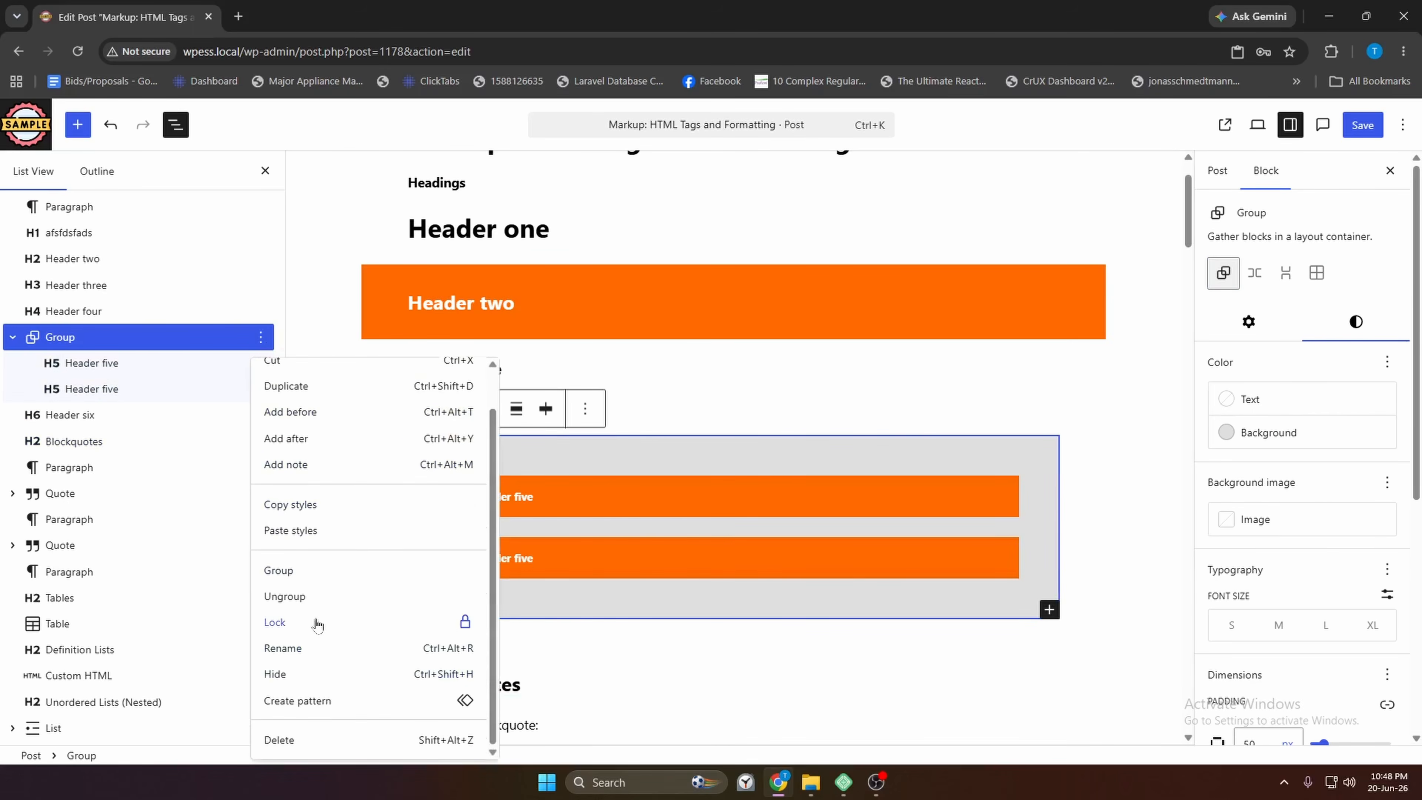
{"action": "left_click", "coordinate": [275, 621]}
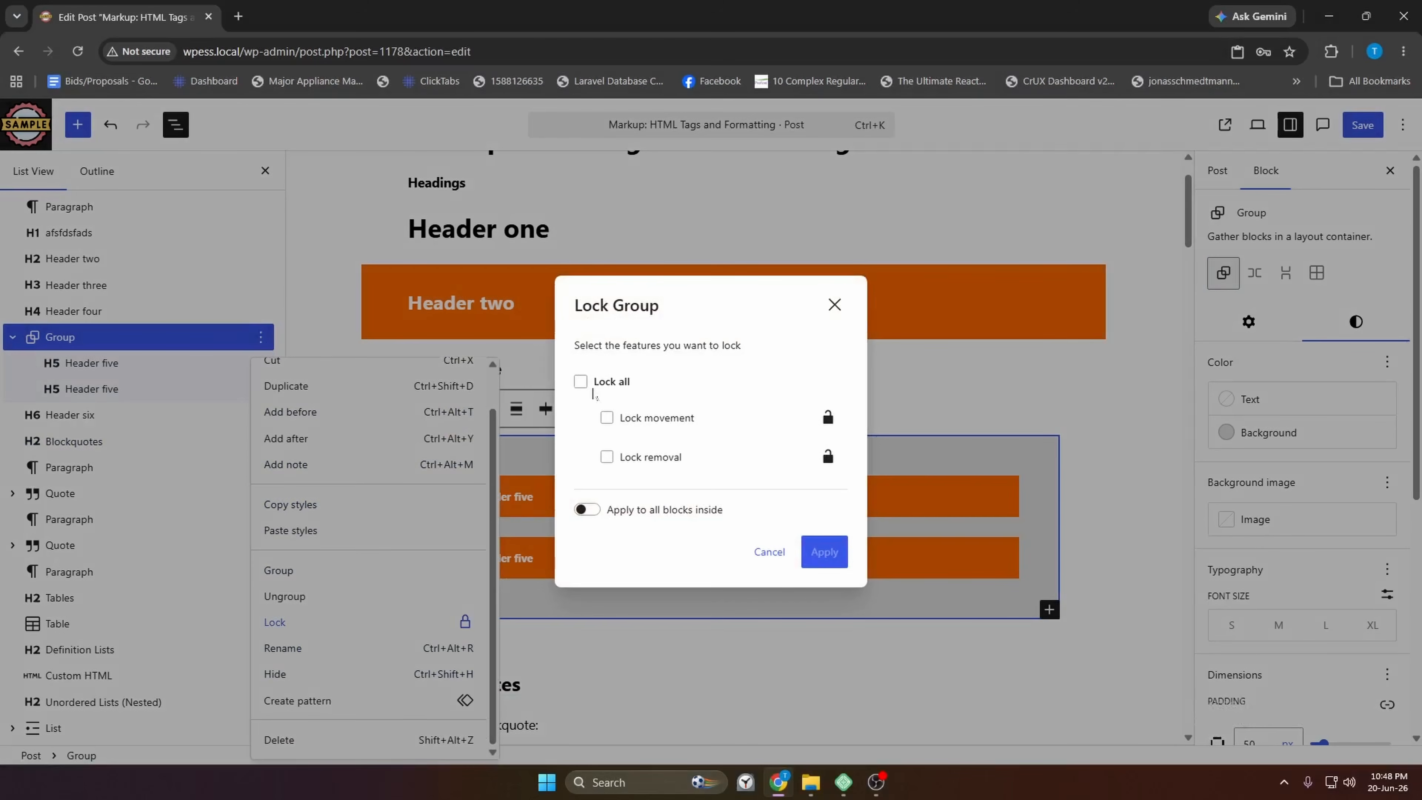
{"action": "left_click", "coordinate": [580, 382]}
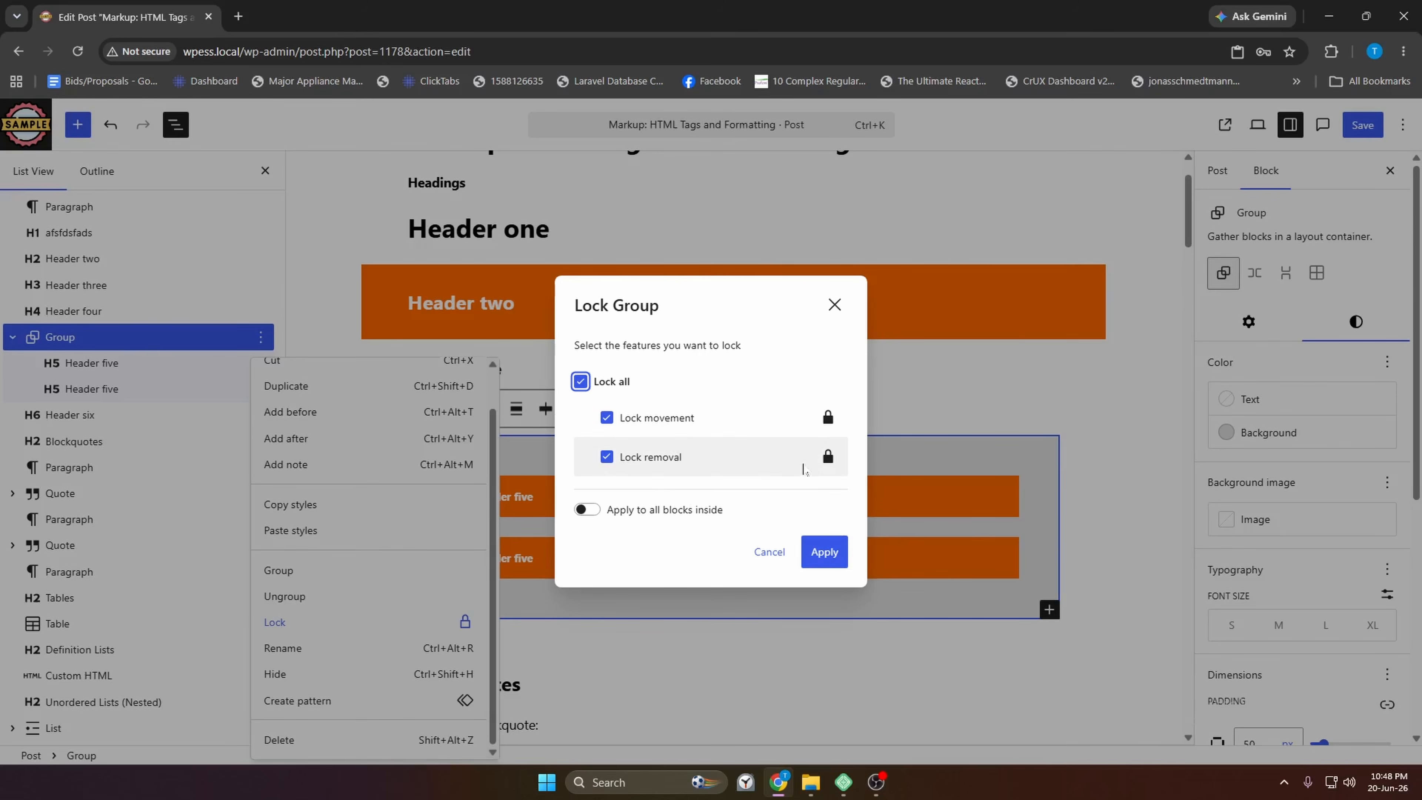
{"action": "left_click", "coordinate": [603, 514]}
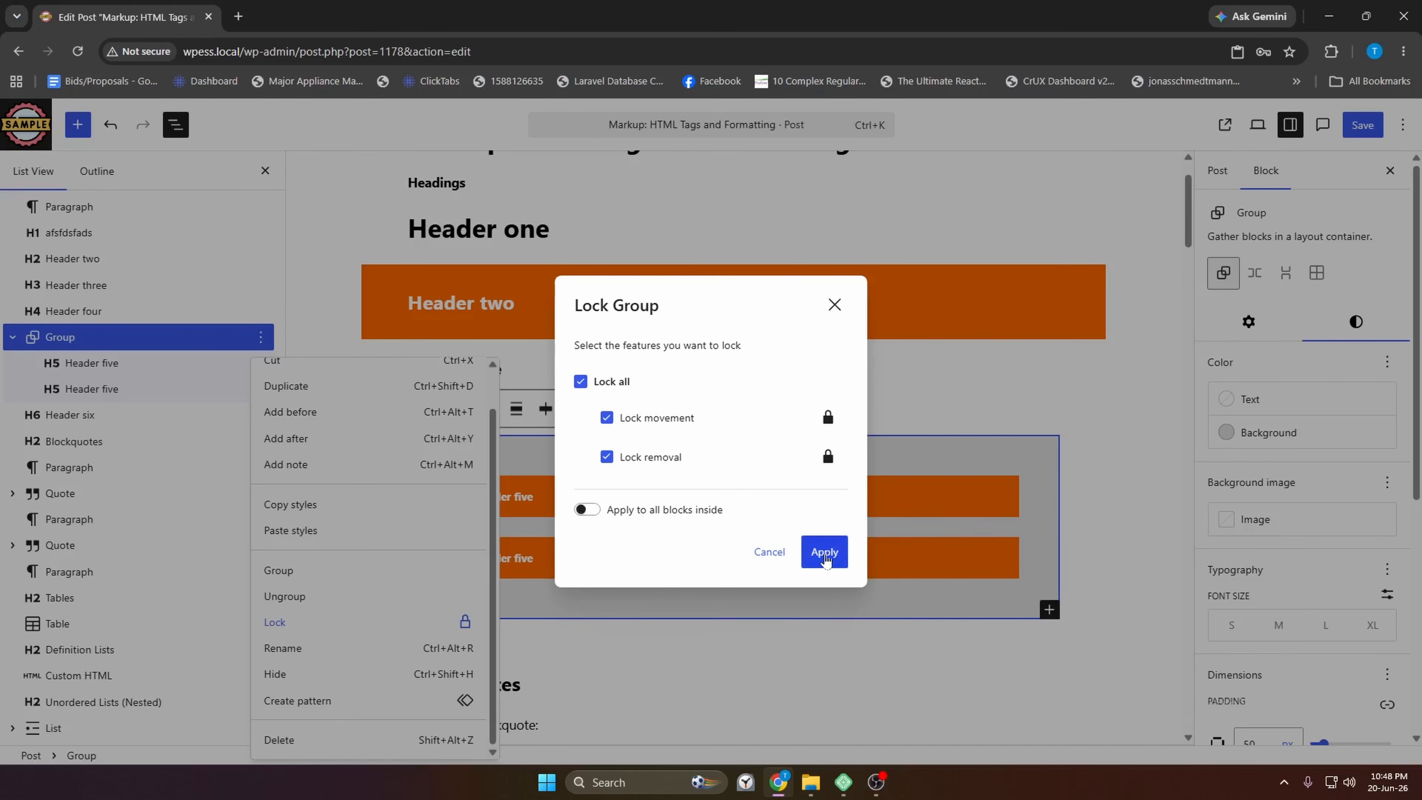
{"action": "left_click", "coordinate": [824, 552]}
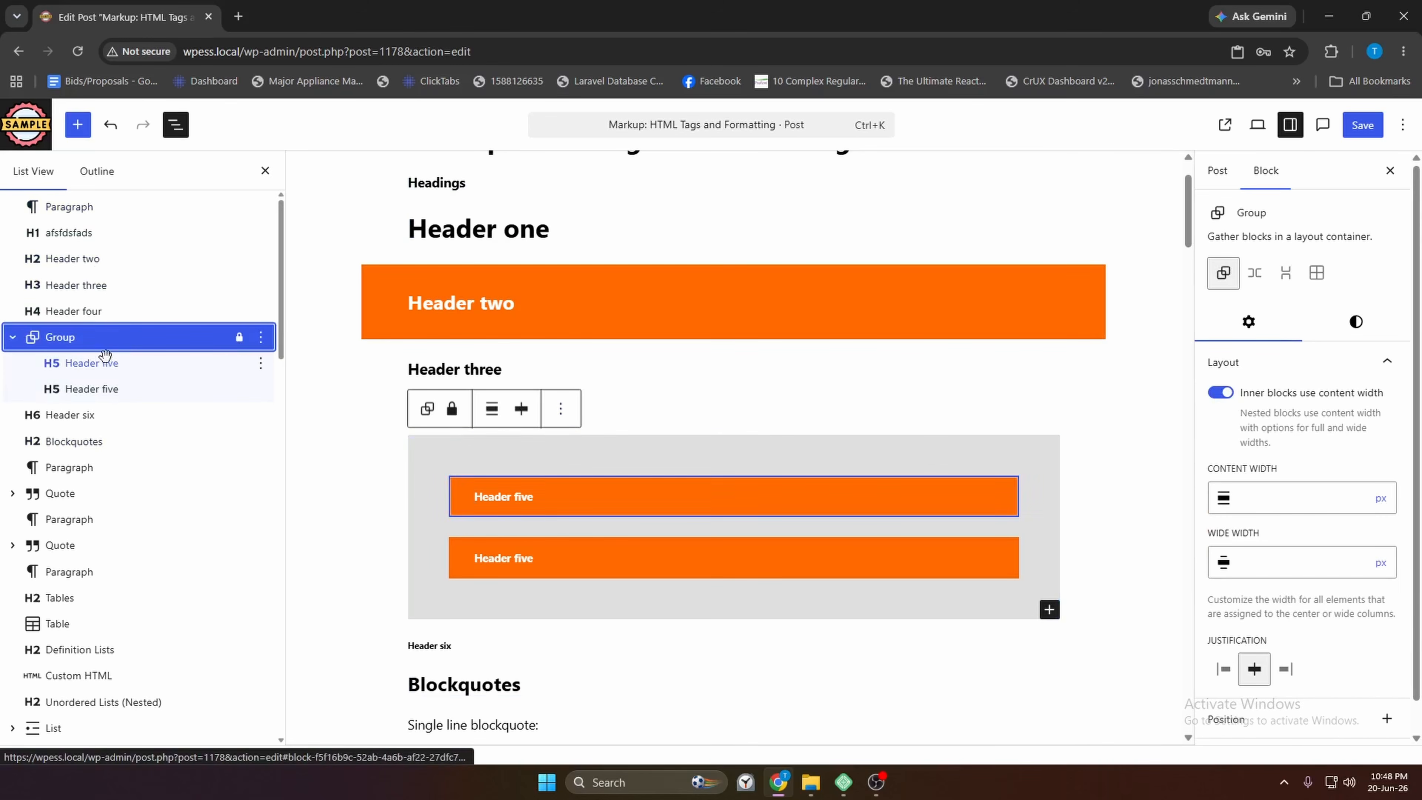
Reselect the whole locked Group after browsing its options menu
{"action": "left_click", "coordinate": [260, 336]}
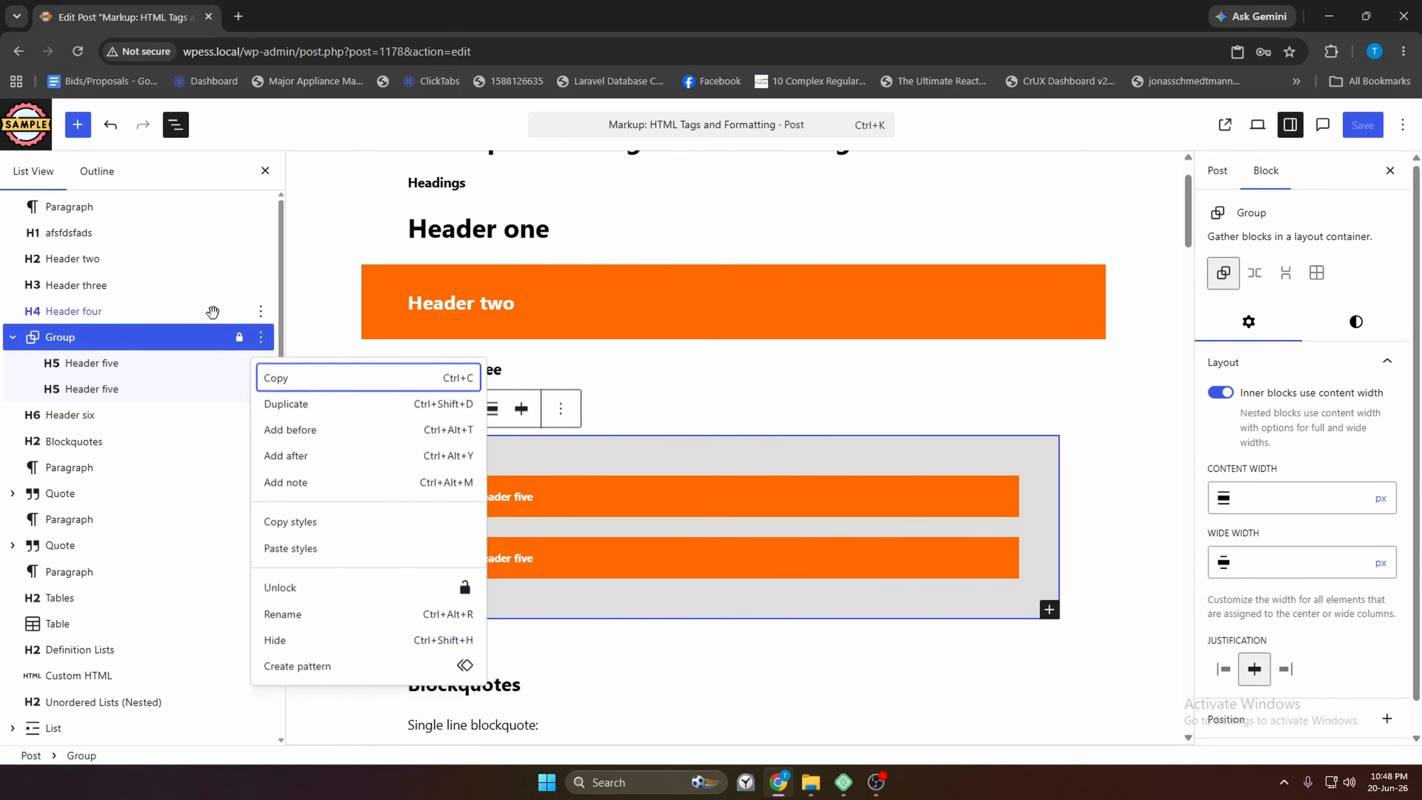
{"action": "left_click", "coordinate": [261, 311]}
{"action": "scroll", "coordinate": [313, 725], "scroll_direction": "down", "scroll_amount": 1}
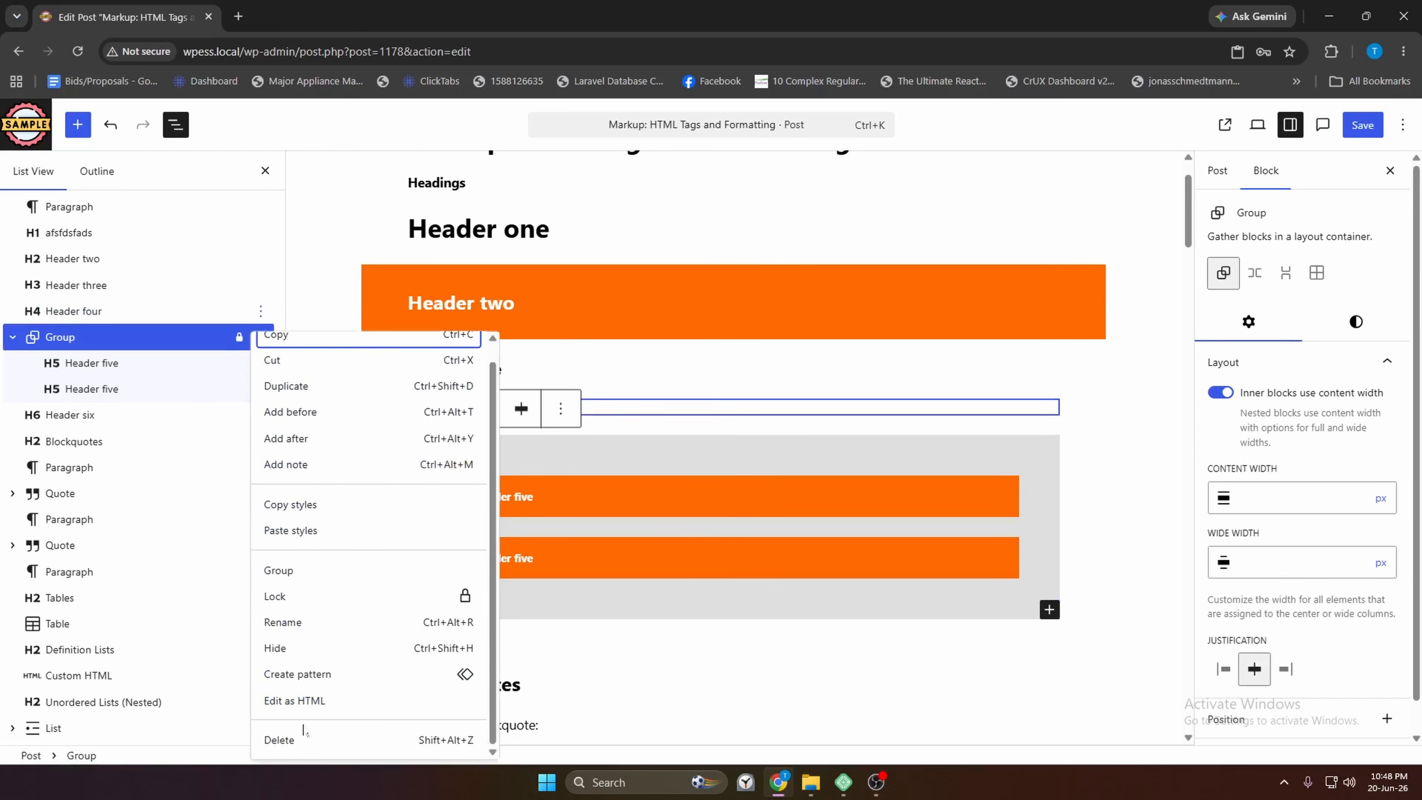
{"action": "left_click", "coordinate": [260, 336]}
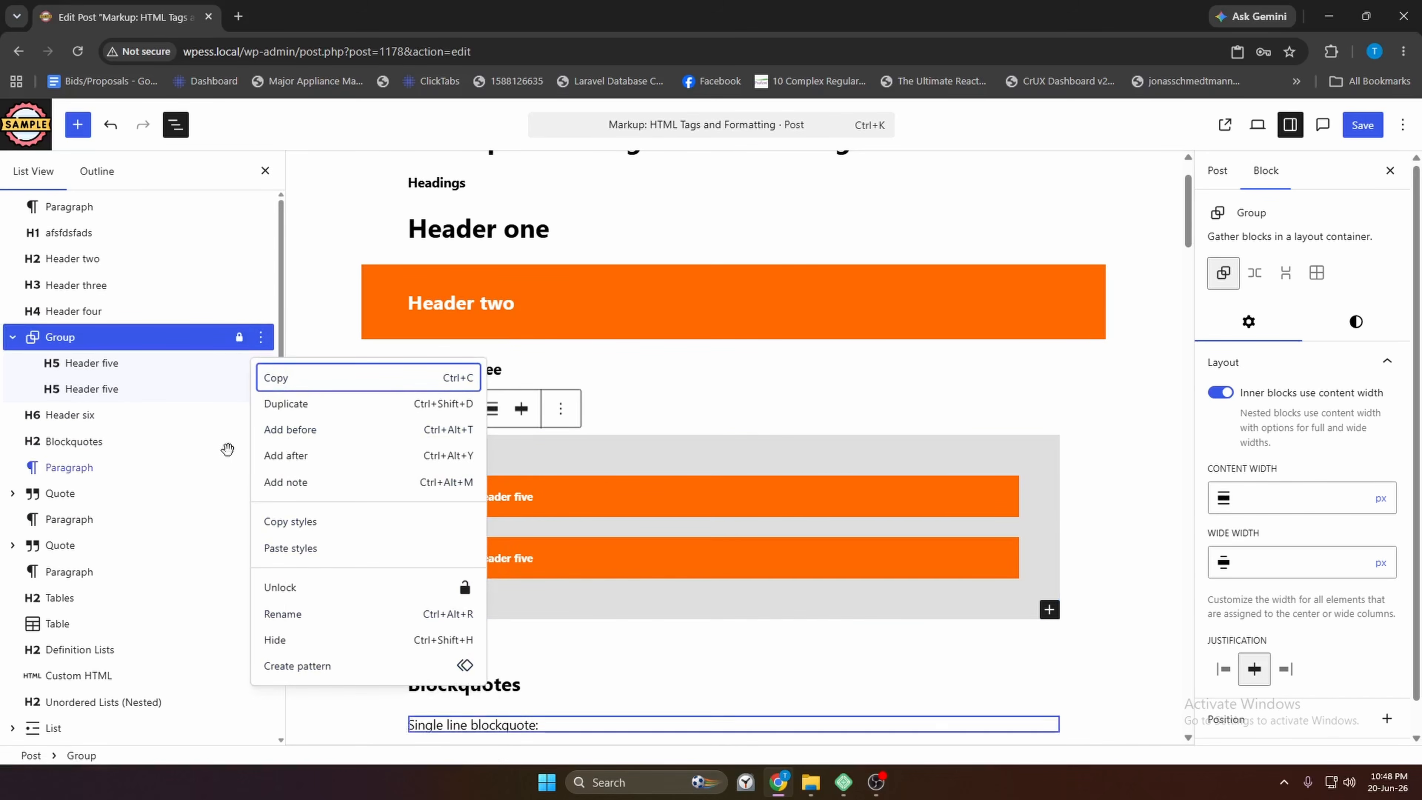
{"action": "left_click", "coordinate": [211, 360]}
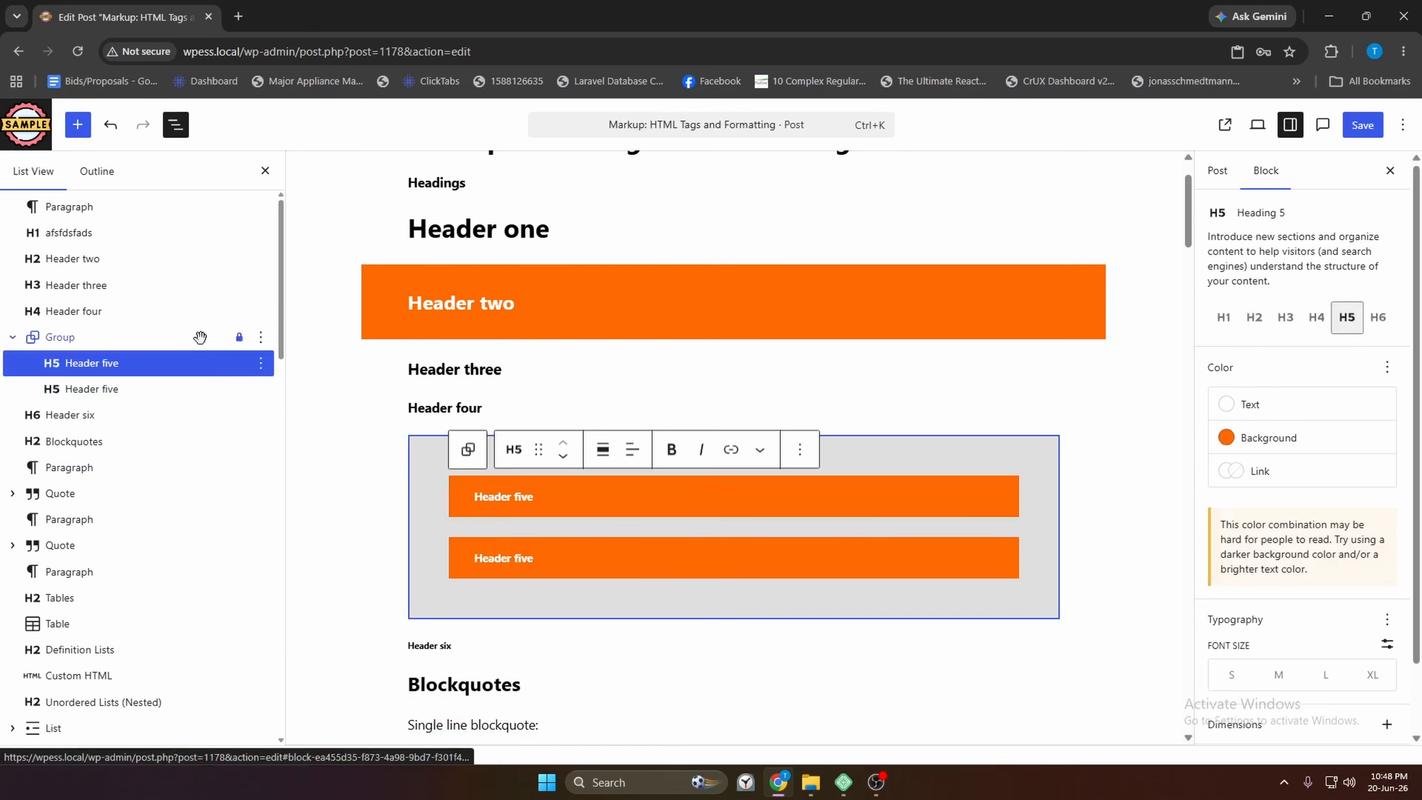
{"action": "left_click", "coordinate": [270, 346]}
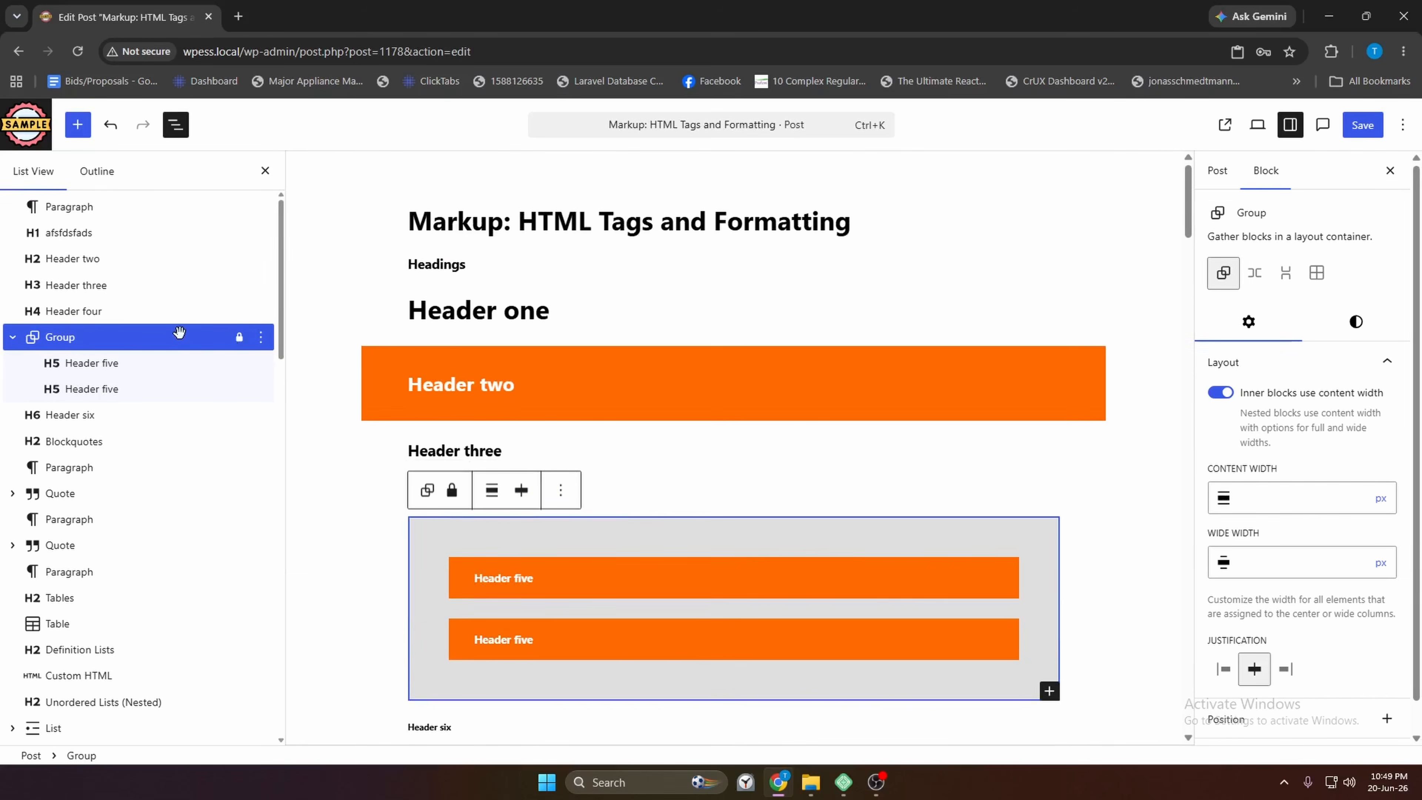
{"action": "scroll", "coordinate": [249, 314], "scroll_direction": "down", "scroll_amount": 2}
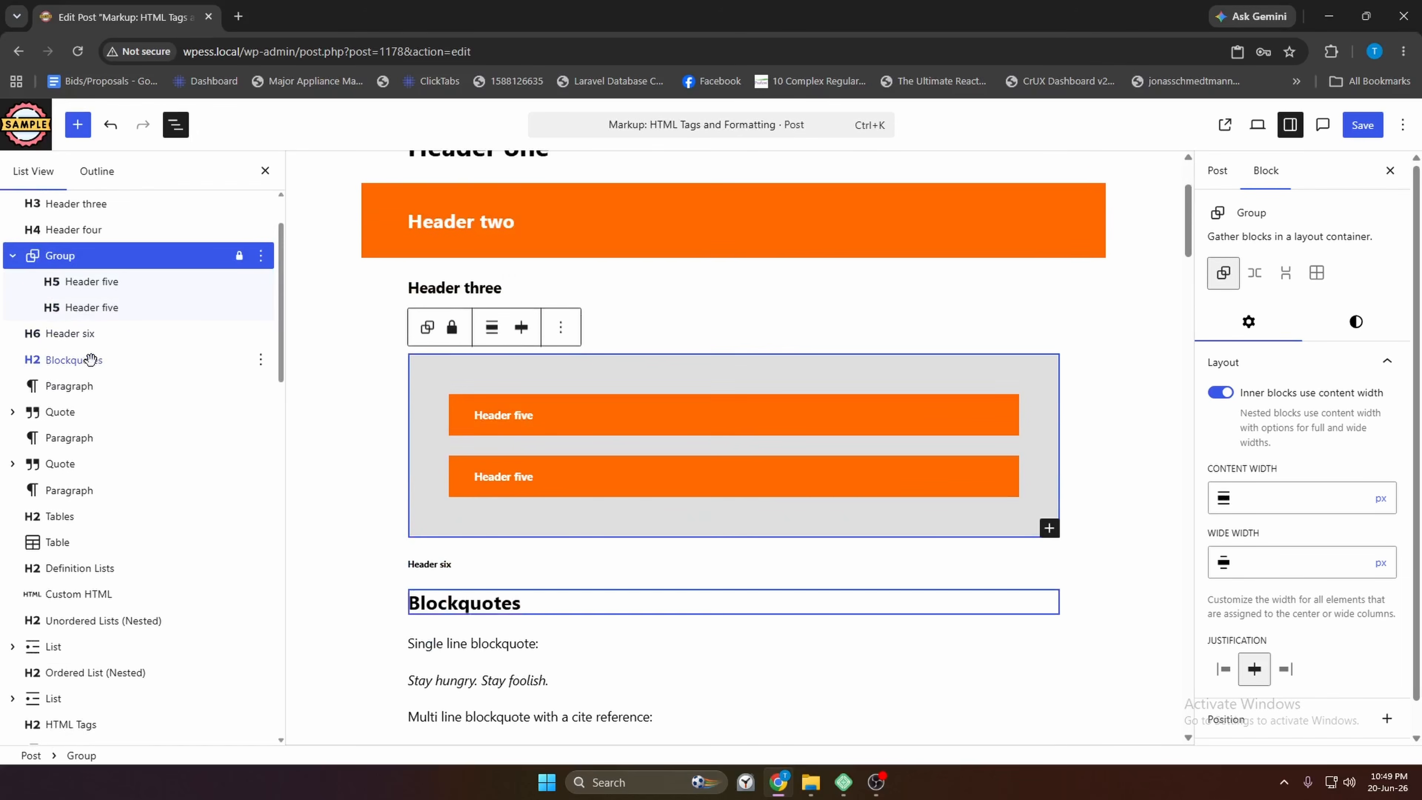
{"action": "scroll", "coordinate": [91, 359], "scroll_direction": "up", "scroll_amount": 2}
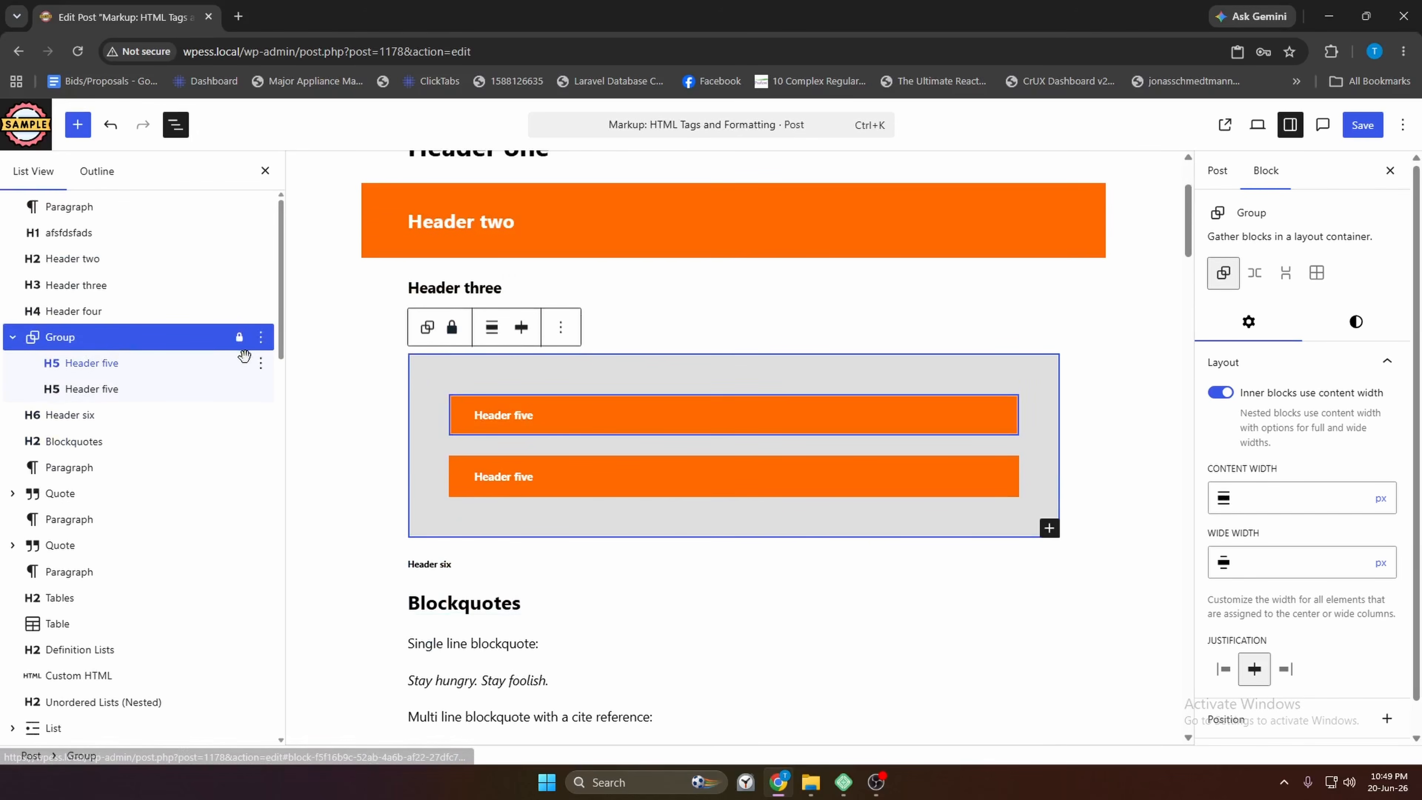
Tick Lock all and apply the locks to every block inside the Group
{"action": "left_click", "coordinate": [452, 327]}
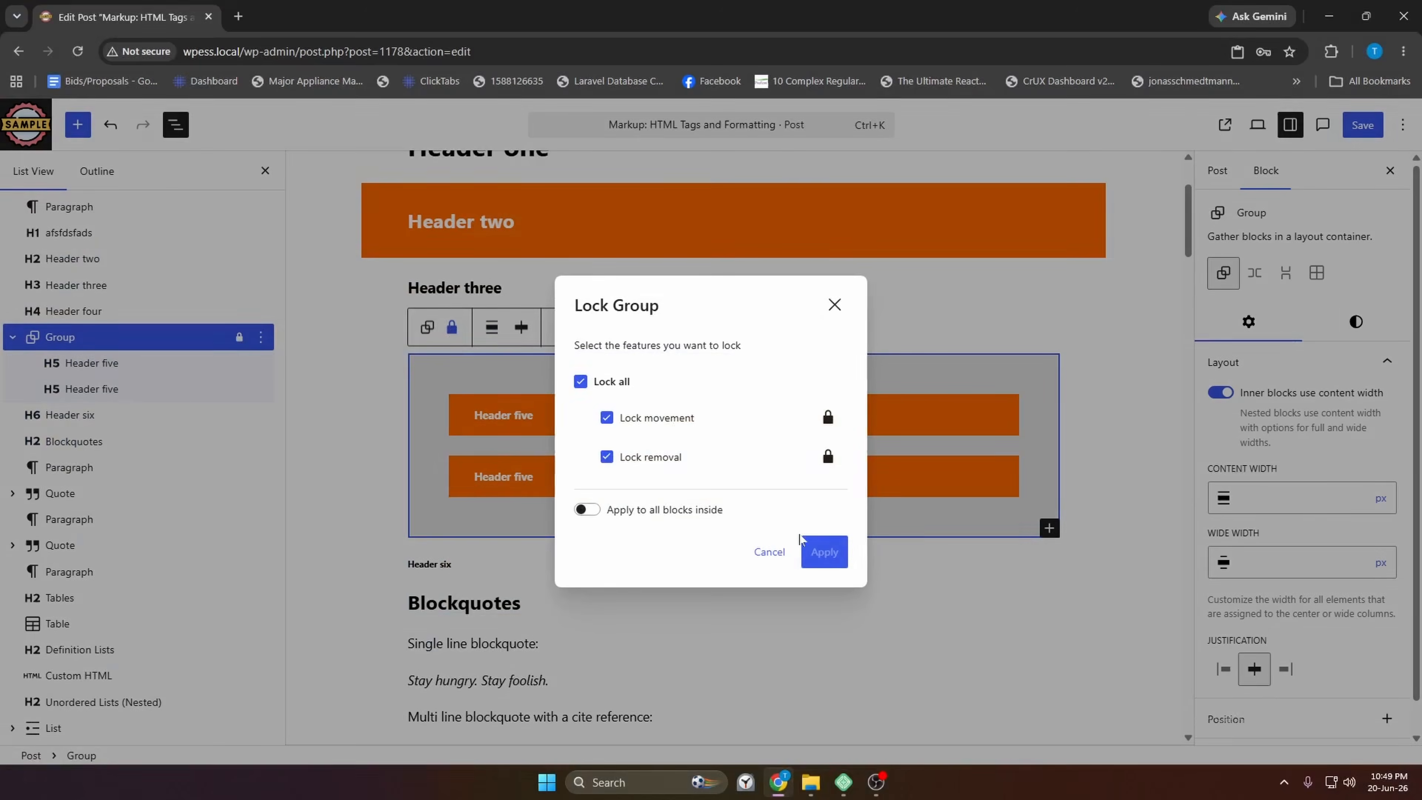
{"action": "left_click", "coordinate": [823, 551]}
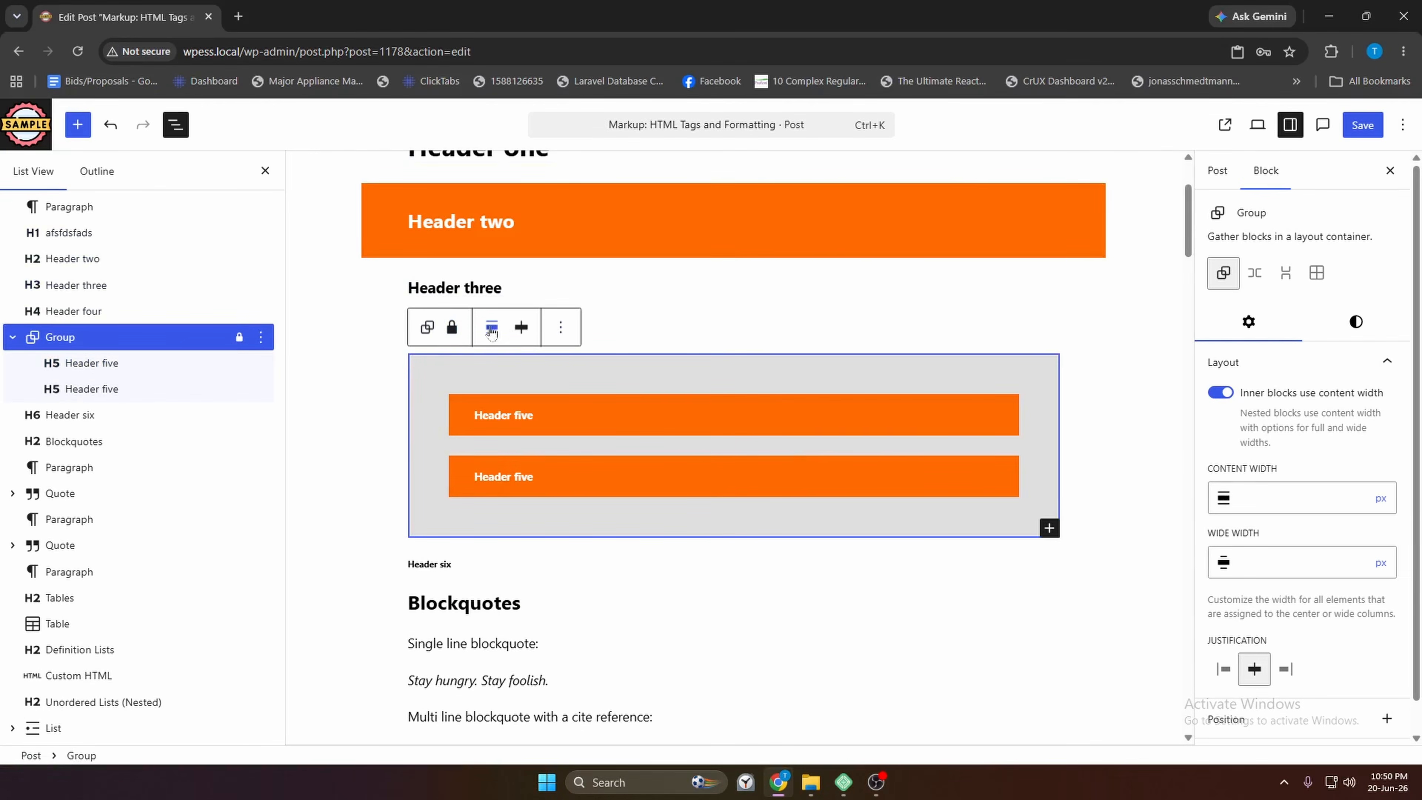
{"action": "left_click", "coordinate": [451, 327]}
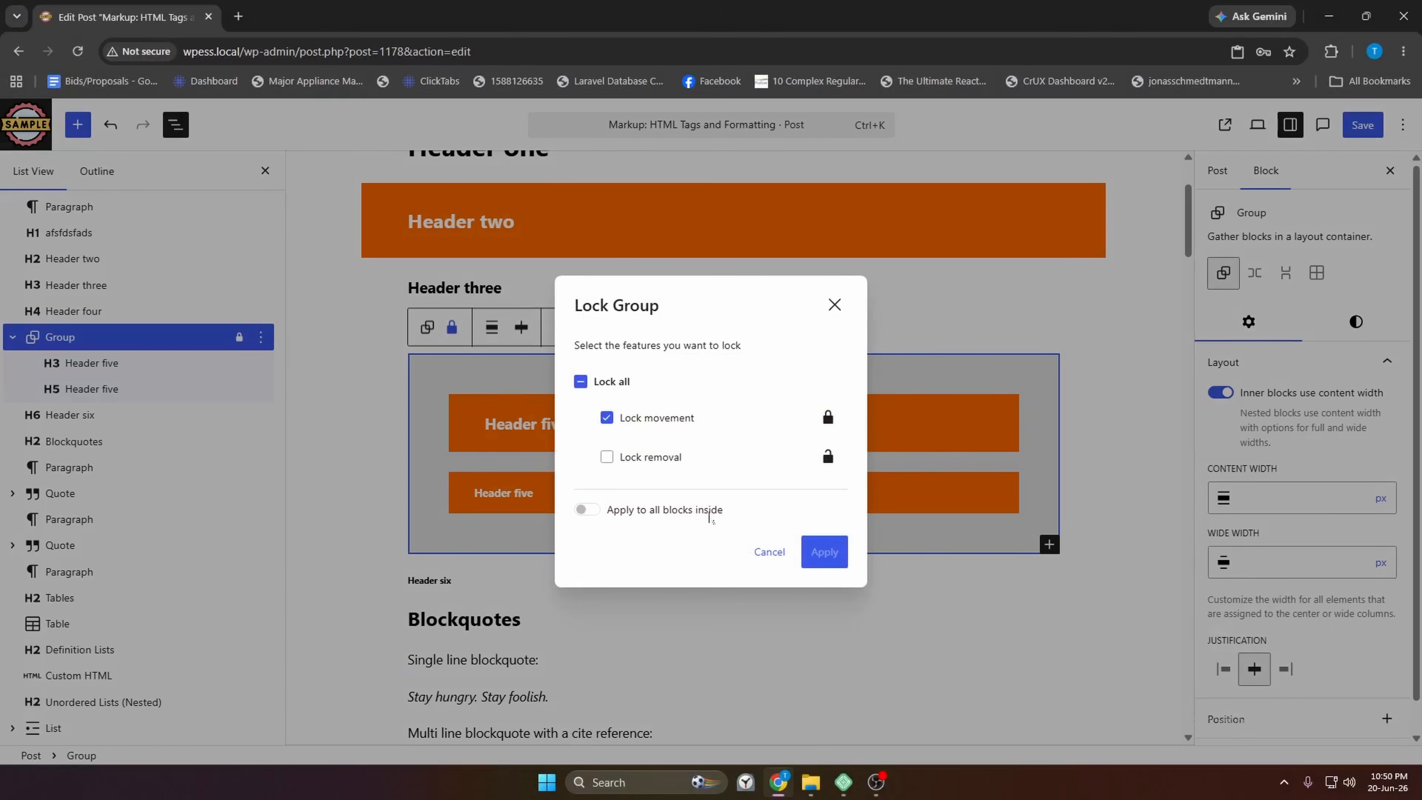
{"action": "left_click_drag", "start_coordinate": [723, 511], "coordinate": [693, 515]}
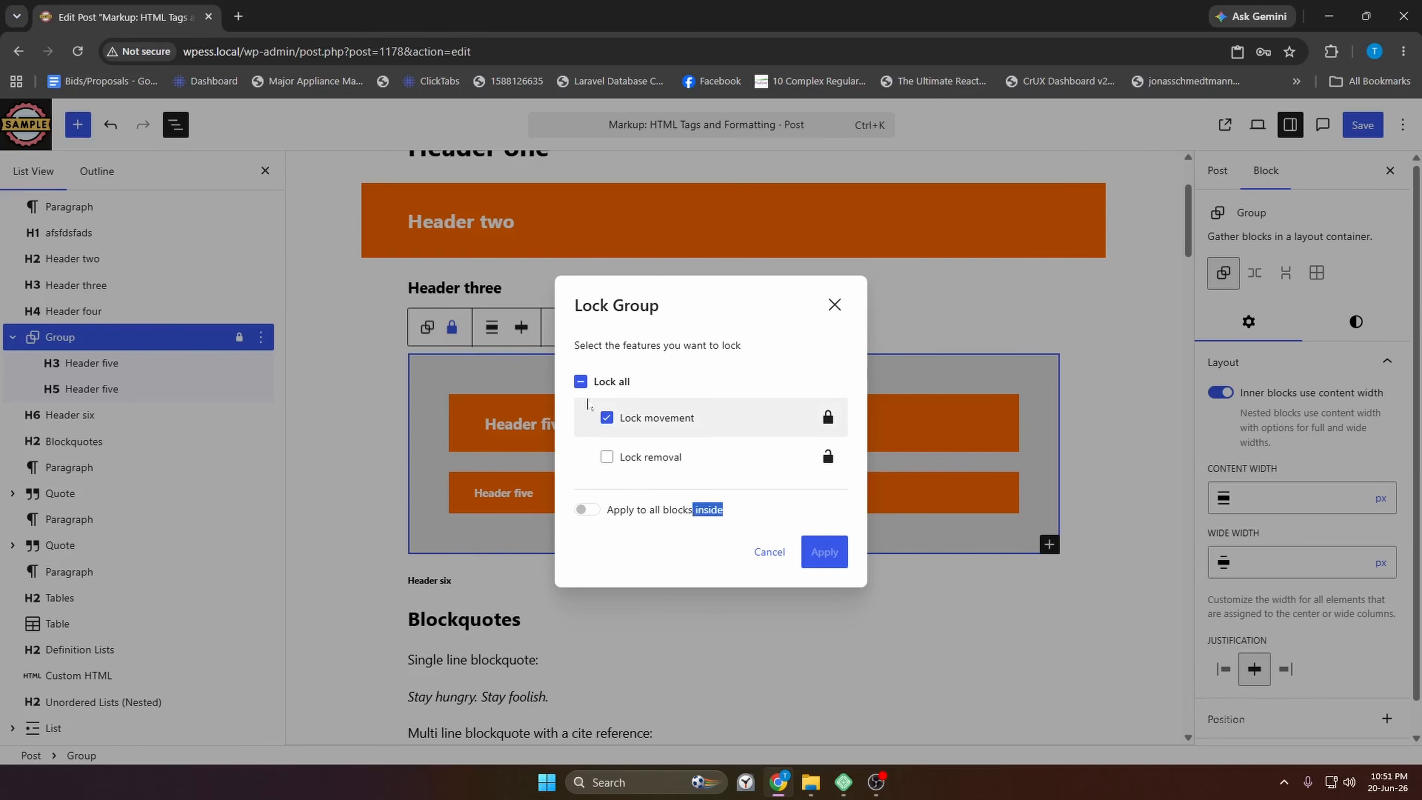
{"action": "left_click", "coordinate": [585, 387]}
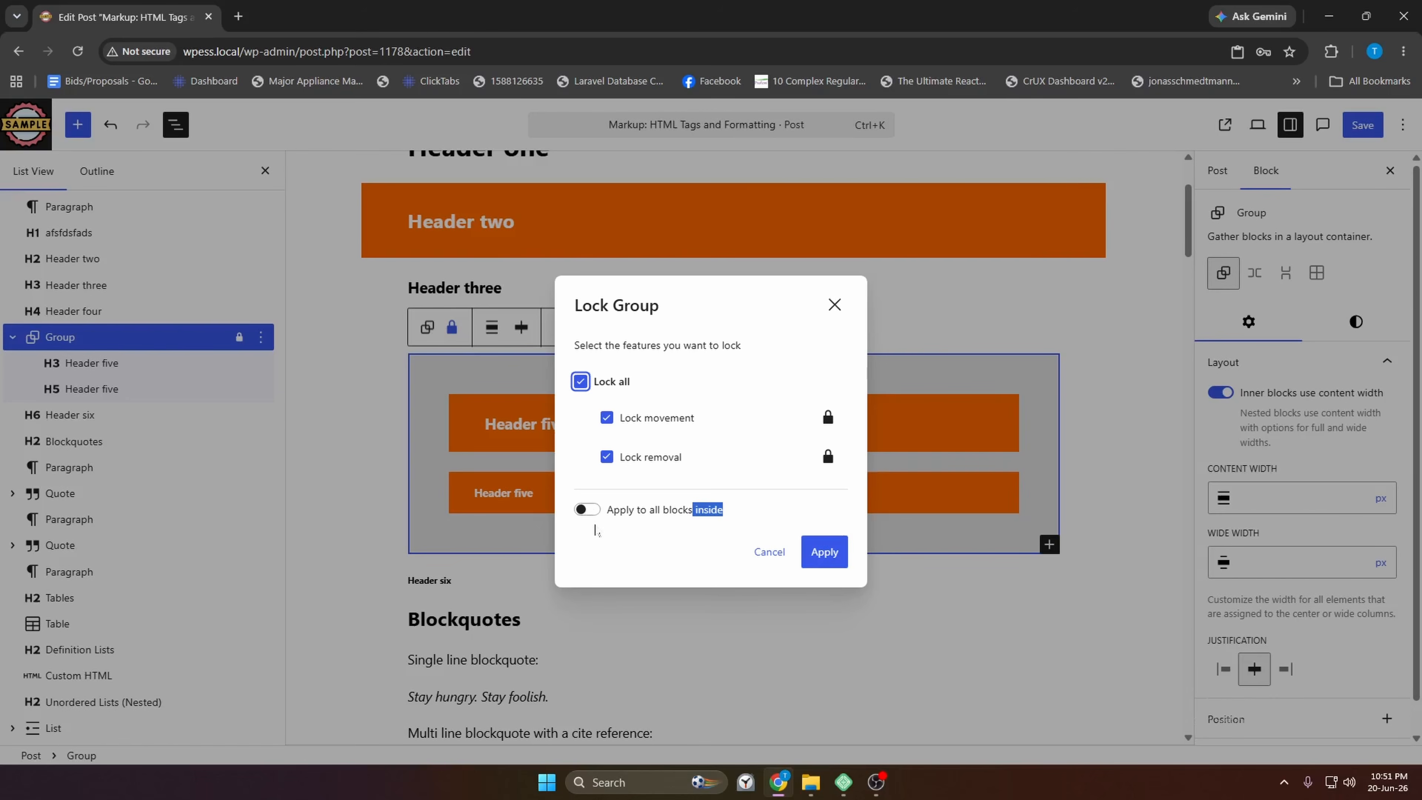
{"action": "left_click", "coordinate": [596, 531]}
{"action": "left_click", "coordinate": [608, 457]}
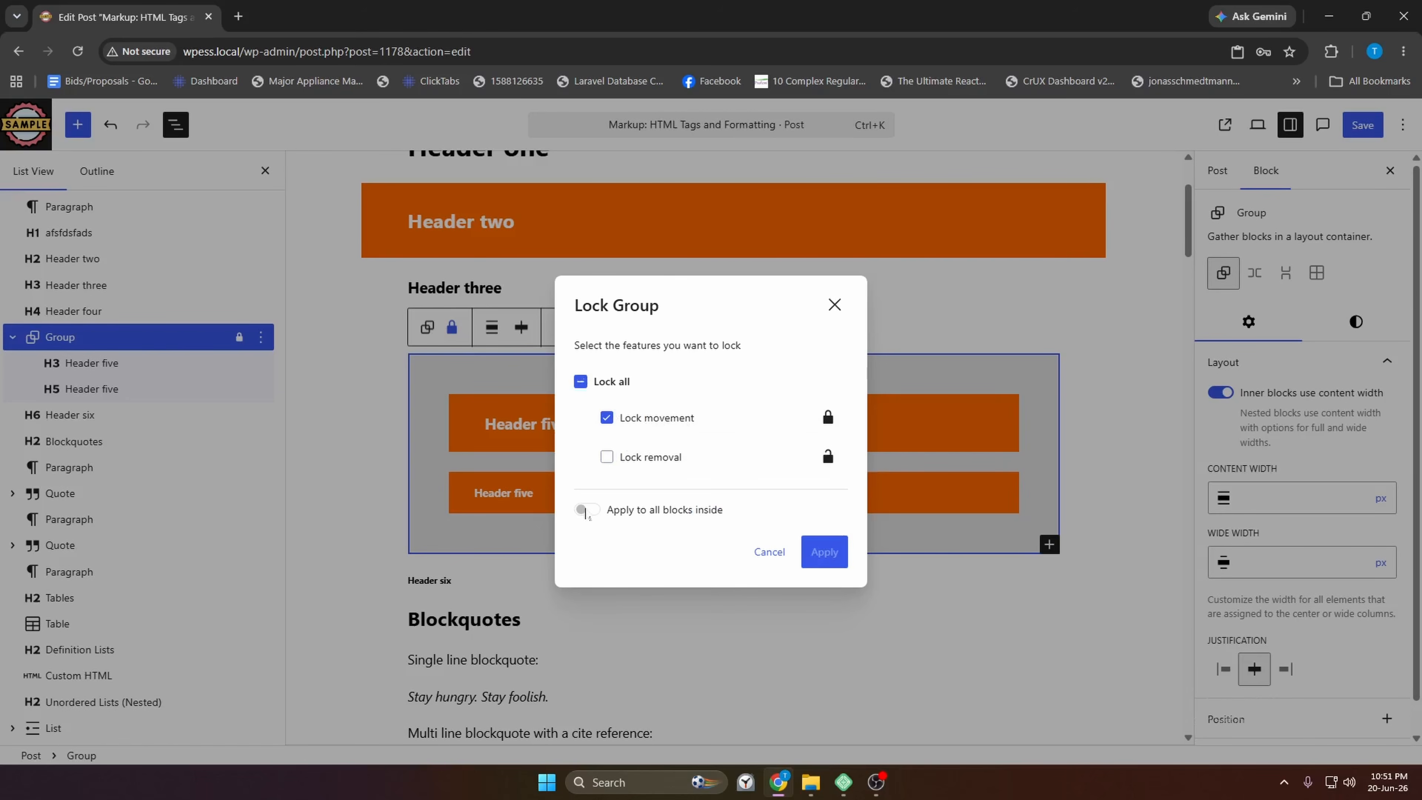
{"action": "left_click", "coordinate": [607, 456]}
{"action": "left_click", "coordinate": [586, 509]}
{"action": "left_click", "coordinate": [822, 552]}
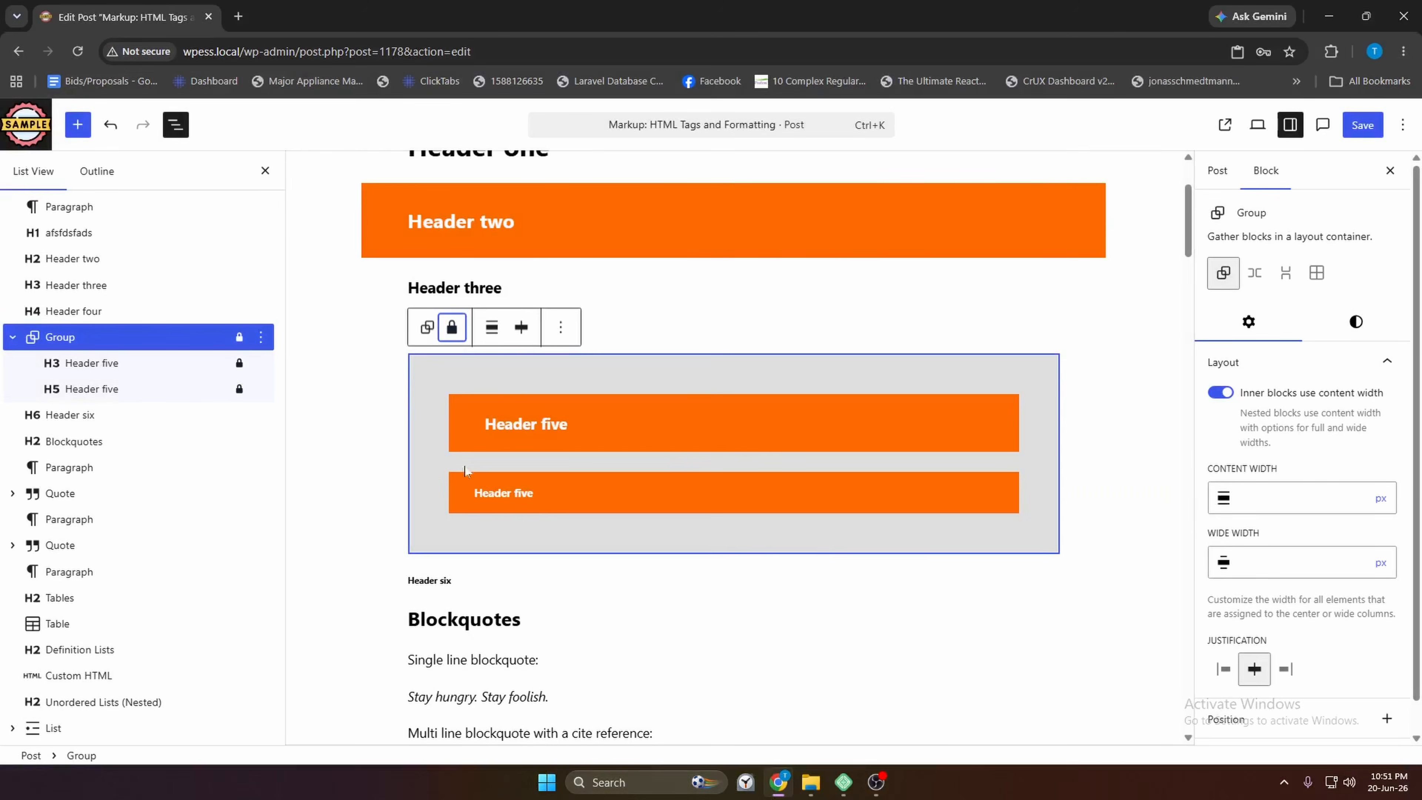
{"action": "left_click", "coordinate": [168, 389]}
Rename the Group block to 'Hero Section' via its options menu, then reselect it
{"action": "left_click", "coordinate": [240, 366]}
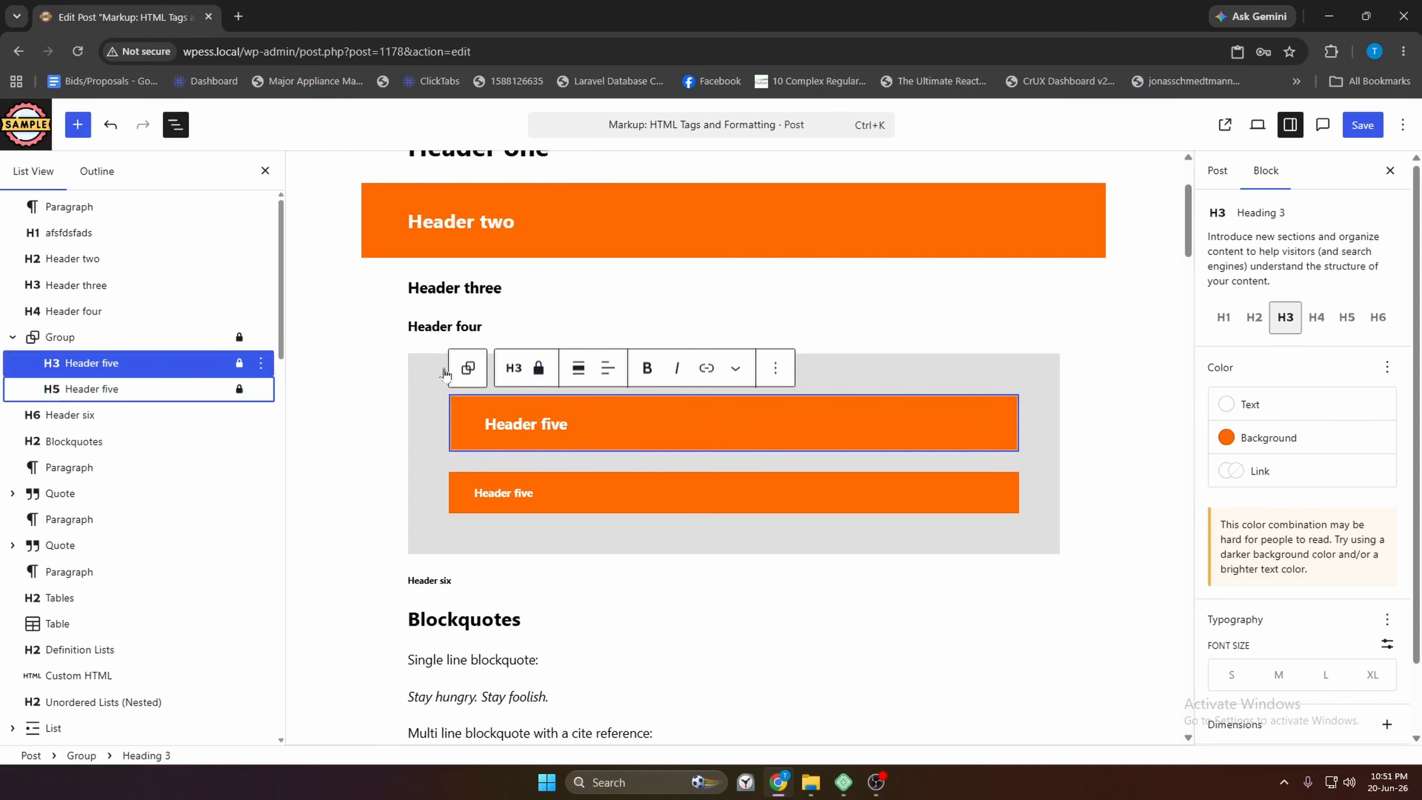
{"action": "left_click", "coordinate": [261, 363]}
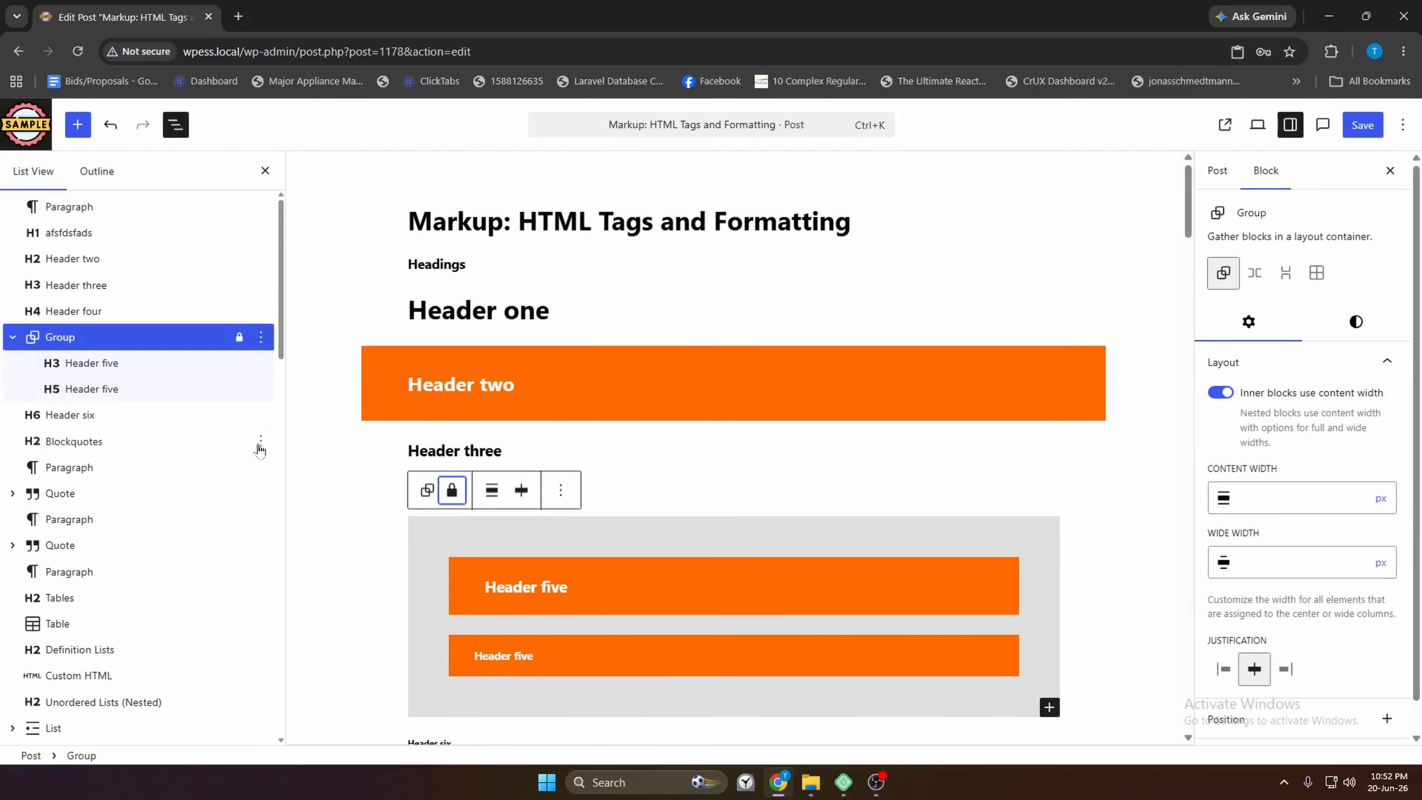
{"action": "left_click", "coordinate": [262, 416]}
{"action": "scroll", "coordinate": [355, 577], "scroll_direction": "down", "scroll_amount": 2}
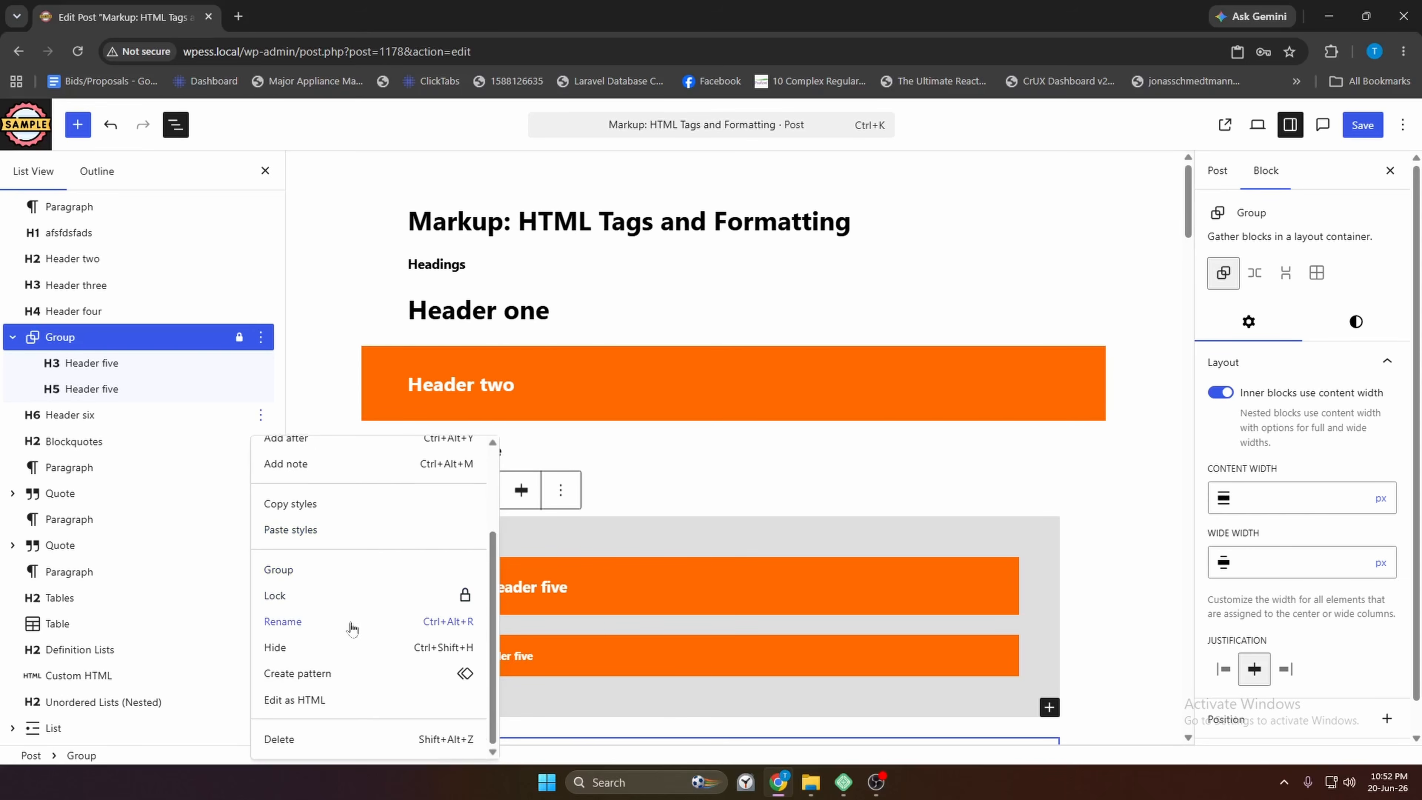
{"action": "left_click", "coordinate": [260, 336]}
{"action": "left_click", "coordinate": [305, 616]}
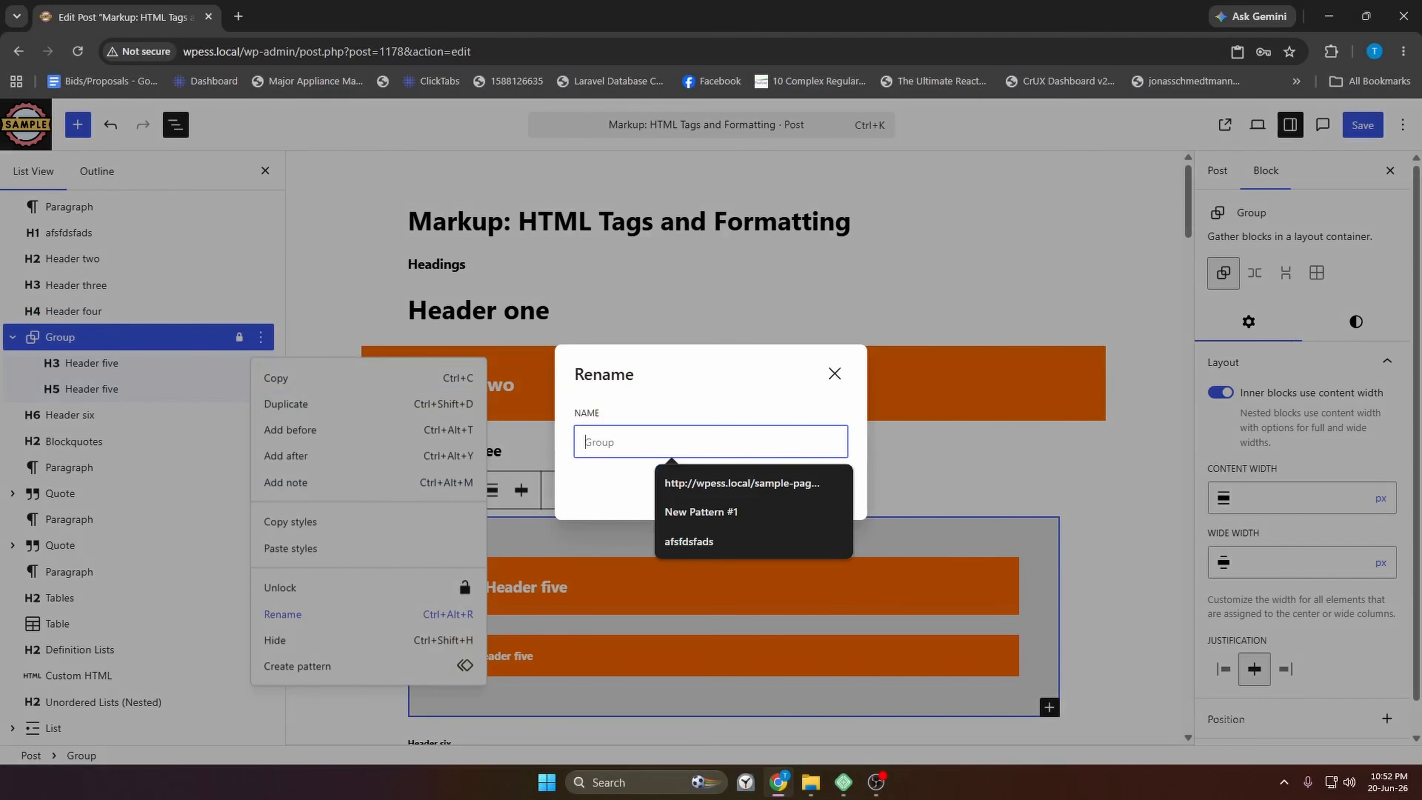
{"action": "type", "text": "Hero Section"}
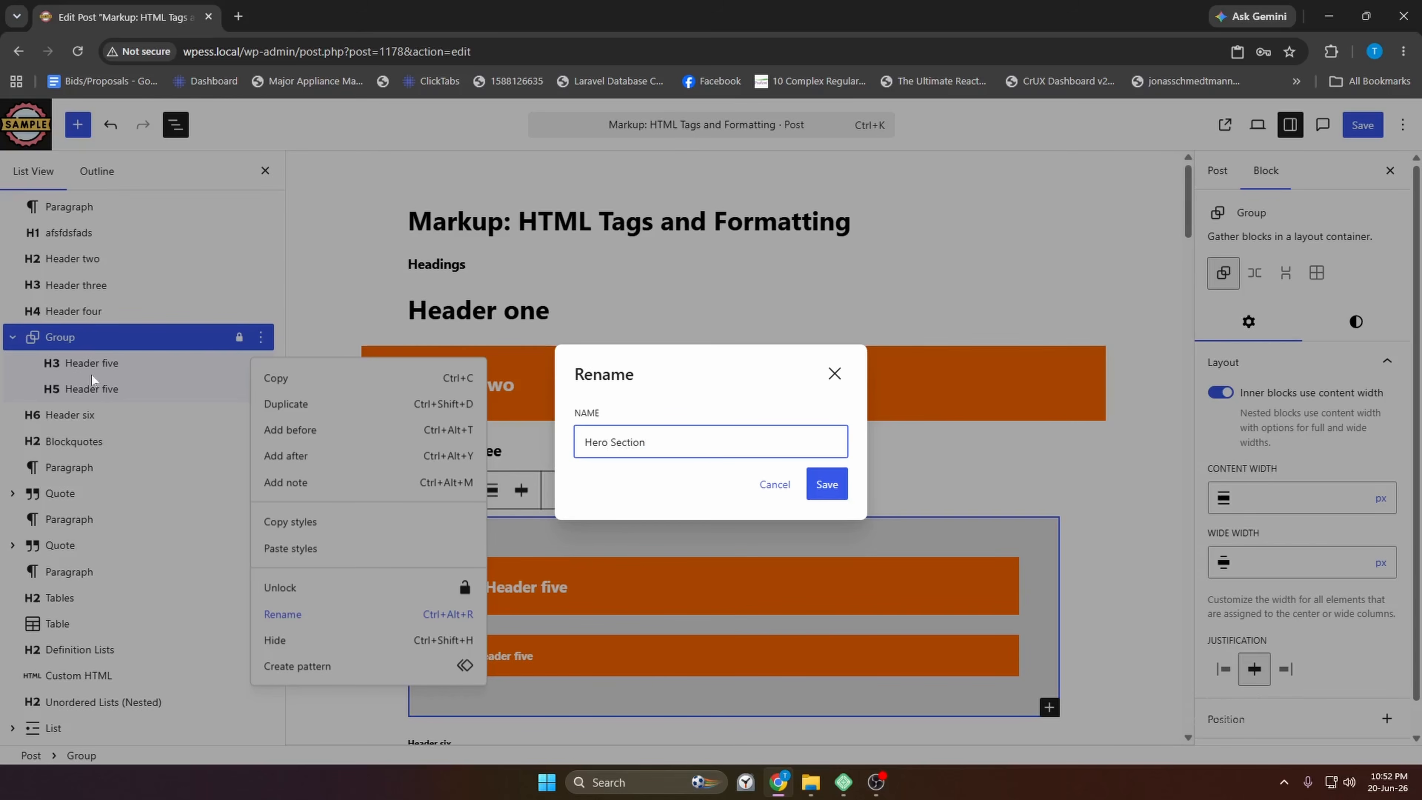
{"action": "left_click", "coordinate": [825, 484]}
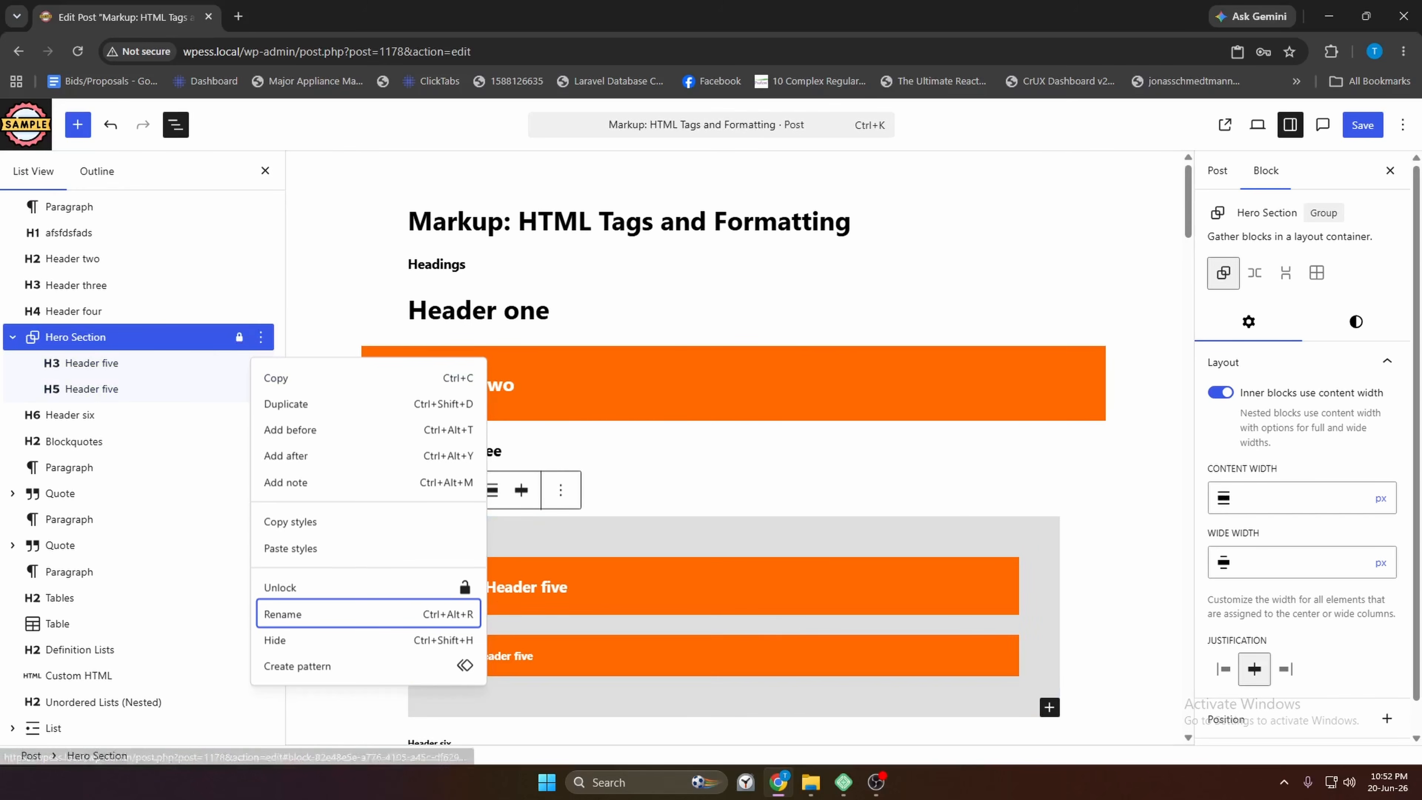
{"action": "left_click", "coordinate": [560, 385]}
{"action": "left_click", "coordinate": [76, 336]}
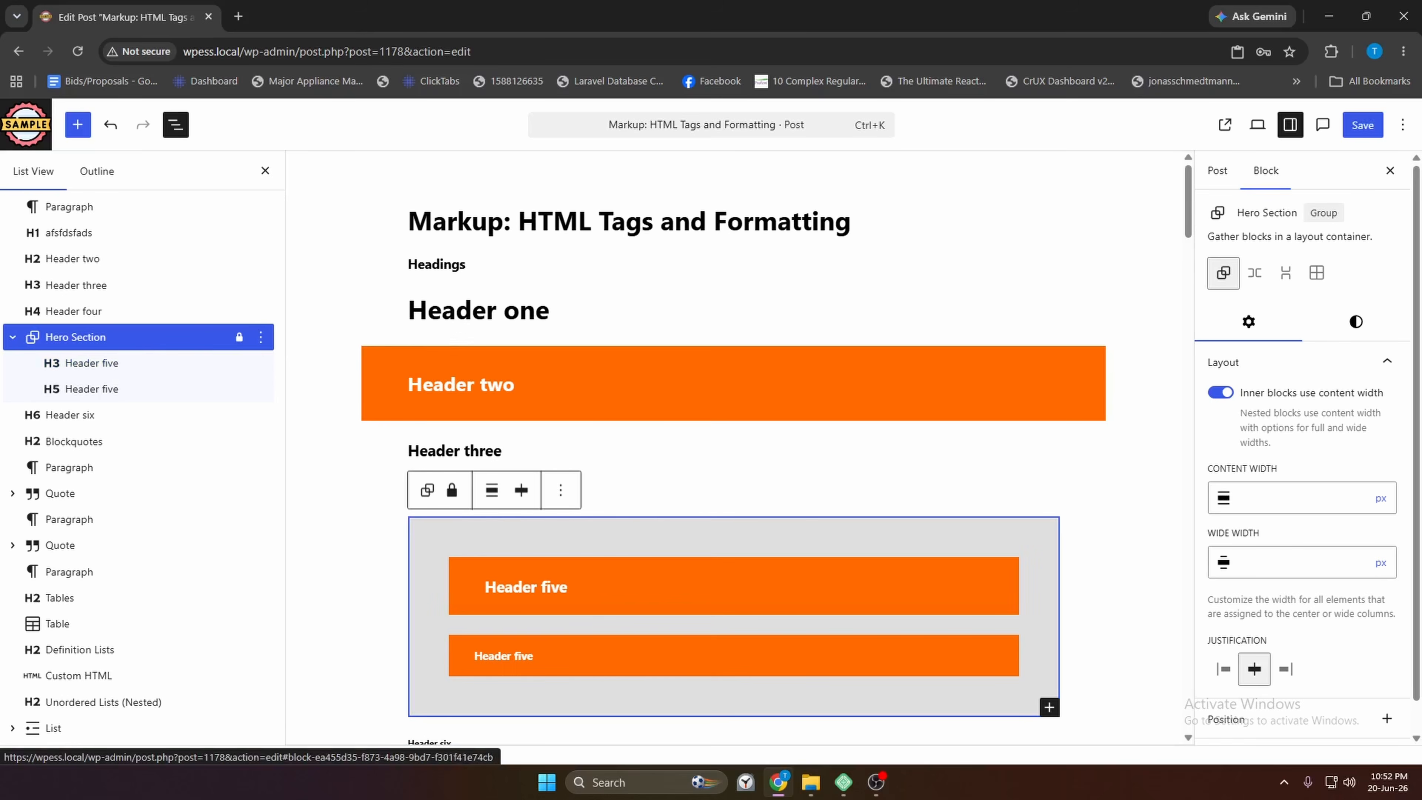
{"action": "scroll", "coordinate": [1030, 507], "scroll_direction": "down", "scroll_amount": 20}
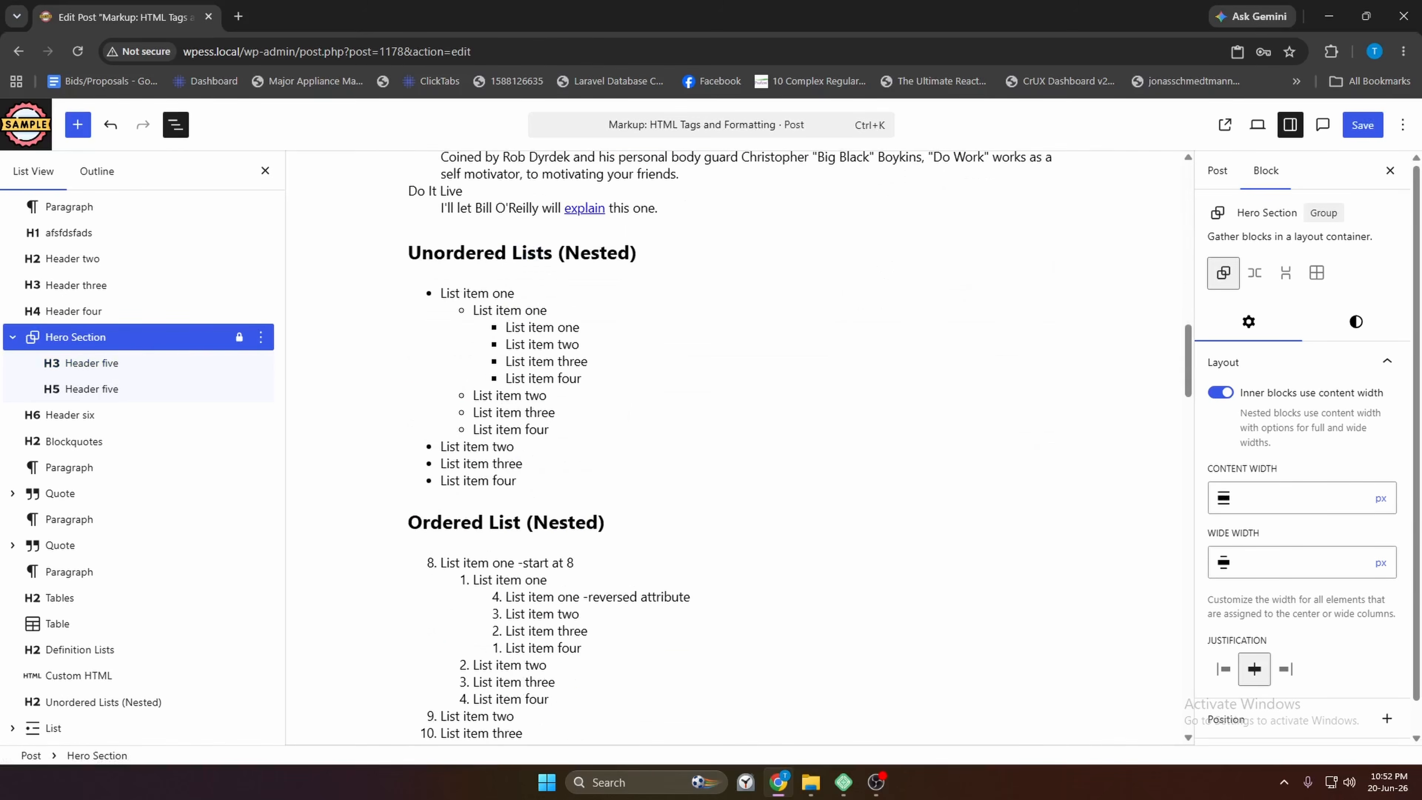
{"action": "scroll", "coordinate": [749, 479], "scroll_direction": "up", "scroll_amount": 20}
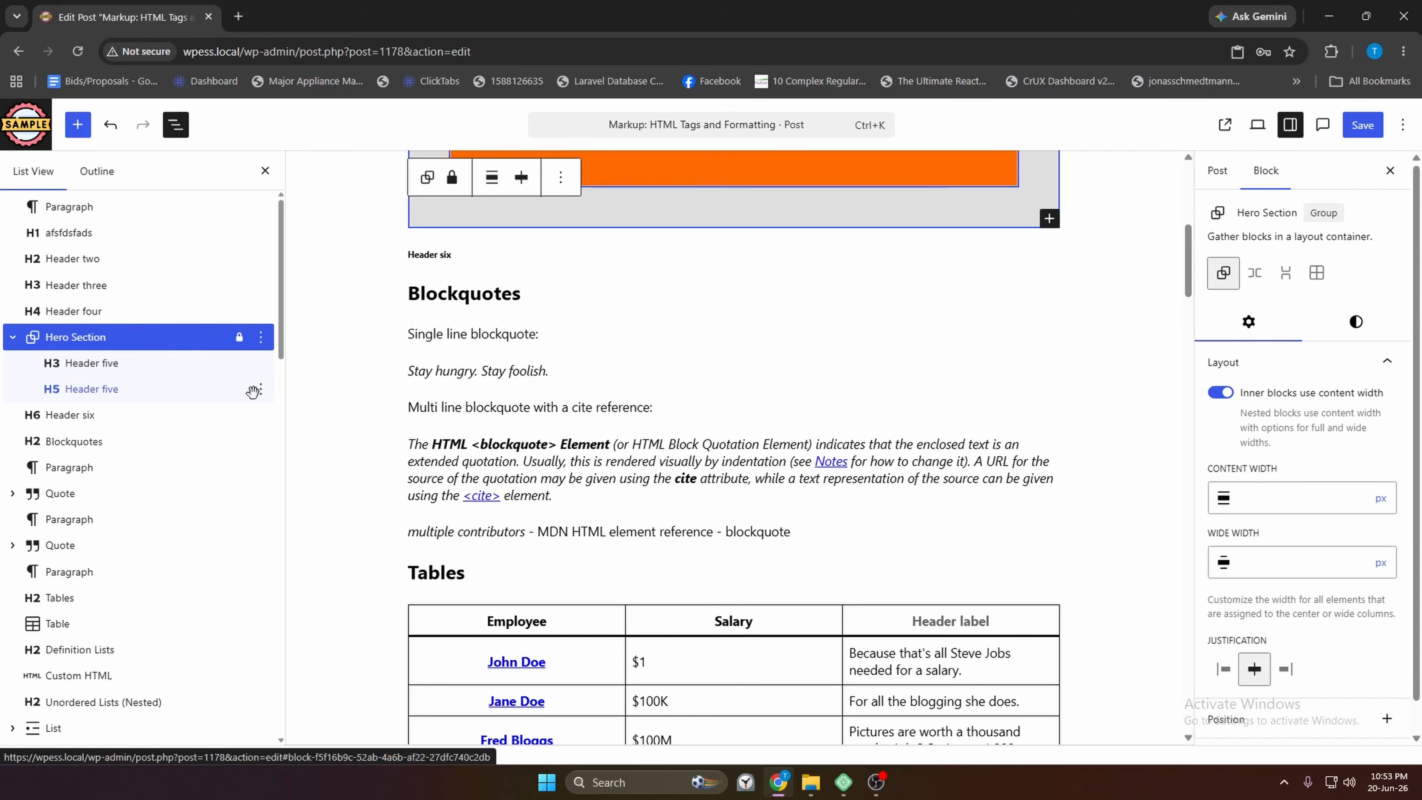
{"action": "scroll", "coordinate": [774, 419], "scroll_direction": "up", "scroll_amount": 6}
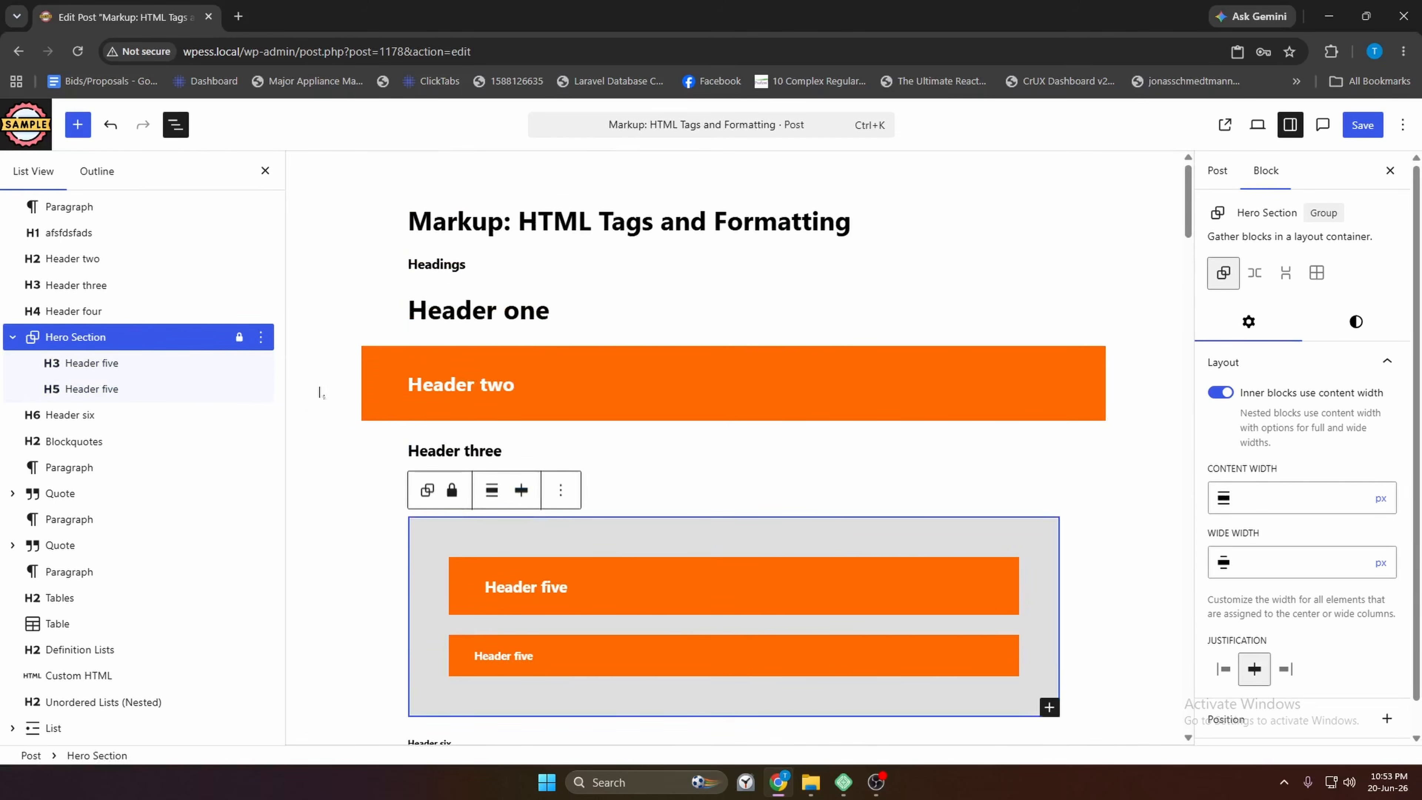
{"action": "scroll", "coordinate": [669, 363], "scroll_direction": "down", "scroll_amount": 6}
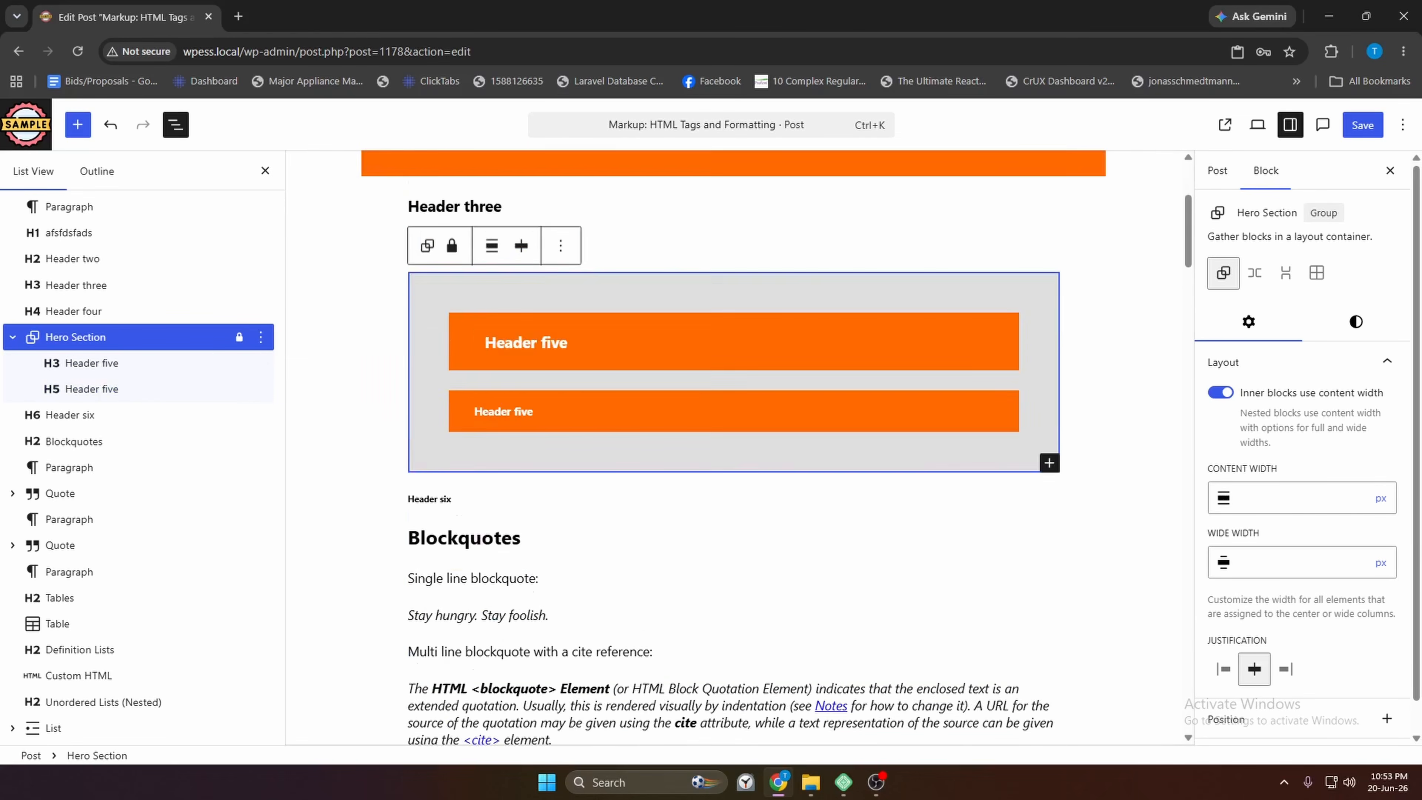
{"action": "scroll", "coordinate": [669, 363], "scroll_direction": "down", "scroll_amount": 4}
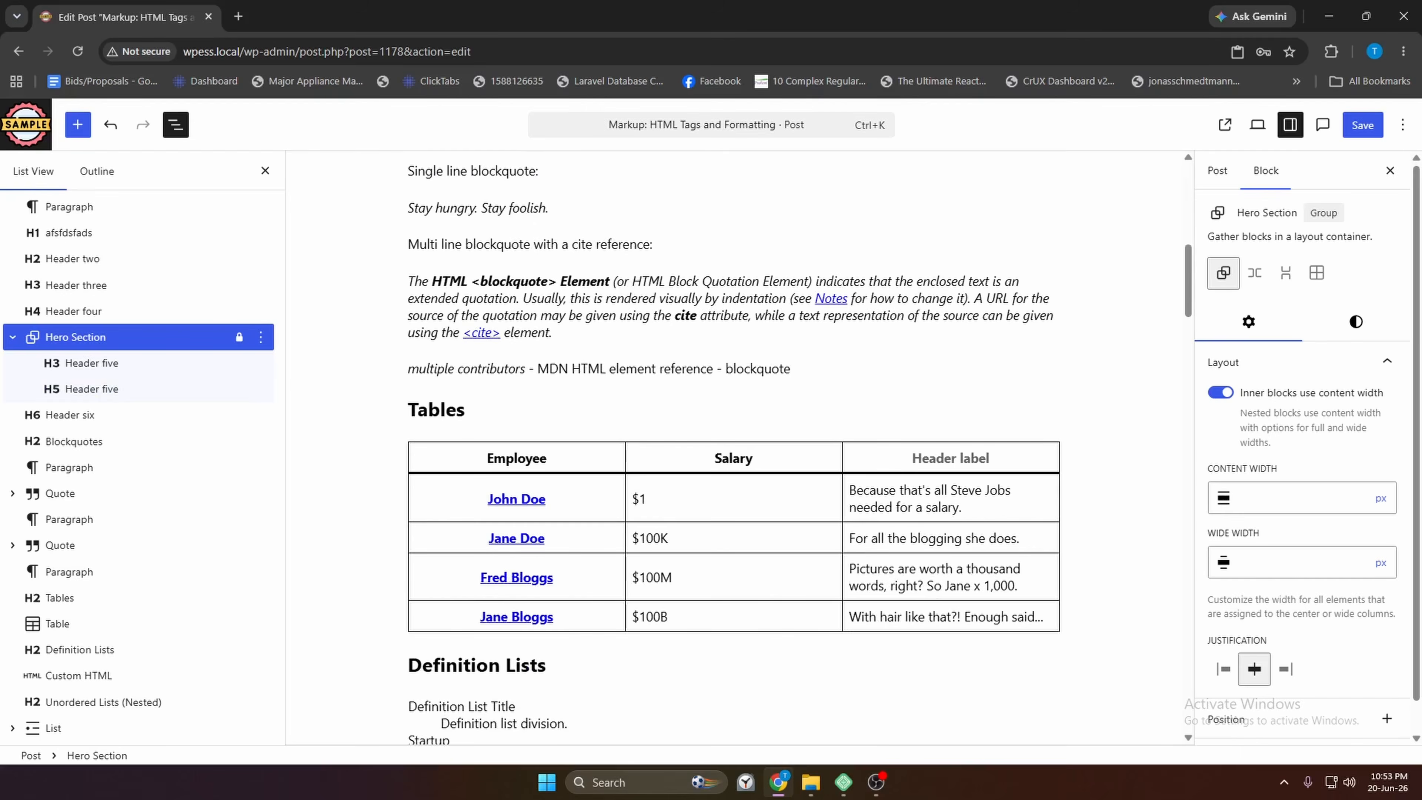
{"action": "left_click", "coordinate": [260, 337]}
Hide the Hero Section with 'Omit from published content' checked, then reselect the group
{"action": "left_click", "coordinate": [294, 674]}
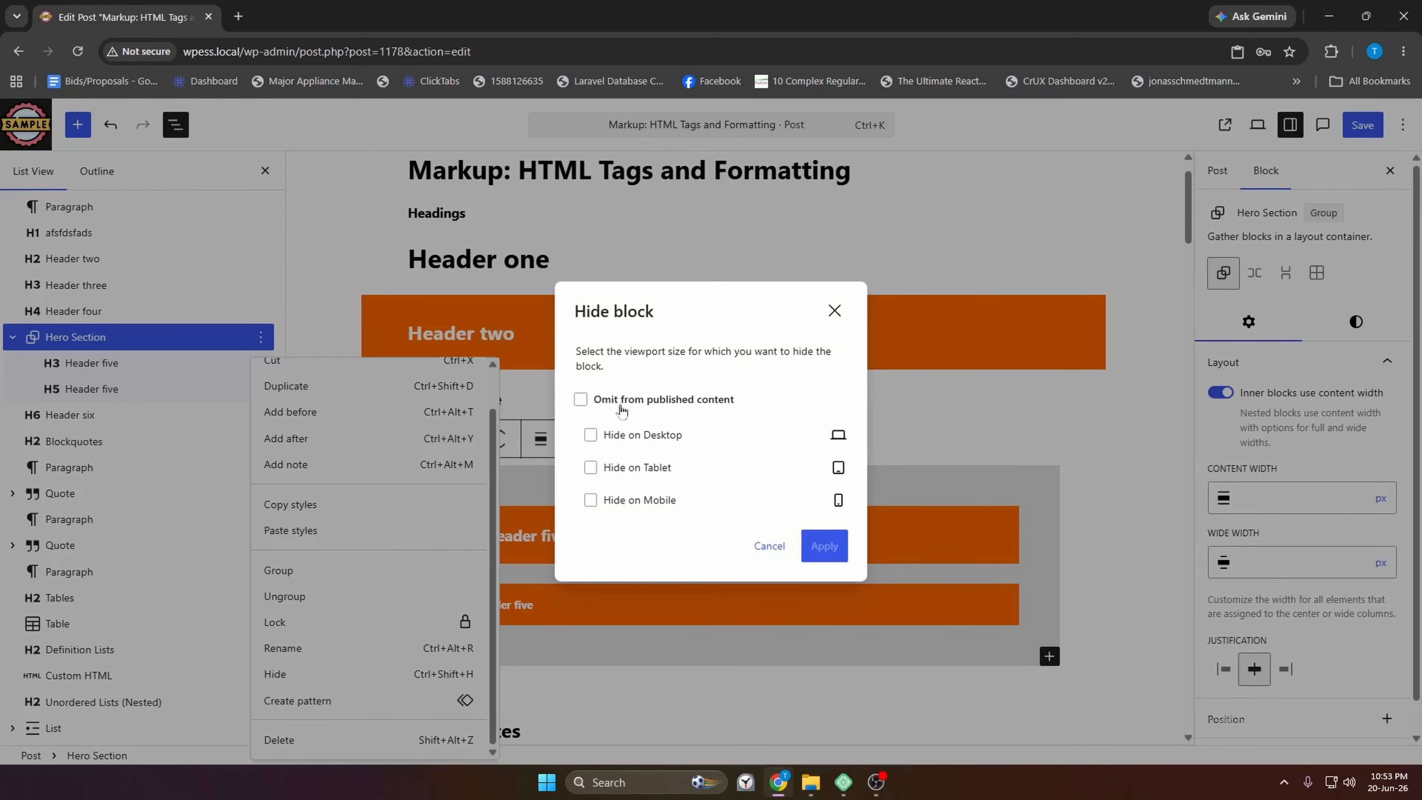
{"action": "left_click", "coordinate": [581, 401]}
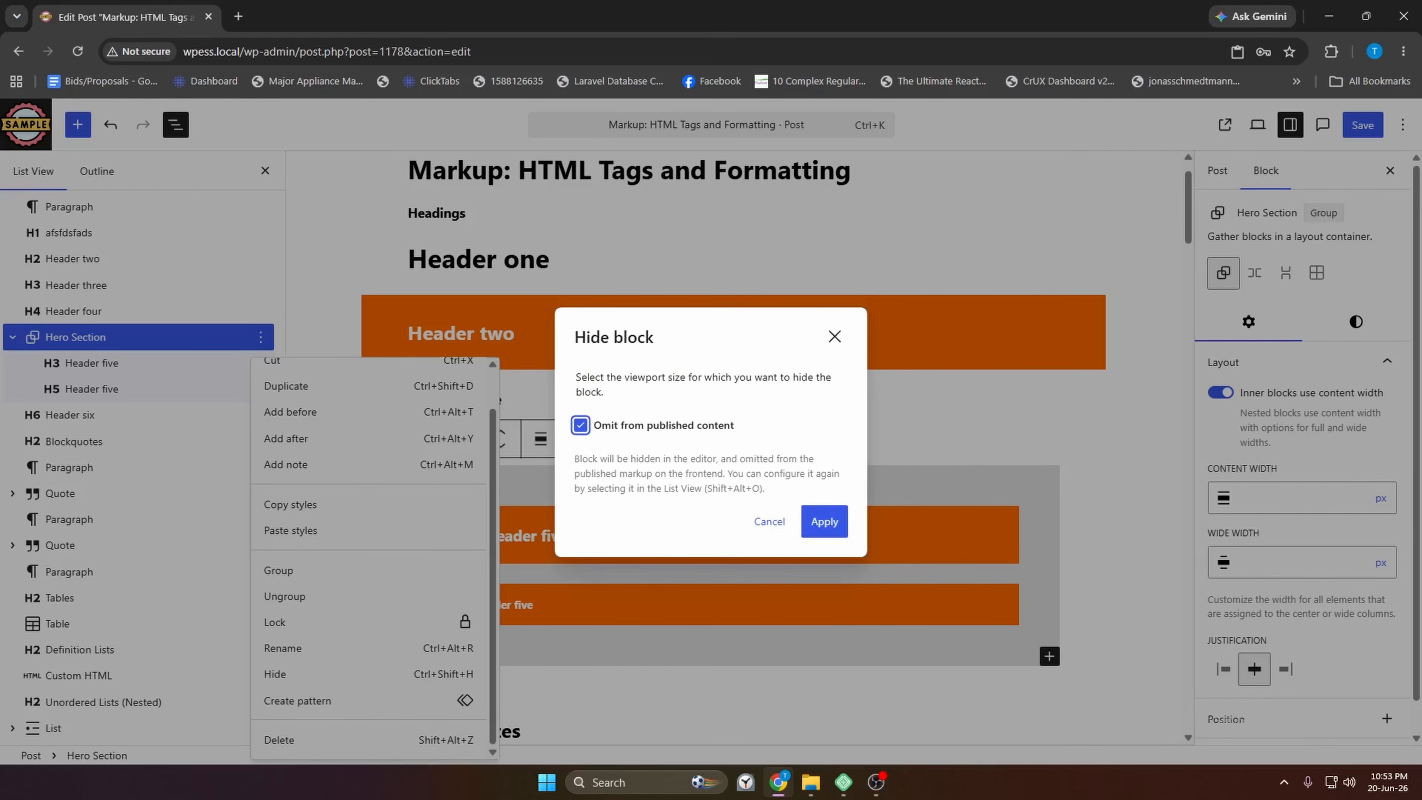
{"action": "left_click_drag", "start_coordinate": [777, 489], "coordinate": [584, 473]}
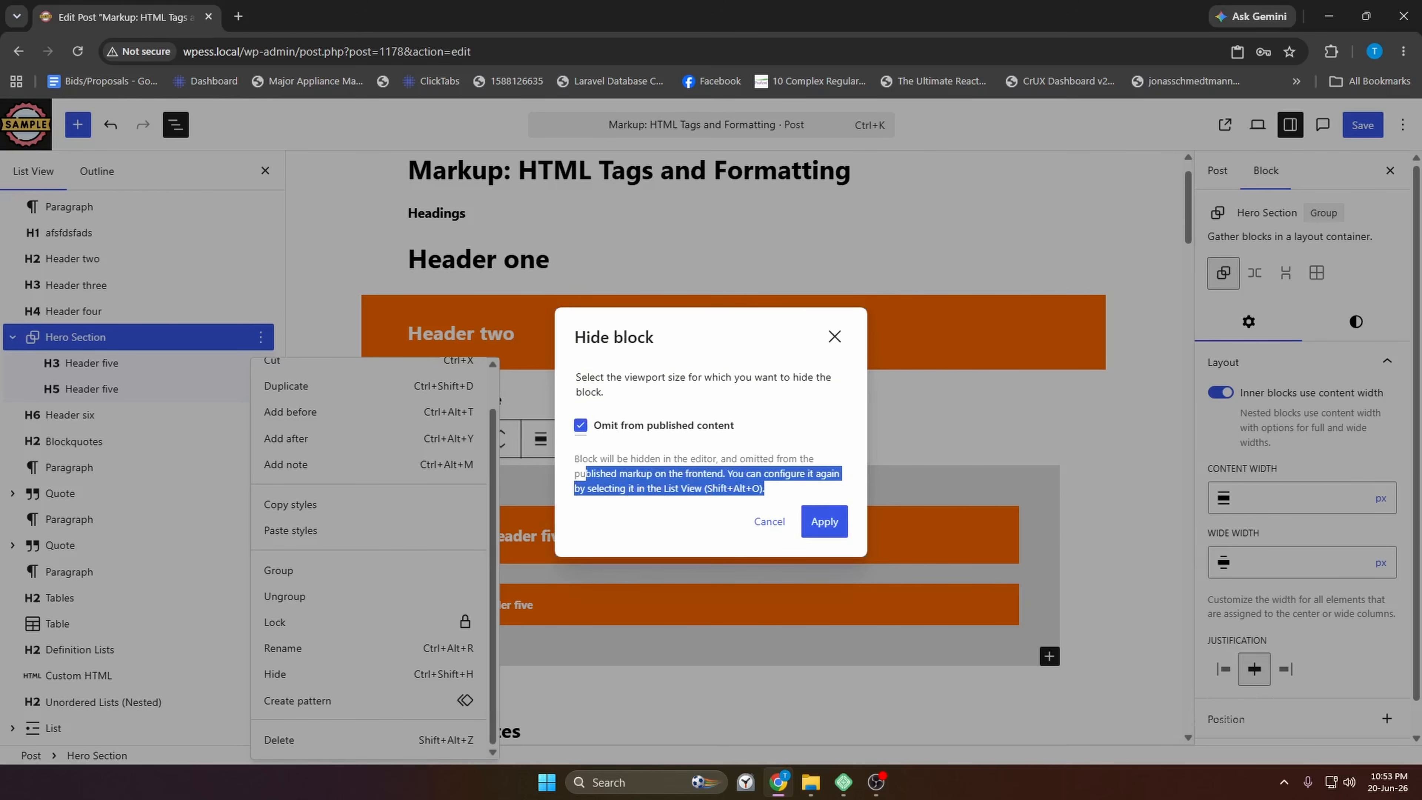
{"action": "left_click", "coordinate": [824, 521]}
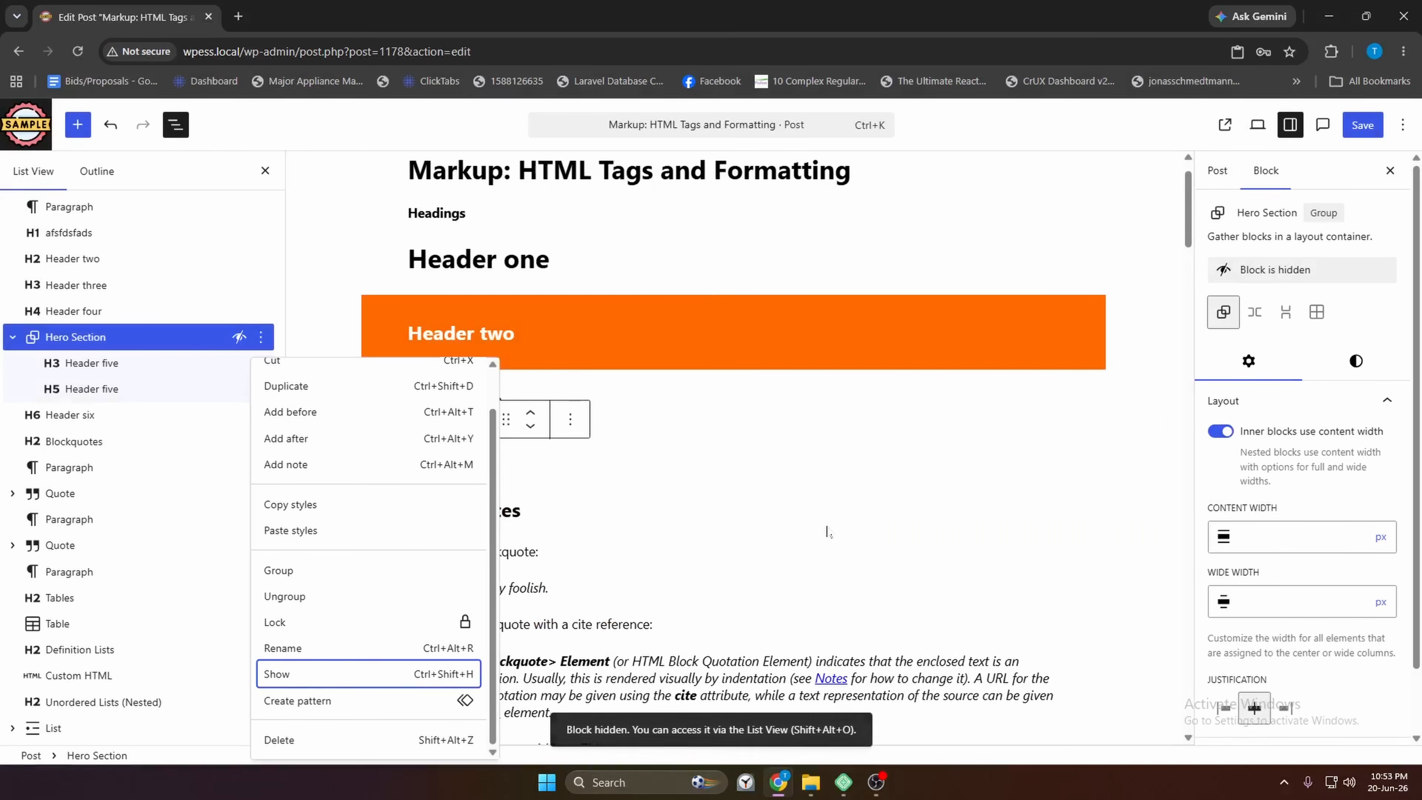
{"action": "left_click", "coordinate": [185, 362]}
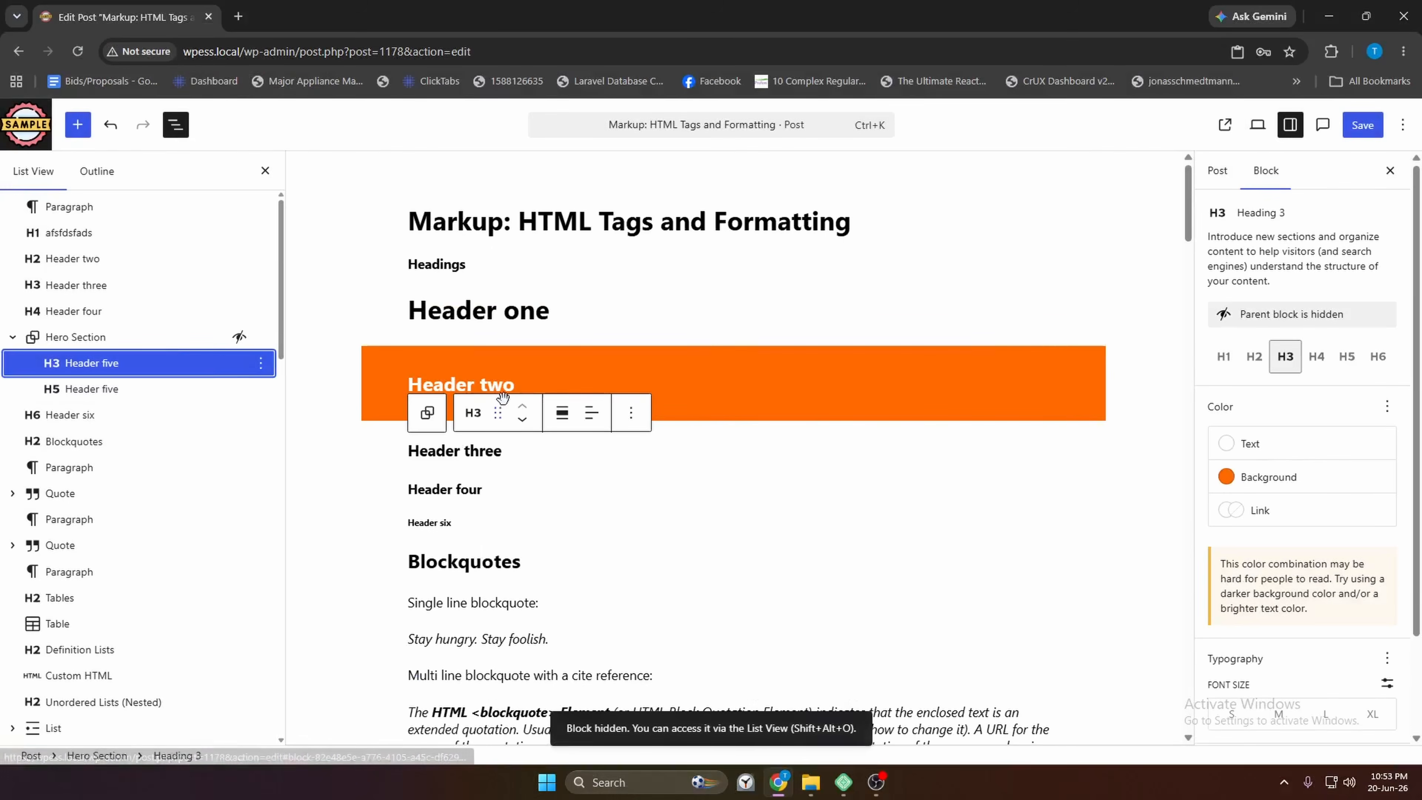
{"action": "scroll", "coordinate": [487, 397], "scroll_direction": "up", "scroll_amount": 2}
{"action": "left_click", "coordinate": [224, 337]}
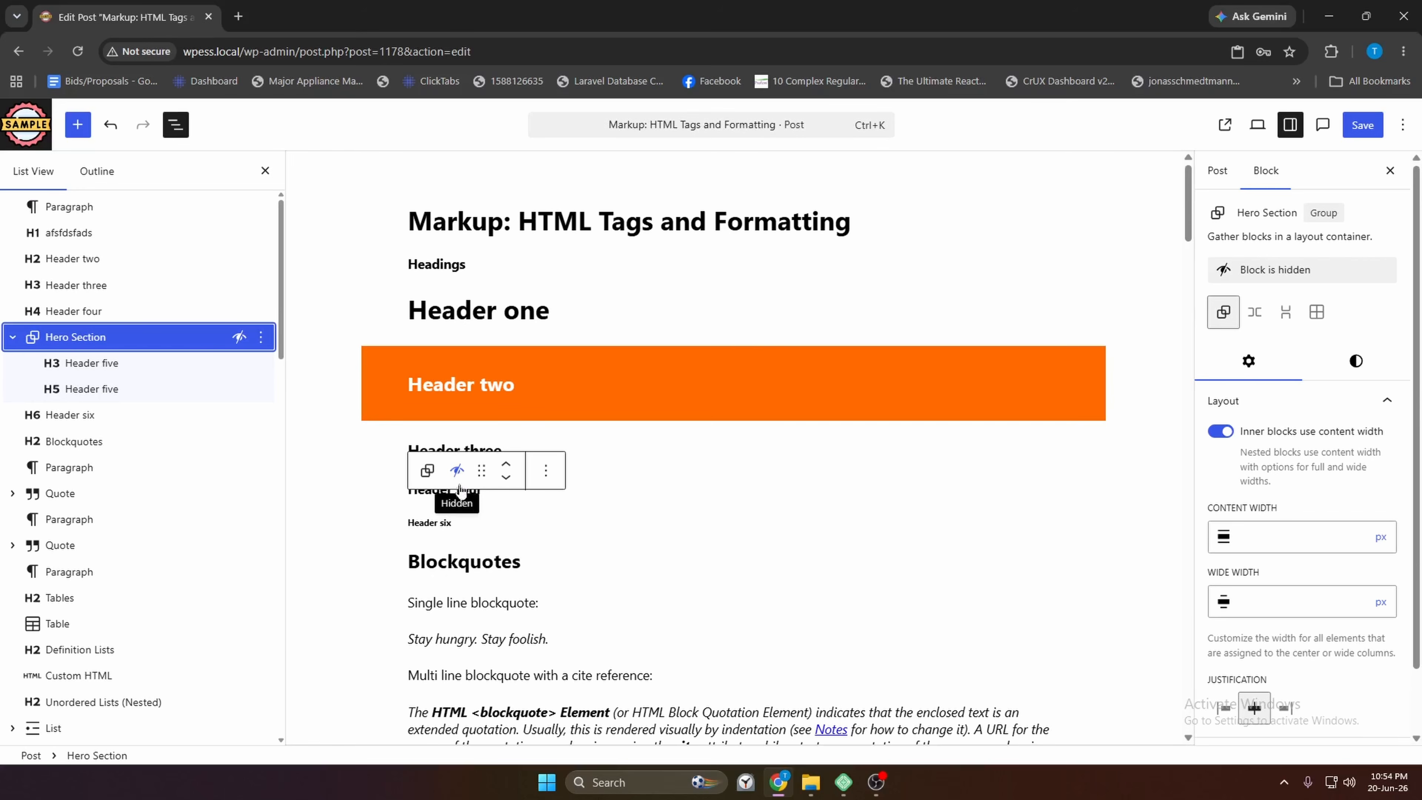
Uncheck 'Omit from published content' and apply, then hide the Hero Section again
{"action": "left_click", "coordinate": [459, 480]}
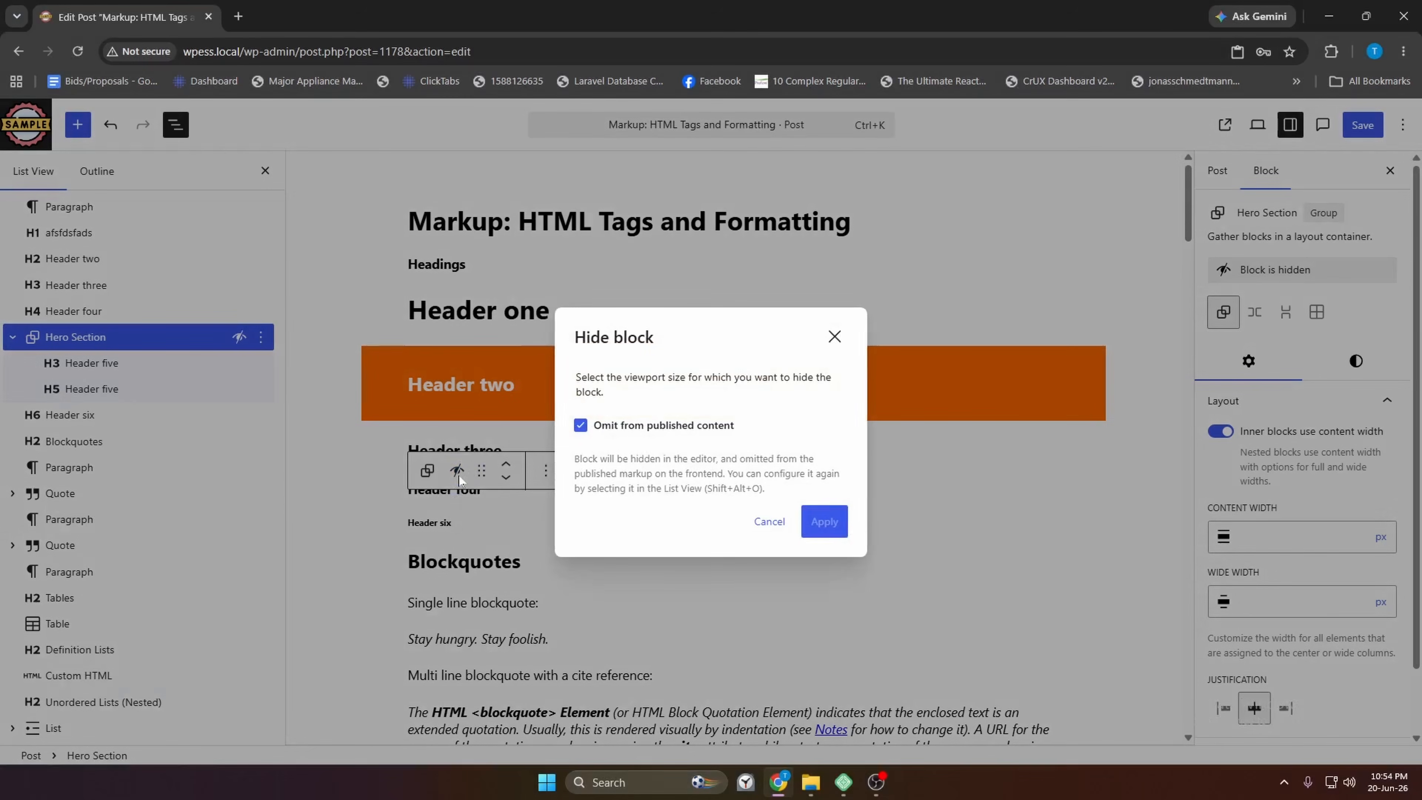
{"action": "left_click", "coordinate": [582, 427]}
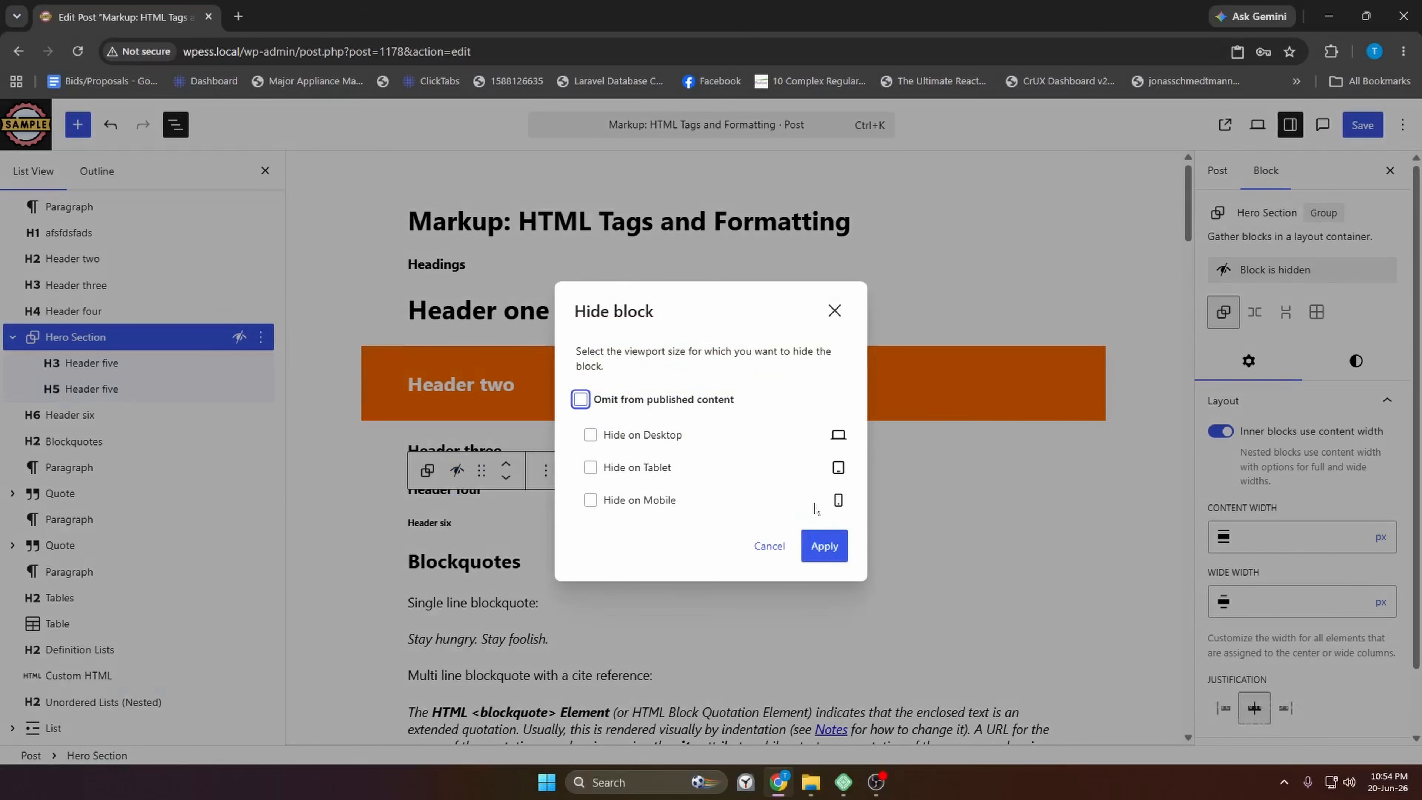
{"action": "left_click", "coordinate": [824, 552]}
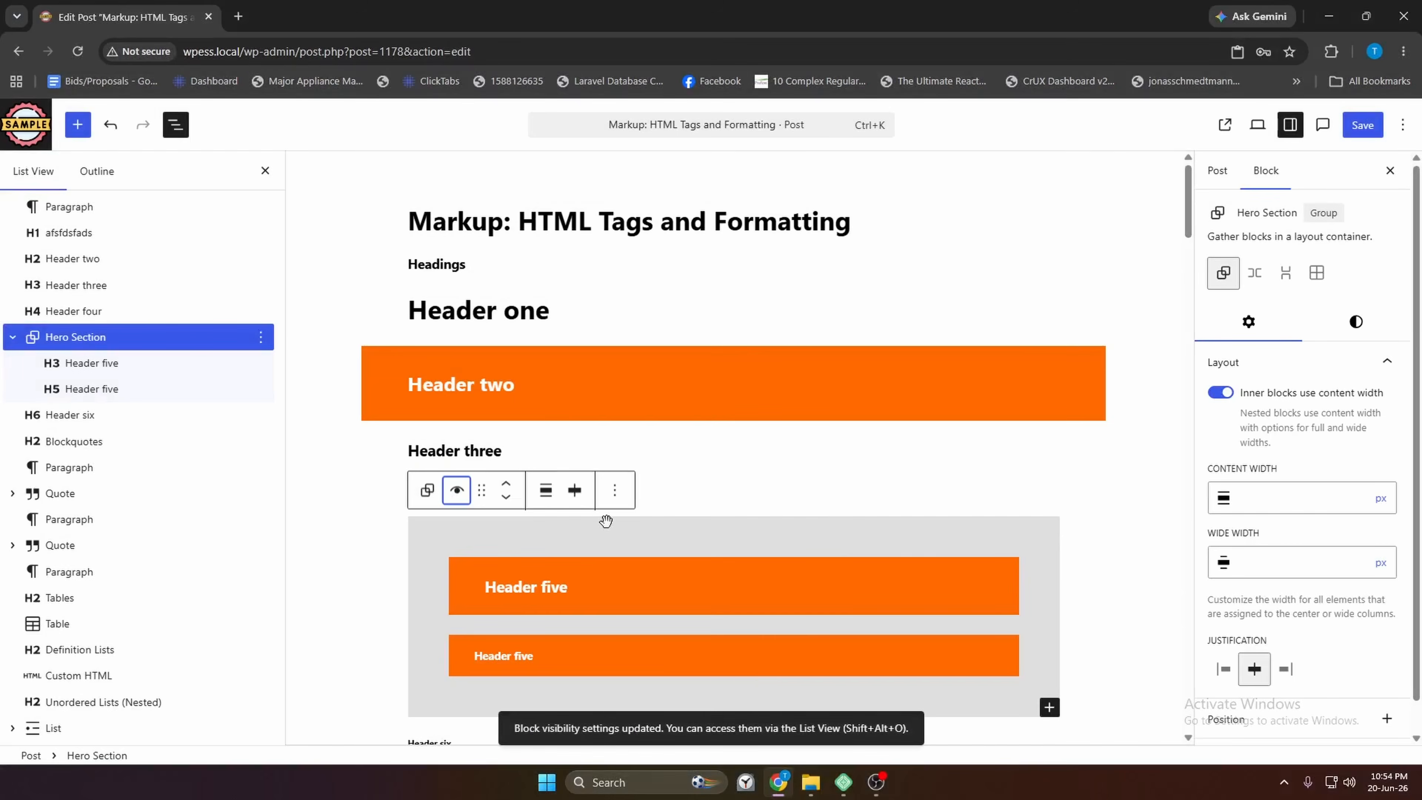
{"action": "left_click", "coordinate": [458, 493]}
{"action": "left_click", "coordinate": [580, 398]}
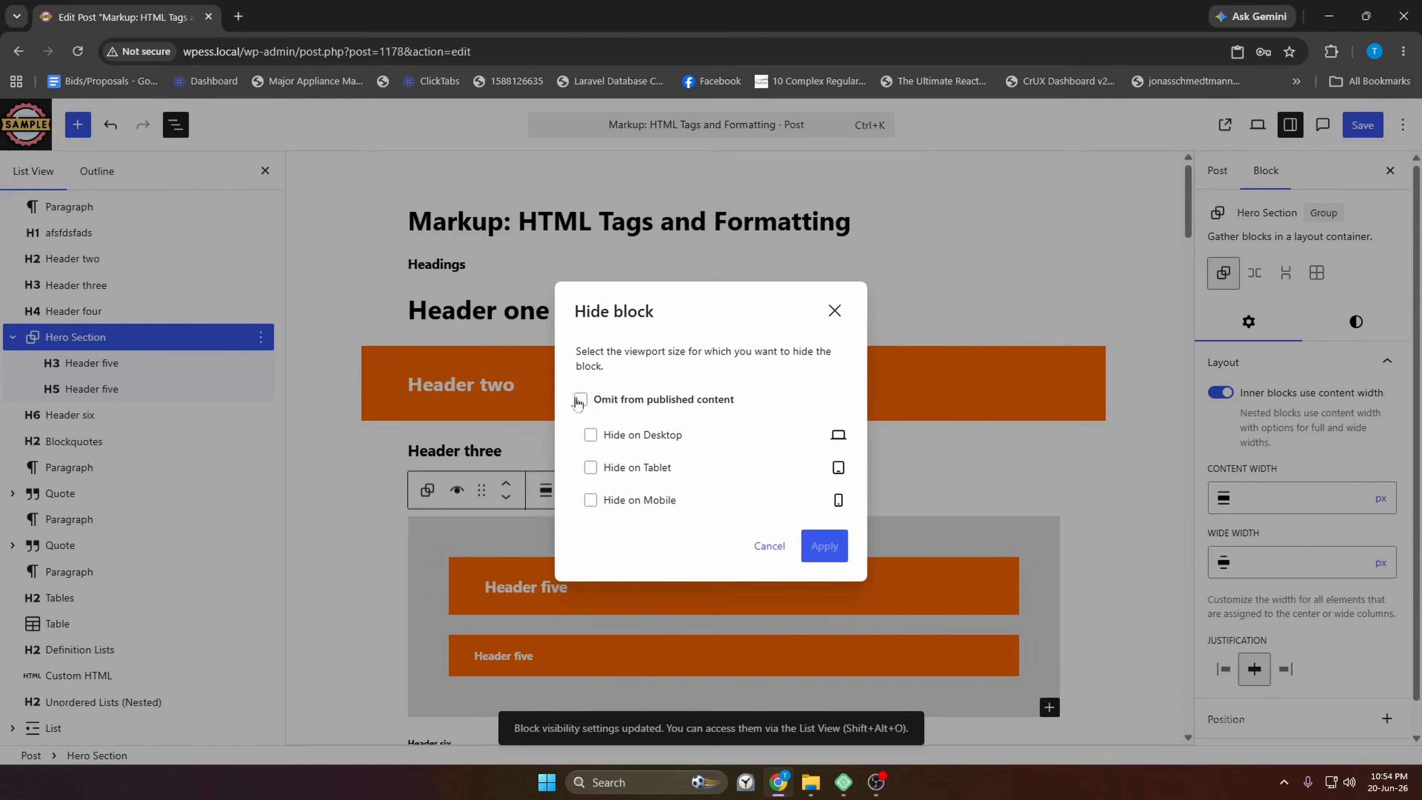
{"action": "left_click", "coordinate": [823, 523]}
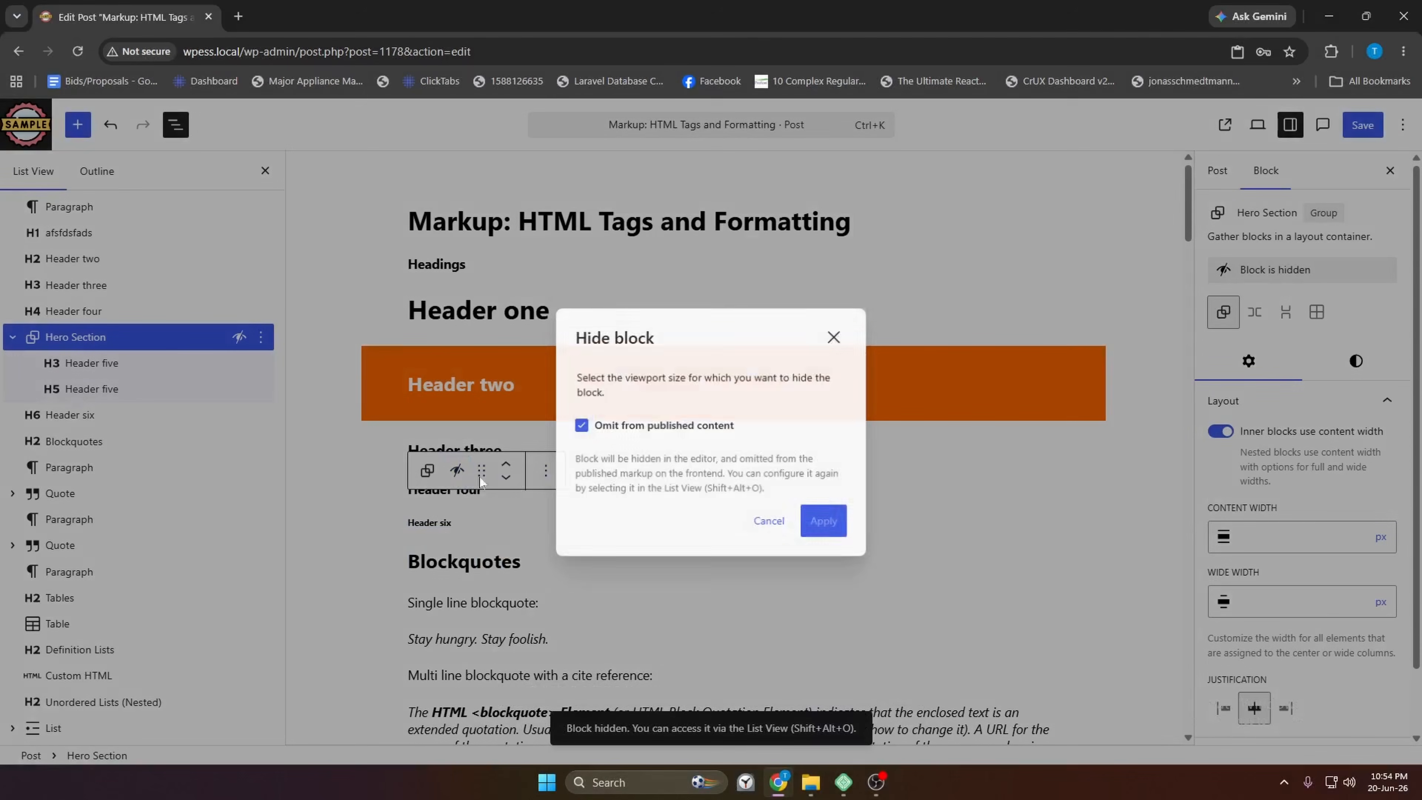
Uncheck 'Omit from published content' again and apply so the Hero Section reappears
{"action": "left_click", "coordinate": [459, 473]}
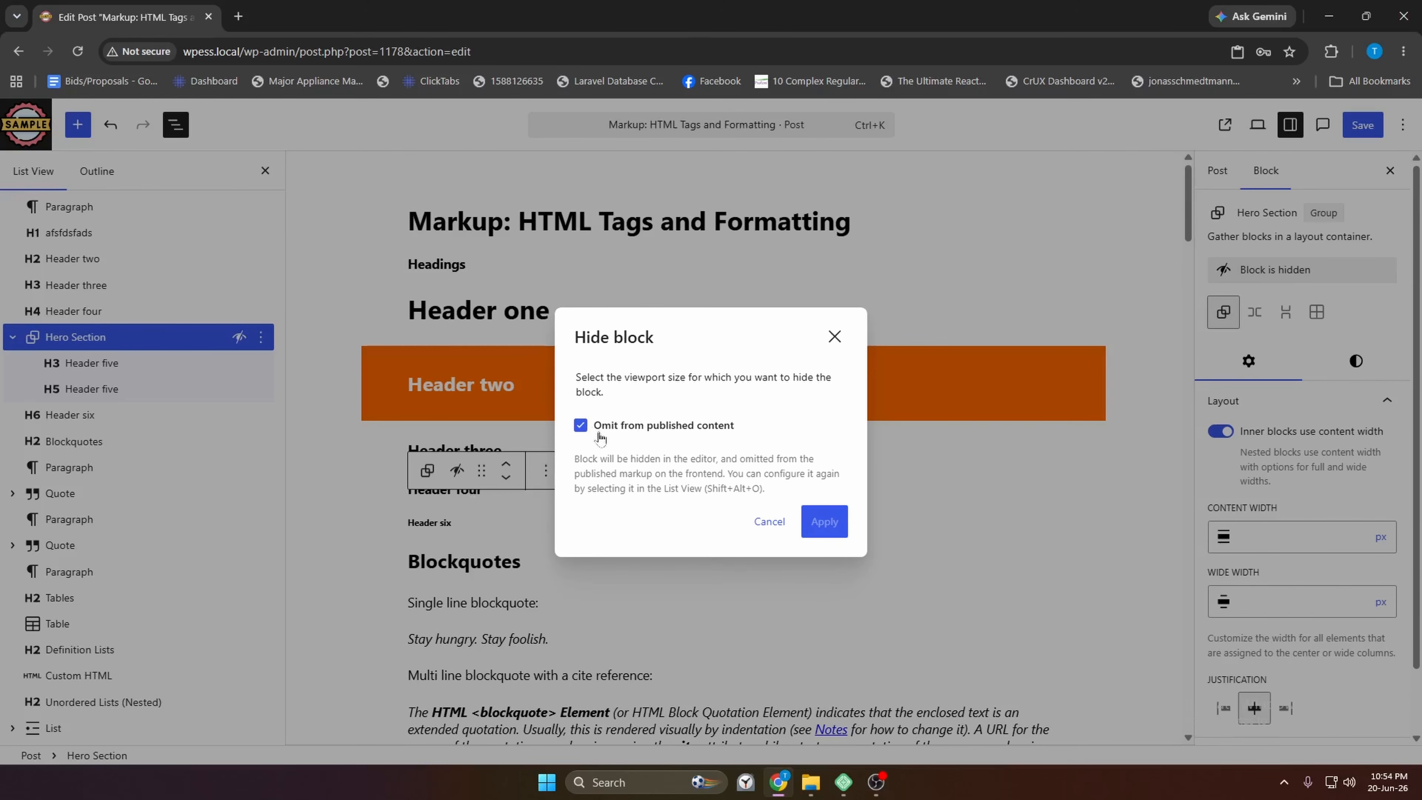
{"action": "left_click", "coordinate": [580, 425]}
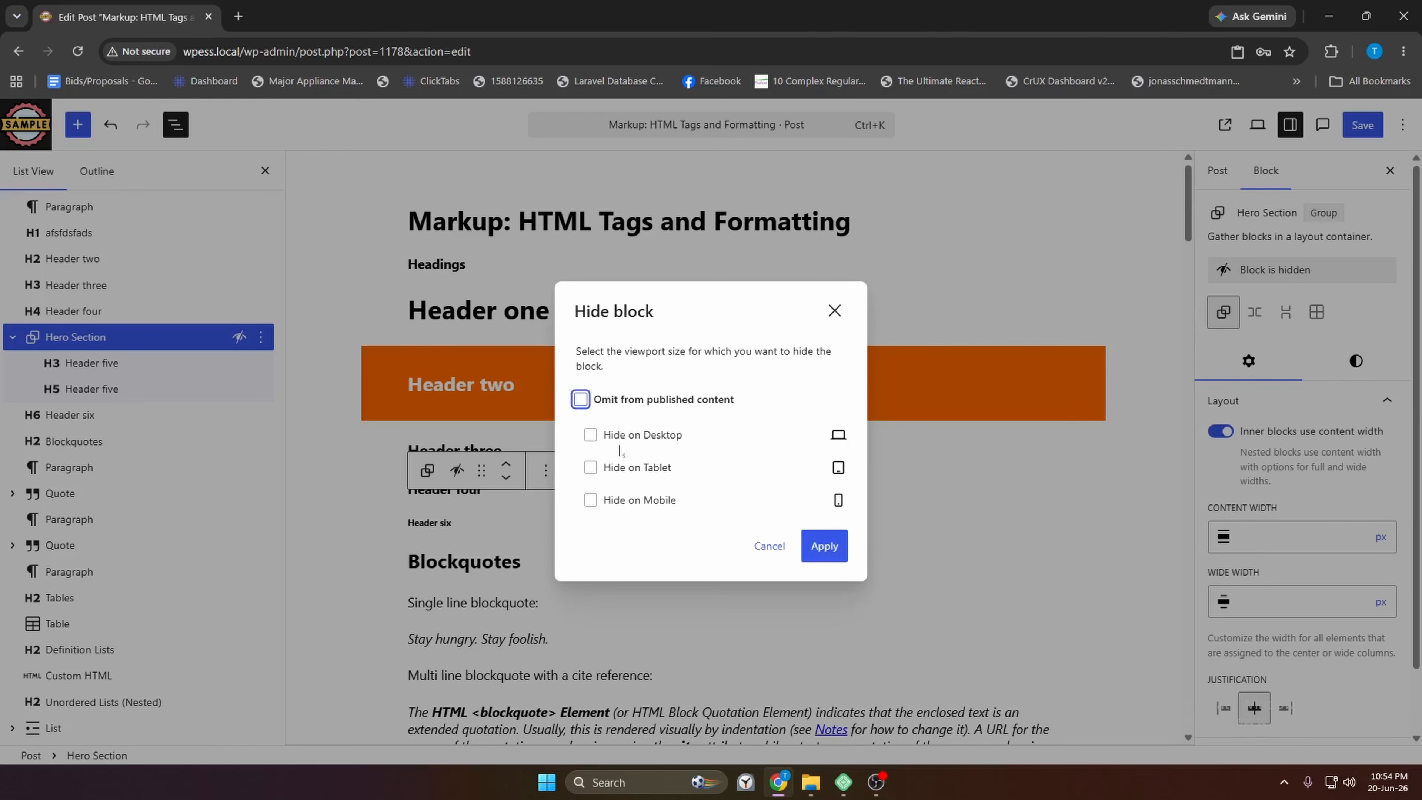
{"action": "left_click", "coordinate": [676, 536]}
{"action": "left_click", "coordinate": [824, 545]}
{"action": "left_click", "coordinate": [261, 337]}
{"action": "scroll", "coordinate": [343, 621], "scroll_direction": "down", "scroll_amount": 1}
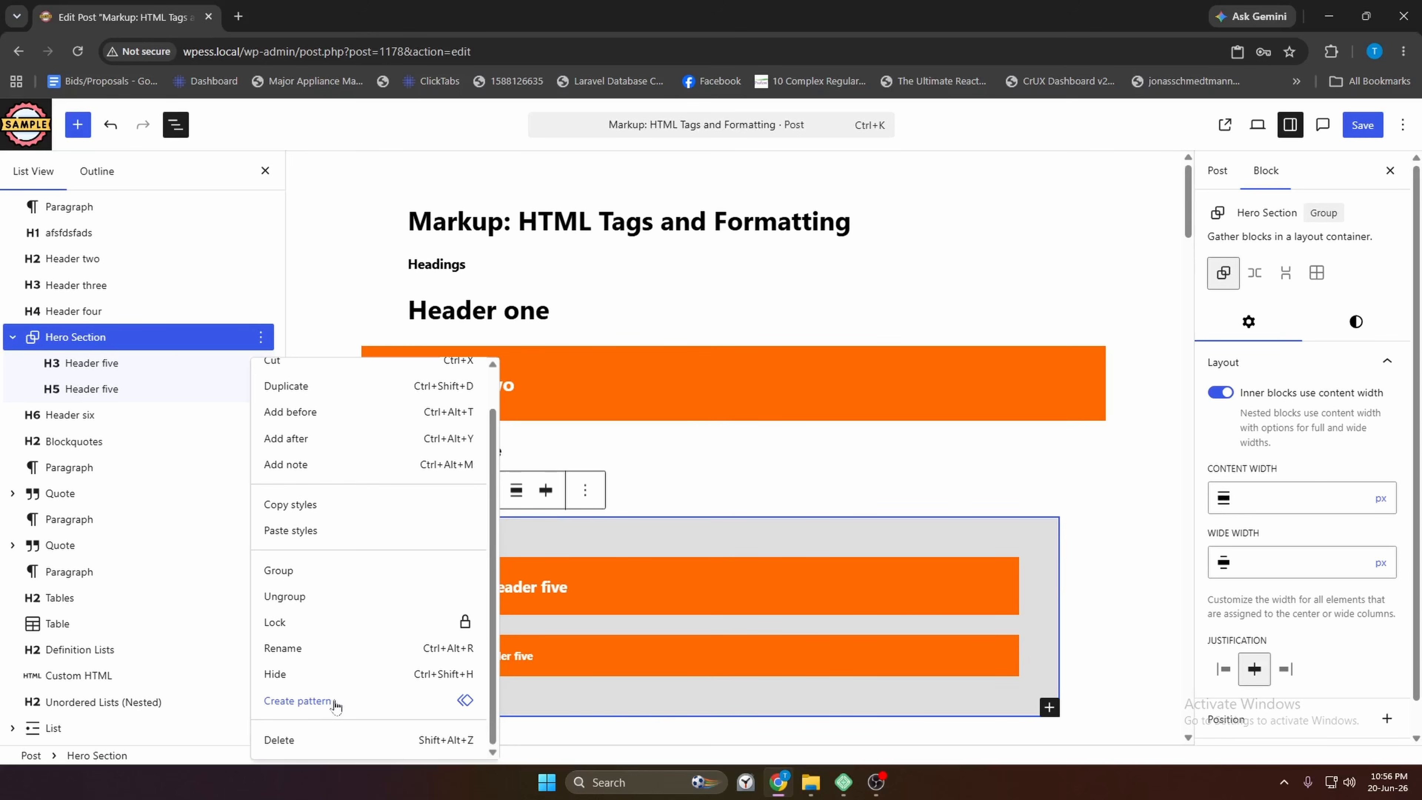
Start a pattern from the Hero Section and name it 'Call to Action'
{"action": "left_click", "coordinate": [297, 701]}
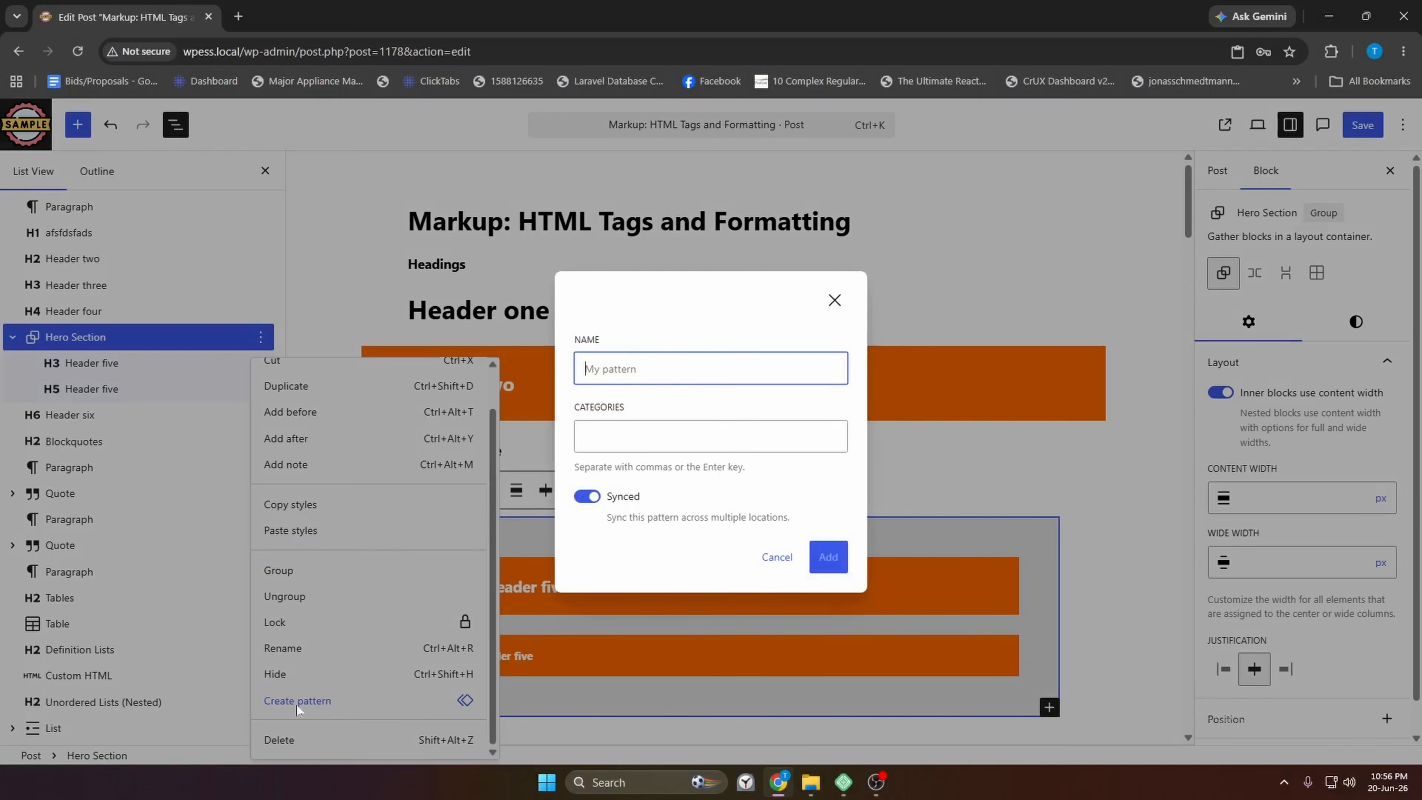
{"action": "left_click", "coordinate": [620, 370]}
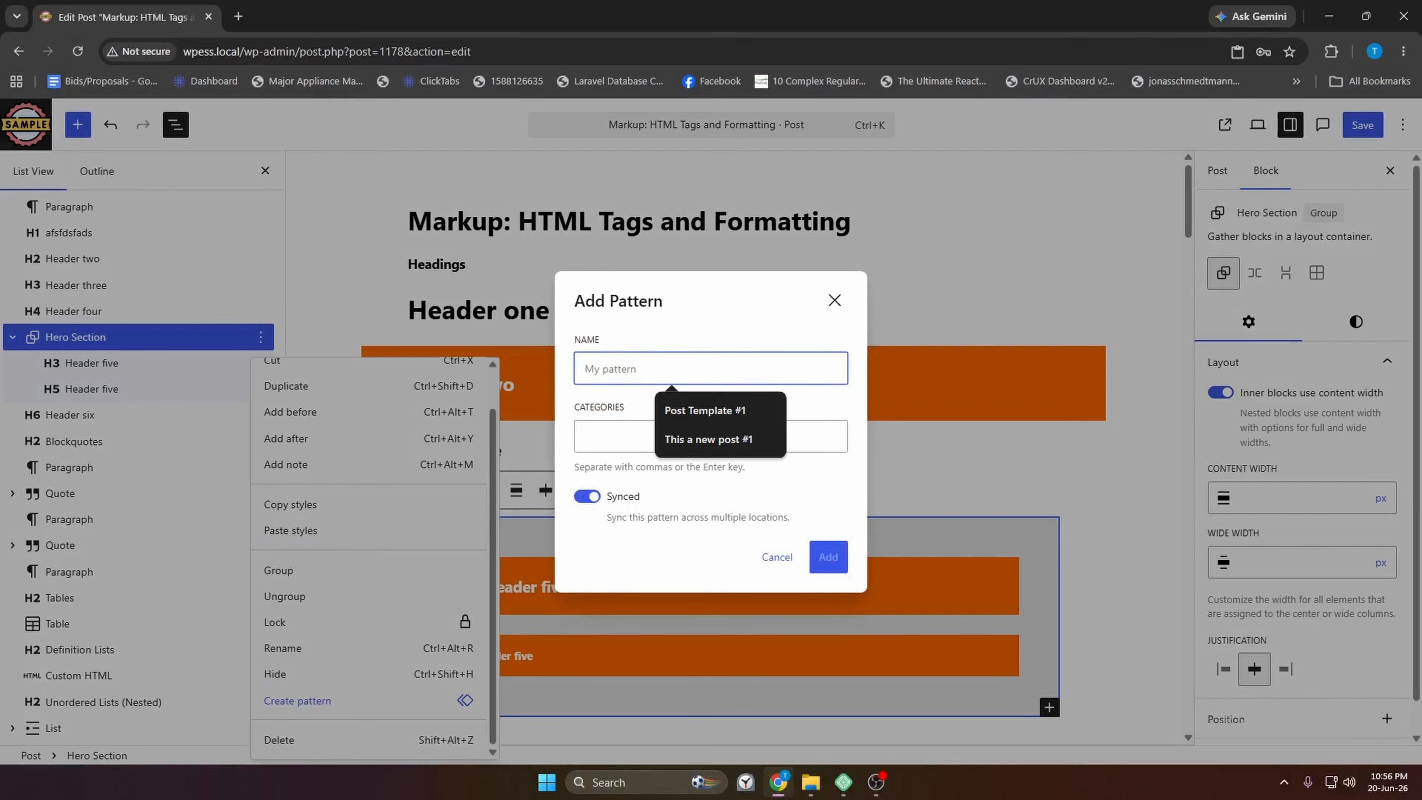
{"action": "type", "text": "Pat"}
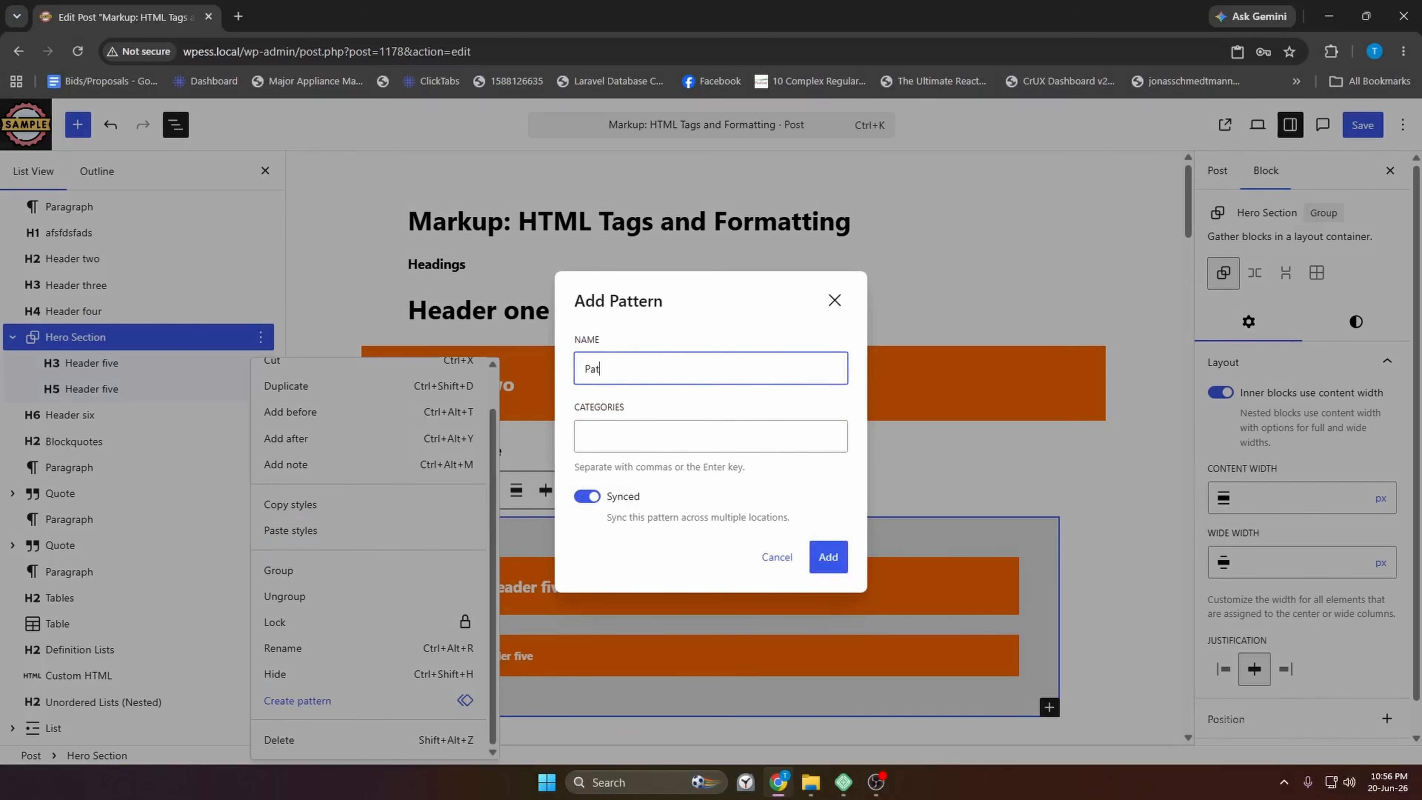
{"action": "type", "text": "terh"}
{"action": "key", "text": "ctrl+a"}
{"action": "key", "text": "BackSpace"}
{"action": "type", "text": "Call to Action"}
Assign the Banners category and create the pattern with Synced left on
{"action": "key", "text": "Tab"}
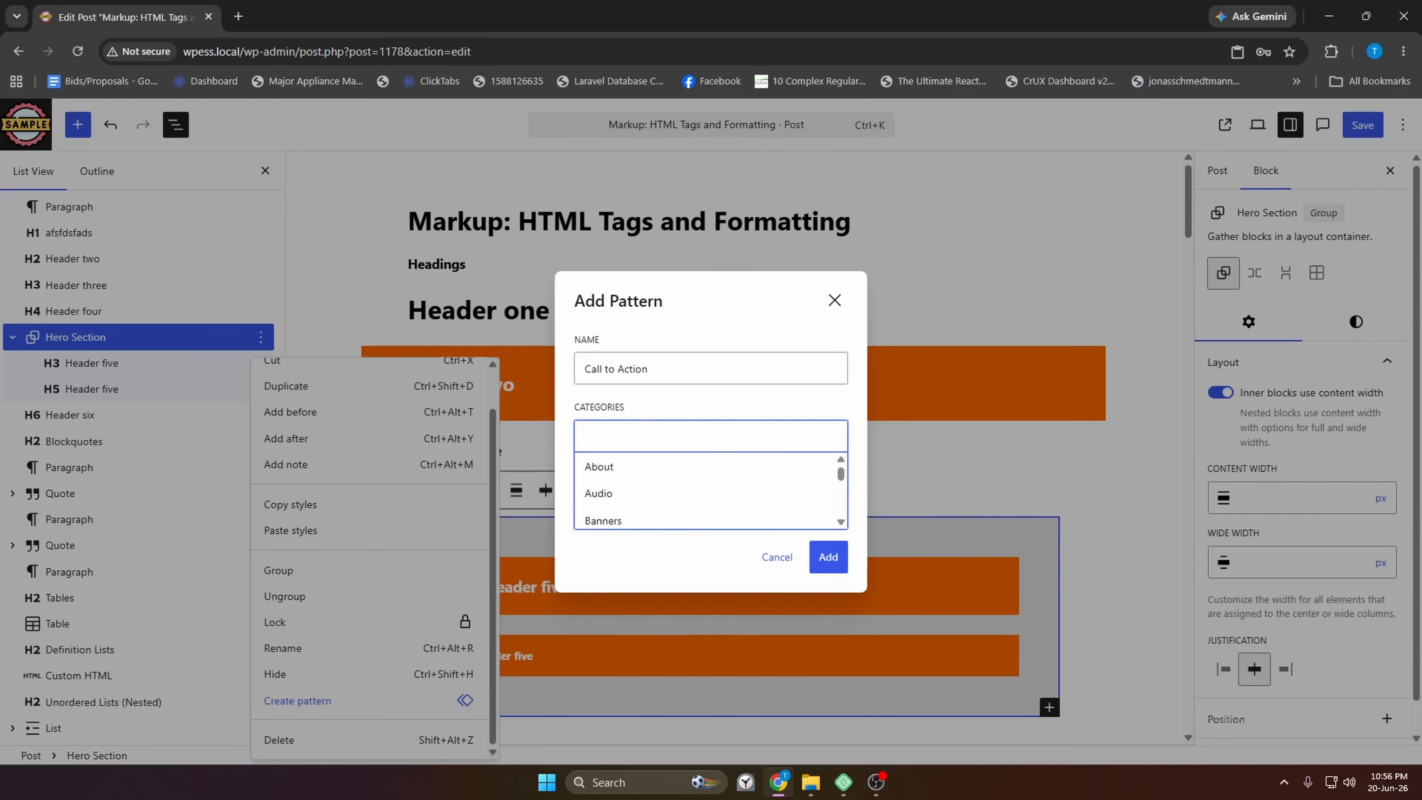
{"action": "type", "text": "About"}
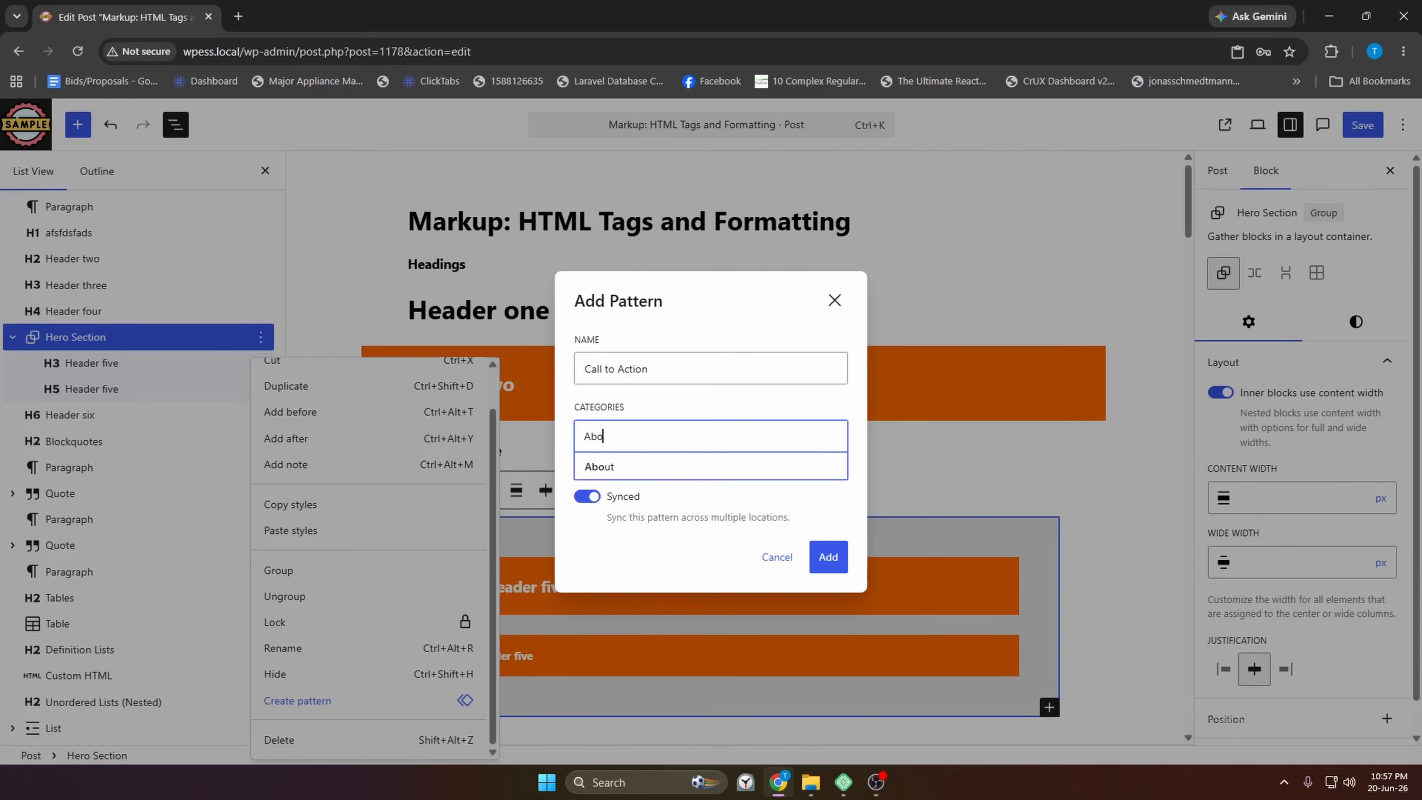
{"action": "key", "text": "BackSpace"}
{"action": "key", "text": "BackSpace"}
{"action": "key", "text": "BackSpace"}
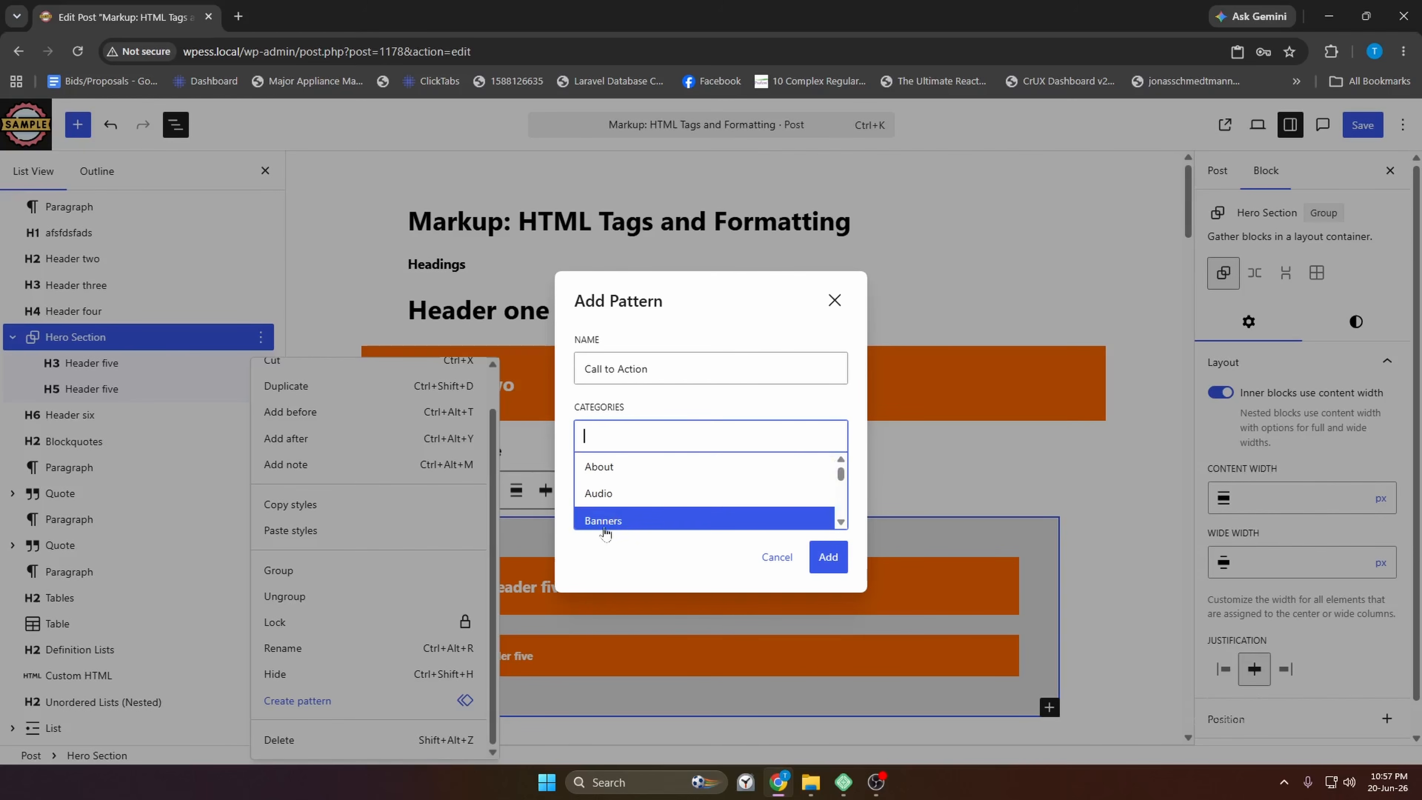
{"action": "scroll", "coordinate": [629, 489], "scroll_direction": "down", "scroll_amount": 5}
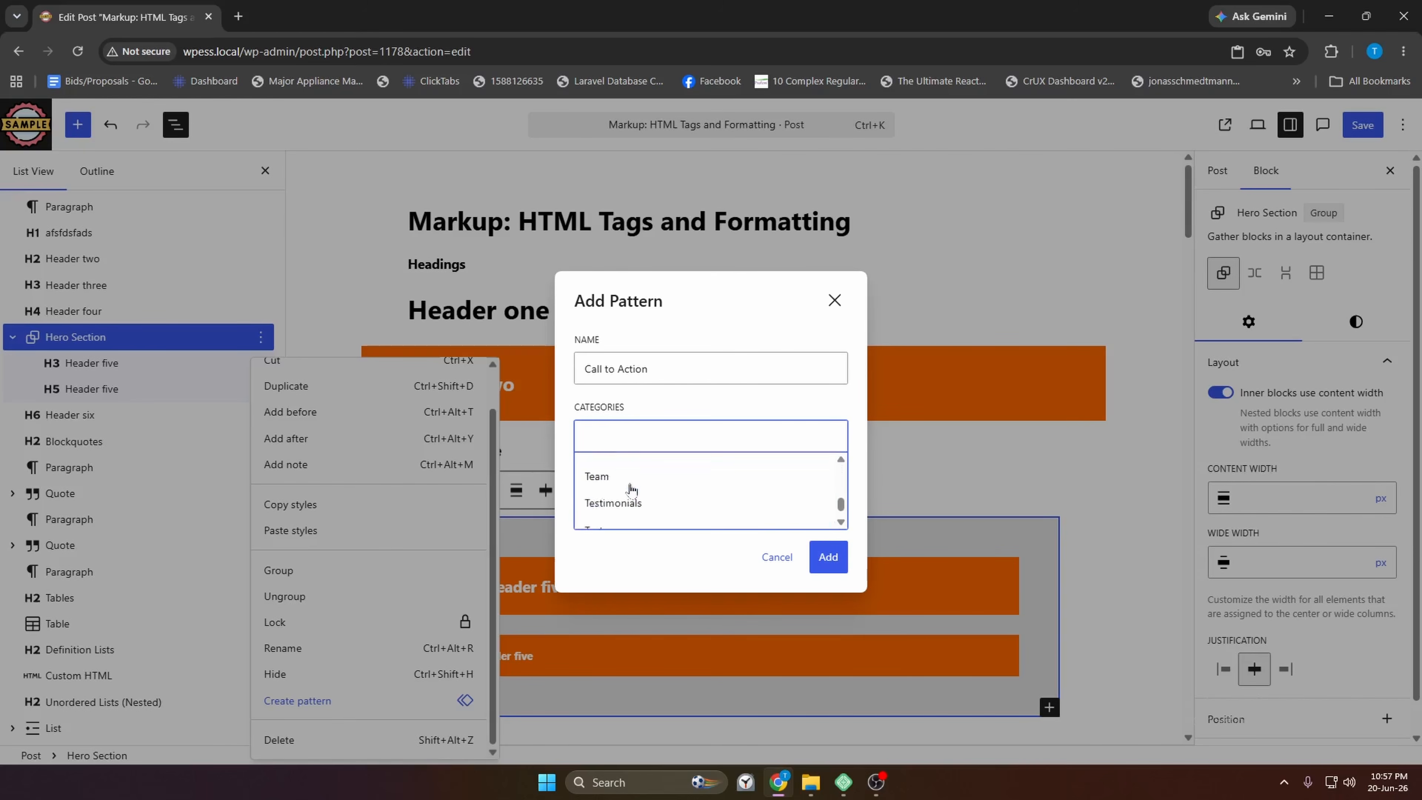
{"action": "scroll", "coordinate": [632, 493], "scroll_direction": "up", "scroll_amount": 5}
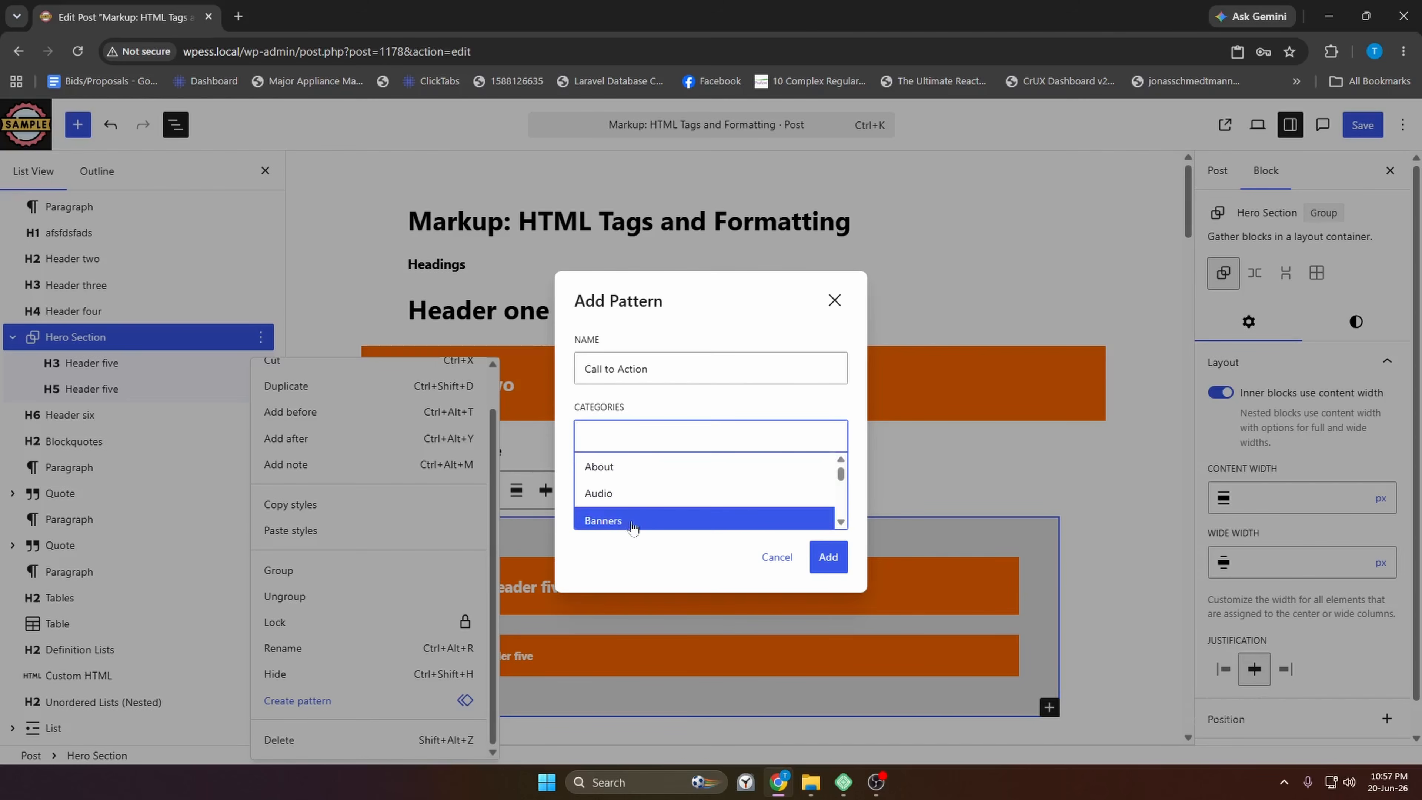
{"action": "left_click", "coordinate": [638, 521]}
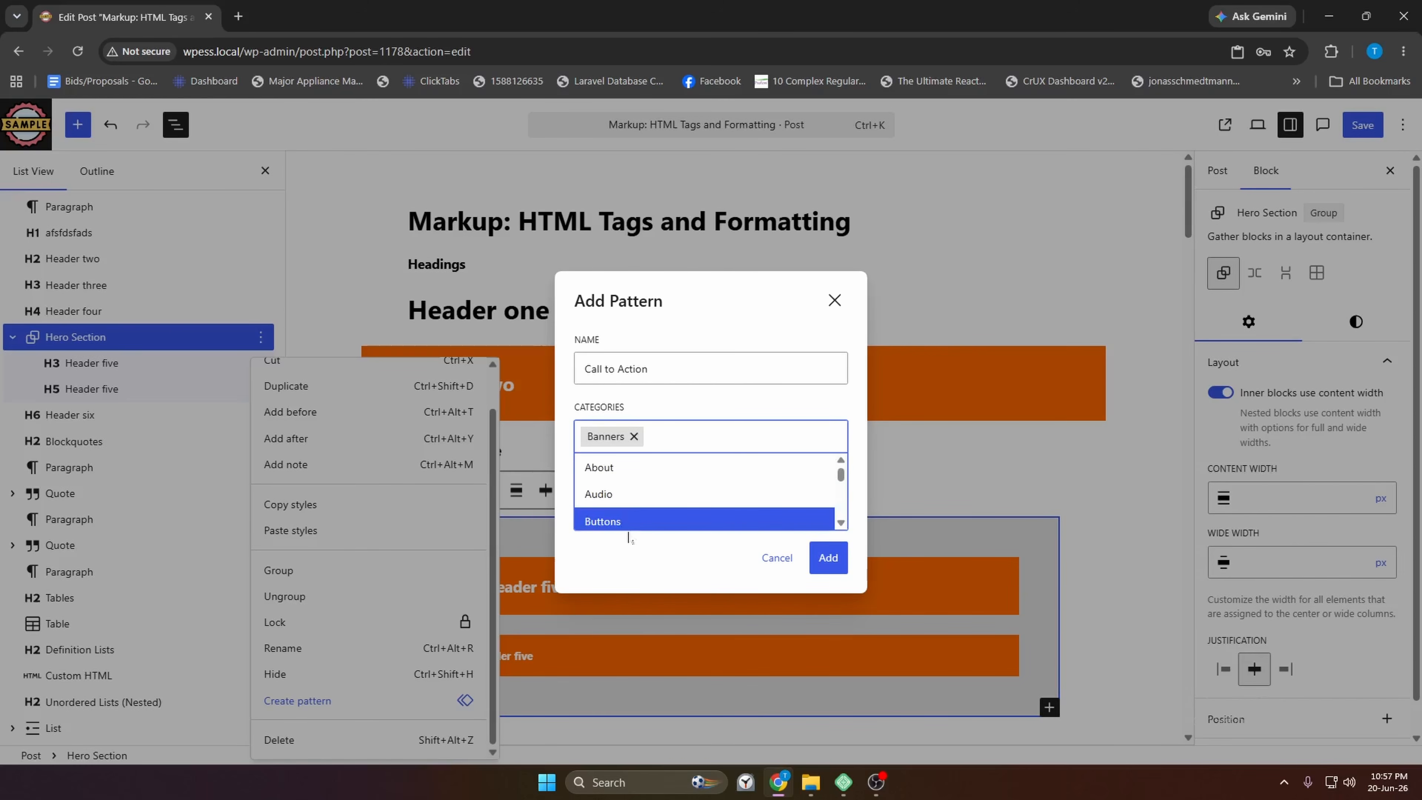
{"action": "left_click", "coordinate": [692, 565]}
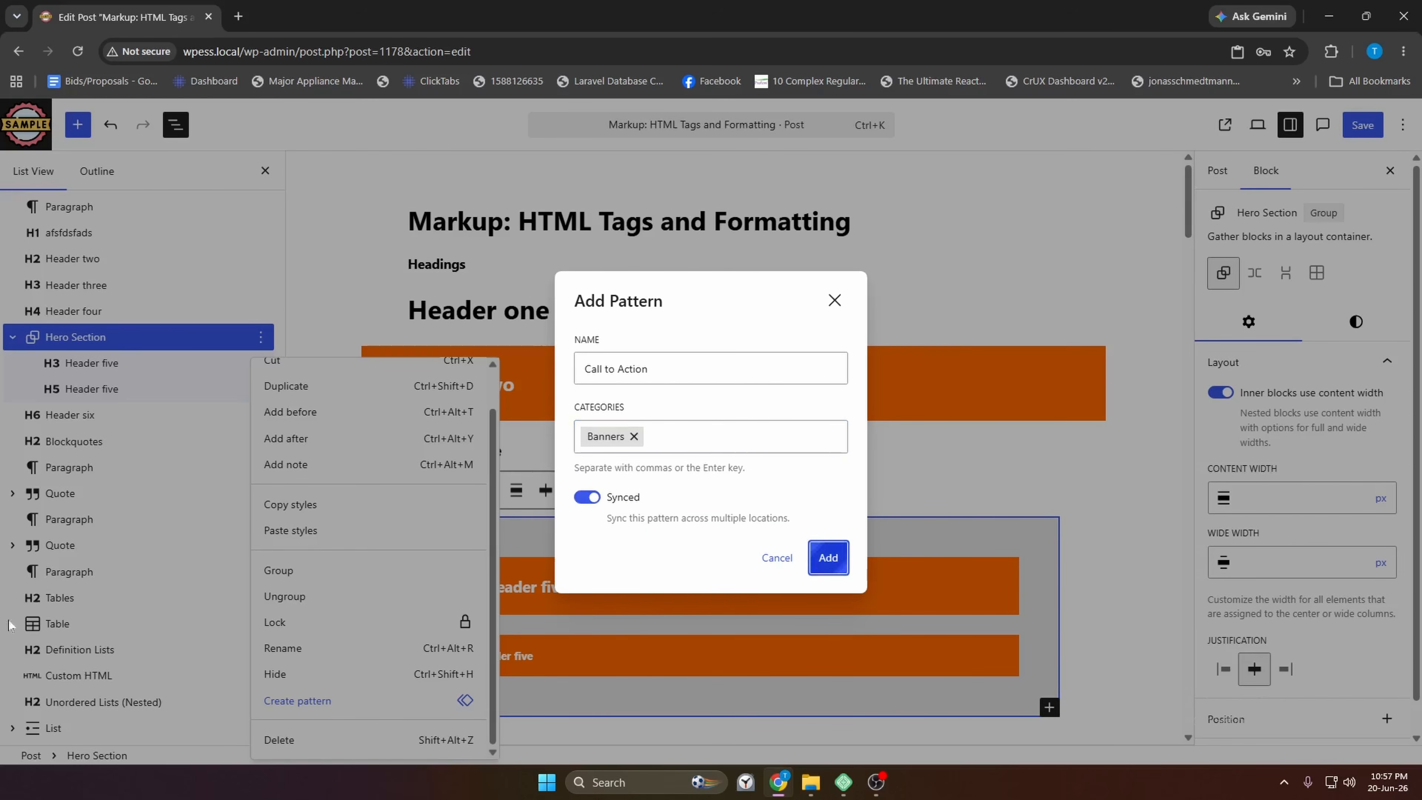
{"action": "key", "text": "Return"}
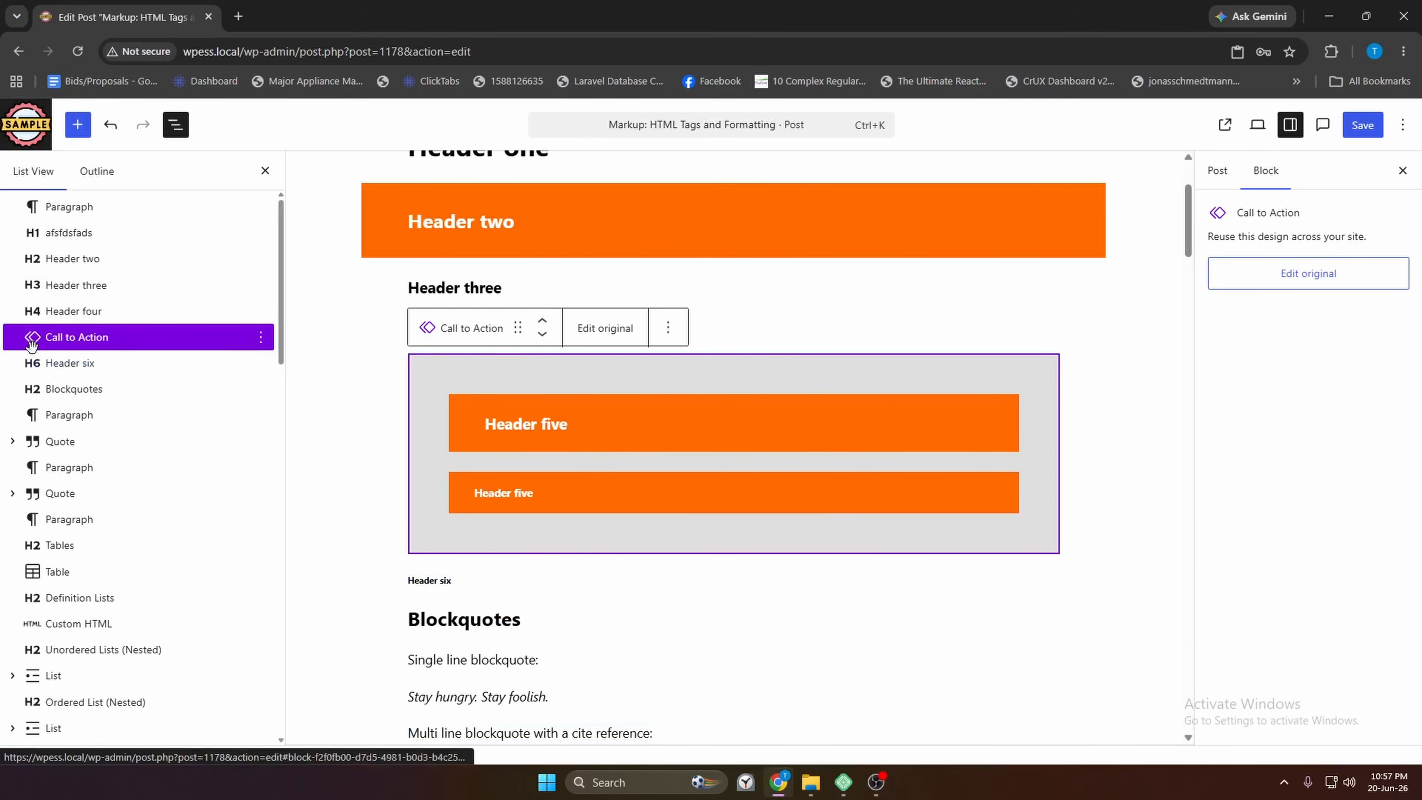
Select the Header four, Header three and Call to Action blocks in List View
{"action": "left_click", "coordinate": [193, 310]}
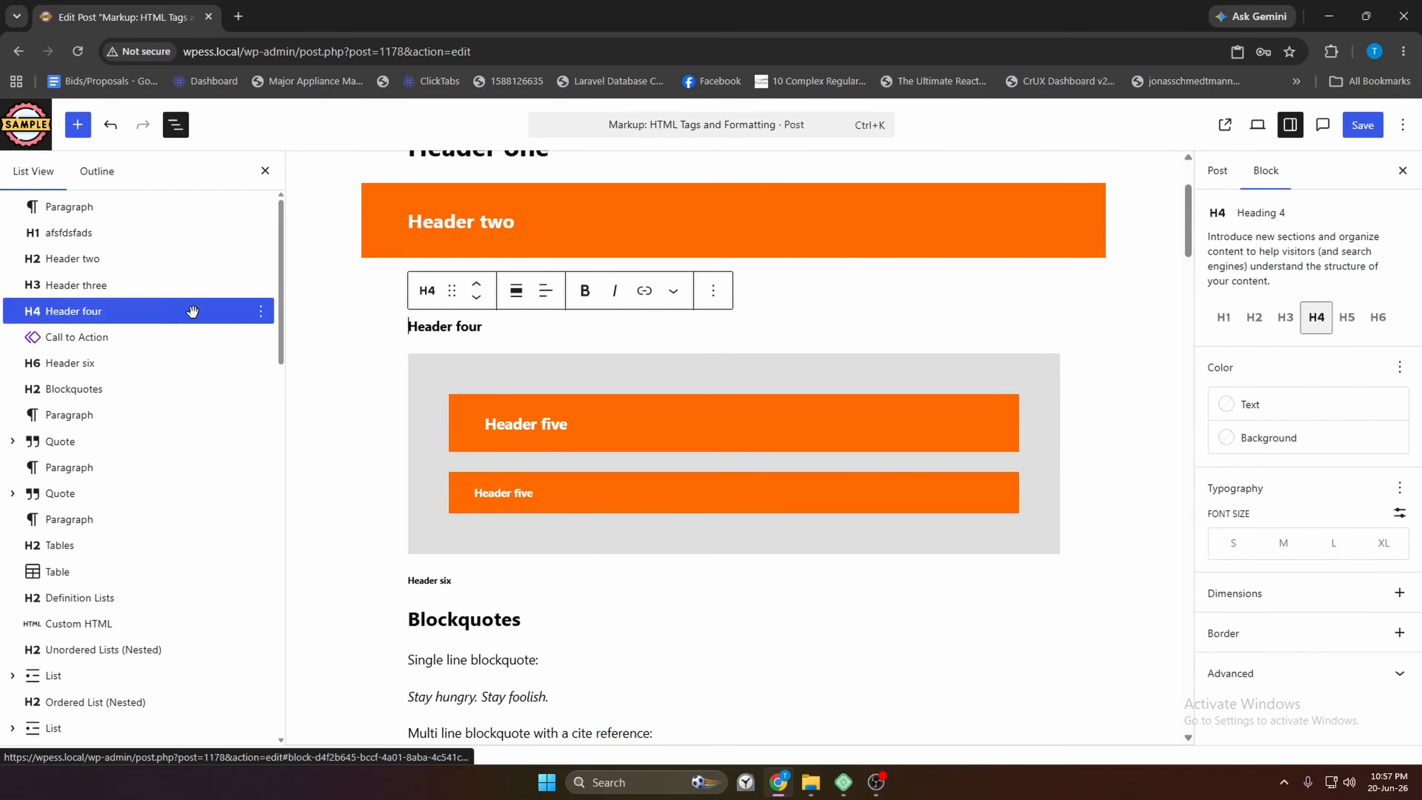
{"action": "left_click", "coordinate": [136, 339]}
{"action": "left_click", "coordinate": [148, 310]}
{"action": "left_click", "coordinate": [168, 283]}
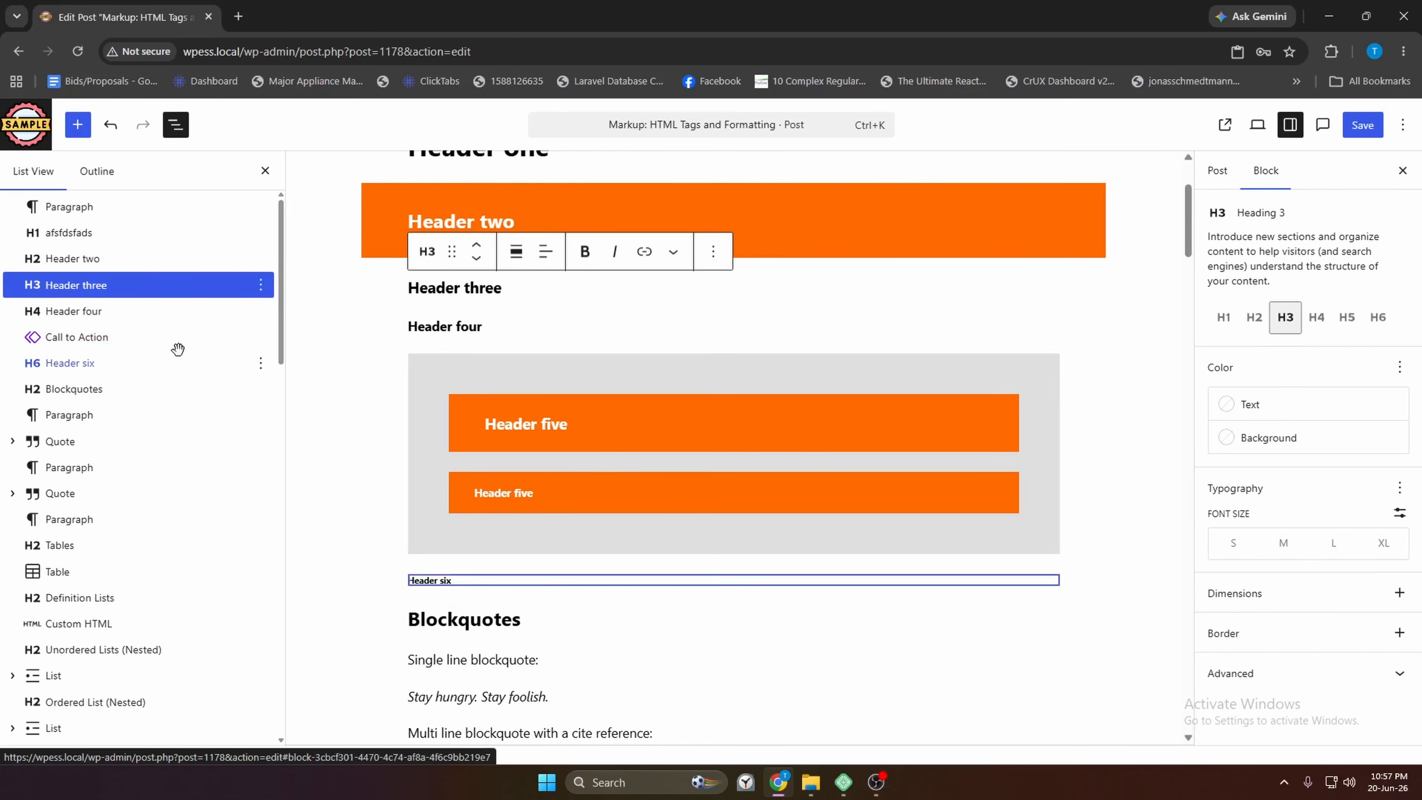
{"action": "left_click", "coordinate": [111, 336]}
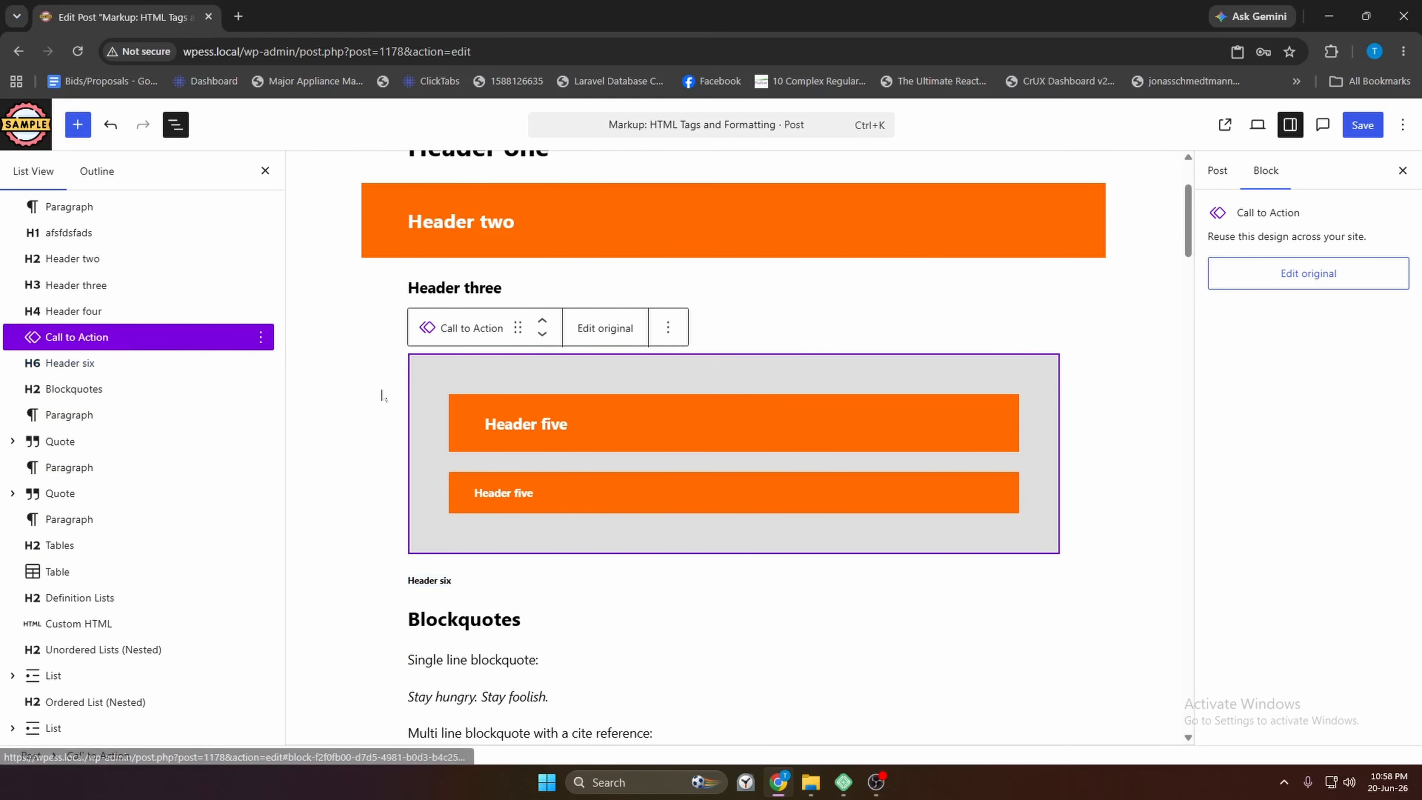
Return to the top of the post and bring up the block inserter
{"action": "scroll", "coordinate": [556, 381], "scroll_direction": "down", "scroll_amount": 3}
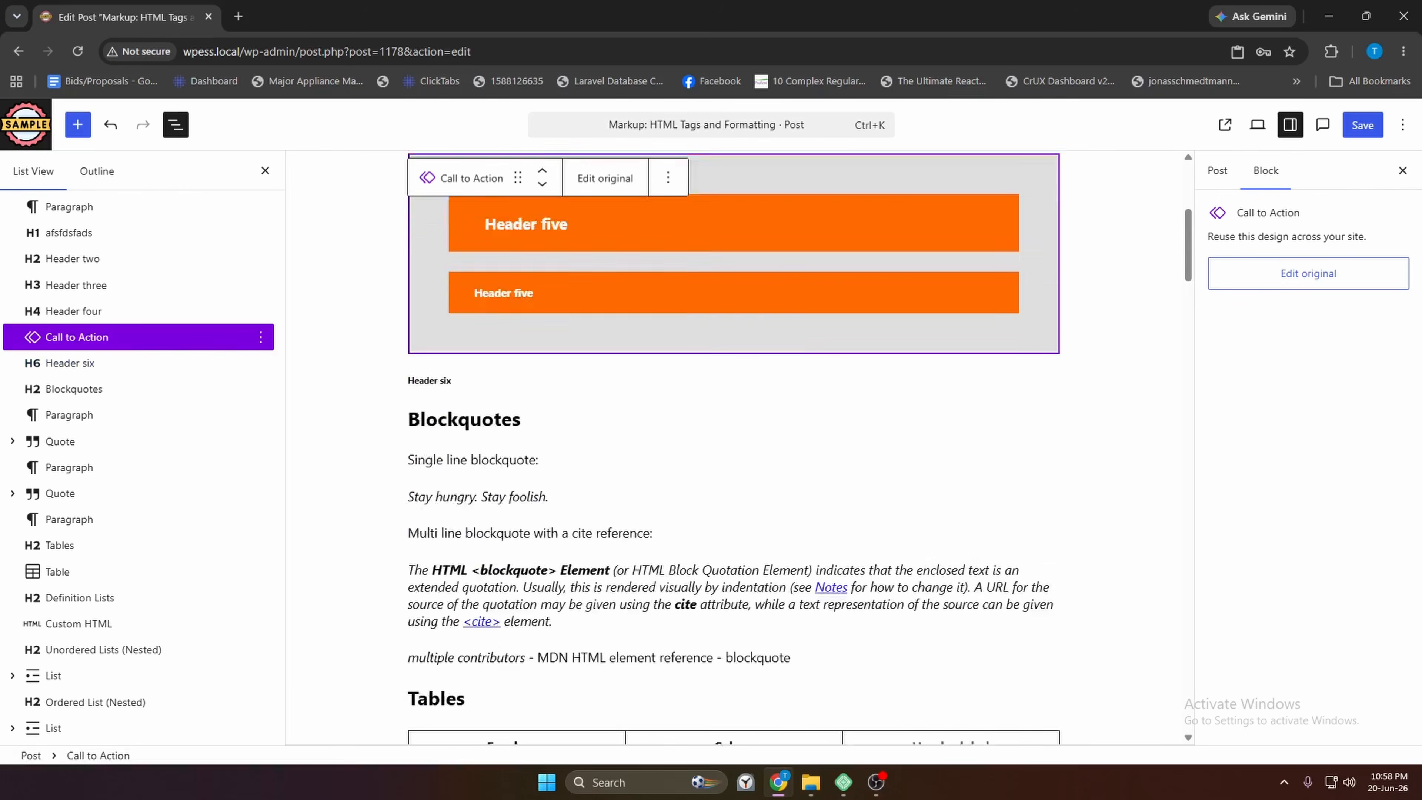
{"action": "scroll", "coordinate": [442, 426], "scroll_direction": "up", "scroll_amount": 5}
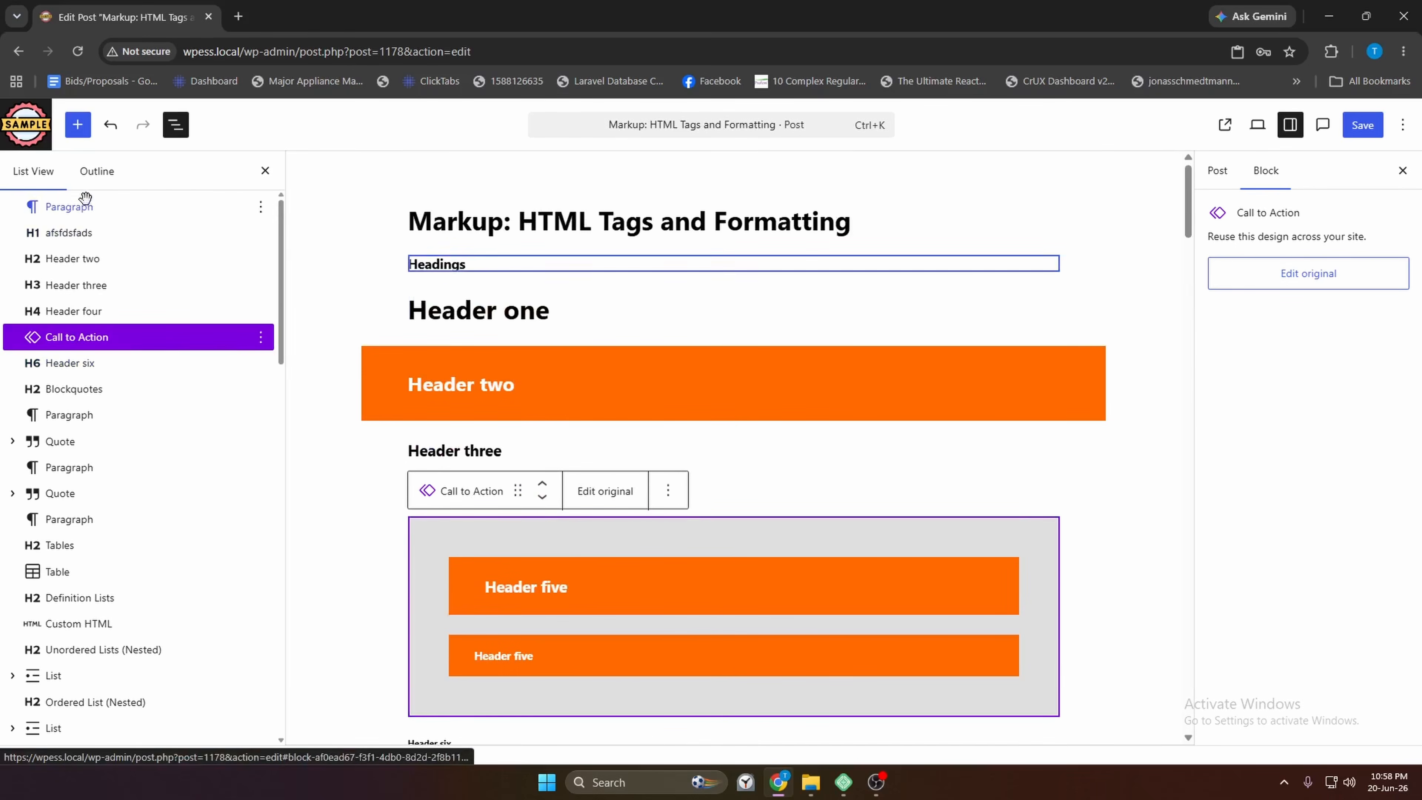
{"action": "left_click", "coordinate": [79, 126]}
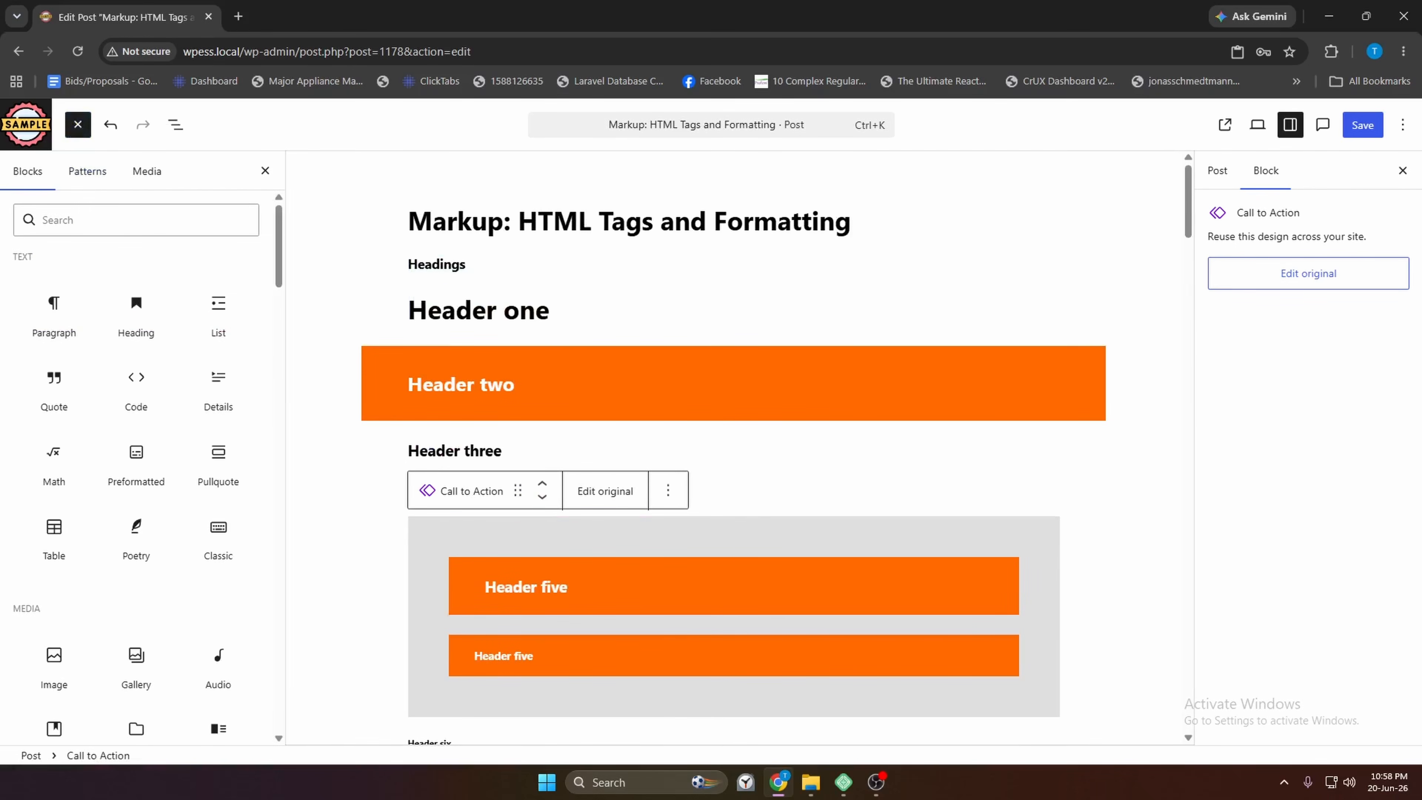
Insert a second Call to Action pattern from My patterns > Banners below the first
{"action": "left_click", "coordinate": [88, 172]}
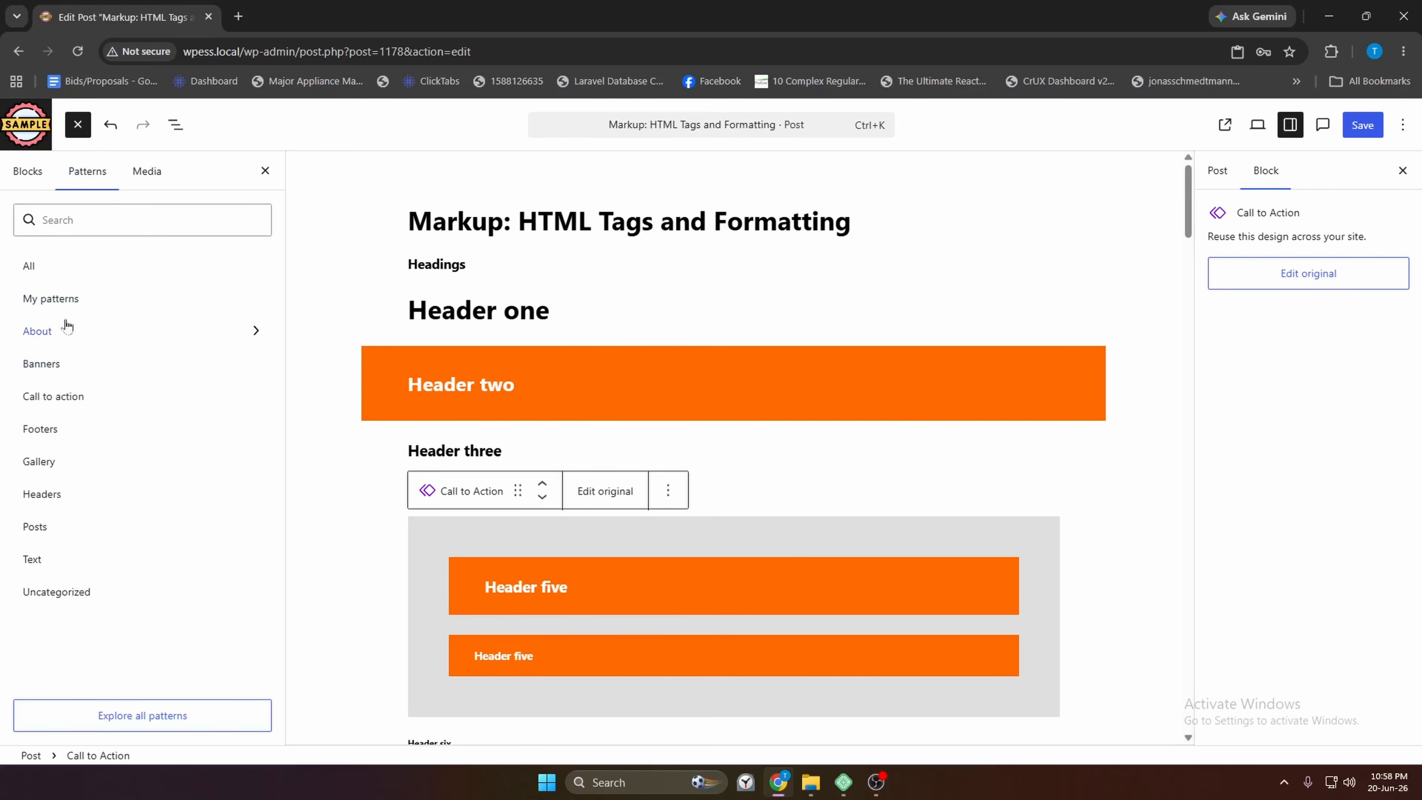
{"action": "left_click", "coordinate": [64, 298]}
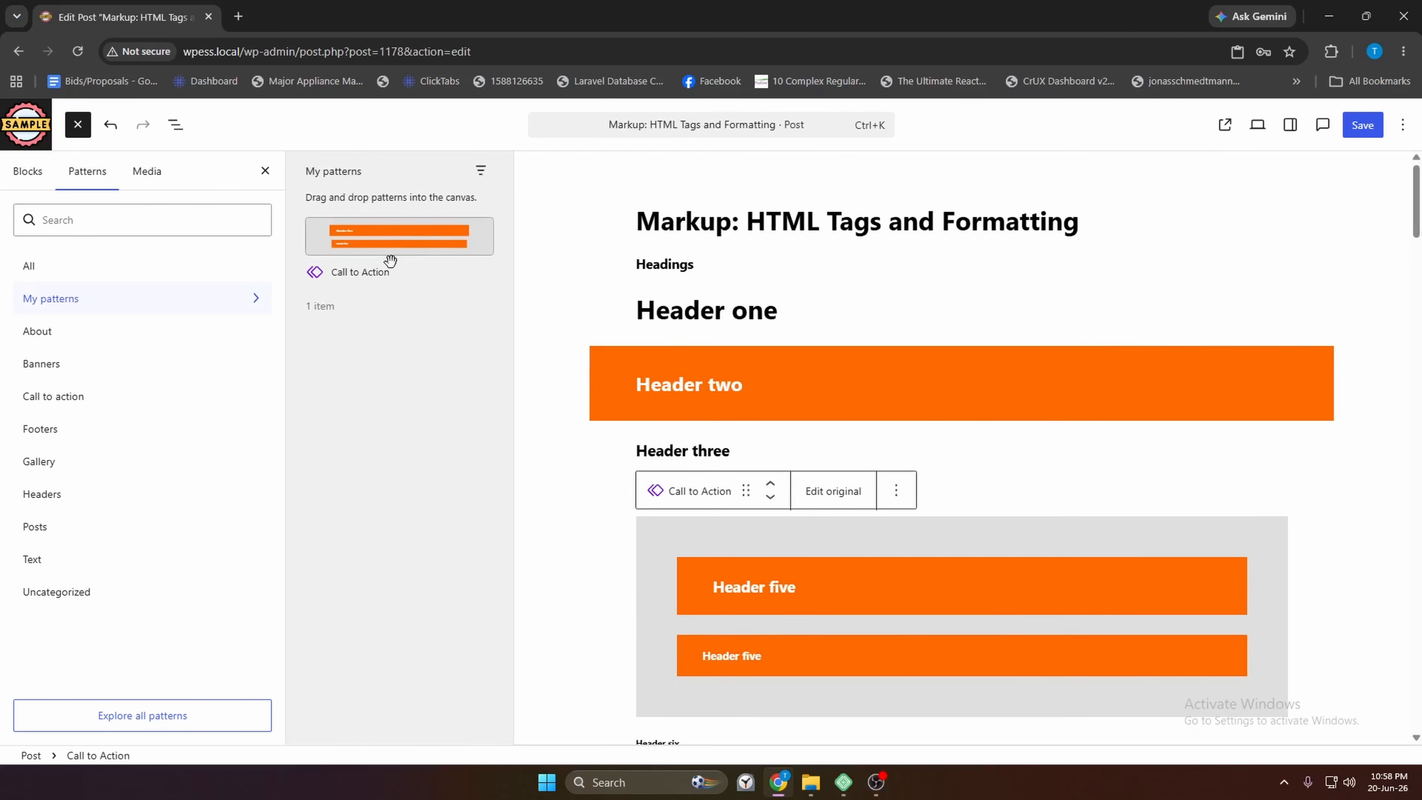
{"action": "left_click", "coordinate": [72, 367]}
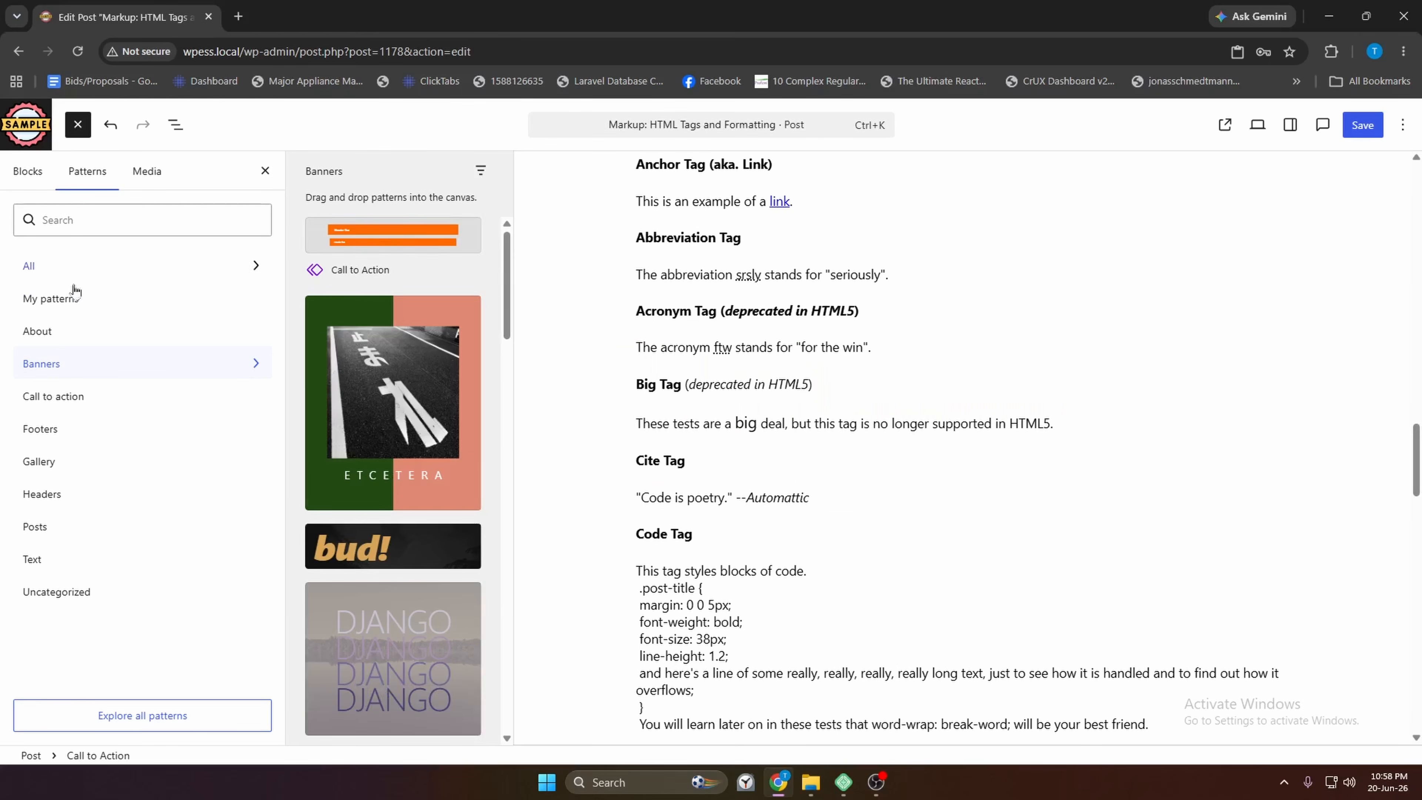
{"action": "scroll", "coordinate": [392, 257], "scroll_direction": "down", "scroll_amount": 5}
{"action": "scroll", "coordinate": [406, 263], "scroll_direction": "up", "scroll_amount": 5}
{"action": "left_click", "coordinate": [393, 246]}
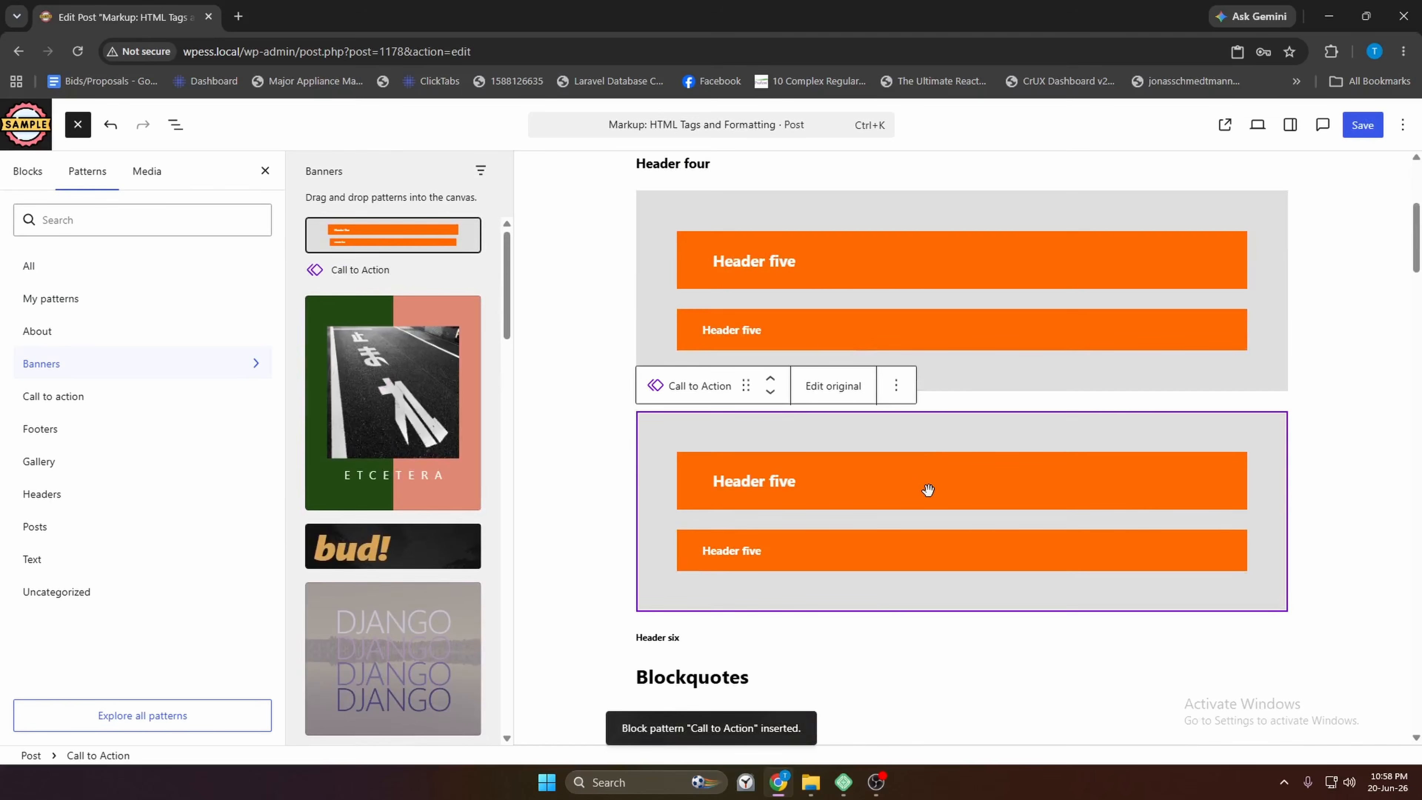
Edit the Call to Action original at its Header five heading, save, and return to the post
{"action": "left_click", "coordinate": [834, 386]}
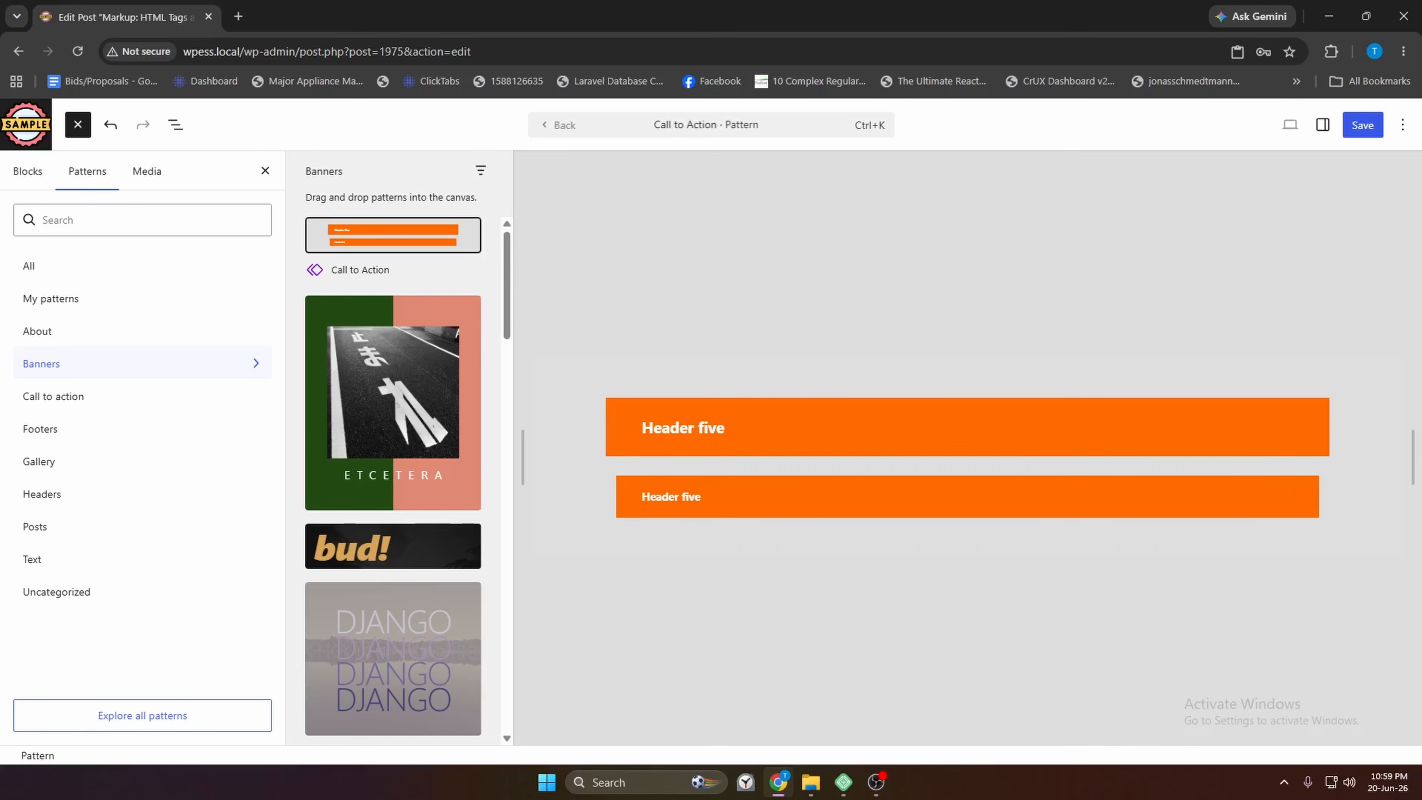
{"action": "left_click", "coordinate": [694, 496]}
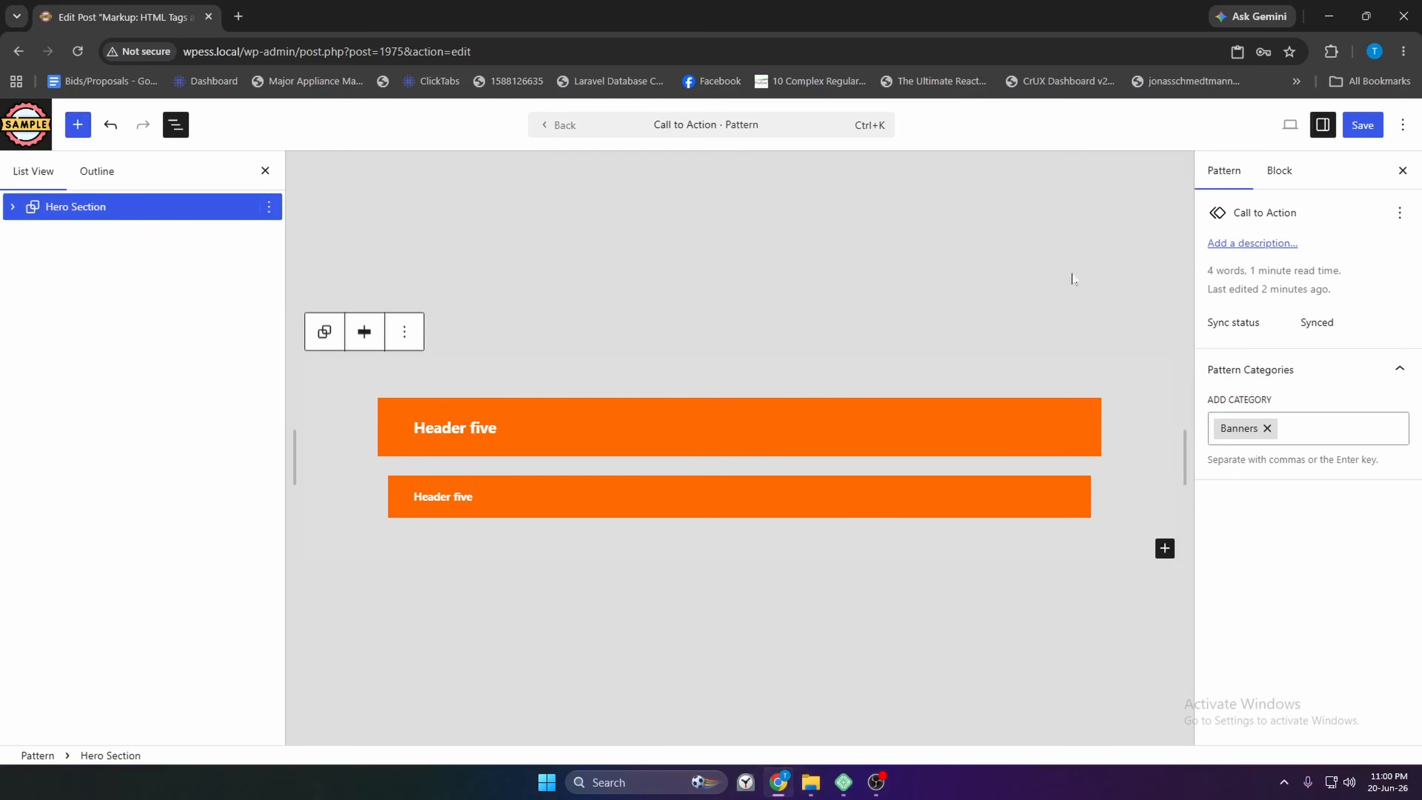
{"action": "left_click", "coordinate": [1365, 128]}
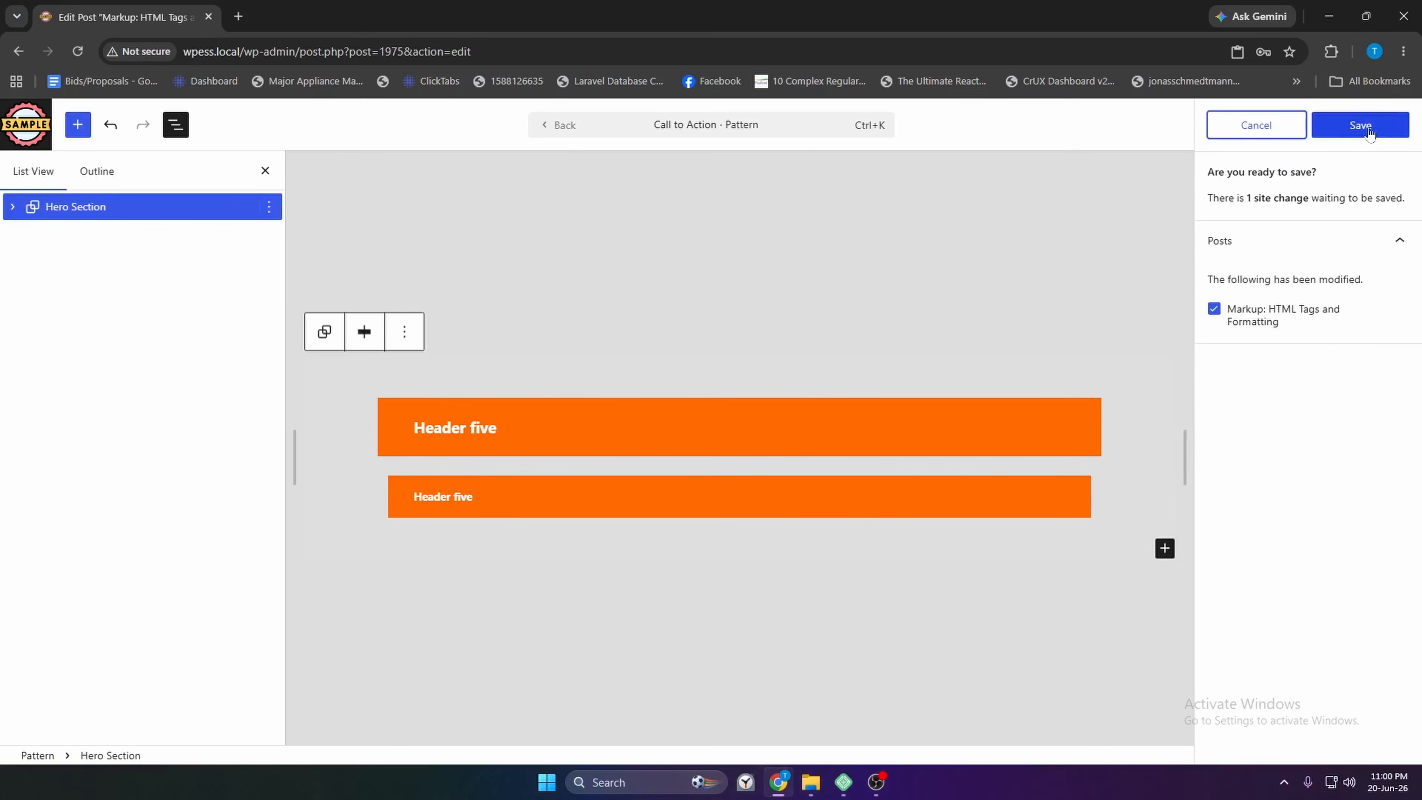
{"action": "left_click", "coordinate": [1360, 125]}
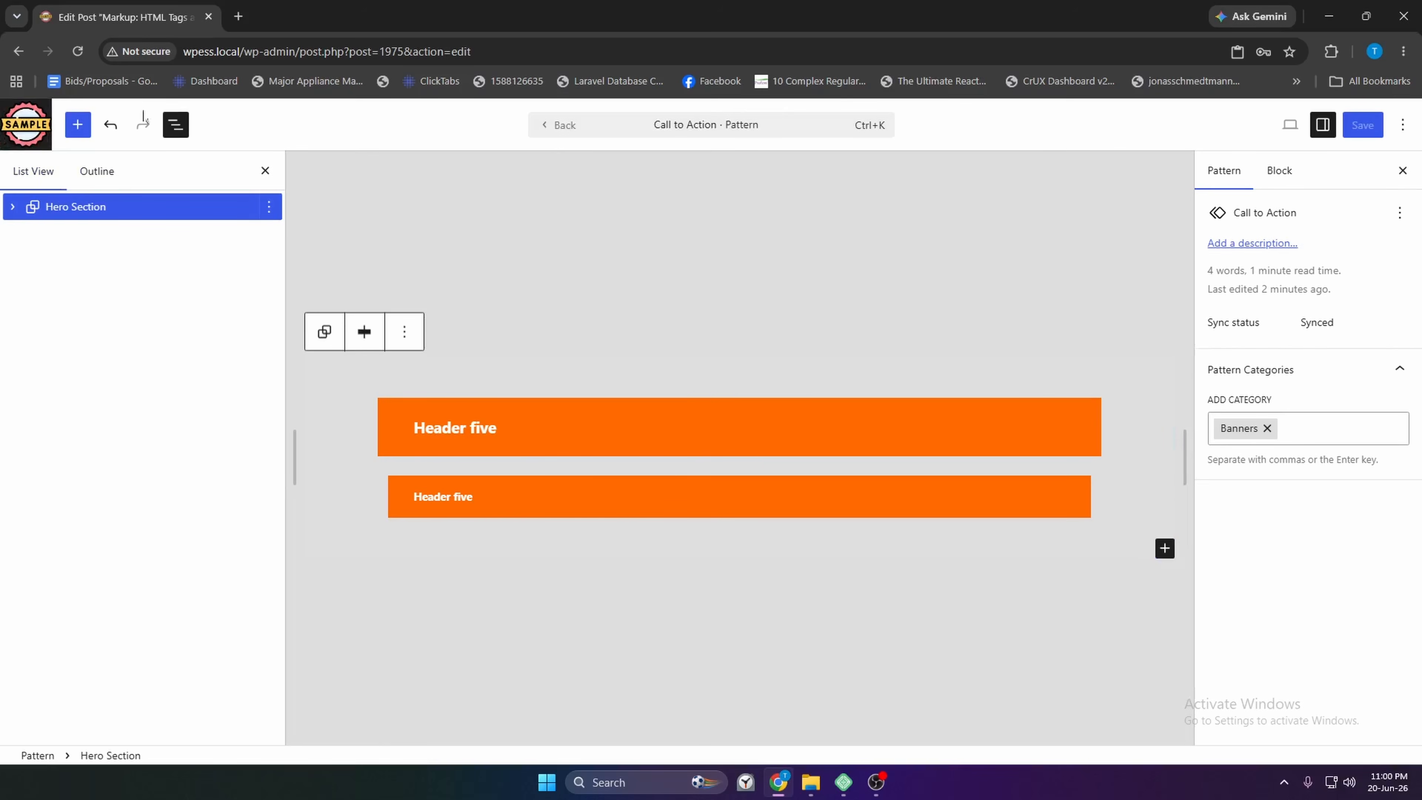
{"action": "left_click", "coordinate": [564, 128]}
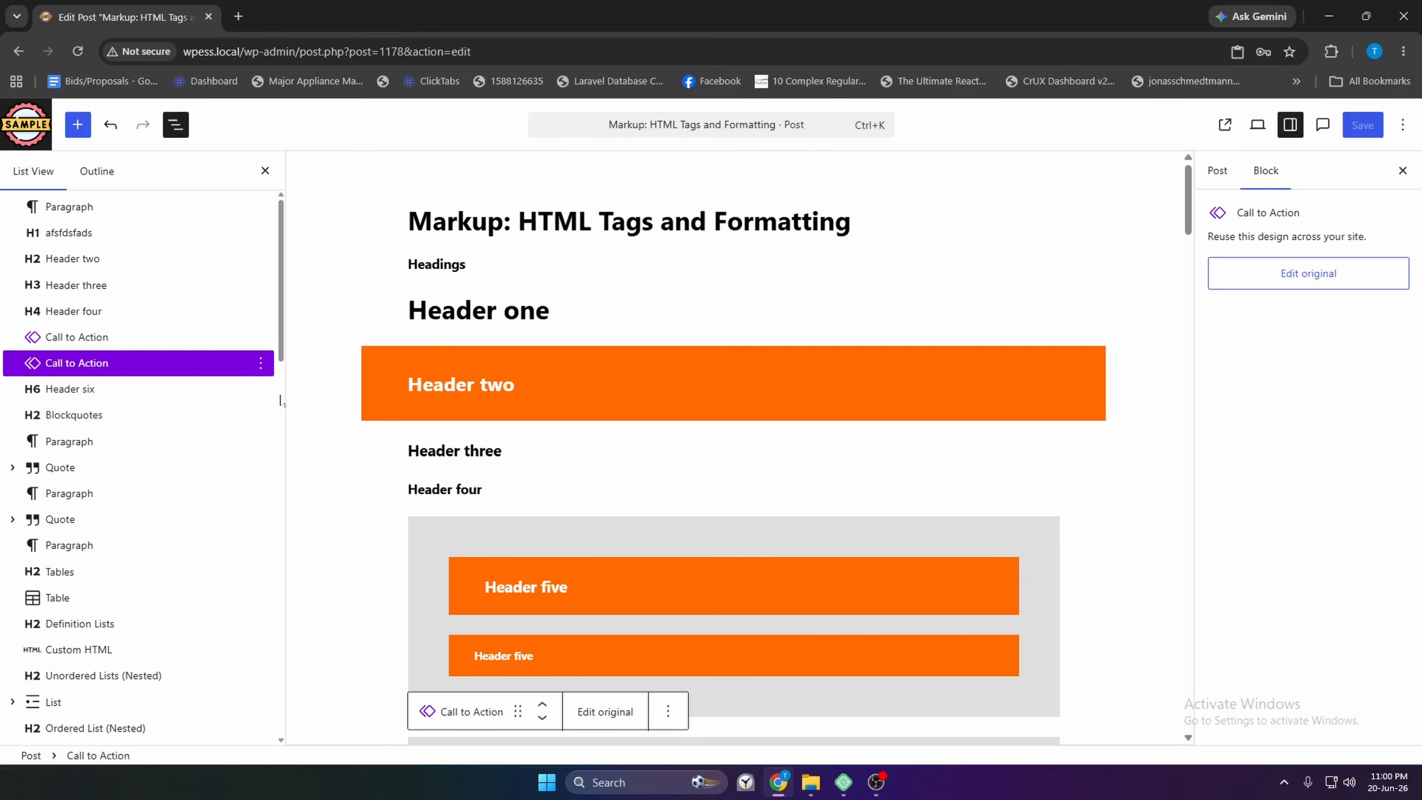
{"action": "left_click", "coordinate": [235, 258]}
{"action": "left_click", "coordinate": [260, 258]}
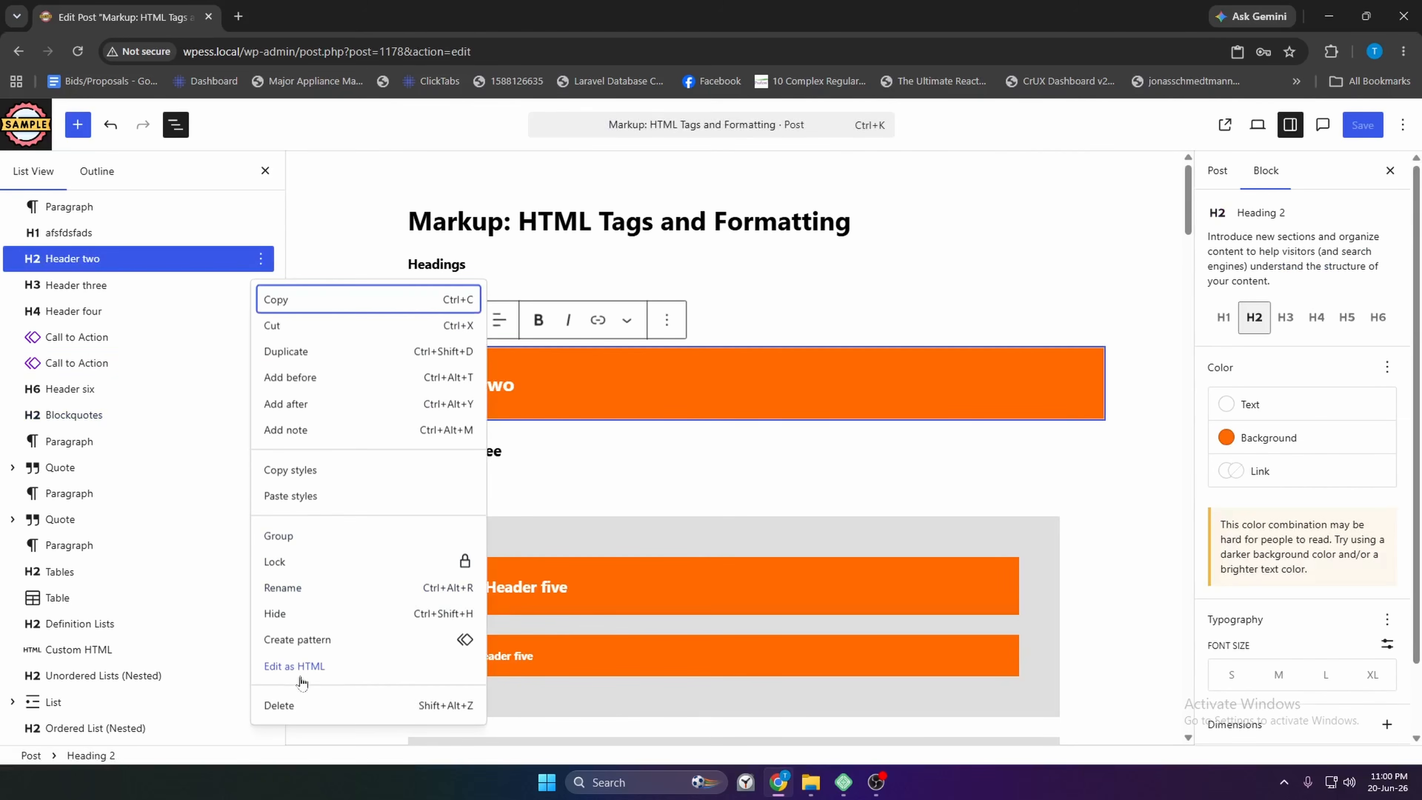
{"action": "left_click", "coordinate": [324, 672]}
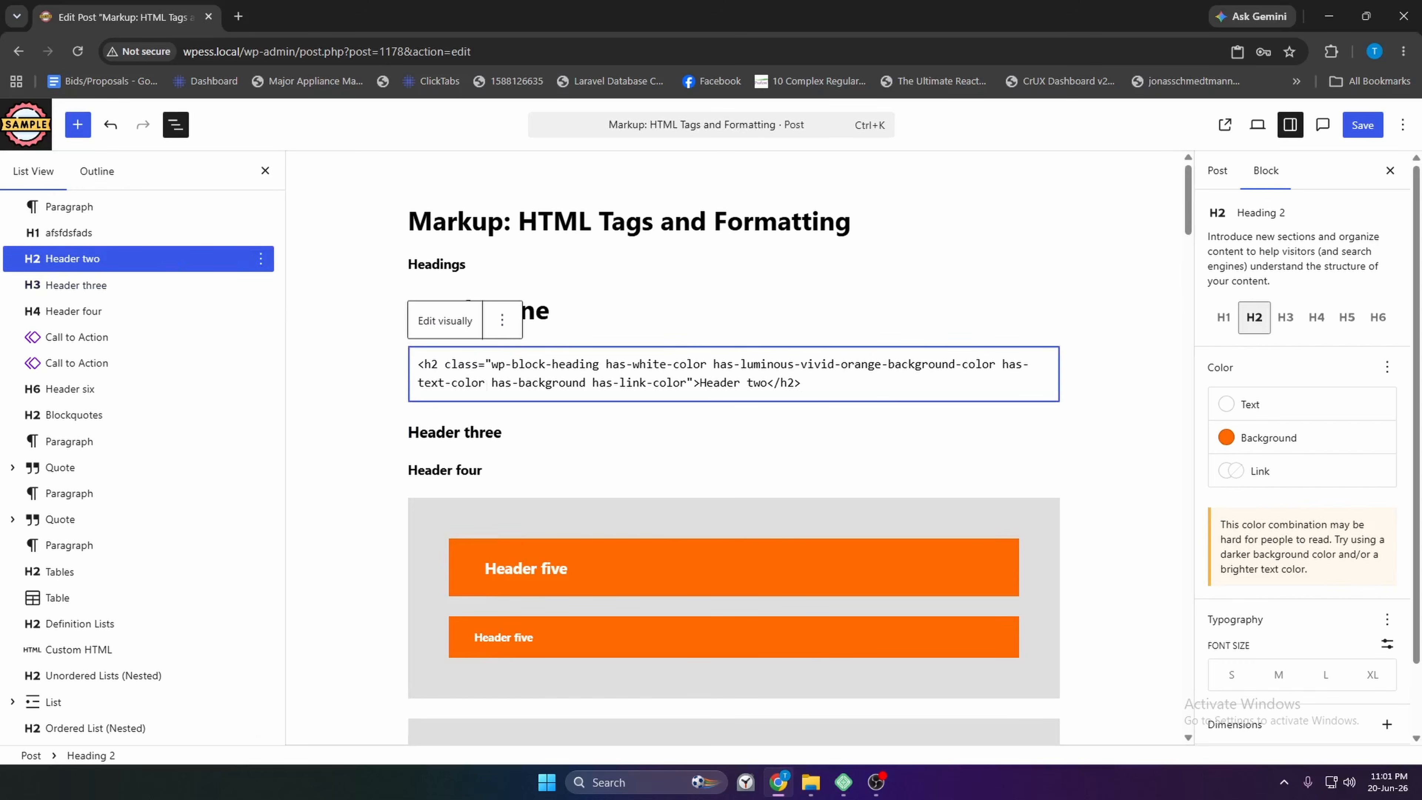
{"action": "left_click", "coordinate": [260, 258]}
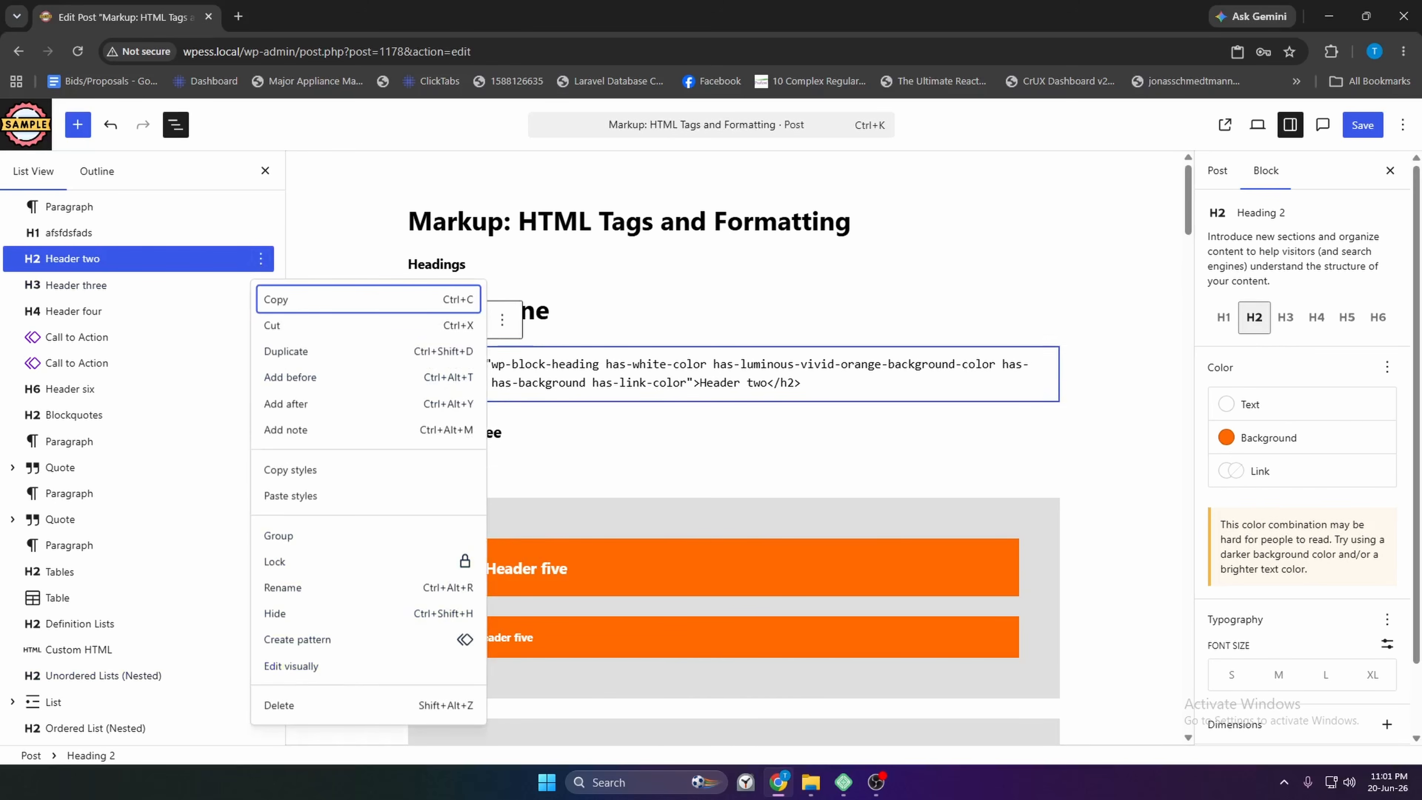
{"action": "left_click", "coordinate": [312, 672]}
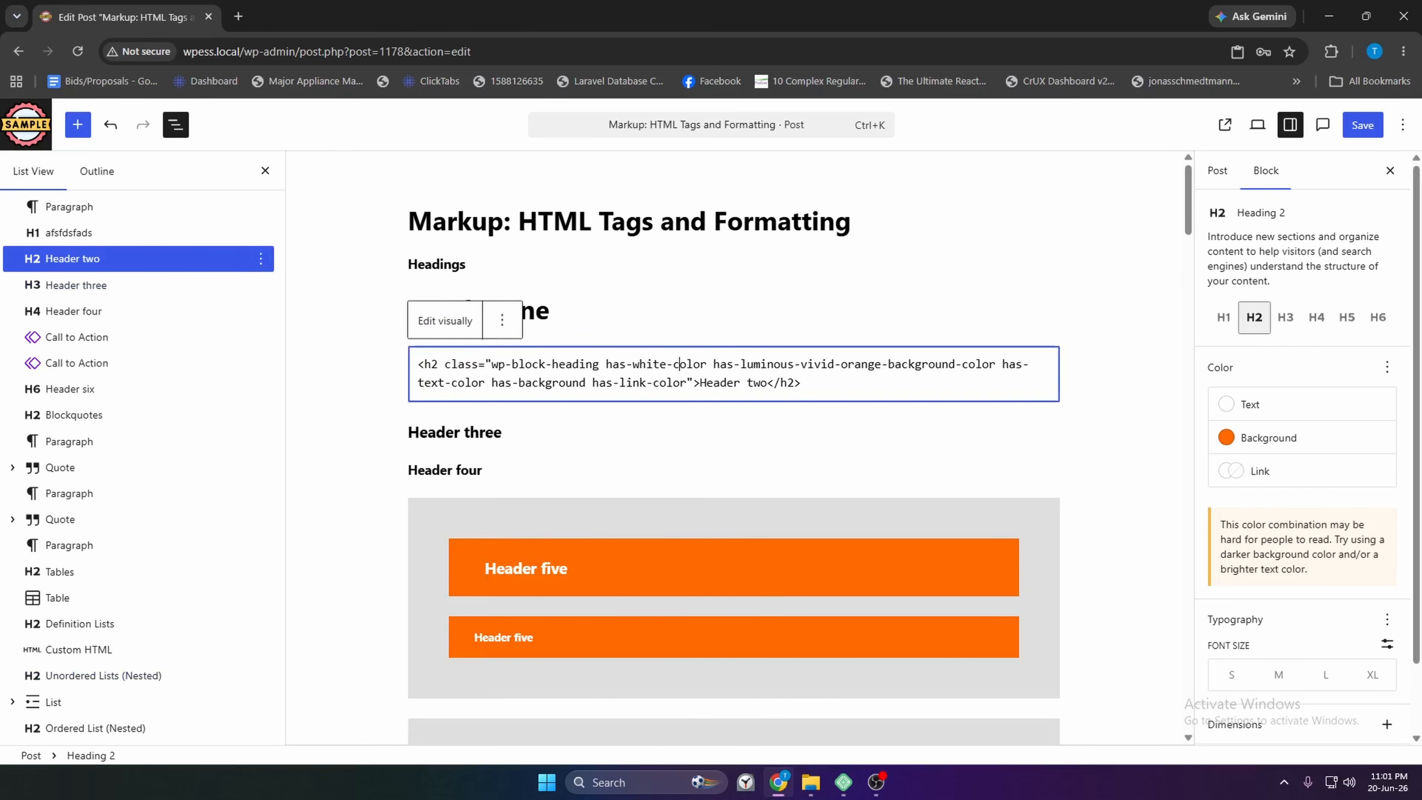
{"action": "left_click", "coordinate": [442, 322]}
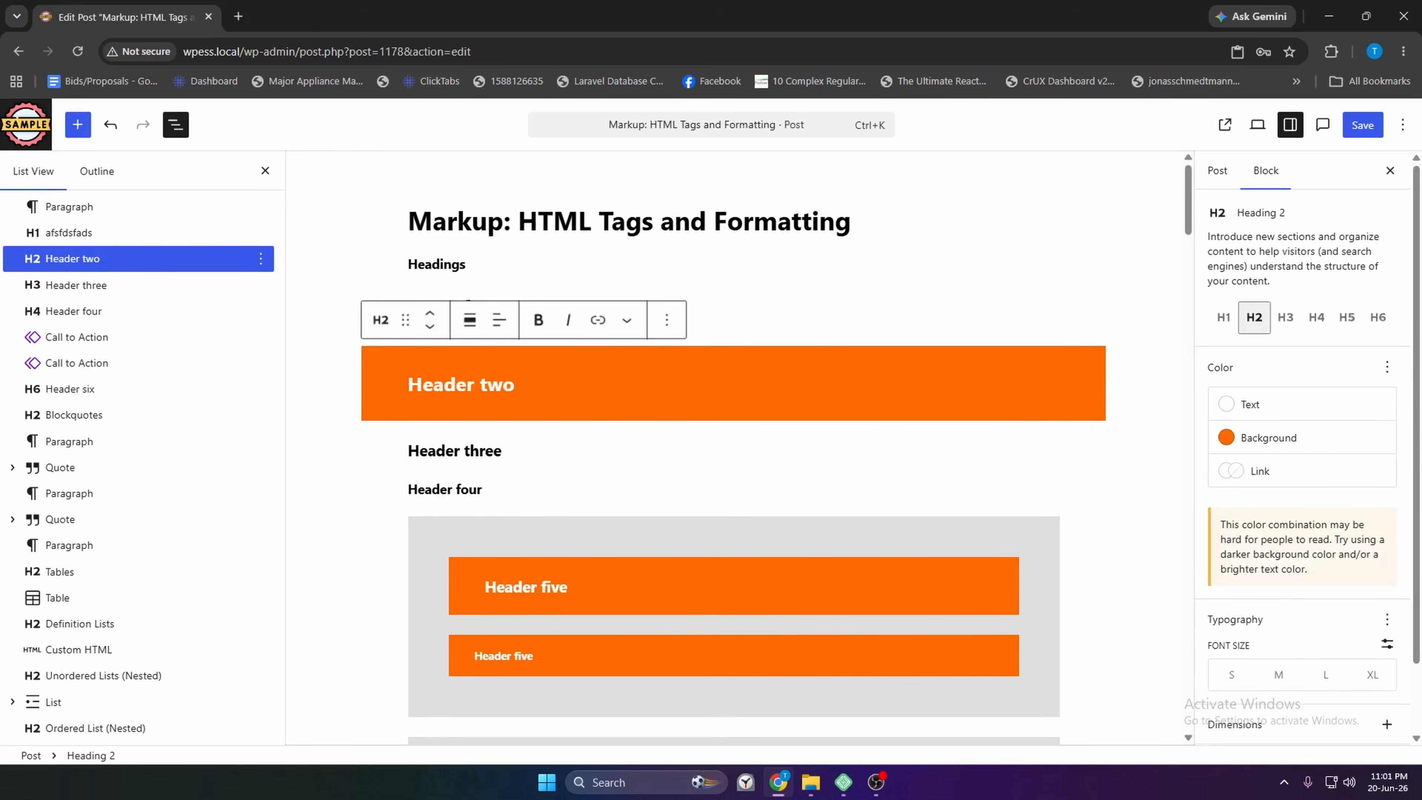
Delete the Header two heading with Shift+Alt+Z, save the post, and show the editor options
{"action": "left_click", "coordinate": [260, 258]}
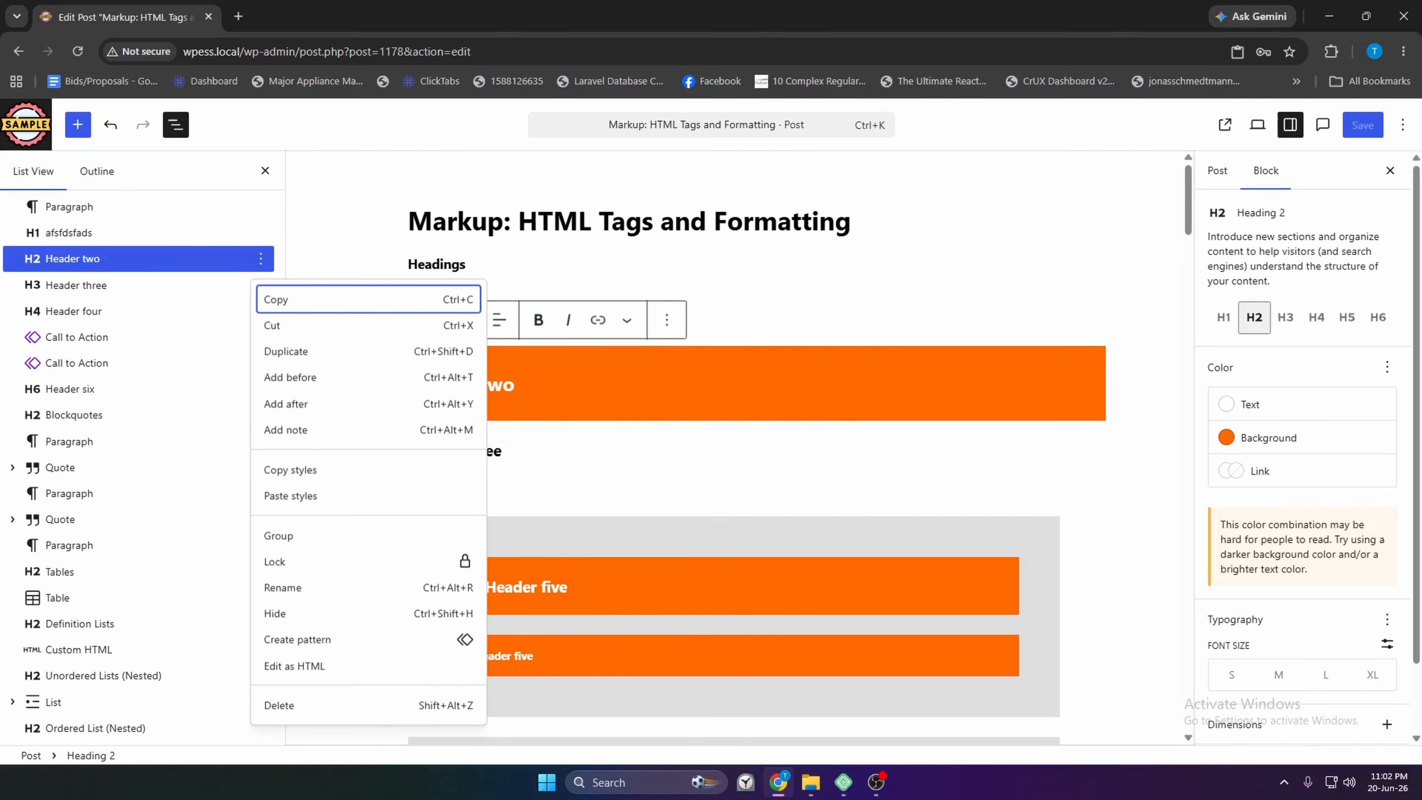
{"action": "key", "text": "shift+alt+z"}
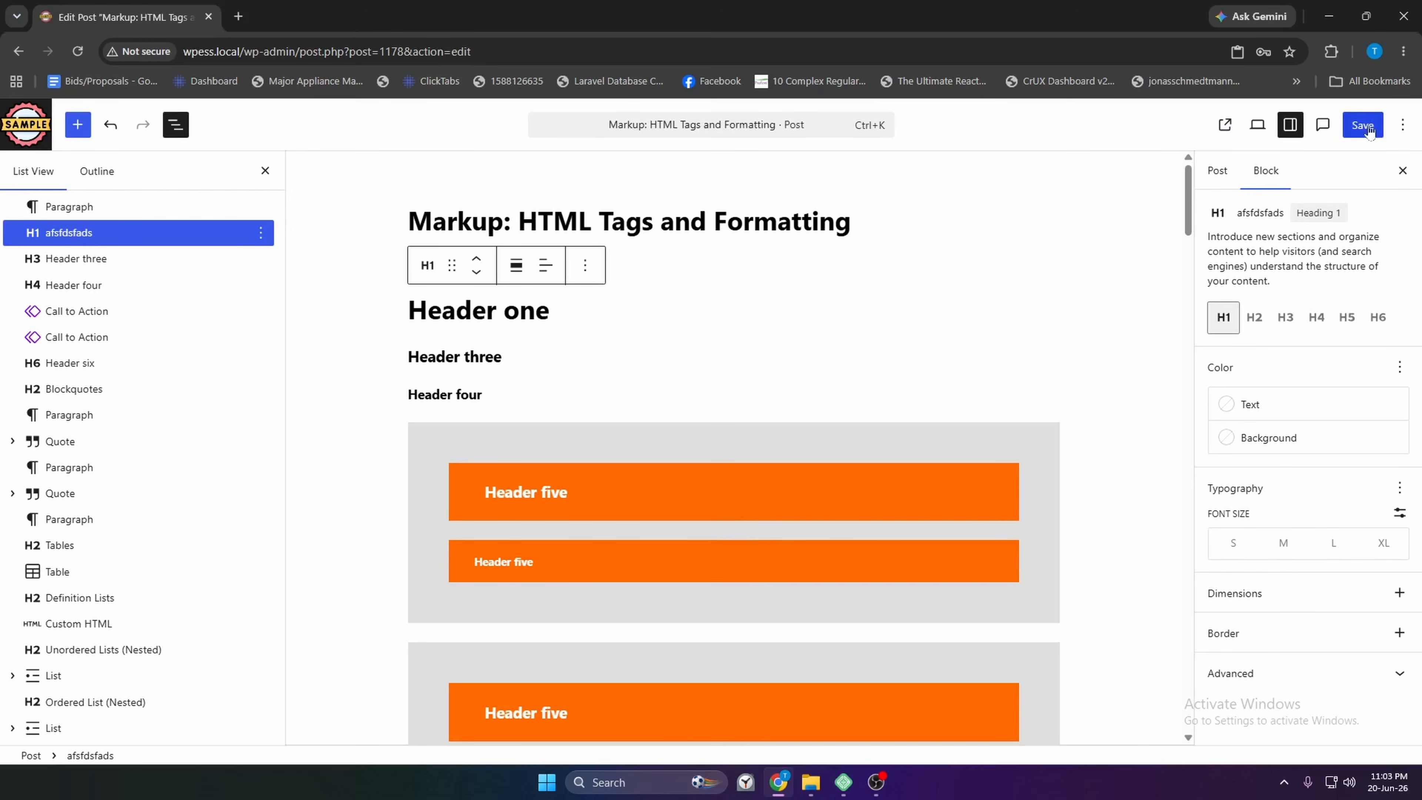
{"action": "left_click", "coordinate": [1364, 126]}
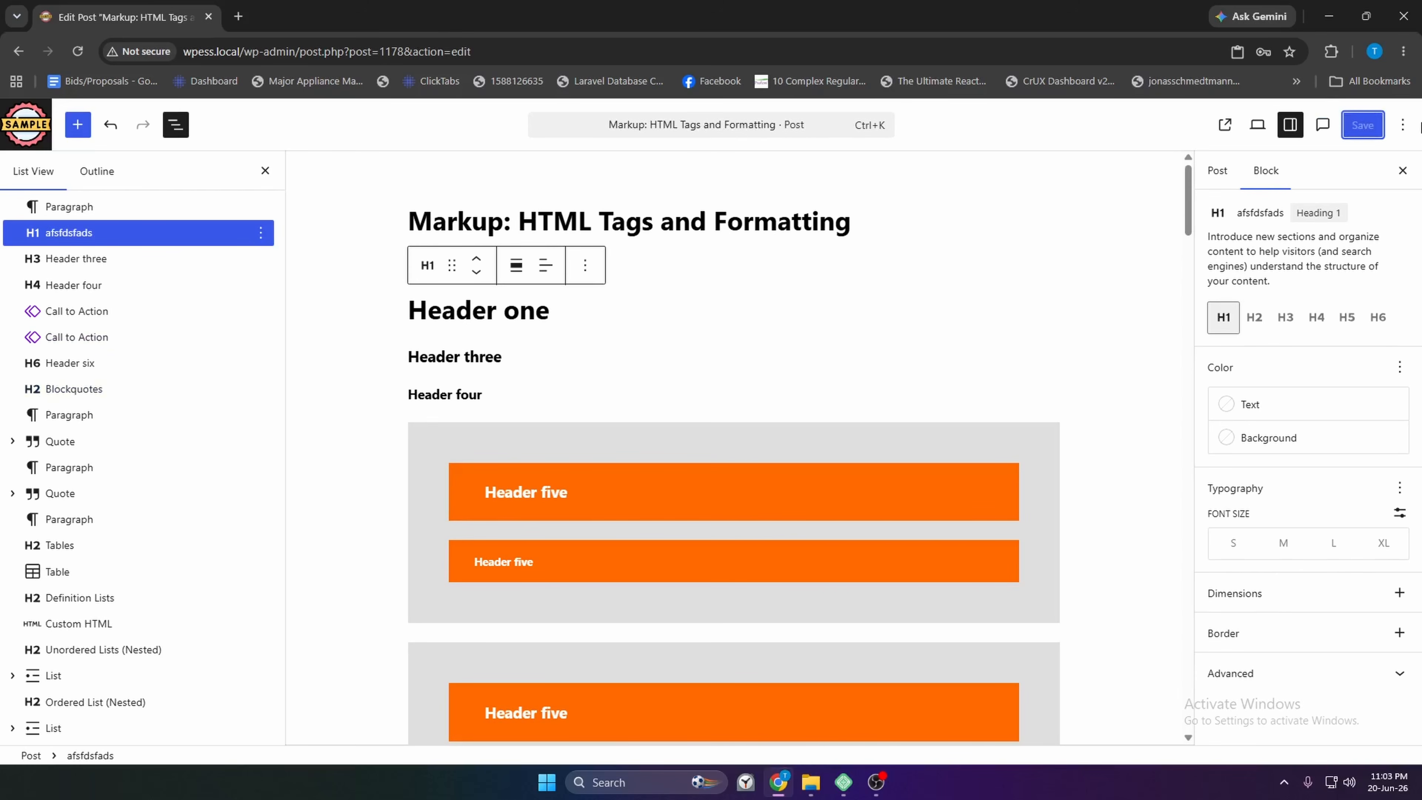
{"action": "left_click", "coordinate": [1402, 124]}
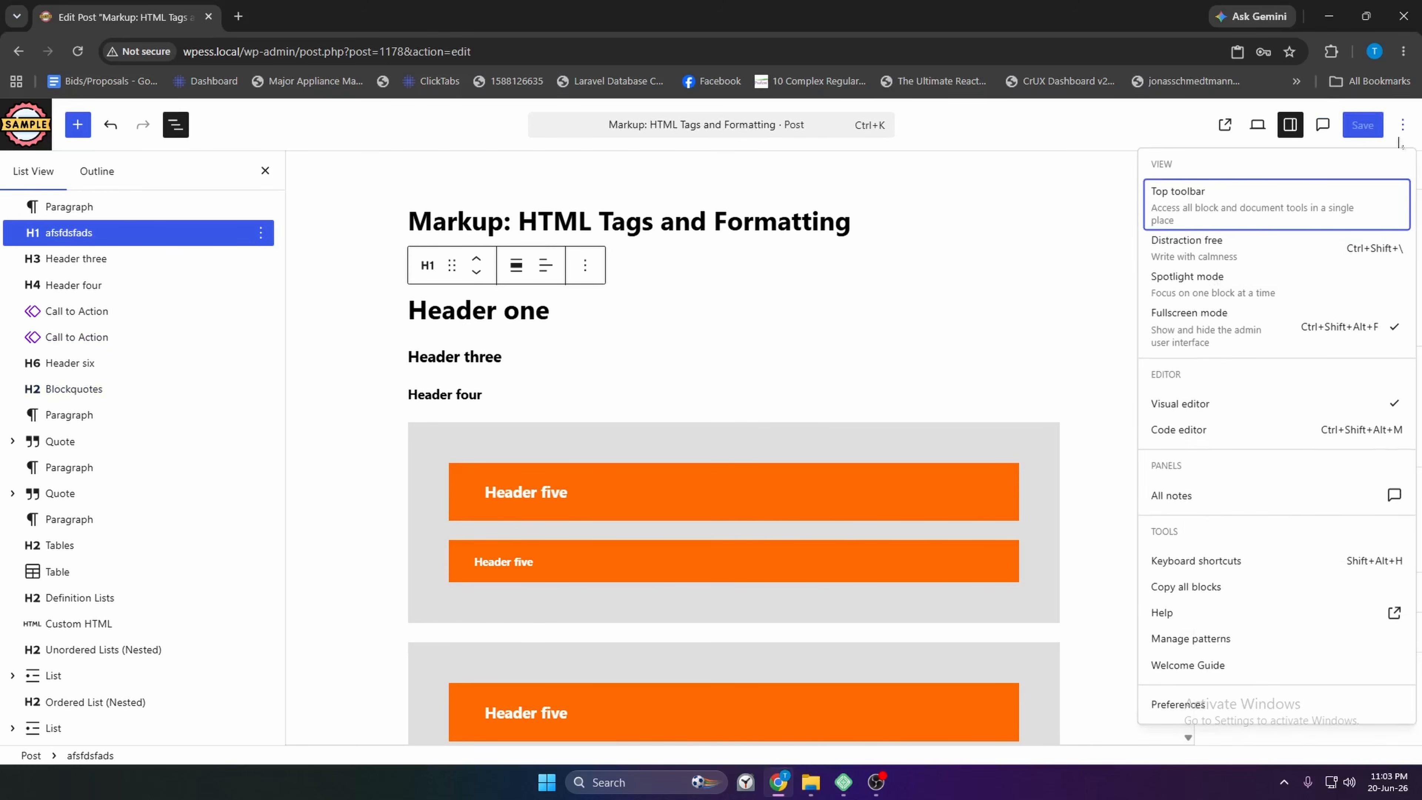